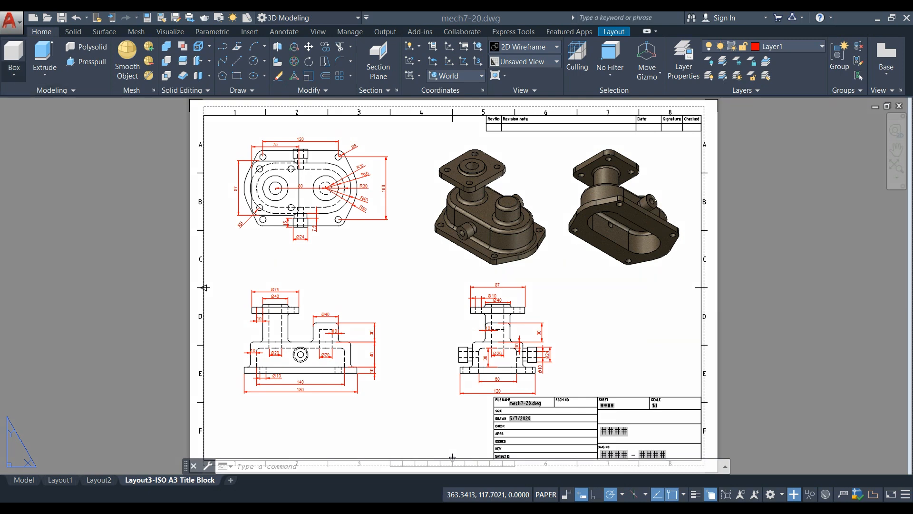
- Create a new drawing from the acadiso3D template
click(19, 28)
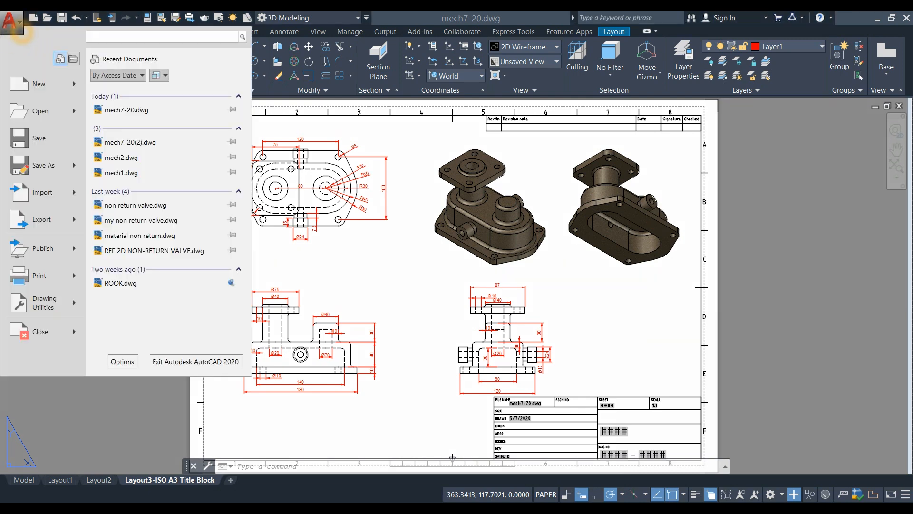
click(41, 83)
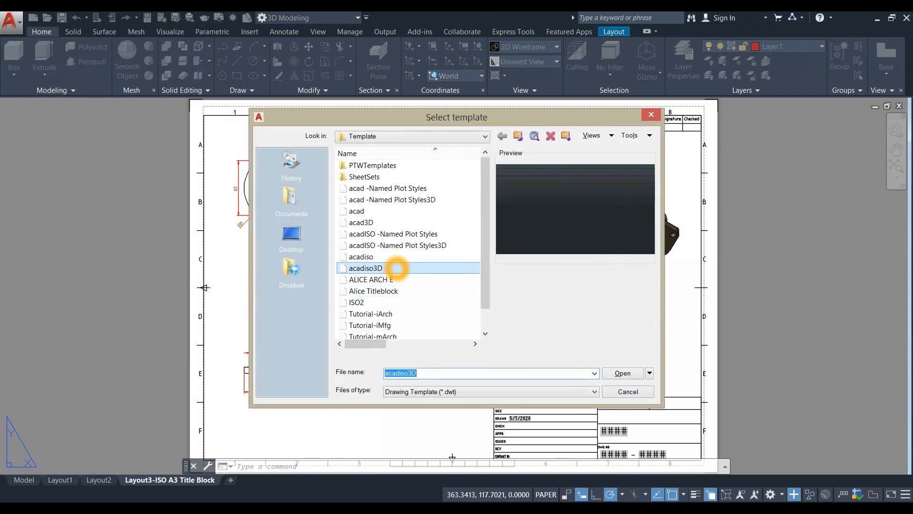
click(397, 268)
click(618, 372)
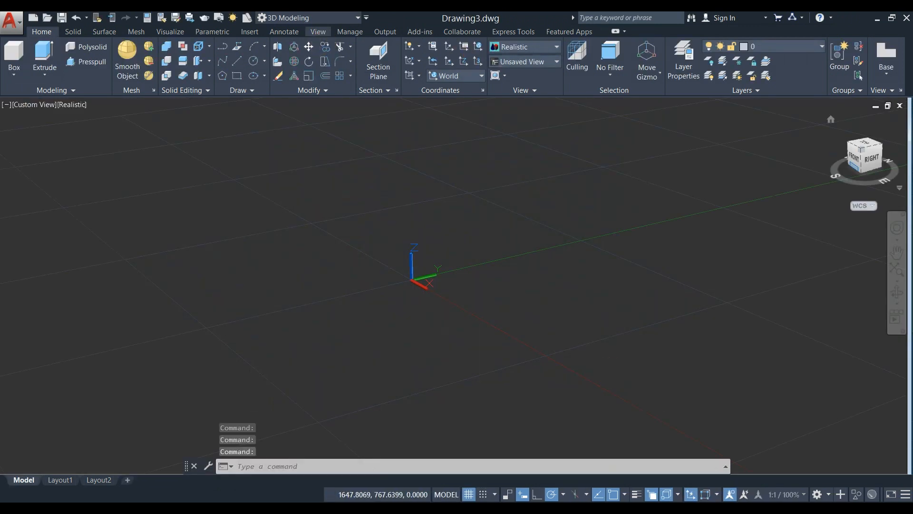
- Tile the two open drawings vertically, with mech7-20.dwg before the new drawing, and frame the reference's dimensioned plan view
click(318, 31)
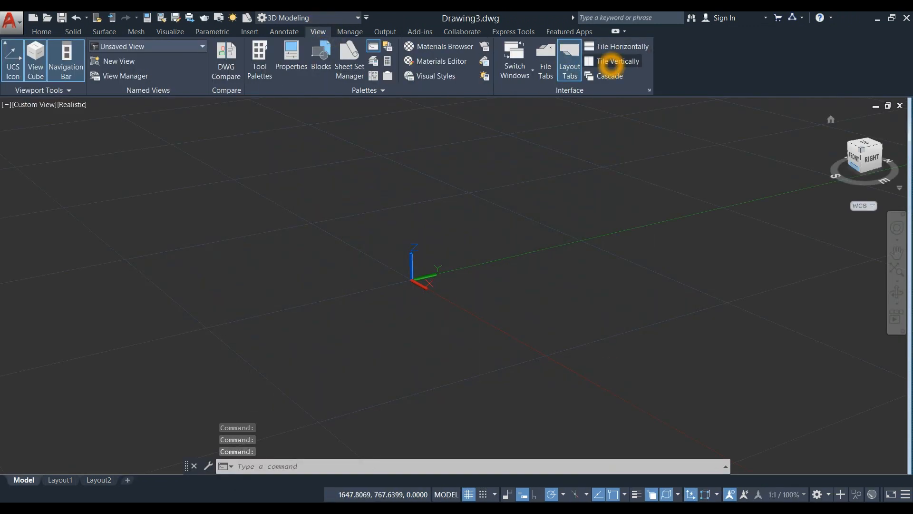
click(611, 66)
click(543, 109)
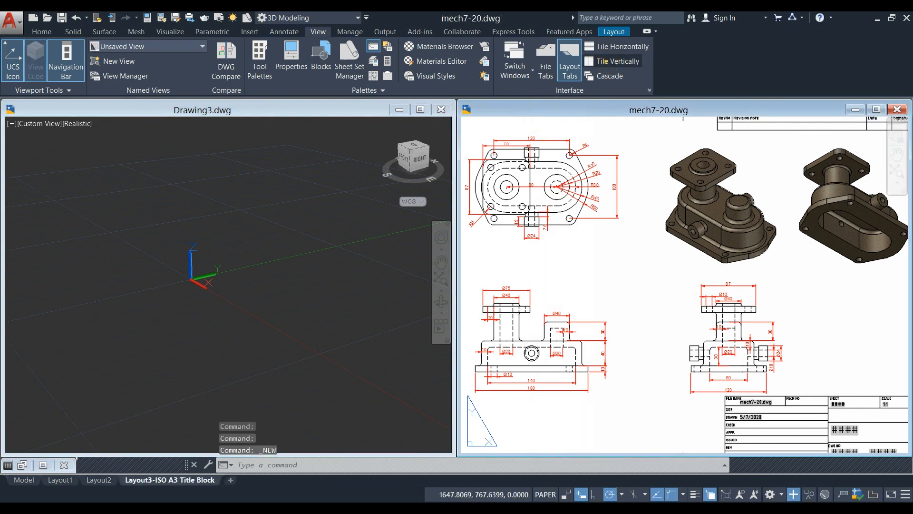
click(613, 61)
click(529, 275)
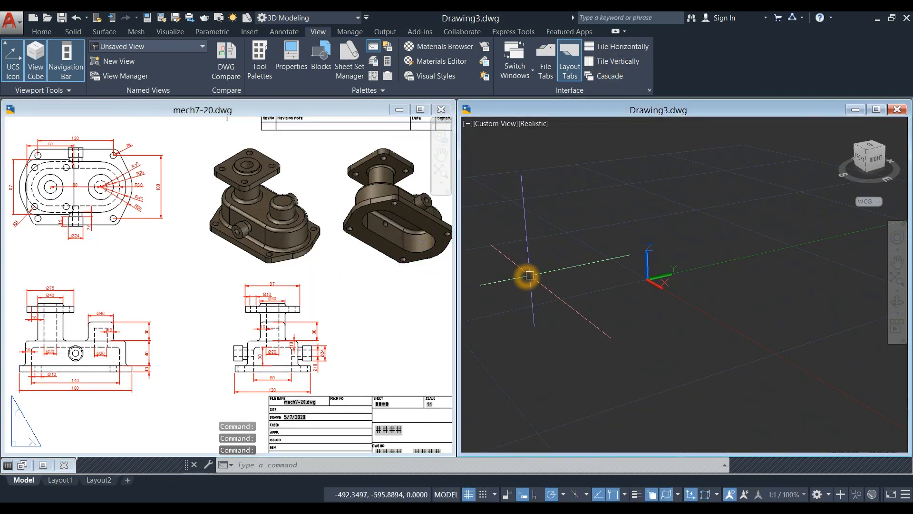
click(125, 282)
middle_drag(124, 277, 243, 337)
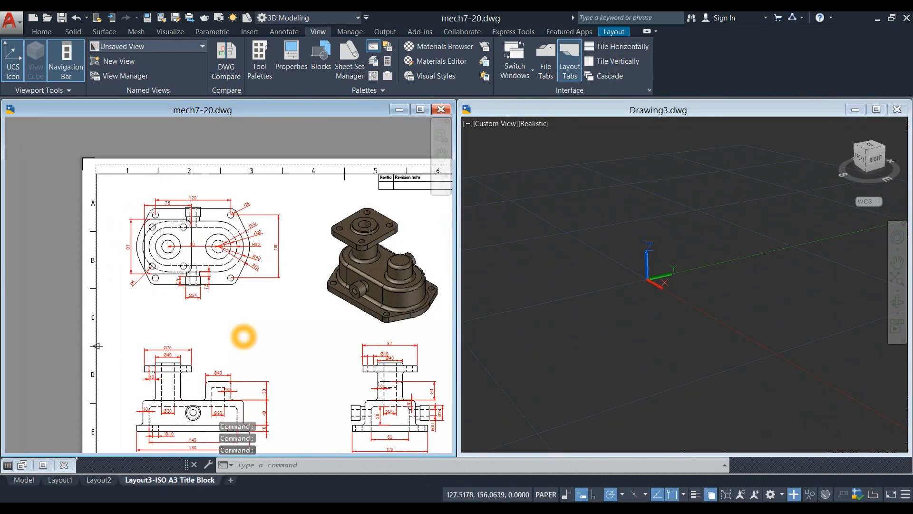
scroll(237, 251, up, 5)
middle_drag(238, 281, 308, 286)
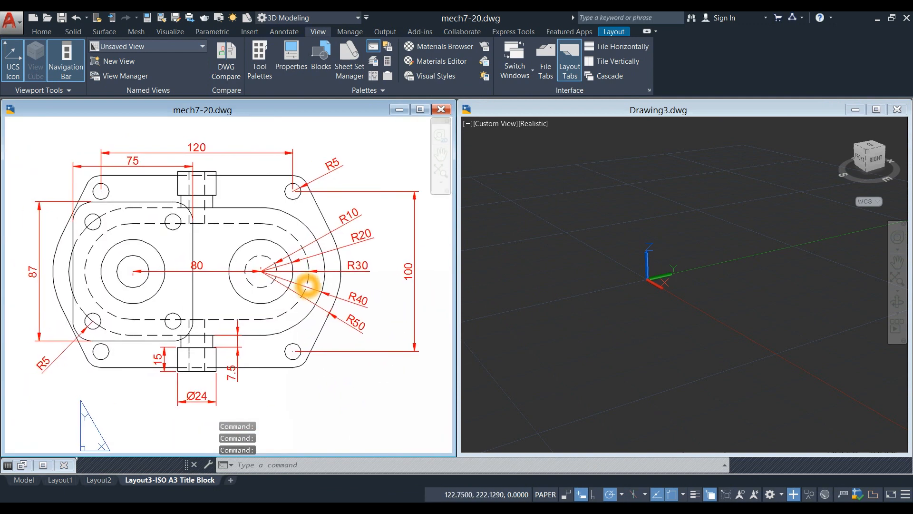
- Set the new drawing's viewport to the Top view with Parallel projection
click(484, 123)
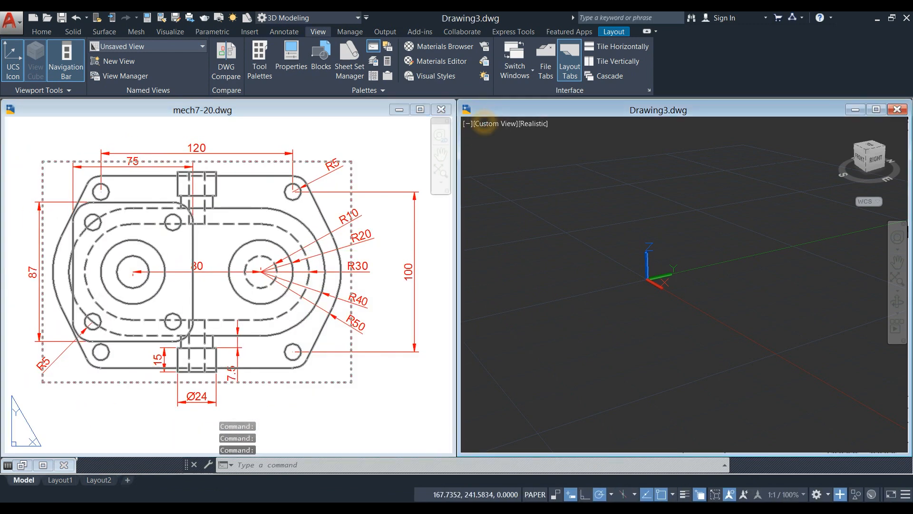
click(495, 124)
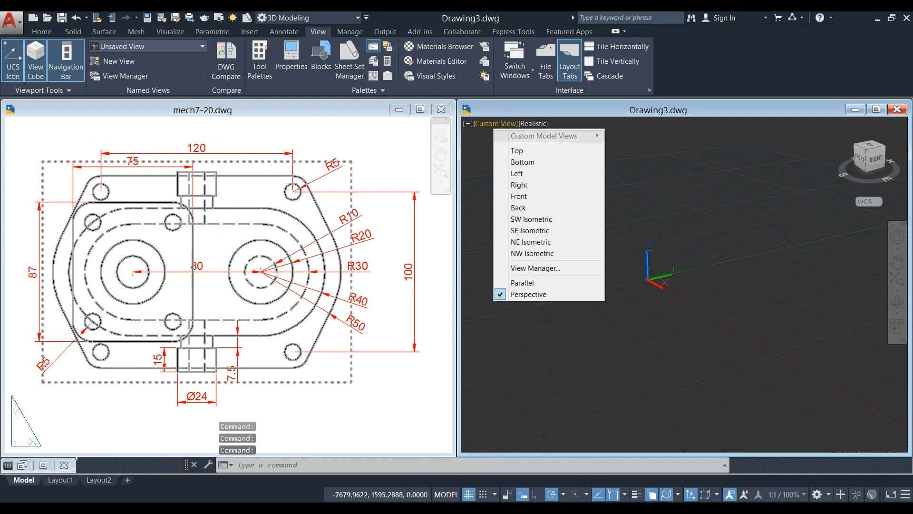
click(516, 149)
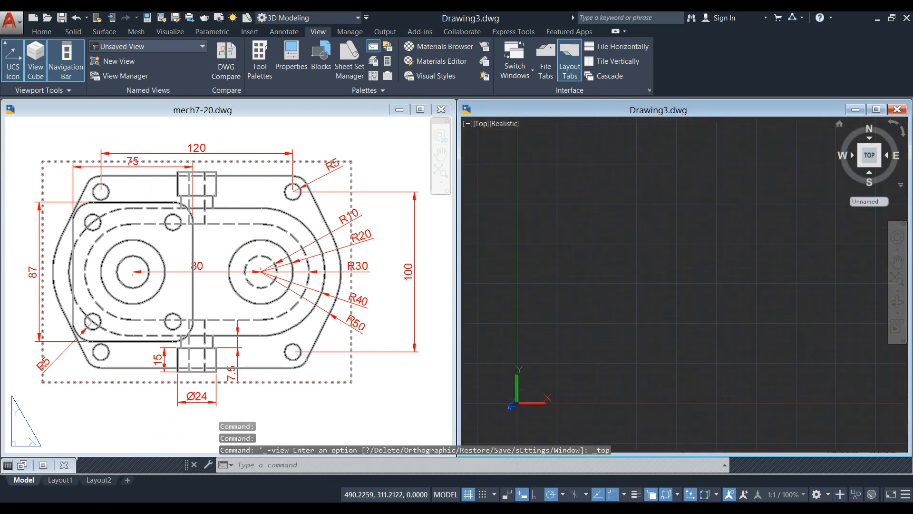
click(901, 187)
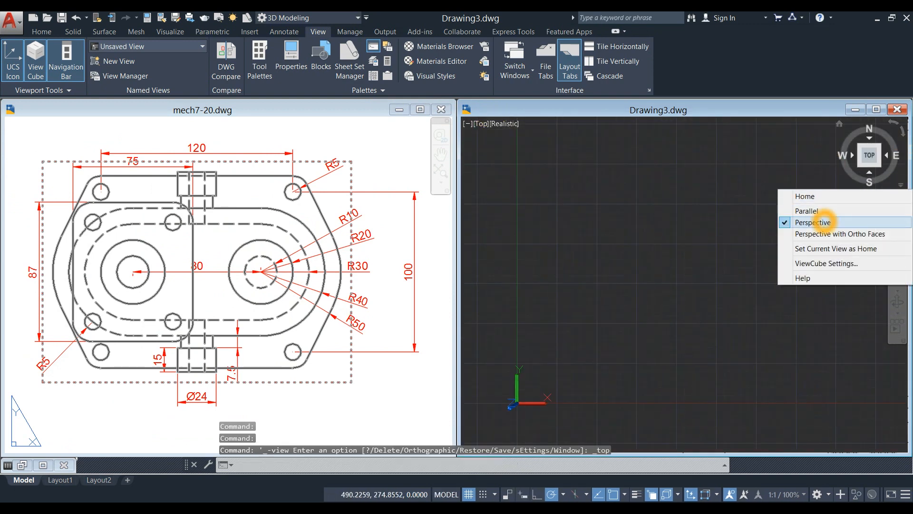
click(823, 211)
- Narrow the mech7-20.dwg window and enlarge the new drawing's window to fill the freed space
drag(452, 238, 364, 238)
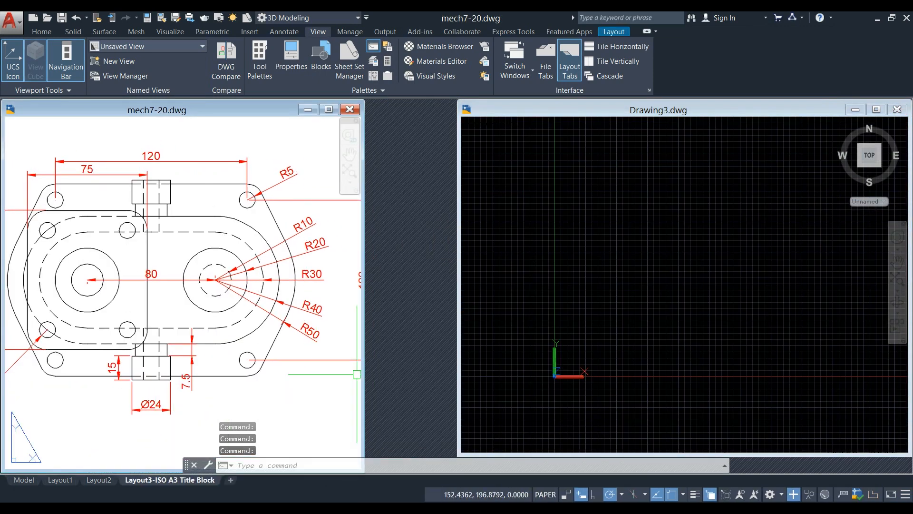
click(458, 305)
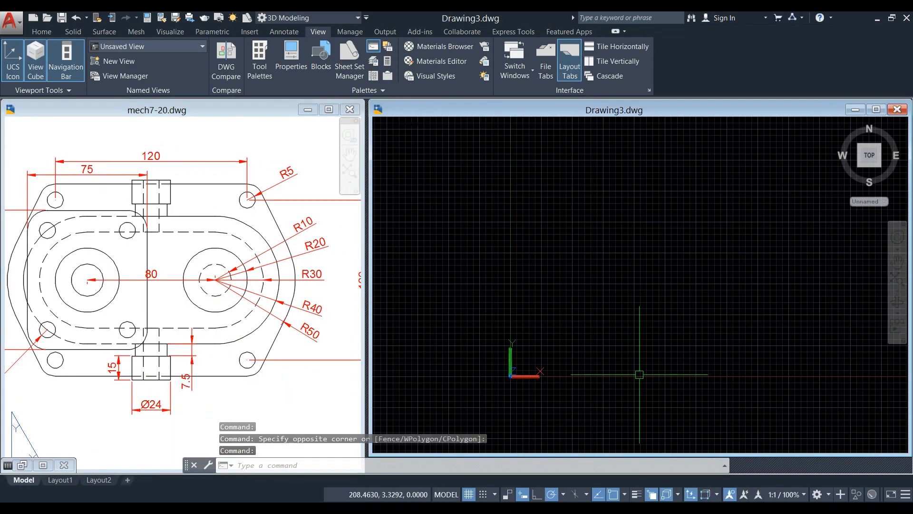
drag(810, 456, 811, 471)
drag(368, 271, 365, 270)
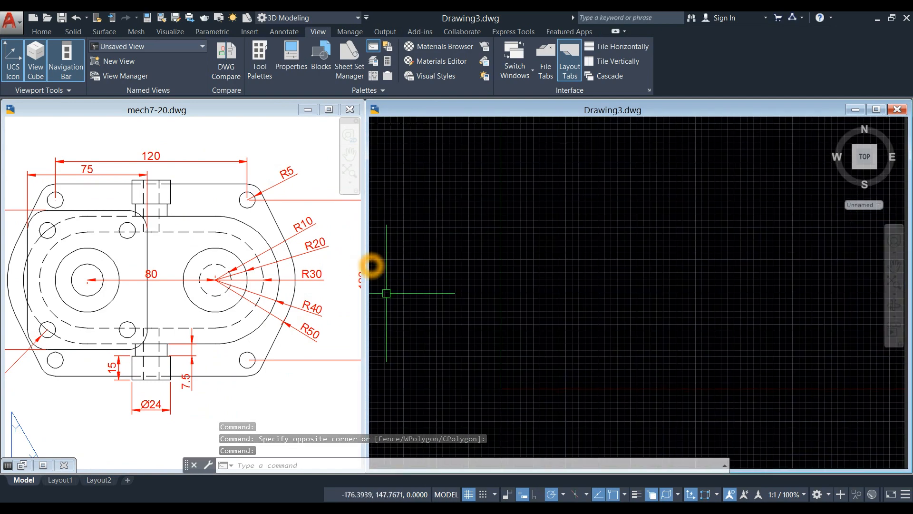
- Draw a circle of radius 10 in the new drawing
middle_drag(530, 260, 501, 288)
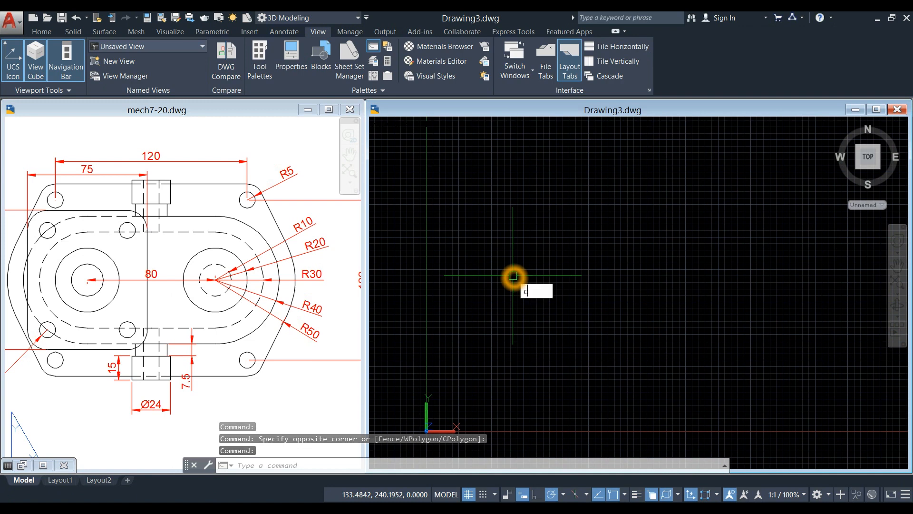
key(Return)
click(553, 227)
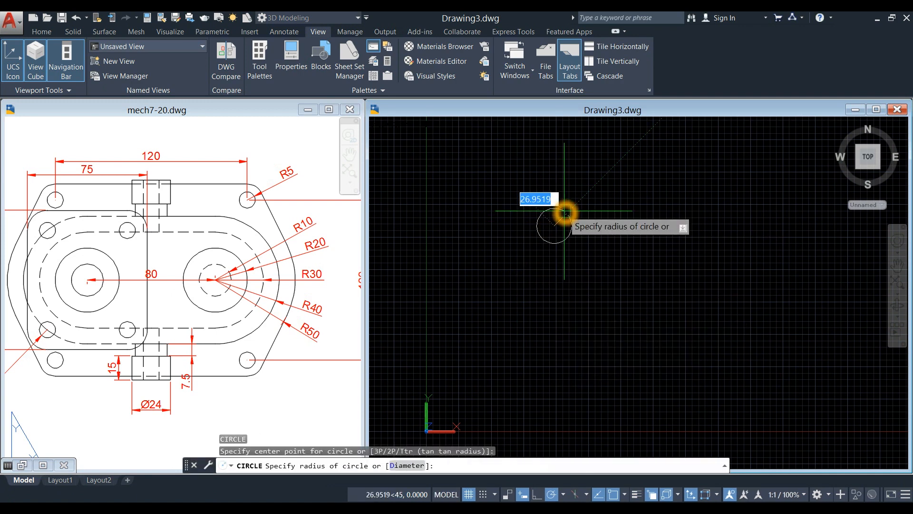
key(Return)
- Draw two circles of radius 20 and 30 concentric with the radius 10 circle
scroll(562, 219, up, 5)
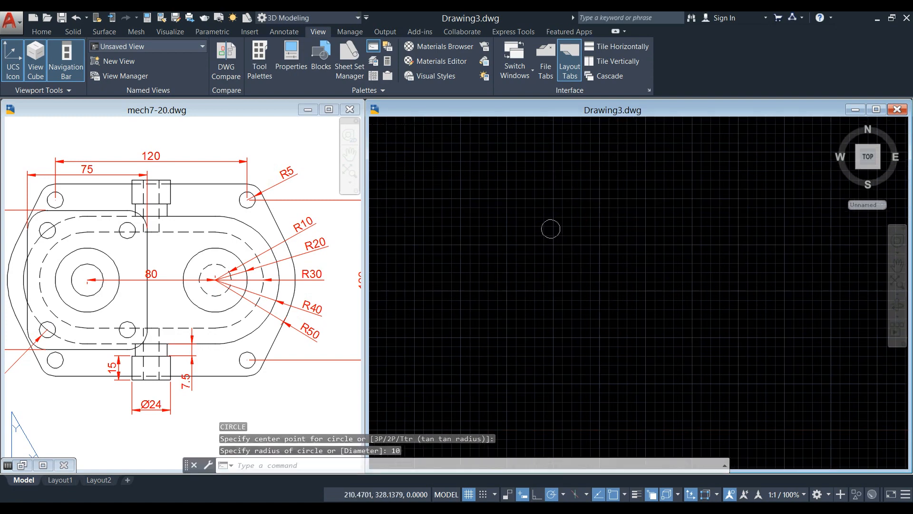
right_click(554, 209)
click(563, 215)
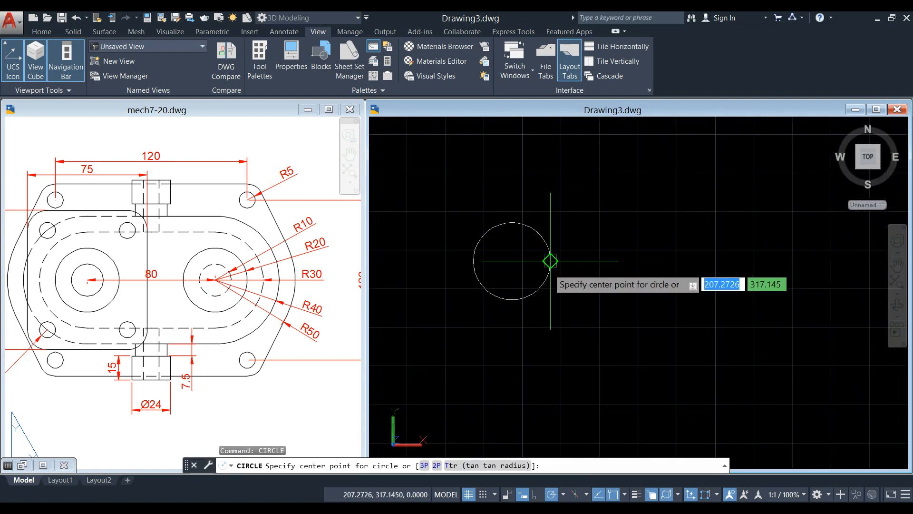
click(510, 263)
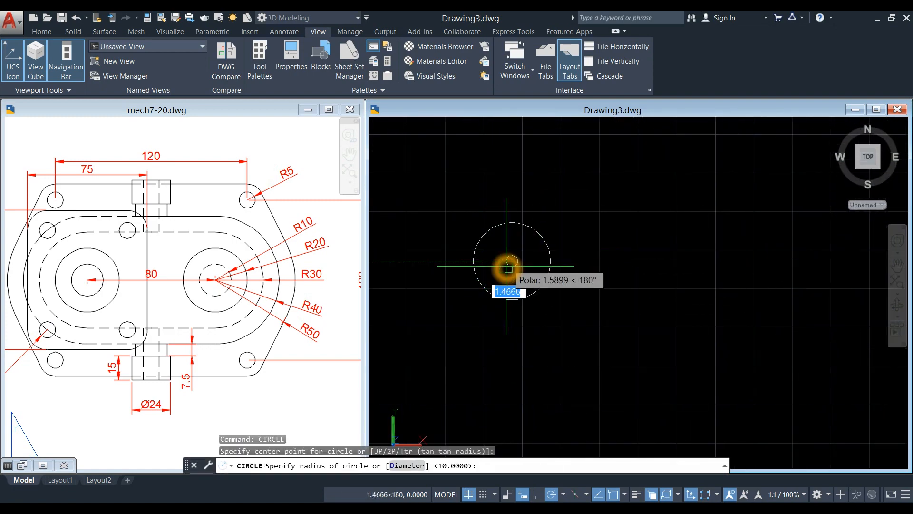
key(Return)
right_click(566, 227)
click(590, 230)
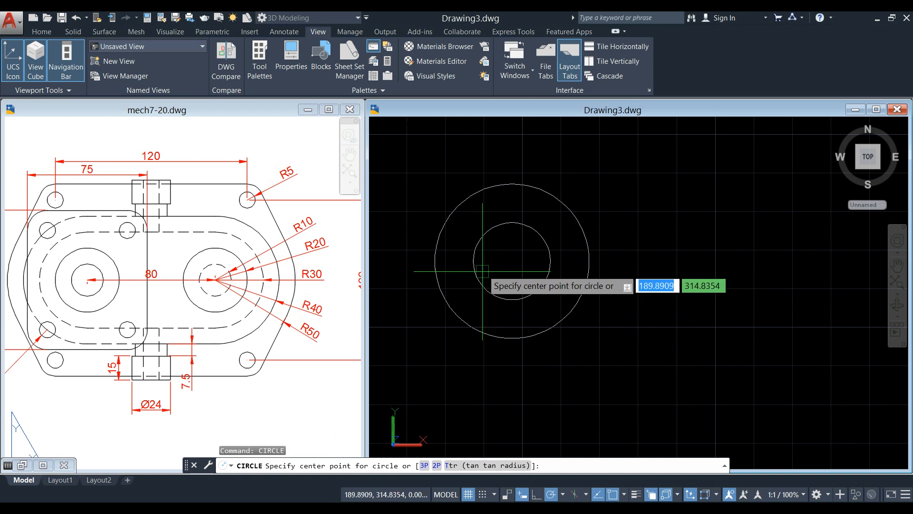
click(511, 262)
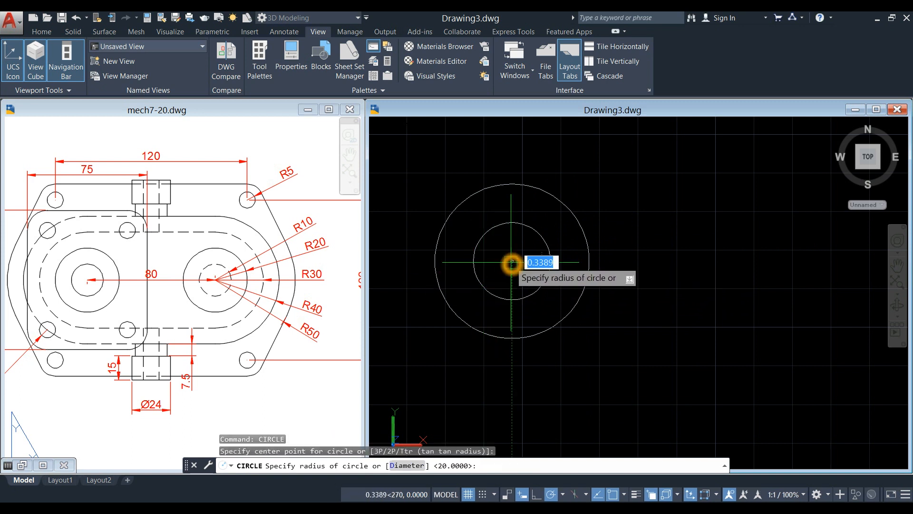
key(Return)
- Add two more circles of radius 40 and 50 on the same centre
right_click(593, 196)
click(614, 206)
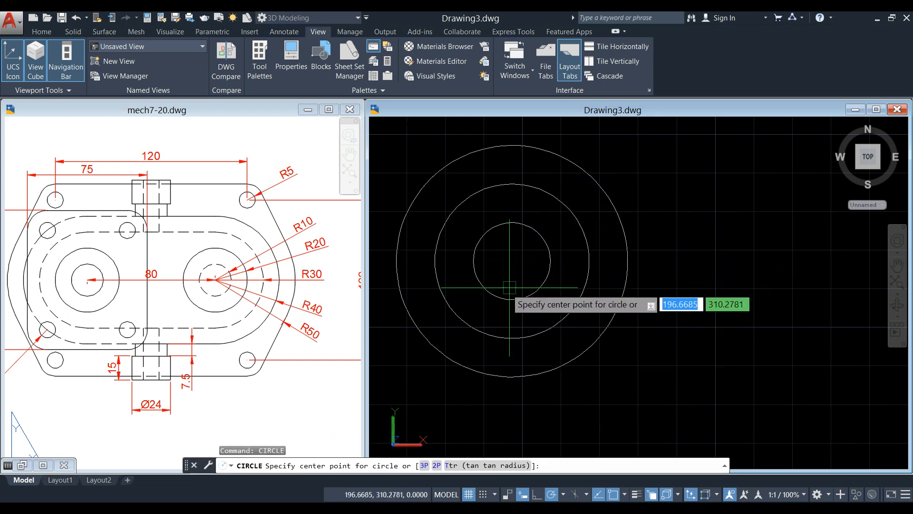
click(511, 261)
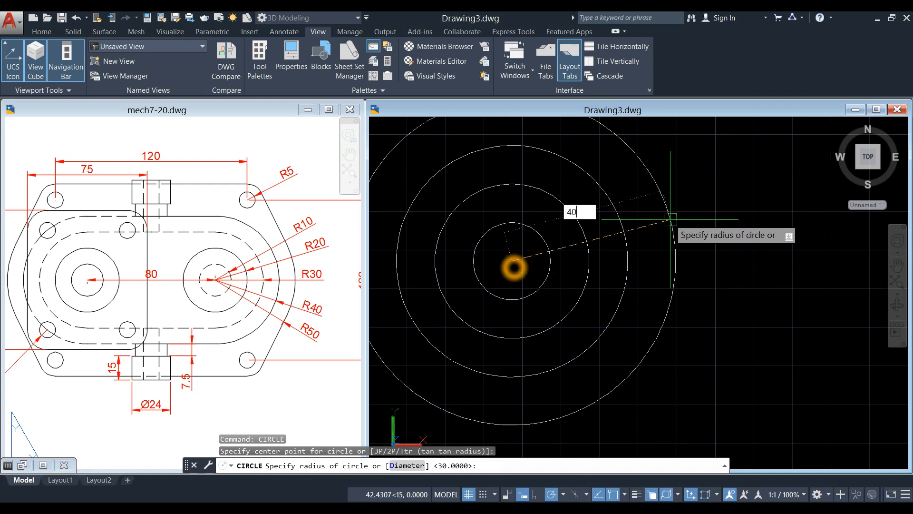
key(Return)
scroll(539, 265, down, 3)
right_click(597, 195)
click(618, 199)
click(532, 264)
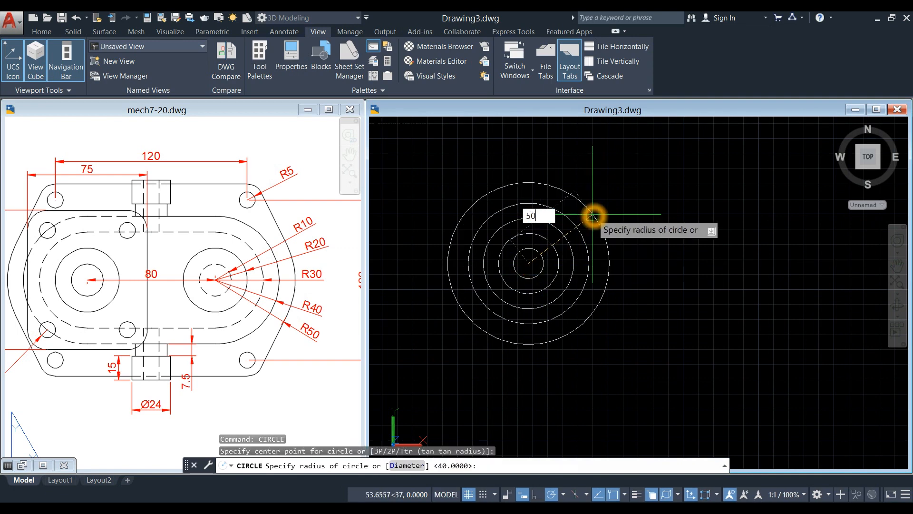
key(Return)
- Copy all five concentric circles 80 units along the positive X direction, using their common centre as base point
scroll(591, 230, down, 2)
middle_drag(608, 239, 652, 234)
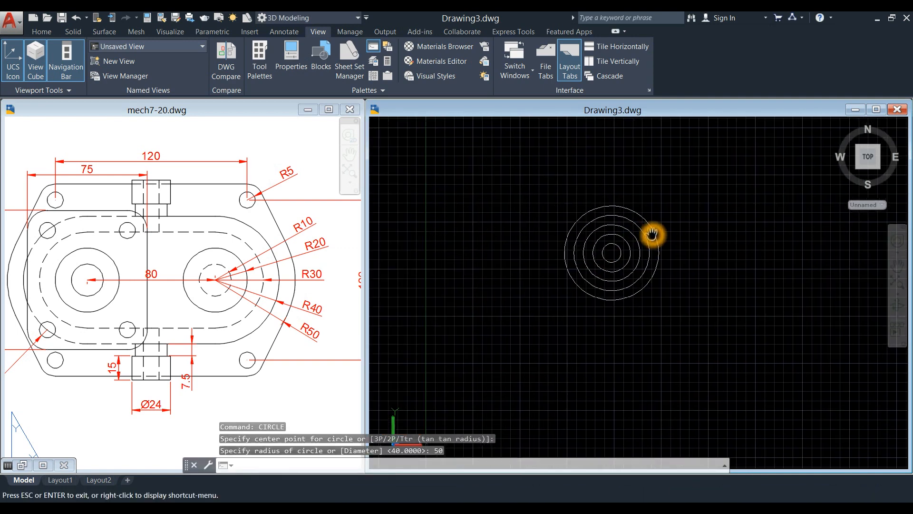
scroll(652, 234, down, 2)
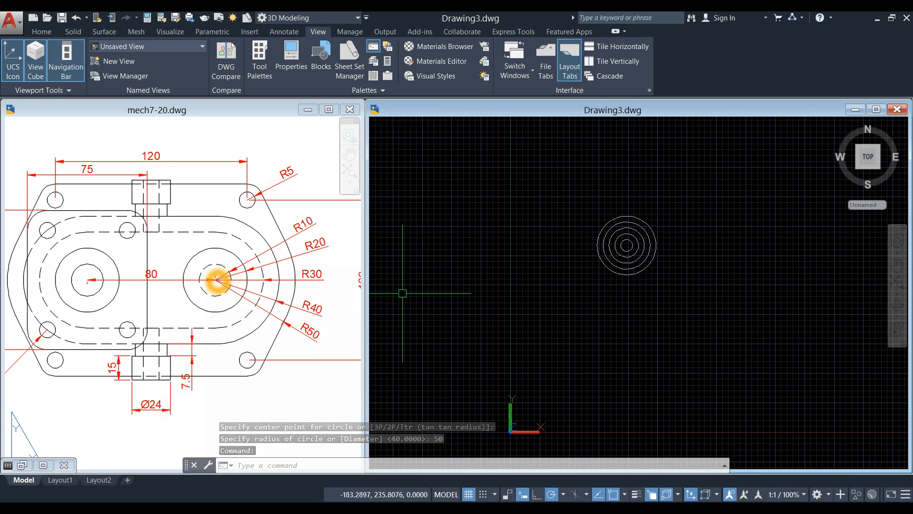
click(586, 198)
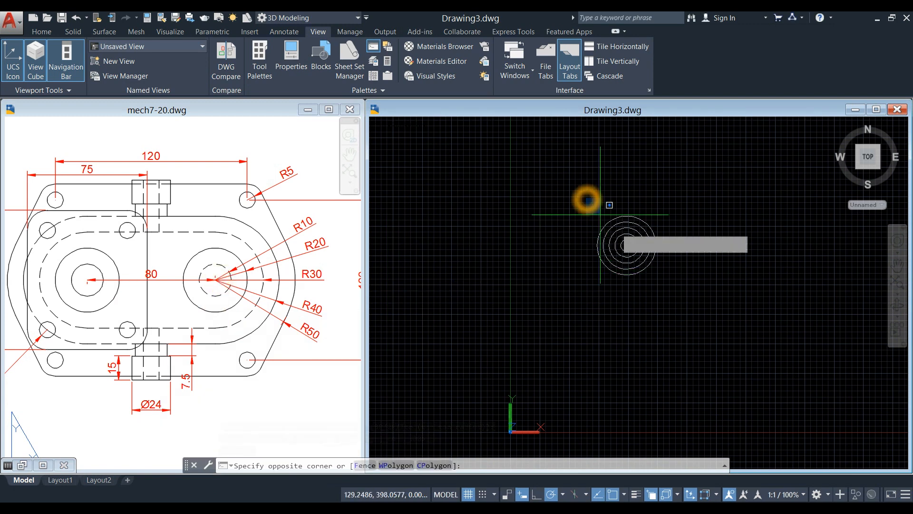
click(695, 295)
middle_drag(697, 281, 516, 298)
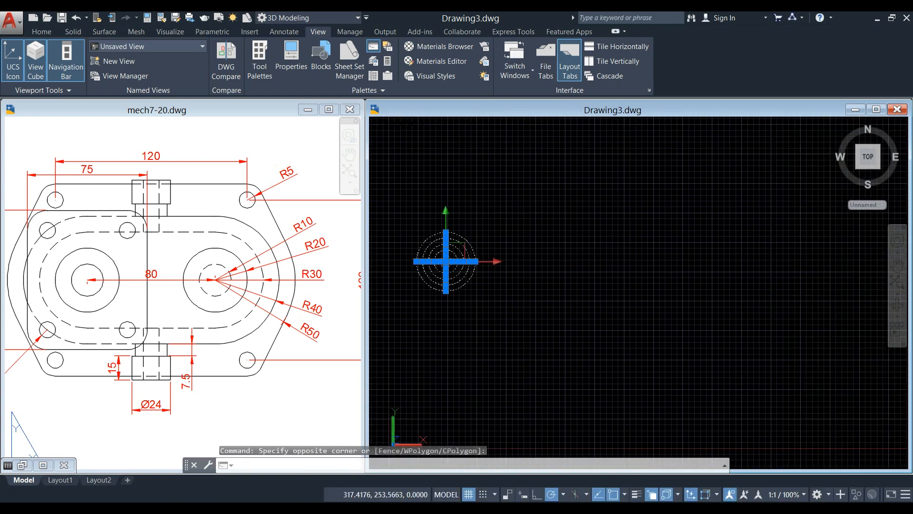
right_click(498, 205)
mouse_move(528, 252)
click(532, 288)
scroll(445, 286, up, 4)
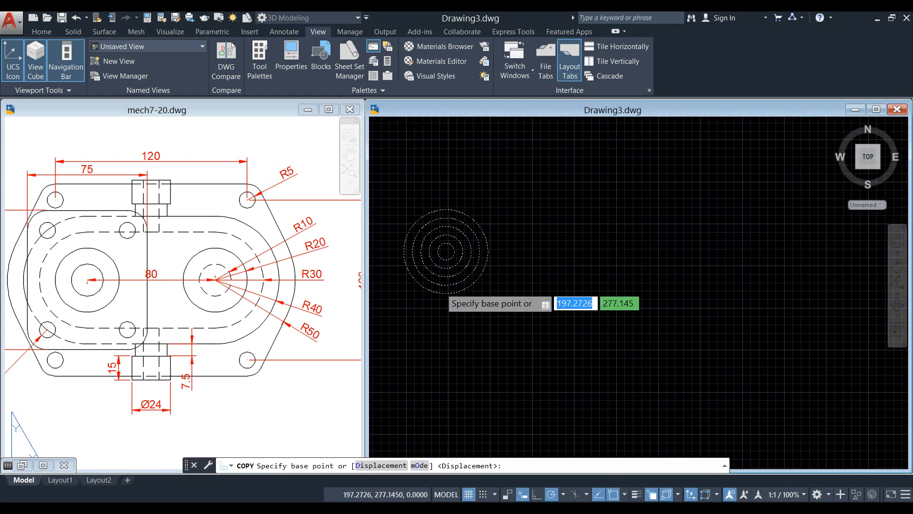
click(446, 238)
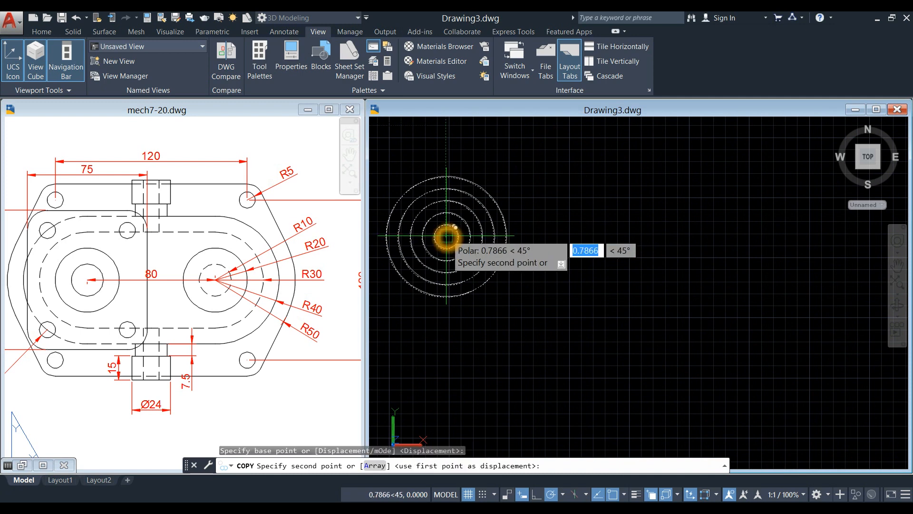
click(634, 240)
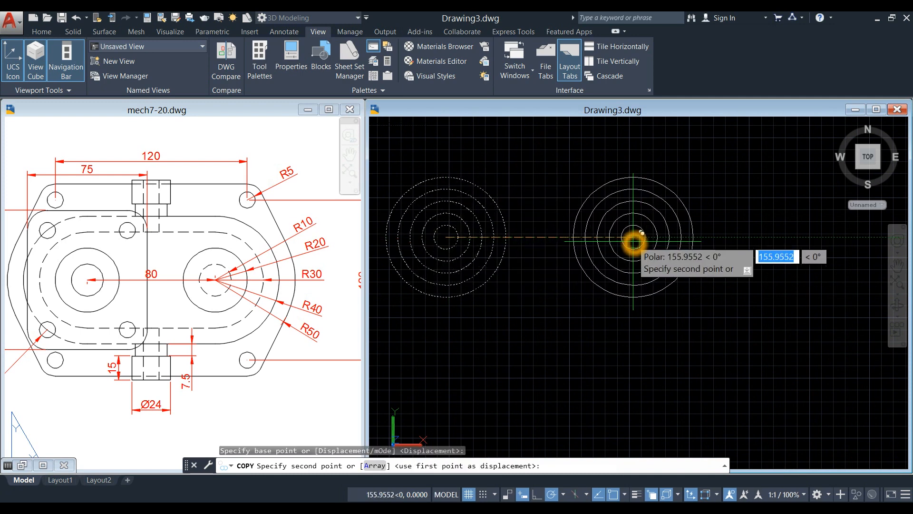
text(80)
key(Return)
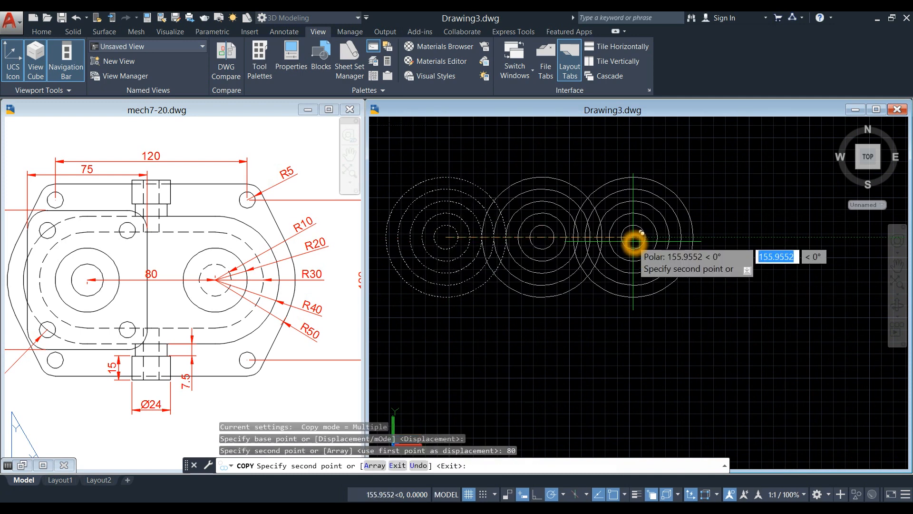
right_click(628, 227)
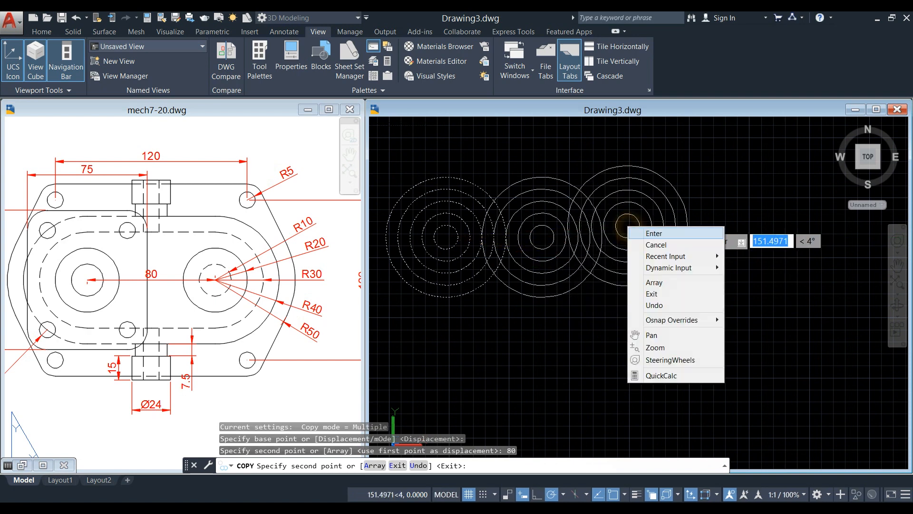
click(654, 234)
middle_drag(586, 248, 600, 250)
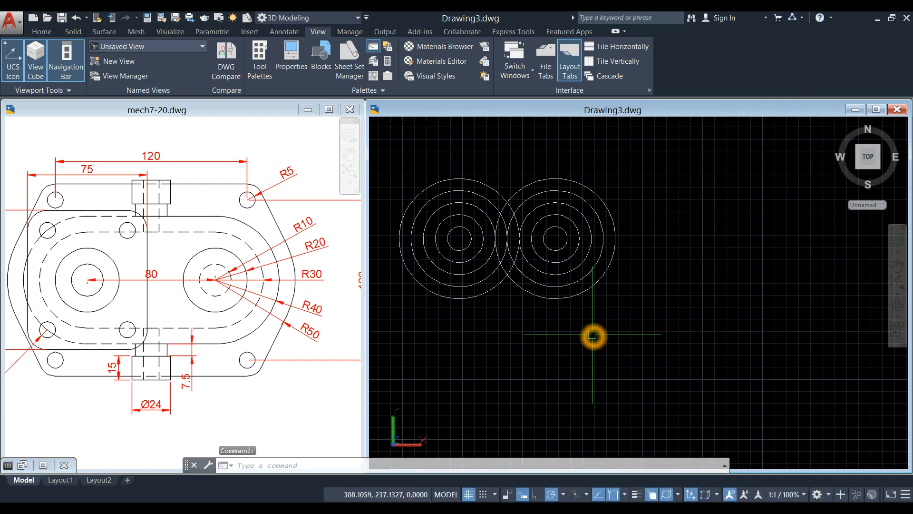
- Draw an 80-unit line joining the top quadrants of the two radius 30 circles
click(459, 203)
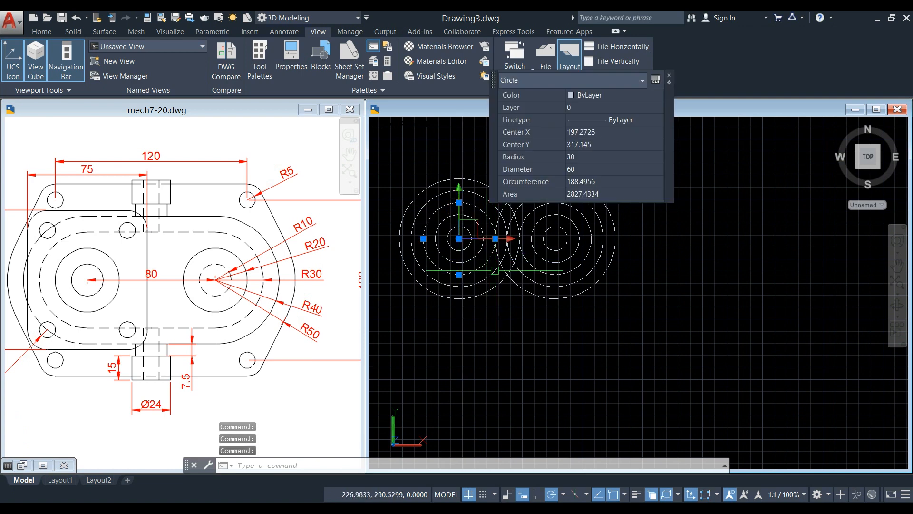
key(Escape)
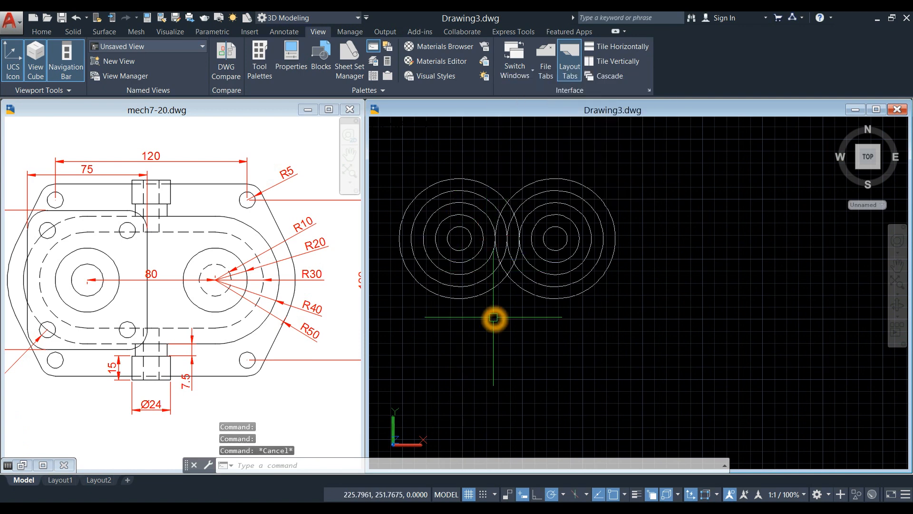
text(L)
key(Return)
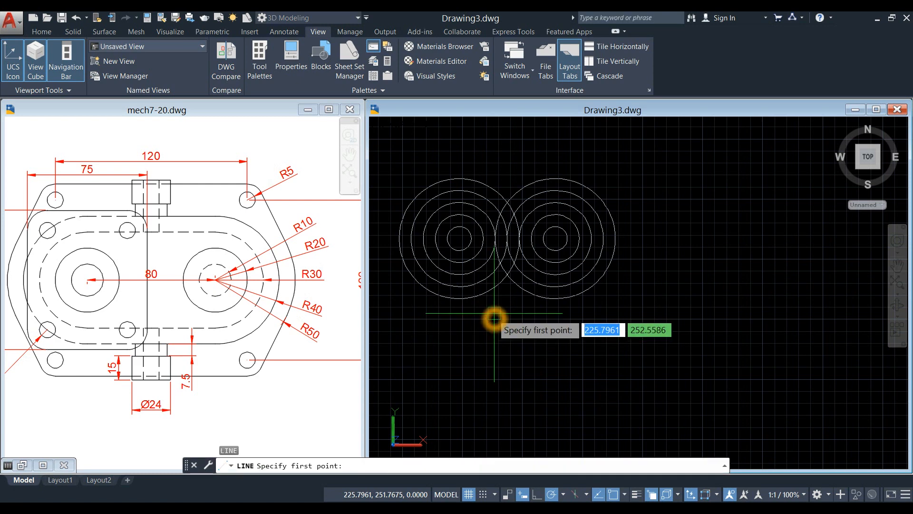
click(459, 203)
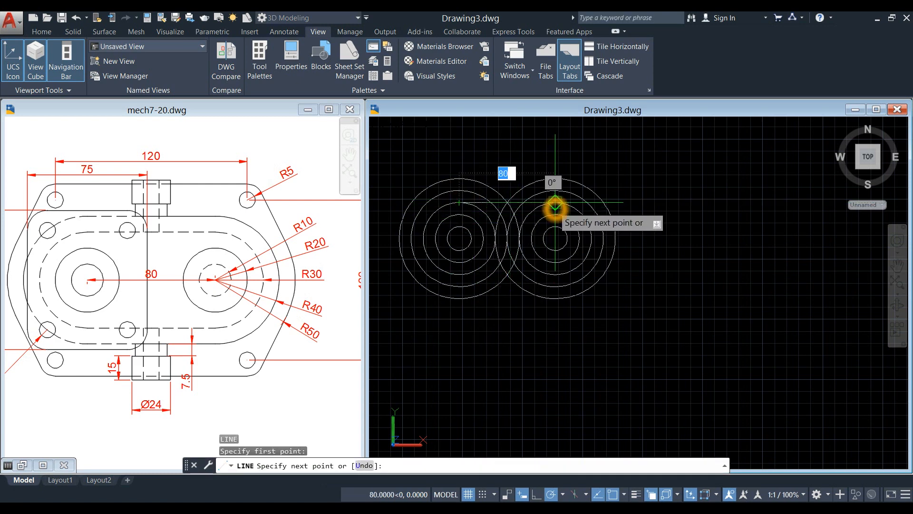
click(555, 203)
right_click(609, 191)
click(635, 196)
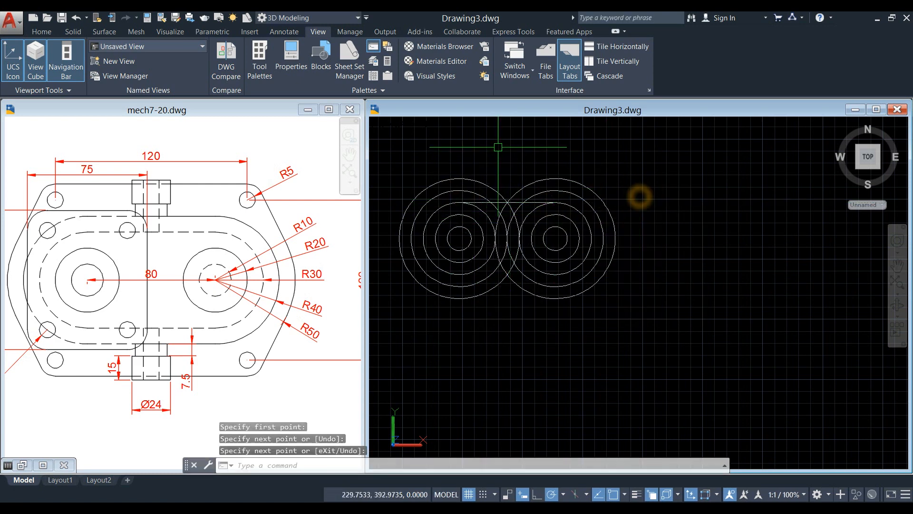
- Draw a line joining the bottom quadrants of the two radius 30 circles
right_click(500, 143)
click(516, 153)
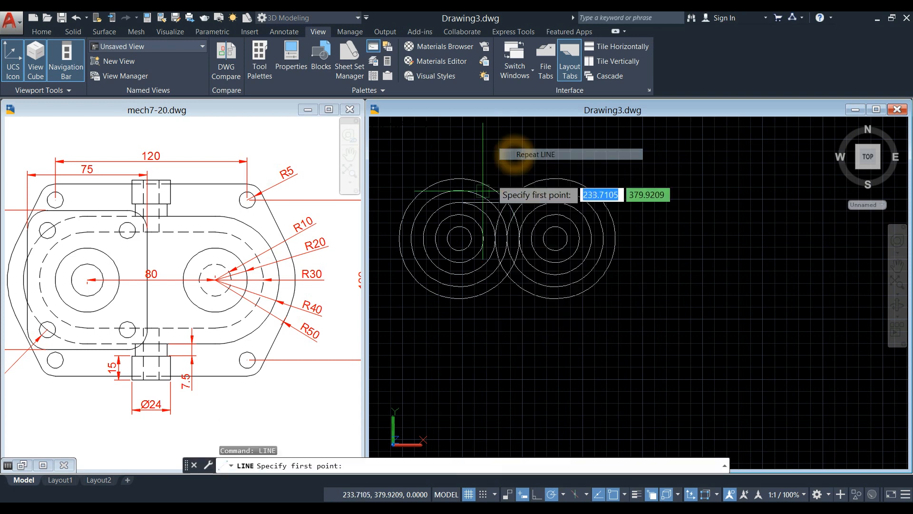
click(459, 275)
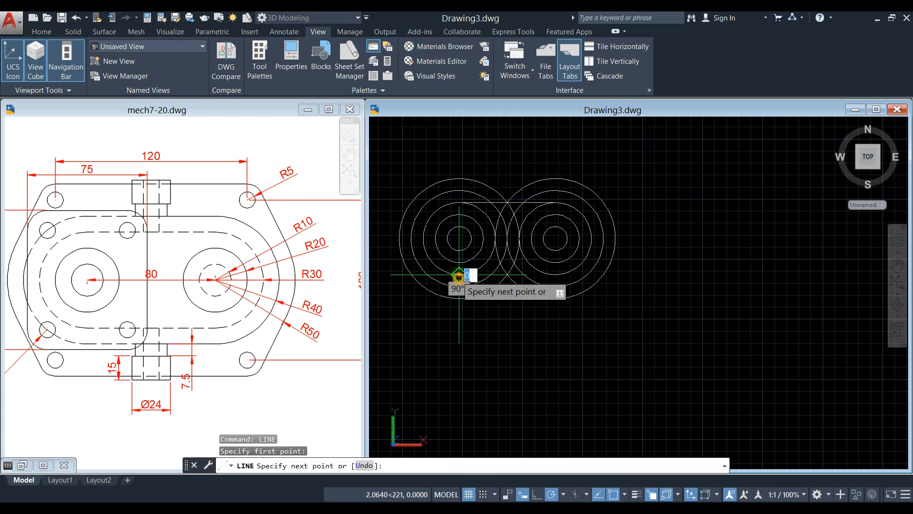
click(555, 274)
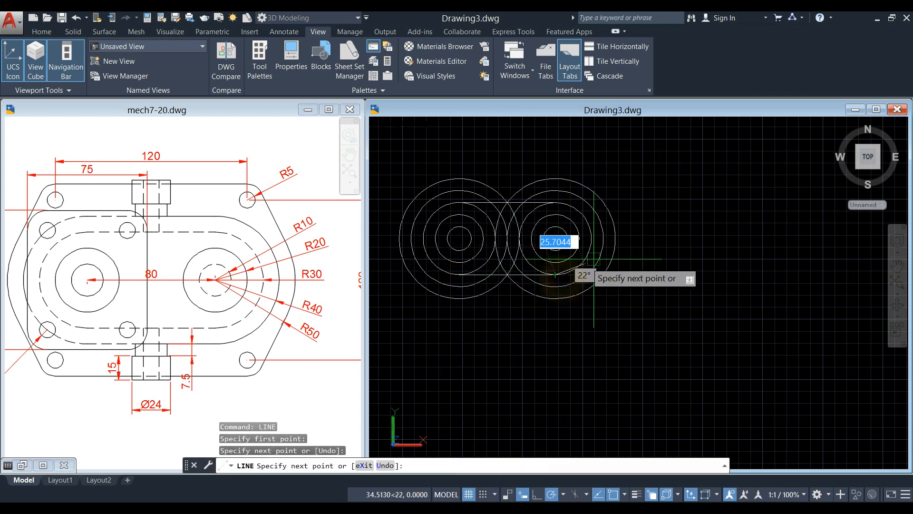
right_click(659, 223)
click(686, 229)
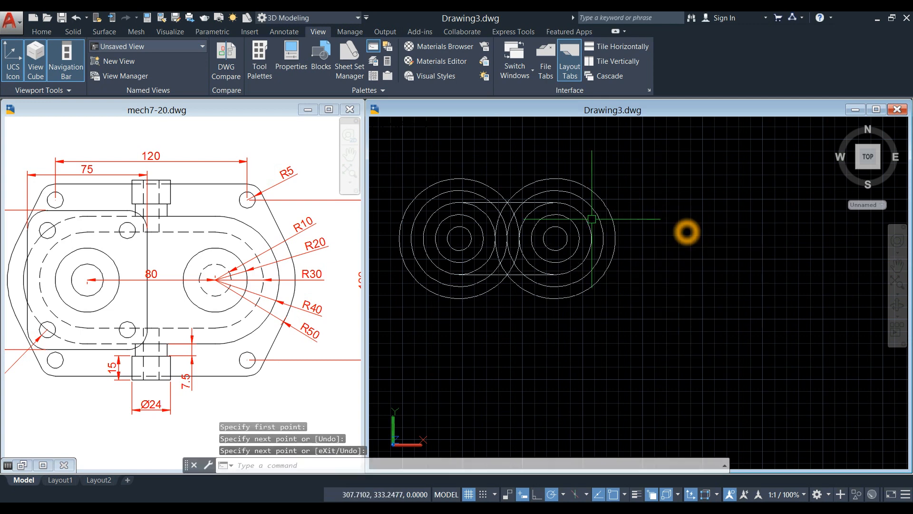
- Trim away the inner halves of both radius 30 circles between the two horizontal lines to form a slot outline
scroll(509, 231, up, 2)
text(t)
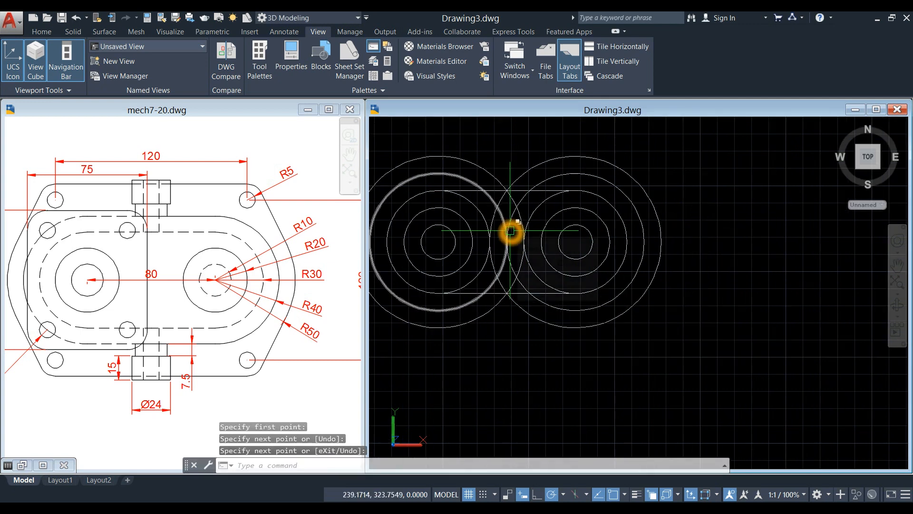
key(Return)
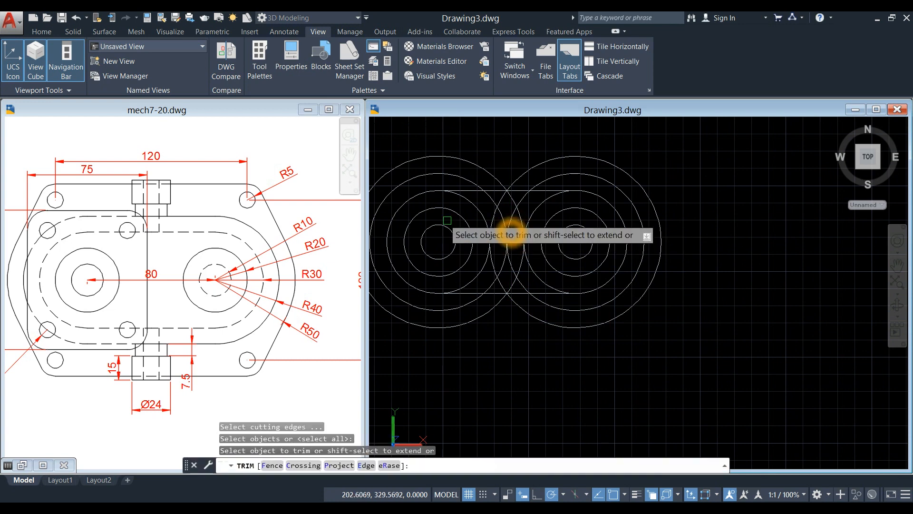
click(472, 199)
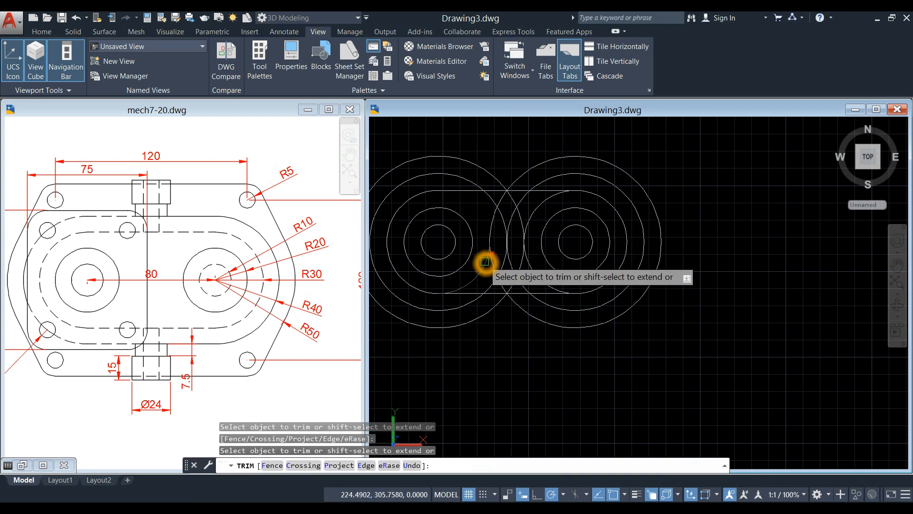
click(540, 210)
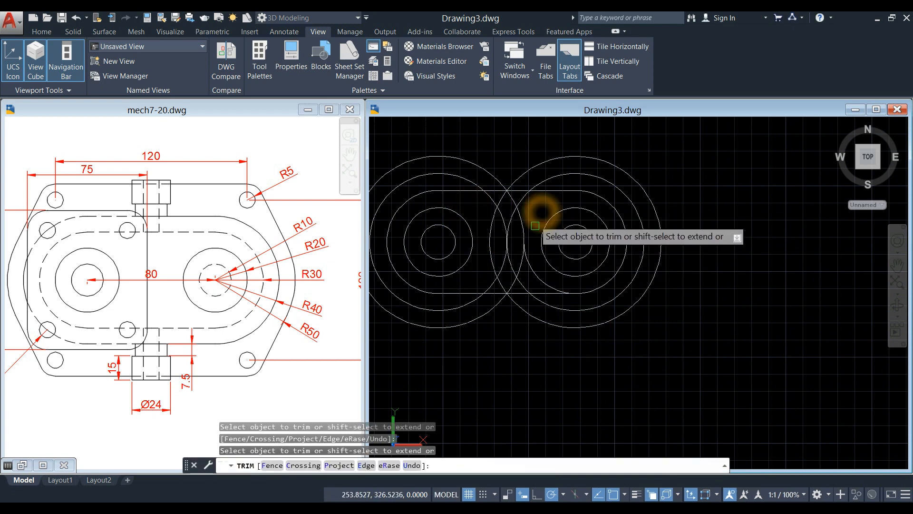
click(532, 265)
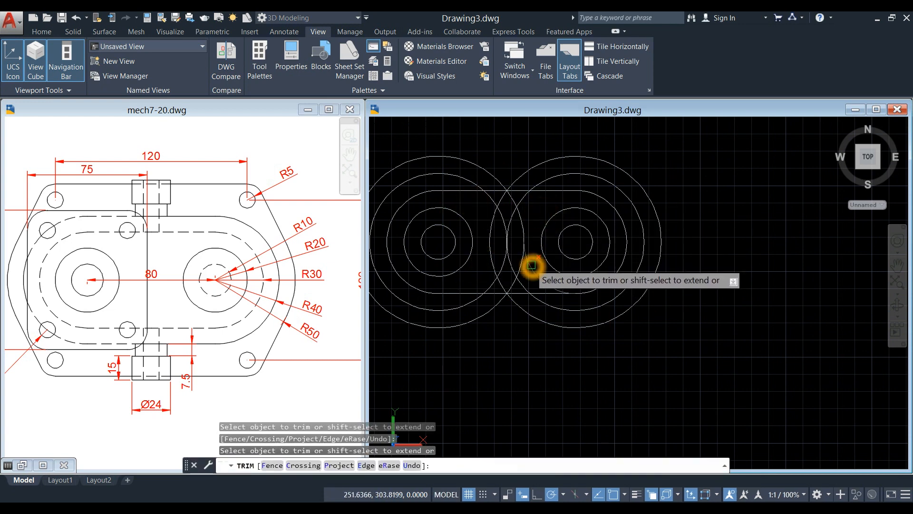
- Trim the overlapping portions of the radius 40 and 50 circles that lie inside the radius 30 slot outline
click(498, 201)
click(483, 221)
click(527, 210)
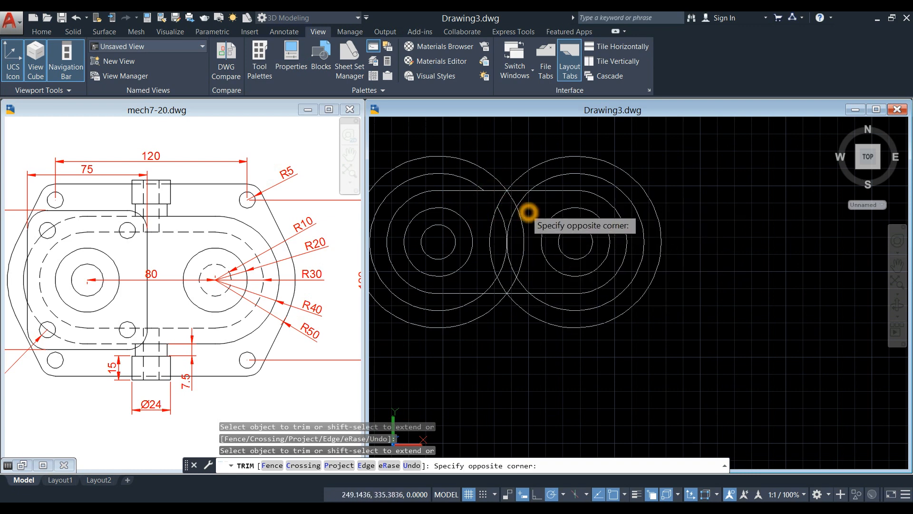
click(494, 198)
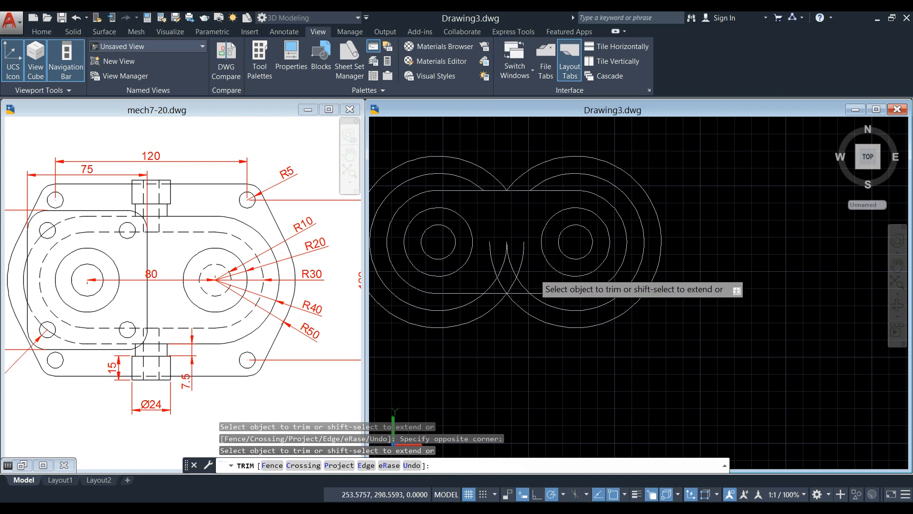
click(534, 274)
click(489, 243)
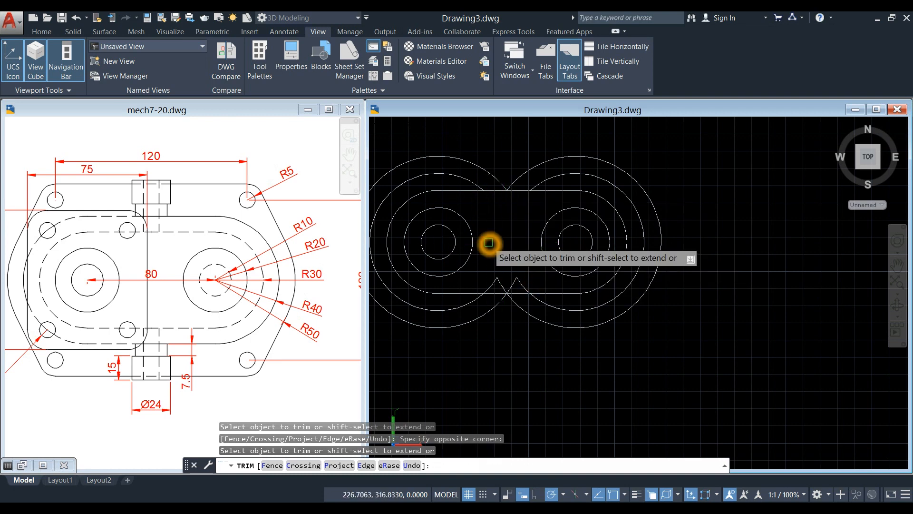
click(534, 284)
click(487, 273)
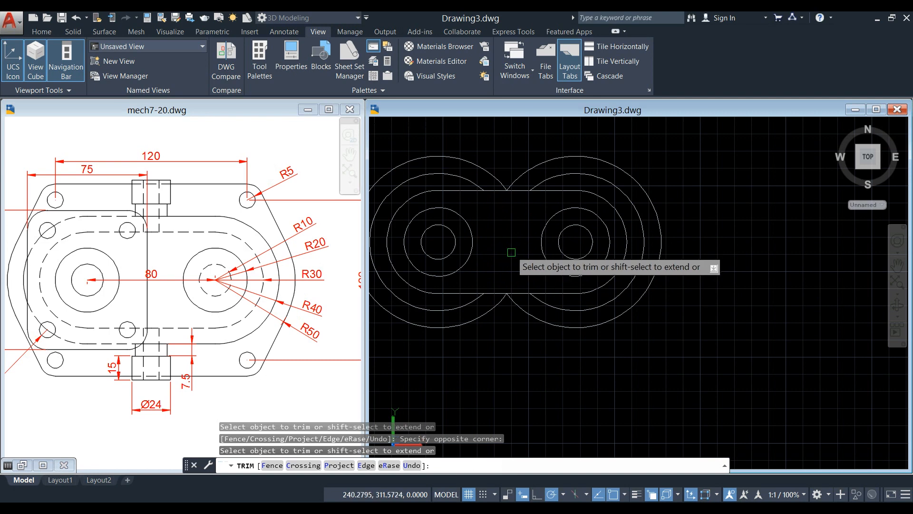
right_click(503, 239)
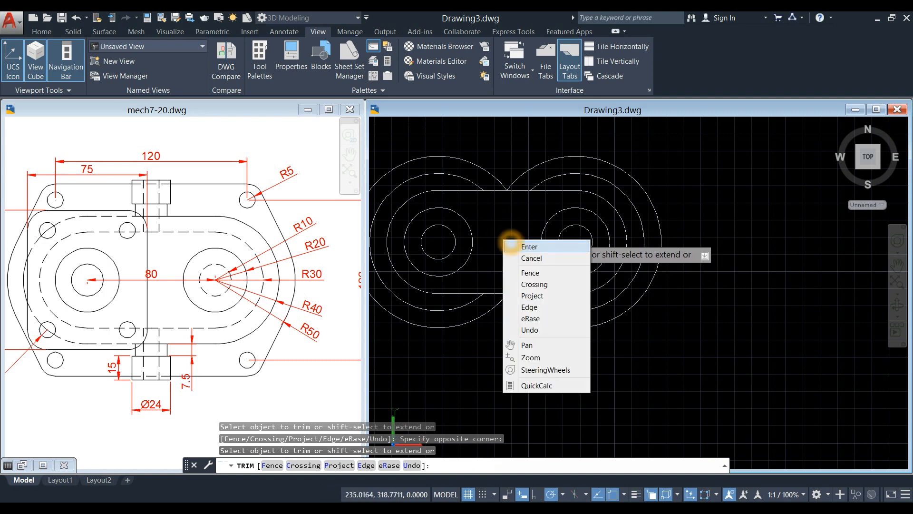
click(522, 247)
- Draw a line joining the top quadrants of the two radius 40 arcs
middle_drag(496, 244, 541, 253)
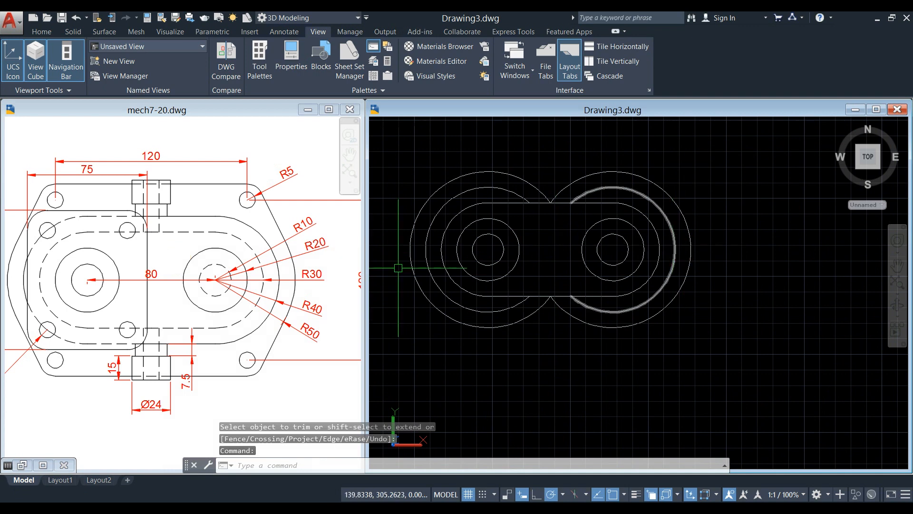
click(490, 188)
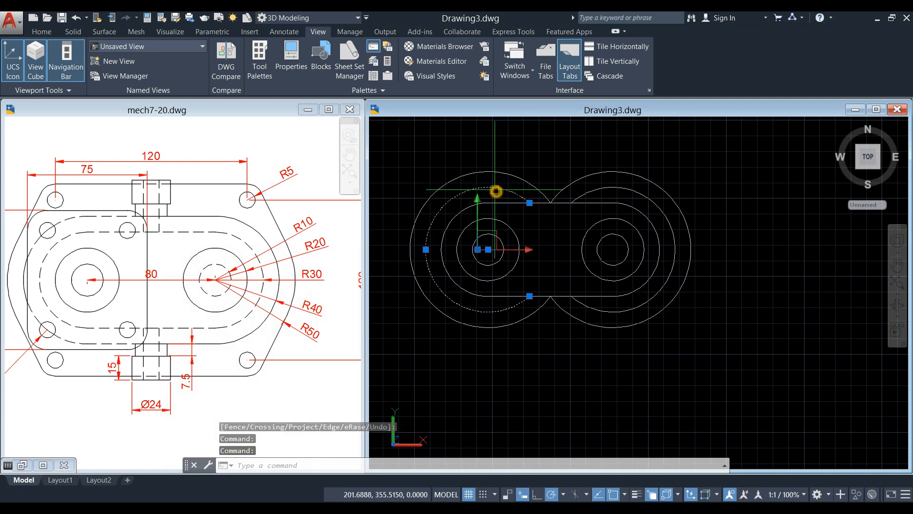
click(613, 186)
key(Escape)
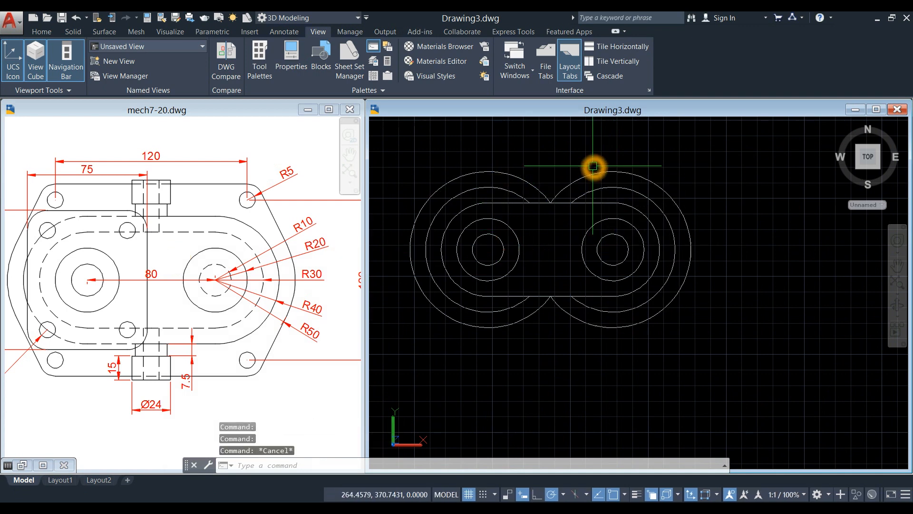
key(Return)
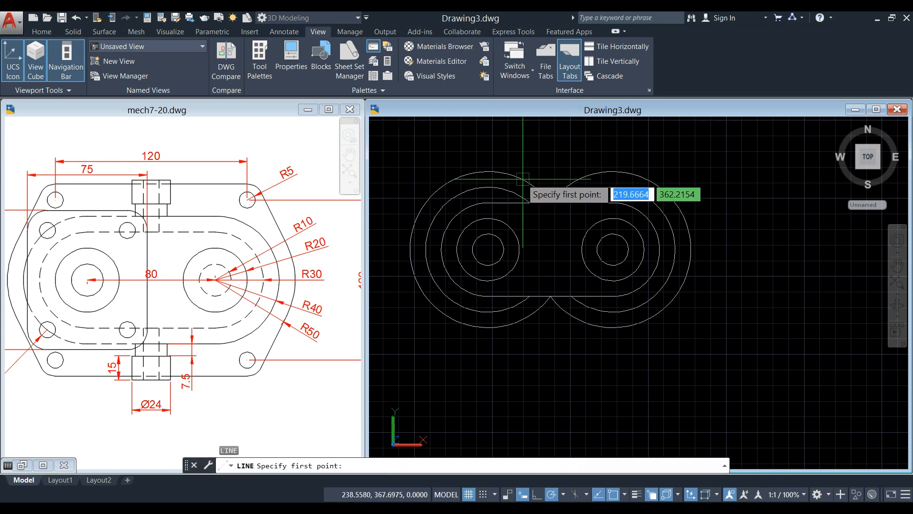
click(488, 188)
click(613, 187)
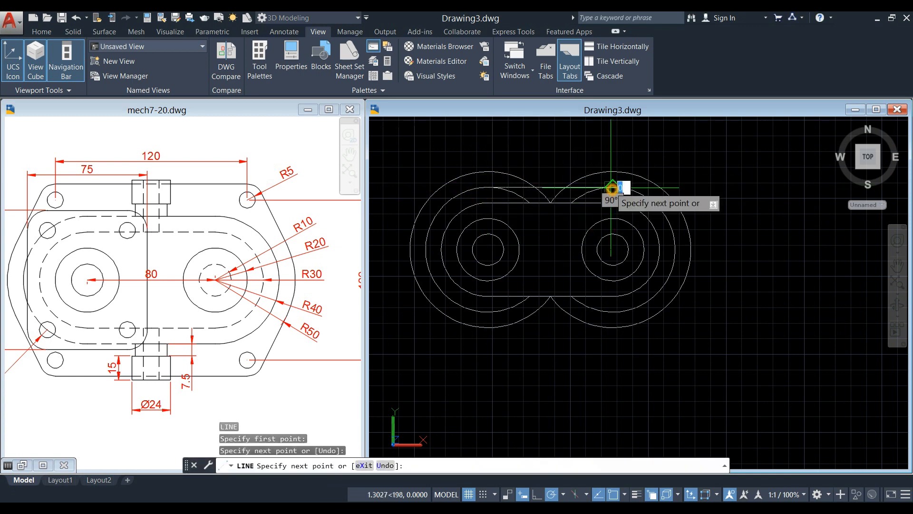
right_click(633, 157)
click(658, 163)
- Draw an 80-unit line joining the bottom quadrants of the two radius 40 arcs
right_click(551, 149)
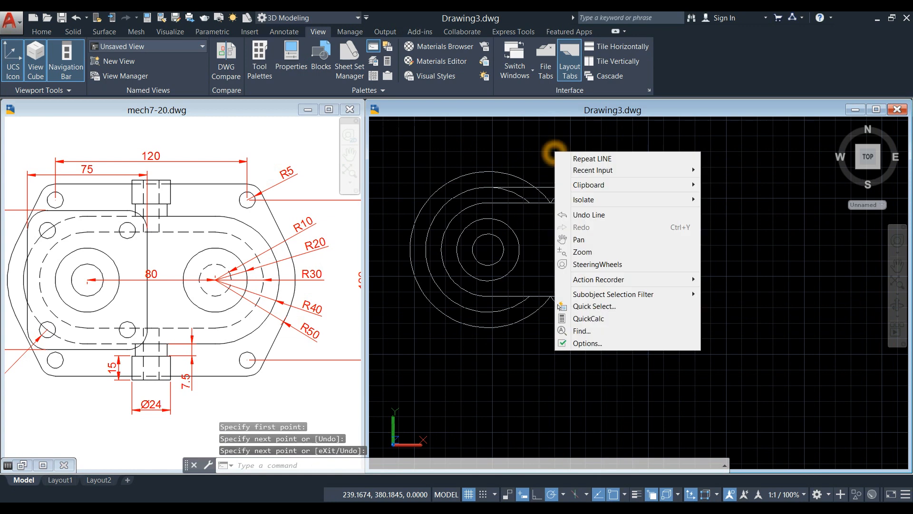
click(571, 158)
click(488, 311)
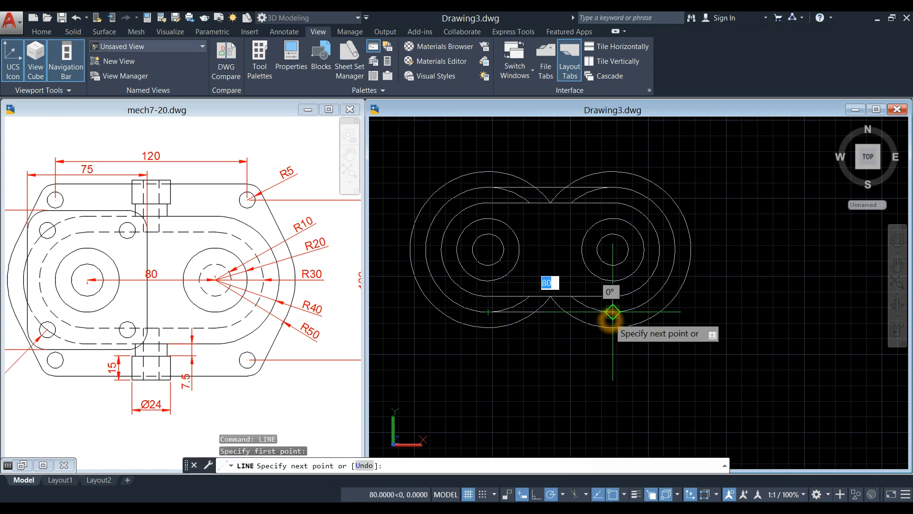
click(613, 312)
right_click(582, 241)
click(591, 247)
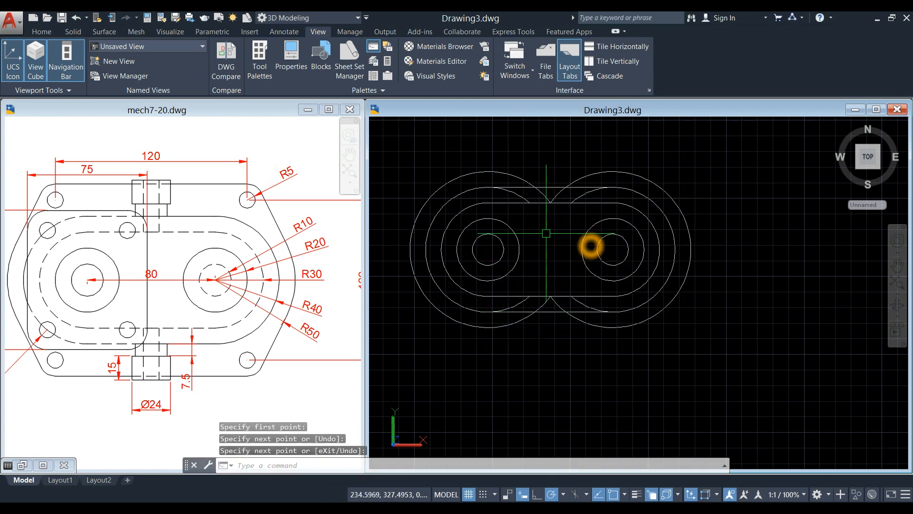
- Trim the leftover radius 40 and 50 arc ends between the two upper horizontal lines
text(tr)
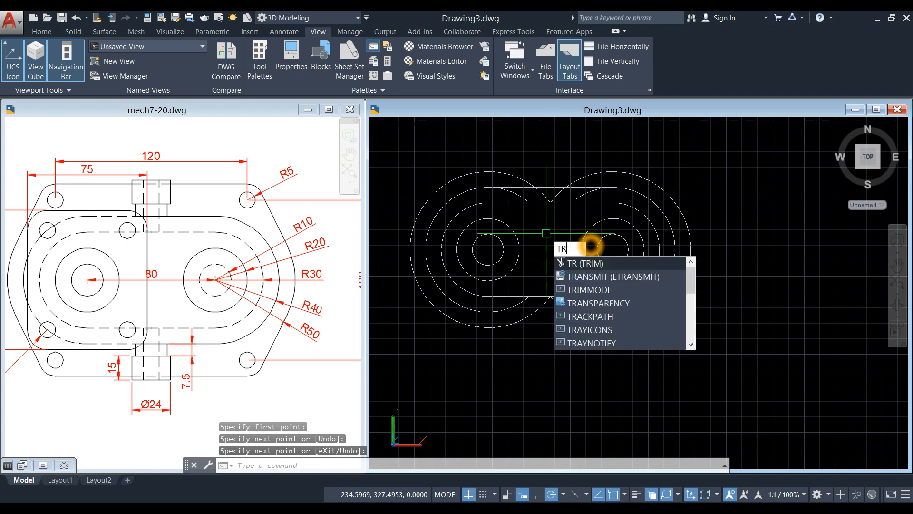
key(Return)
key(Return)
click(584, 211)
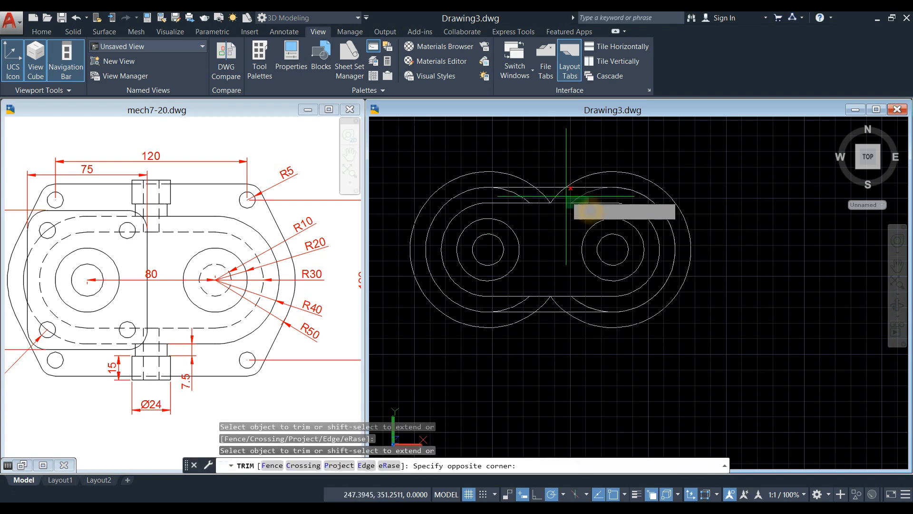
click(573, 228)
scroll(596, 201, up, 3)
drag(594, 200, 430, 193)
- Trim the leftover radius 40 and 50 arc ends between the two lower horizontal lines
scroll(480, 200, down, 4)
middle_drag(481, 201, 522, 196)
scroll(563, 364, up, 3)
middle_drag(567, 362, 605, 355)
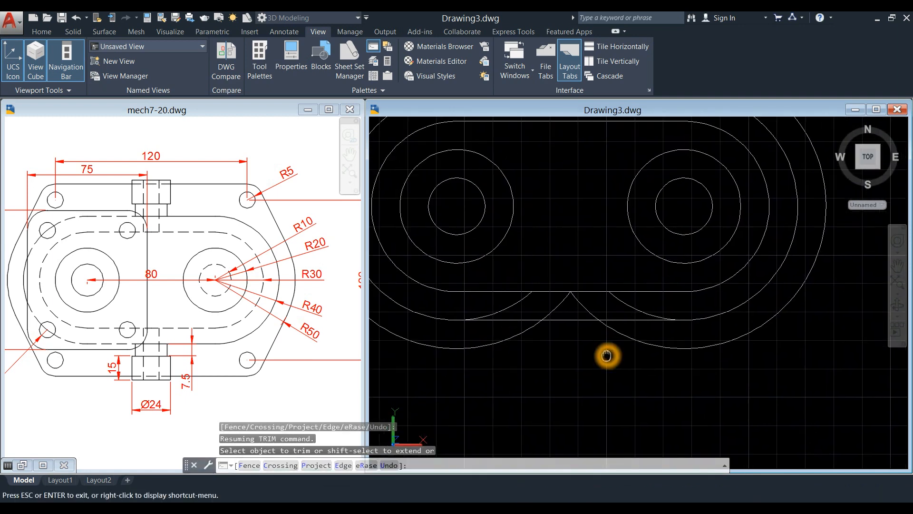
mouse_move(650, 299)
mouse_down()
mouse_move(504, 297)
mouse_move(501, 308)
mouse_up()
scroll(519, 344, down, 3)
middle_drag(513, 347, 511, 348)
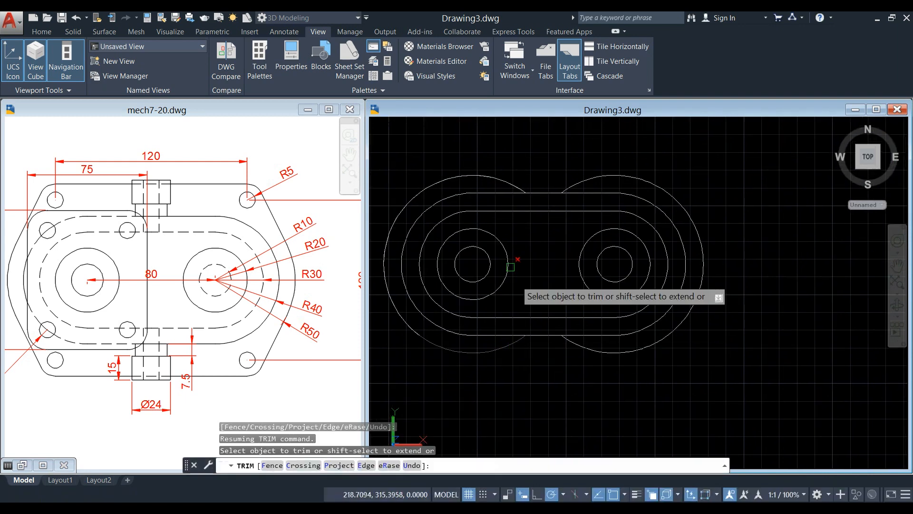
right_click(480, 158)
click(508, 162)
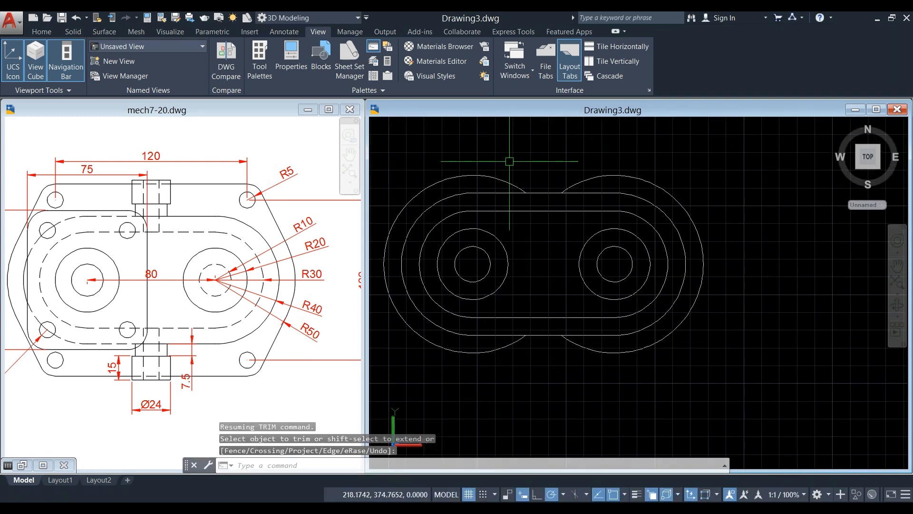
- Draw an 80-unit horizontal line joining the top quadrants of the two radius 50 arcs
middle_drag(514, 154, 520, 154)
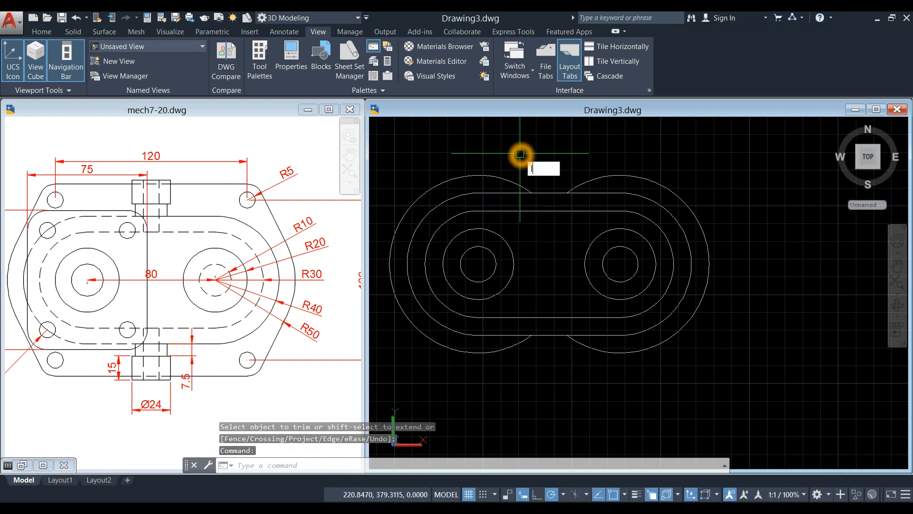
key(Return)
click(478, 175)
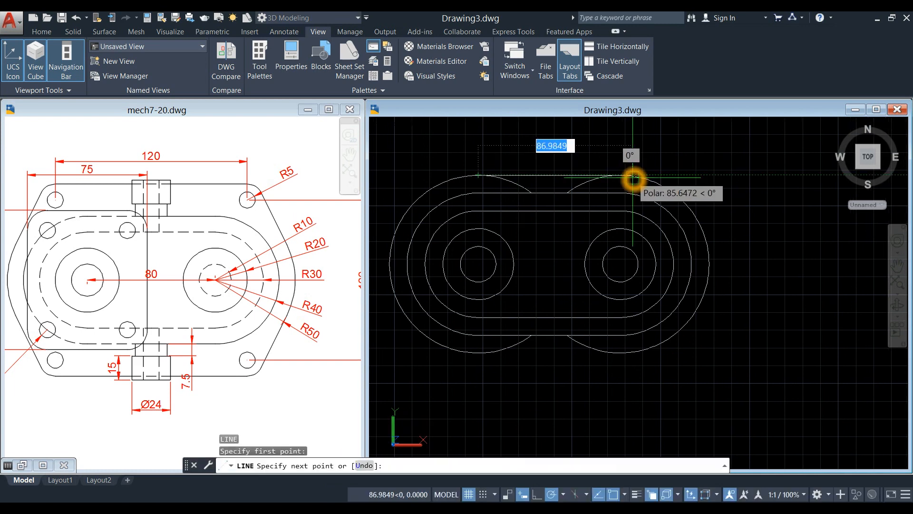
click(633, 178)
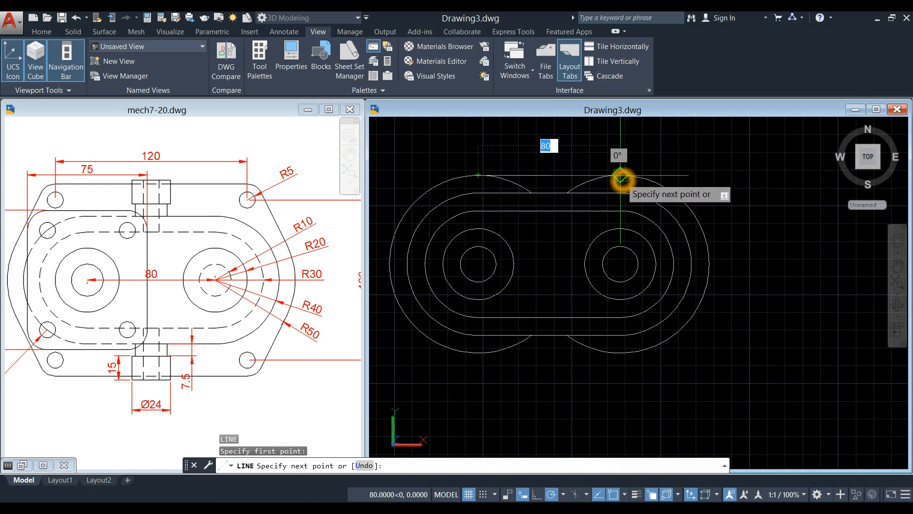
right_click(638, 158)
click(663, 162)
- Draw a horizontal line joining the bottom quadrants of the two radius 50 arcs
right_click(525, 163)
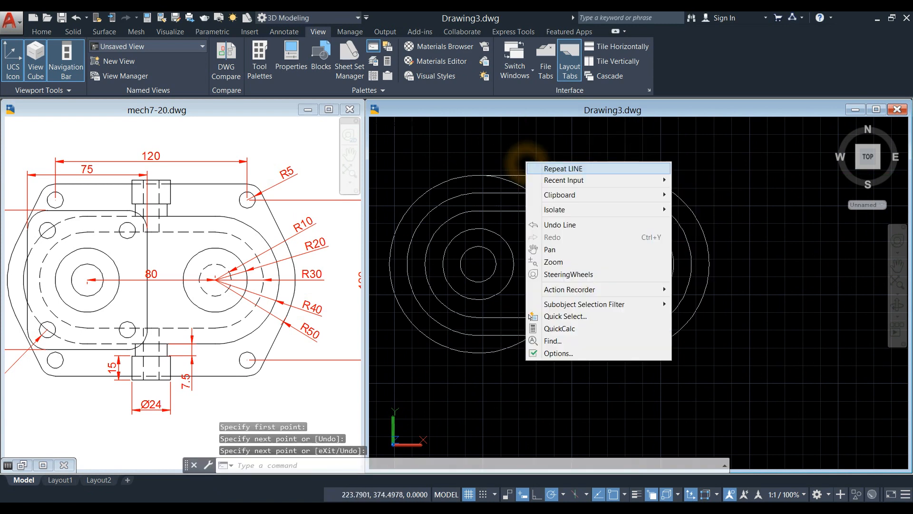
click(528, 167)
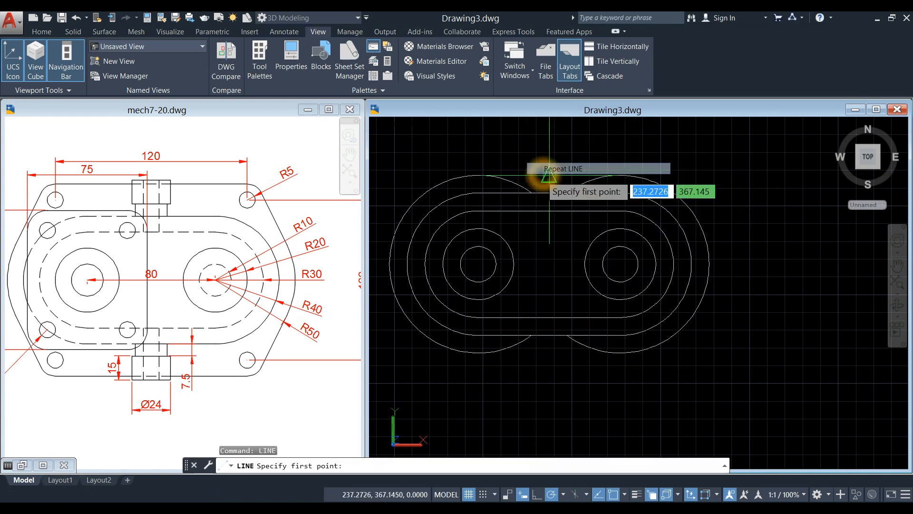
click(477, 354)
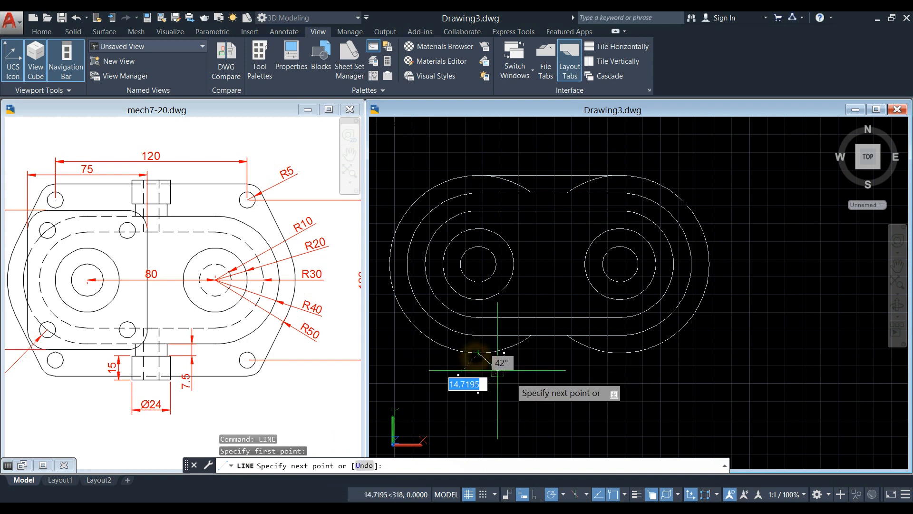
click(626, 353)
right_click(538, 253)
click(549, 257)
- Trim the leftover radius 50 arc ends inside the outermost slot outline, along both its upper and lower lines
text(tr)
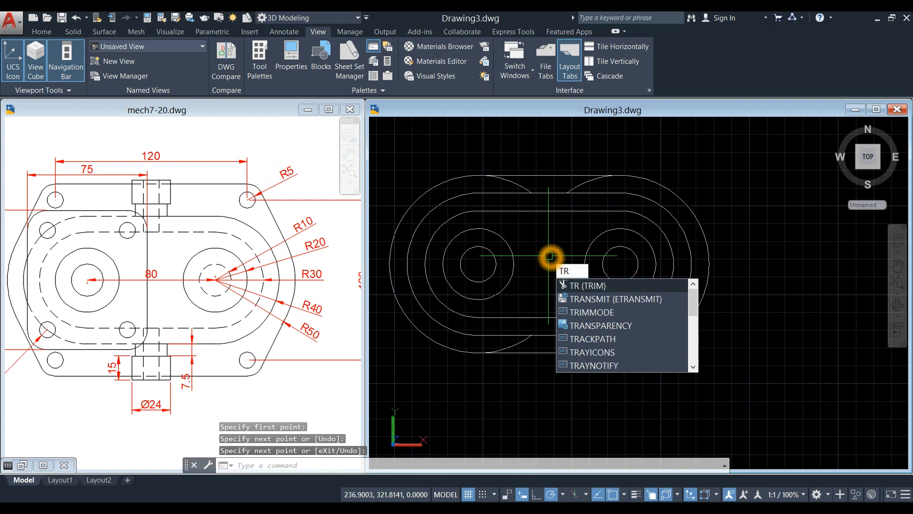
key(Return)
key(Return)
mouse_move(600, 188)
mouse_down()
mouse_move(495, 178)
mouse_move(481, 186)
mouse_up()
scroll(535, 240, down, 3)
scroll(571, 333, up, 2)
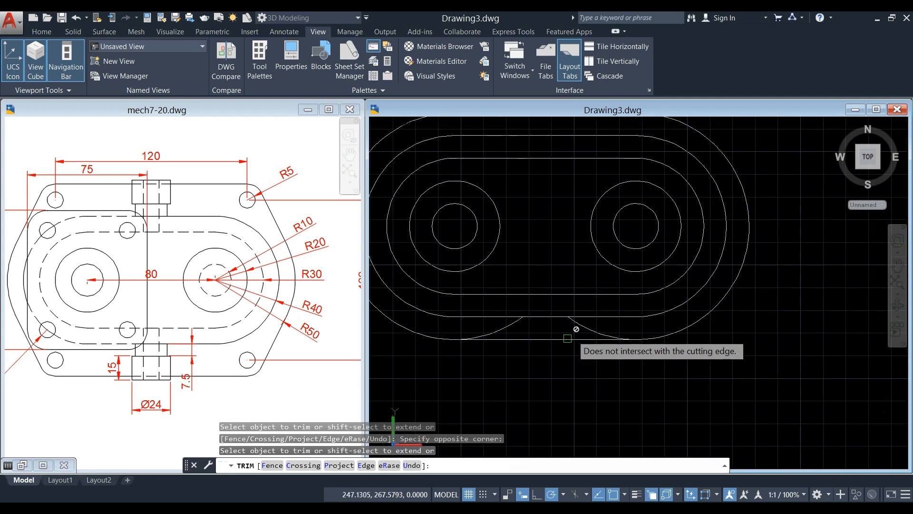
click(602, 332)
click(513, 328)
right_click(523, 244)
click(547, 376)
drag(547, 260, 535, 286)
key(Escape)
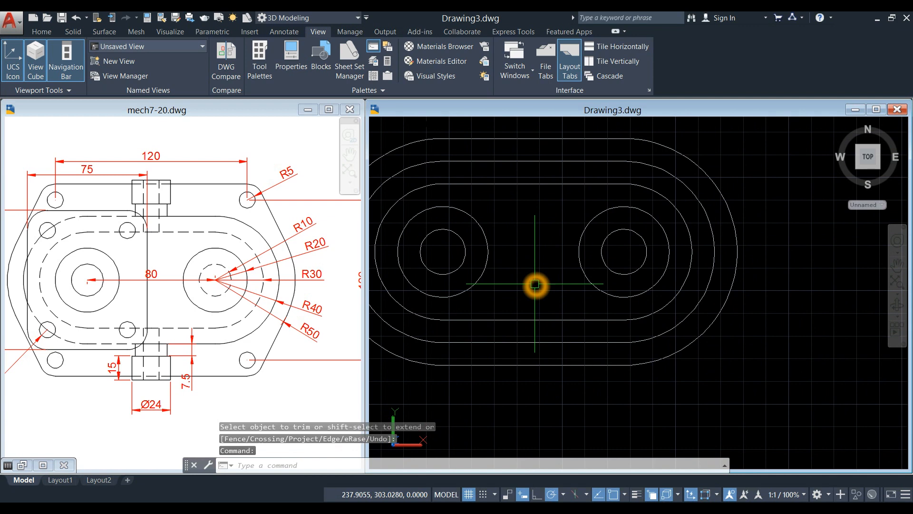
- Measure the vertical distance between the lower and upper lines of the outermost slot outline
click(277, 389)
scroll(280, 381, down, 2)
middle_drag(279, 381, 263, 366)
click(564, 418)
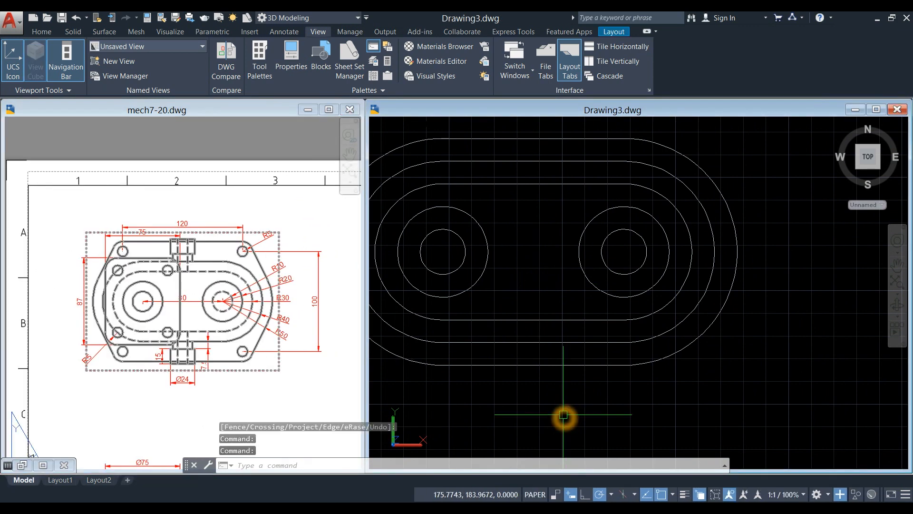
text(di)
key(Return)
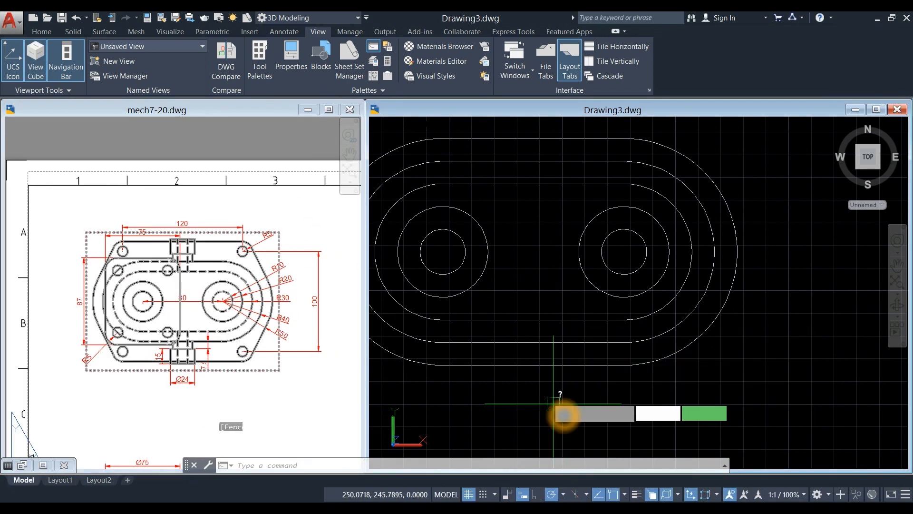
click(533, 365)
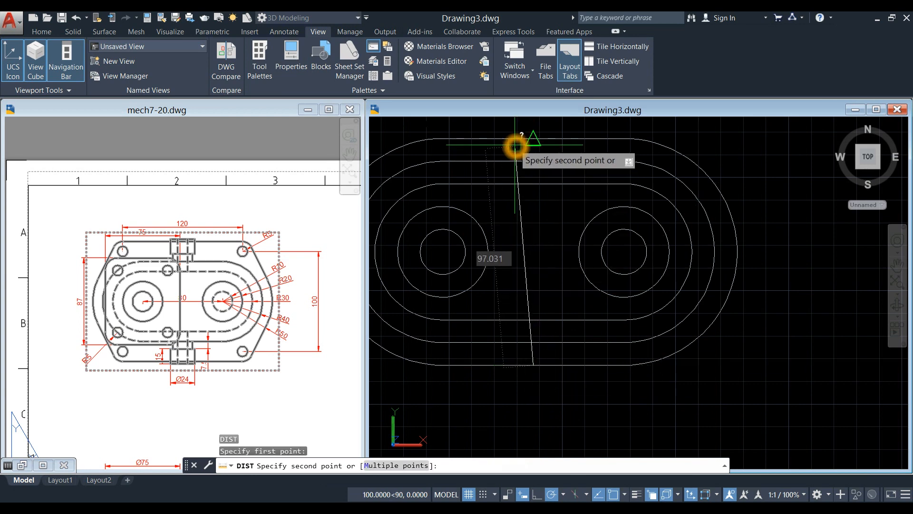
click(530, 139)
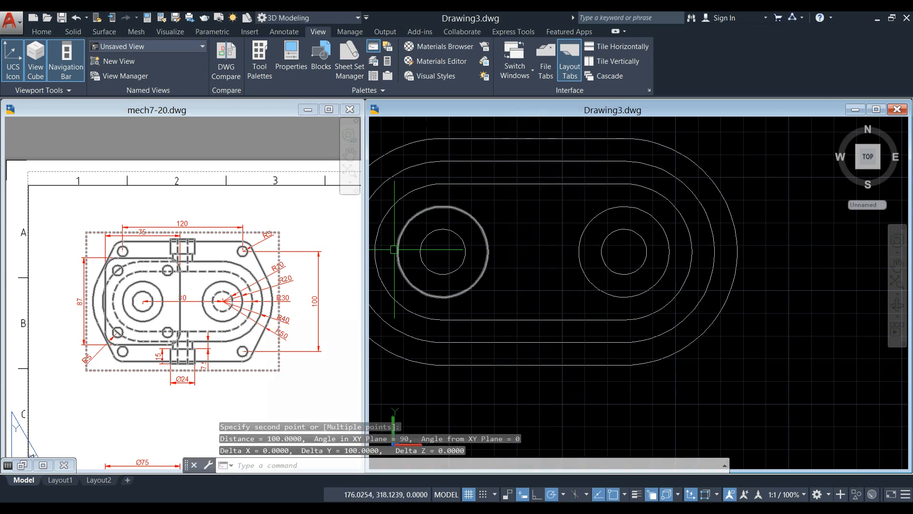
click(320, 333)
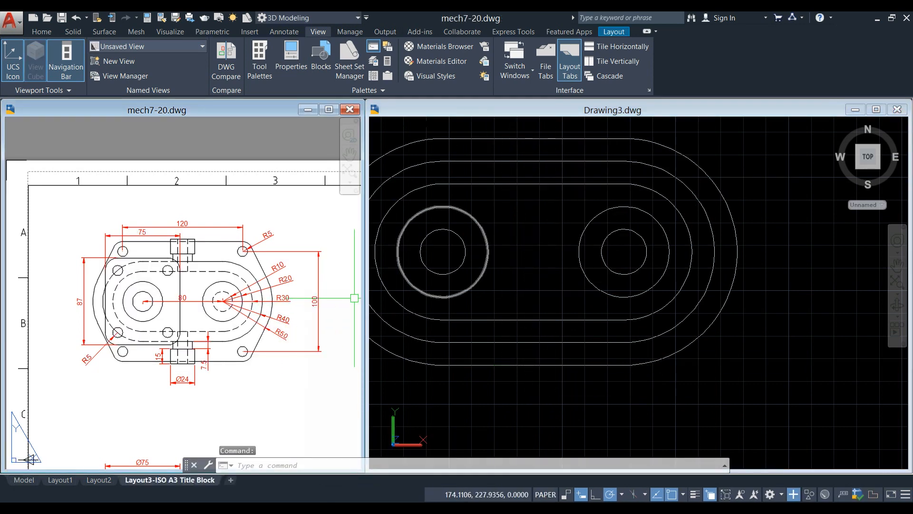
click(585, 393)
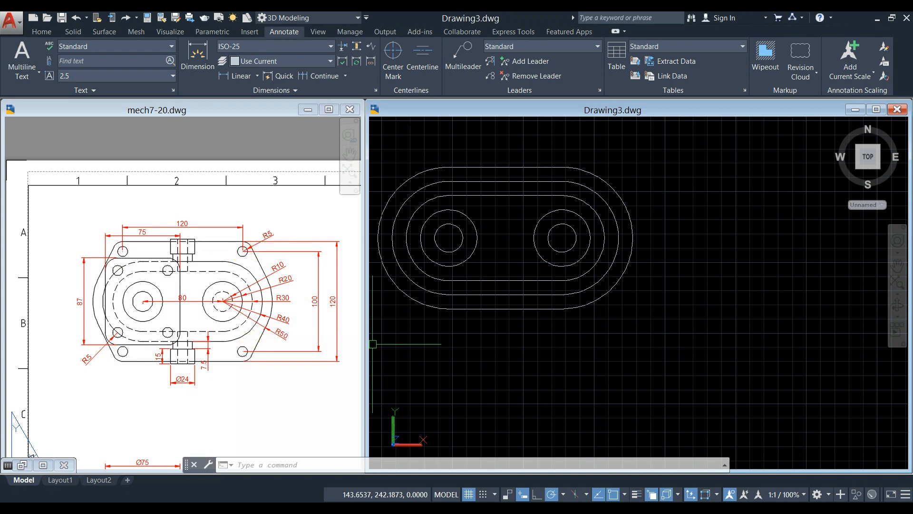
click(680, 291)
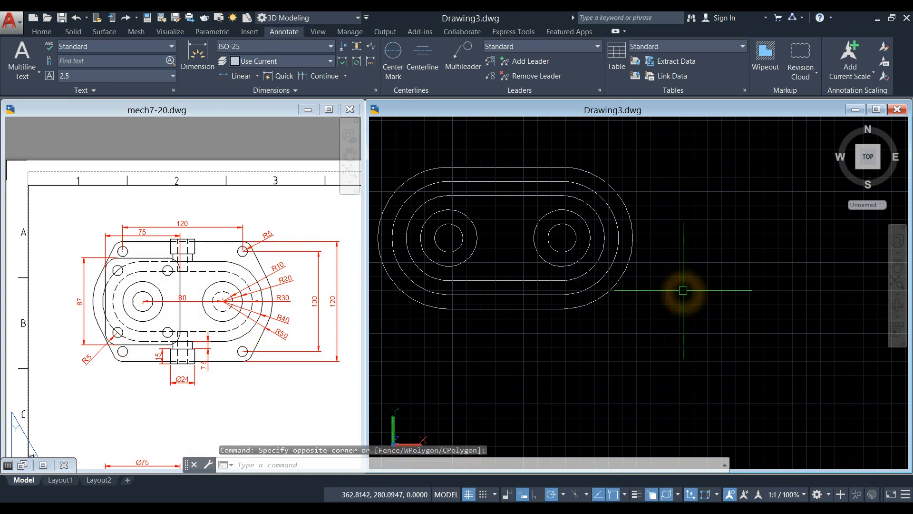
- Draw a closed 120 by 100 rectangle of lines in the empty space east of the slot outlines
text(line)
key(Return)
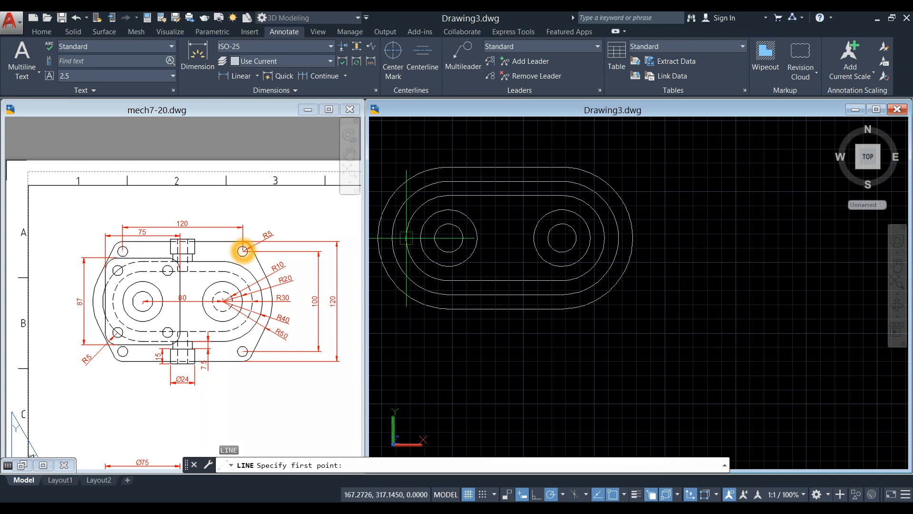
click(694, 220)
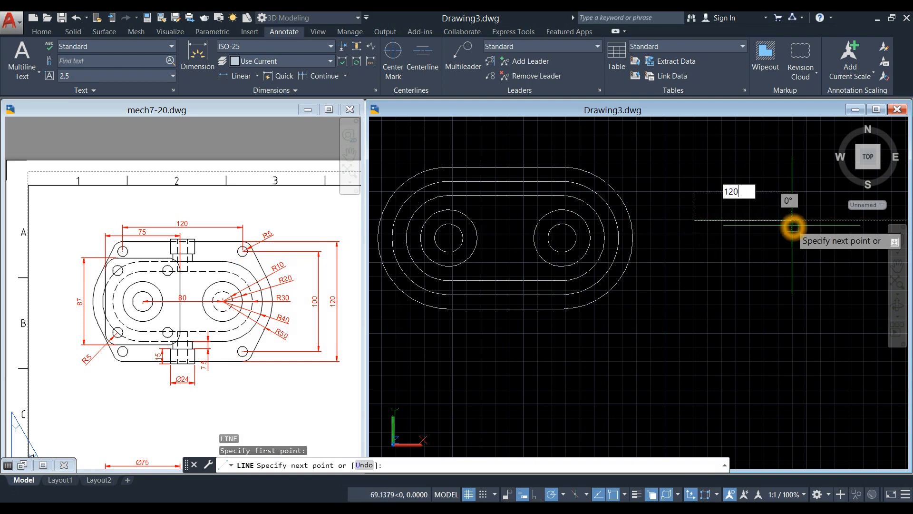
key(Return)
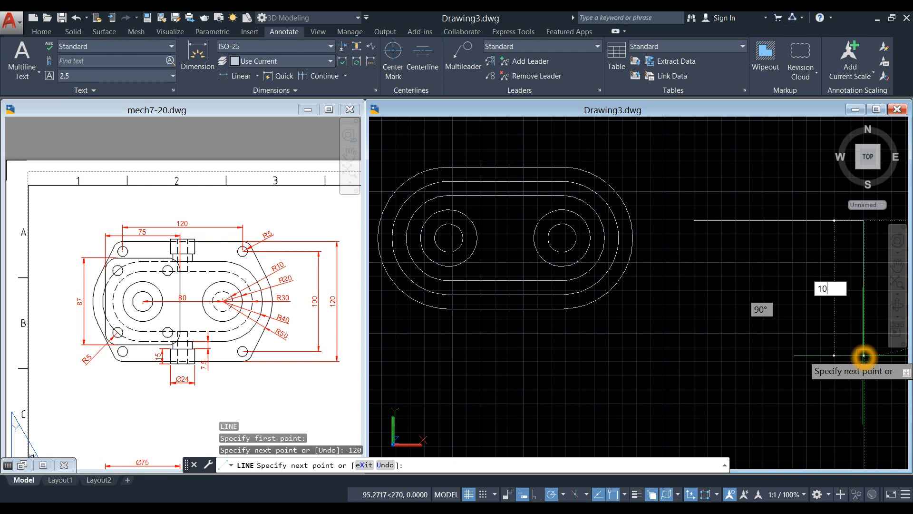
text(100)
key(Return)
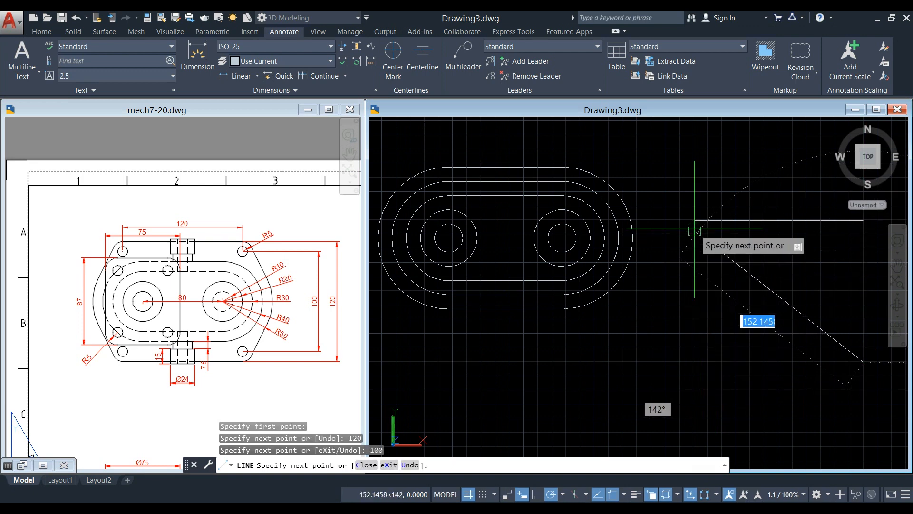
click(697, 362)
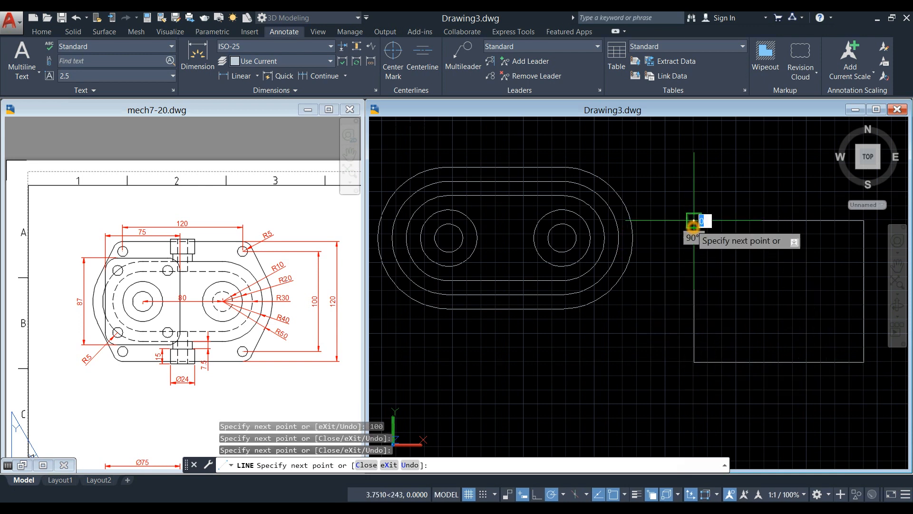
click(694, 220)
right_click(704, 251)
click(712, 258)
- Draw a radius 5 circle centred on the rectangle's upper-left corner
text(c)
key(Return)
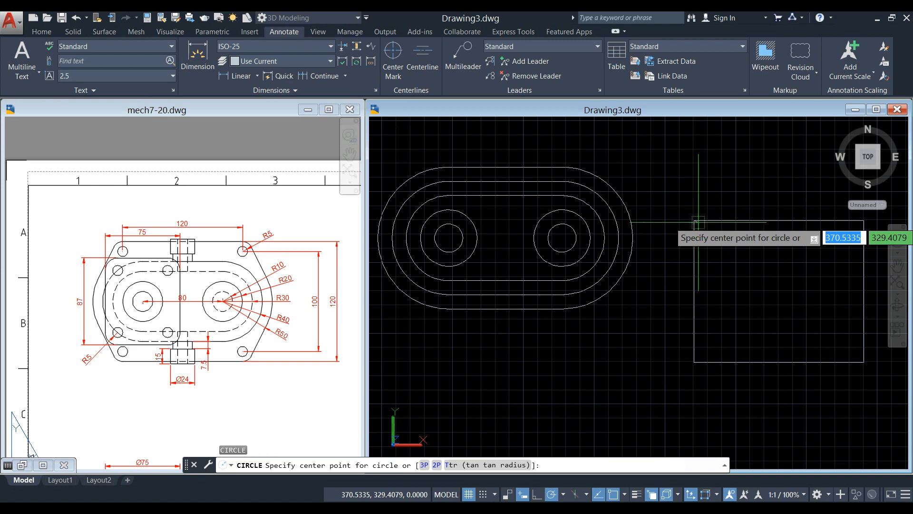
click(696, 222)
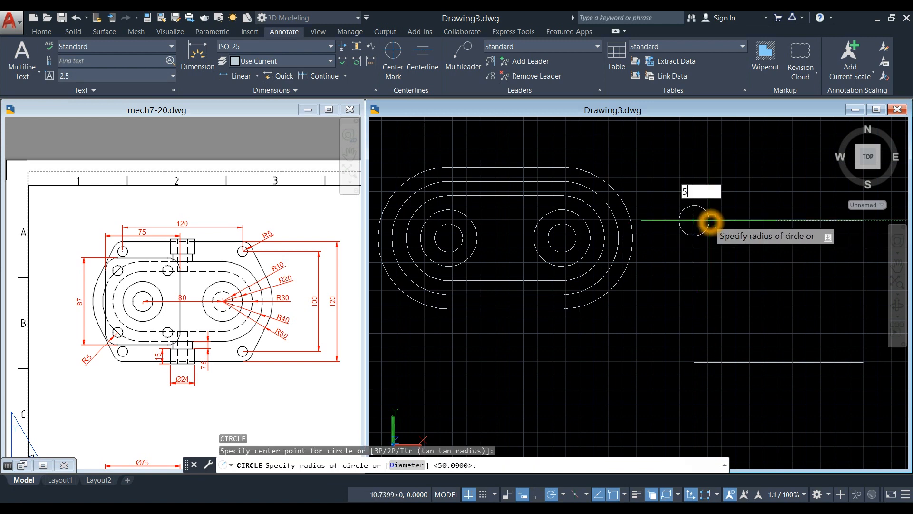
key(Return)
- Copy the radius 5 circle from its centre to the other three corners of the rectangle
click(696, 218)
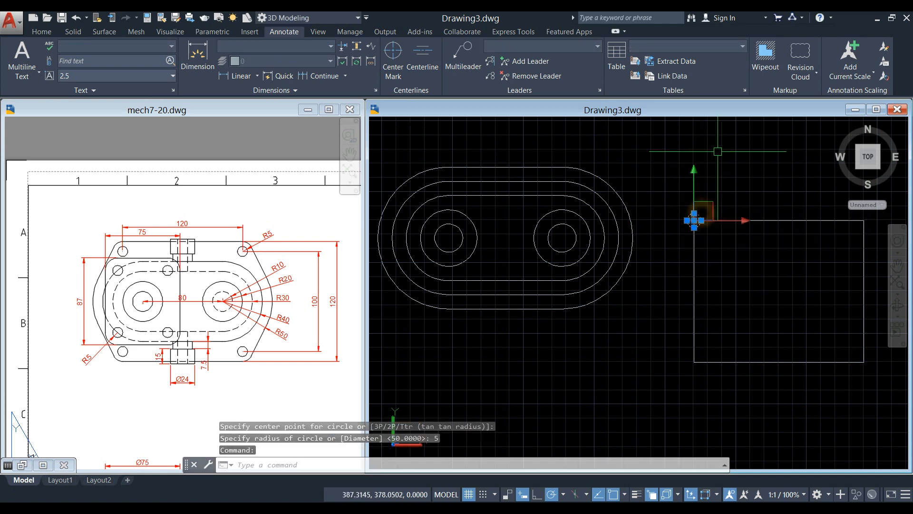
right_click(723, 354)
click(747, 235)
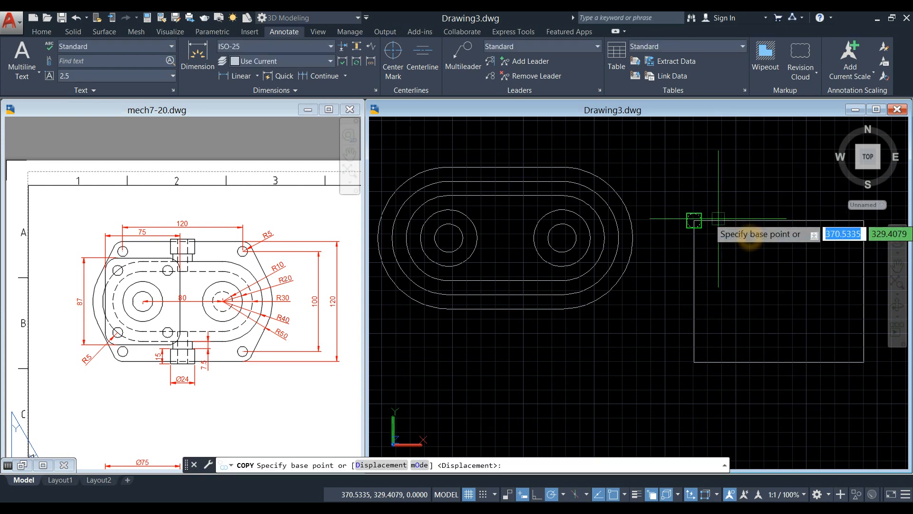
click(694, 220)
click(697, 363)
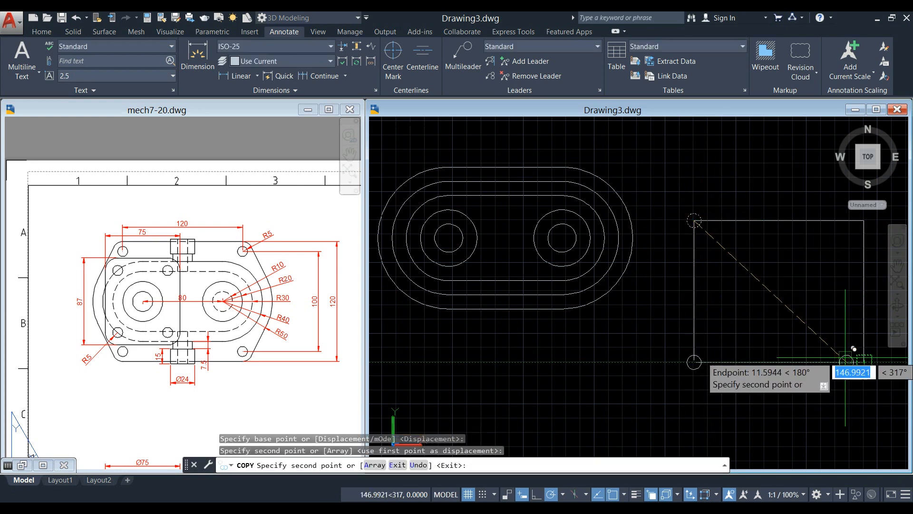
click(865, 363)
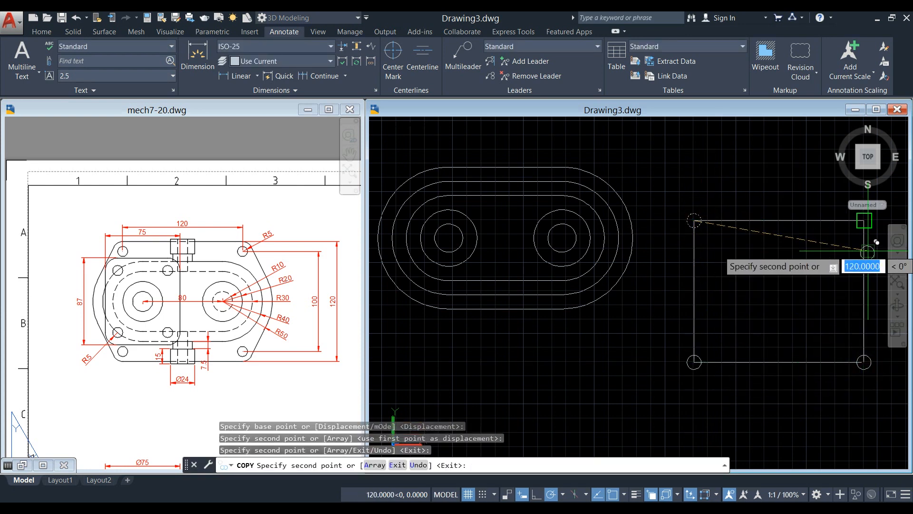
click(864, 220)
right_click(766, 251)
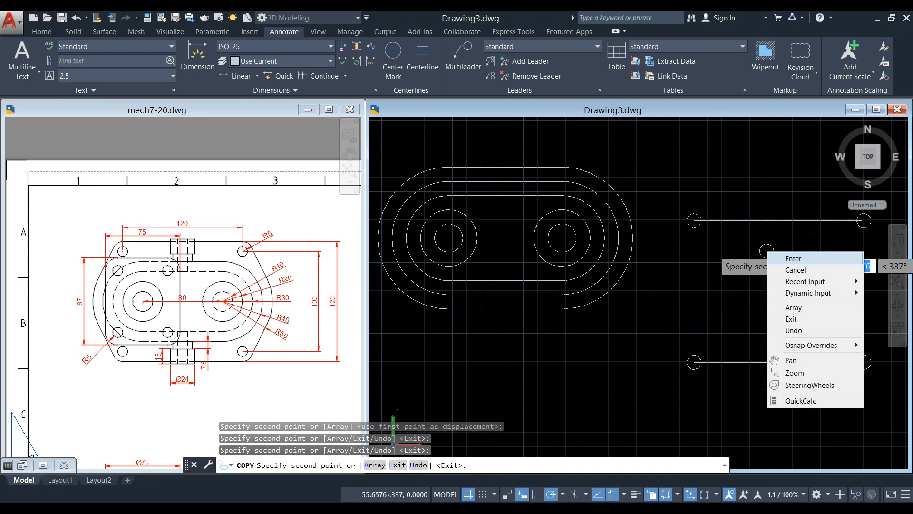
click(789, 261)
- Move the rectangle with its four corner circles from its centre to the centre of the slot outlines, using mid-between-two-points snaps
click(668, 357)
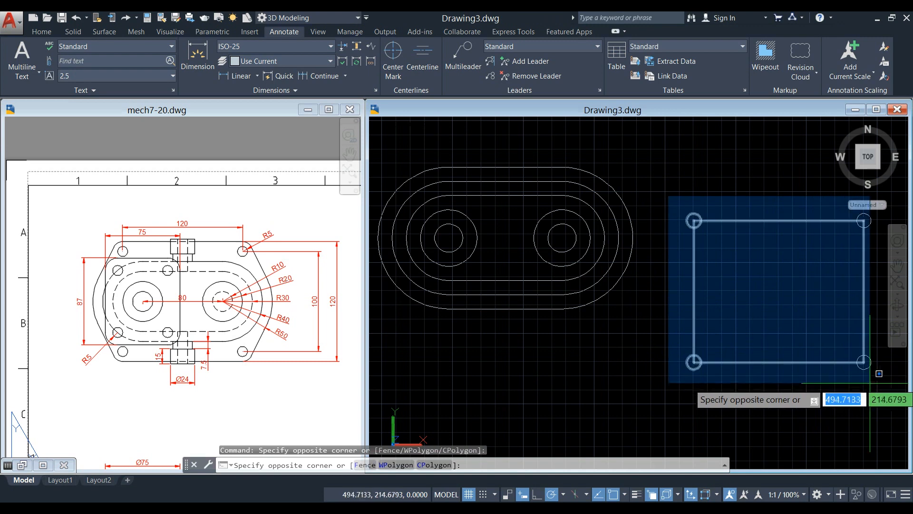
click(886, 388)
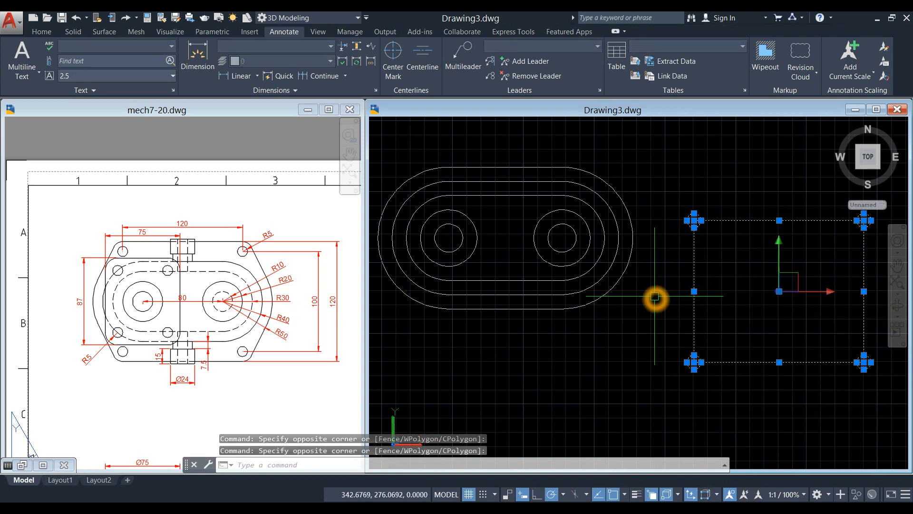
click(501, 193)
click(663, 169)
right_click(663, 169)
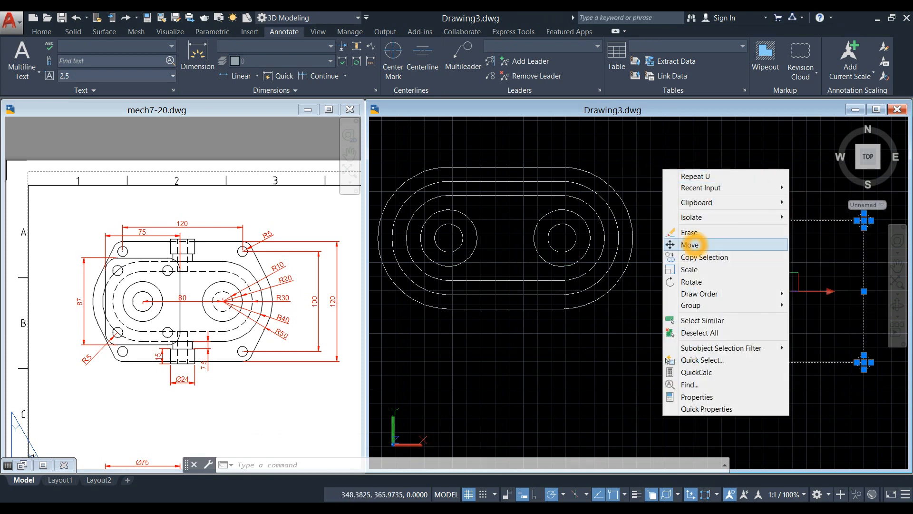
click(689, 241)
key(F8)
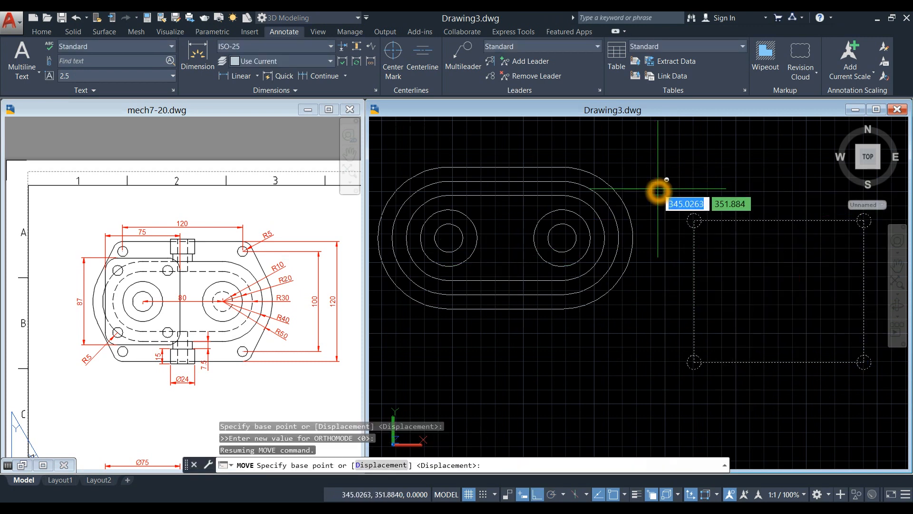
shift+right_click(659, 190)
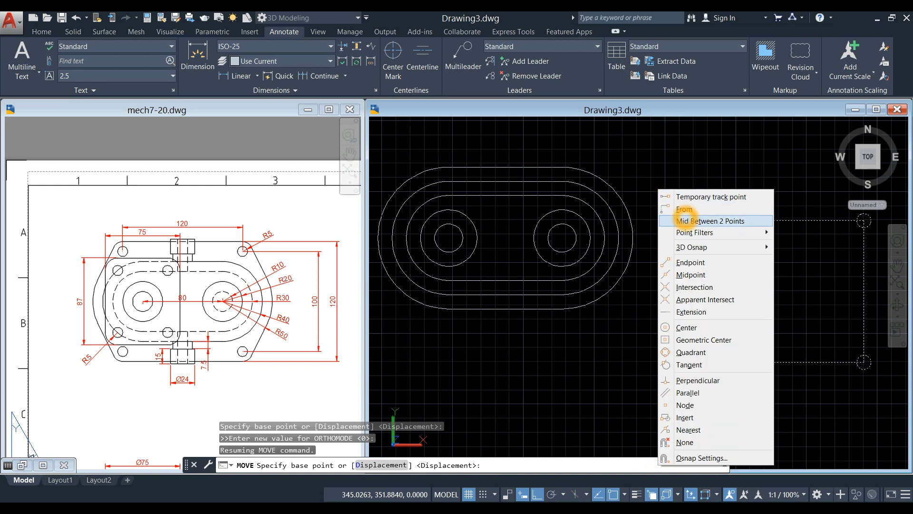
click(687, 221)
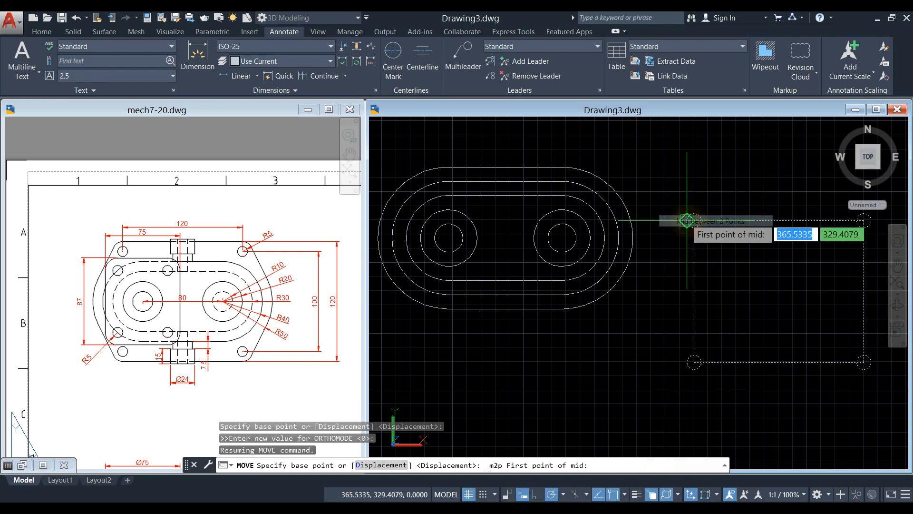
click(779, 220)
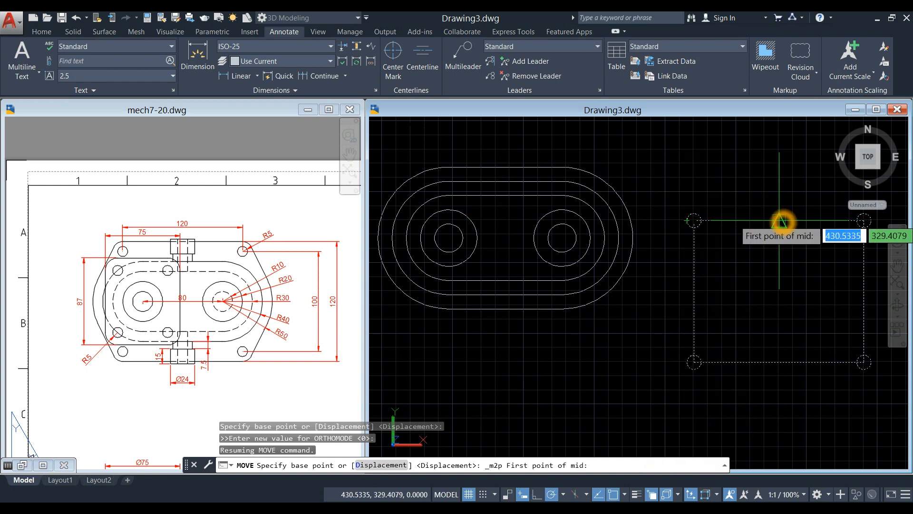
click(781, 362)
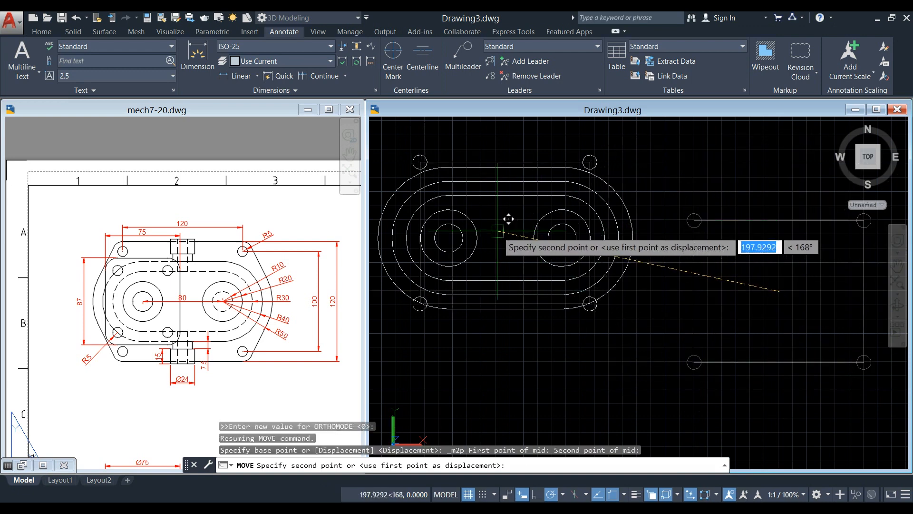
click(507, 310)
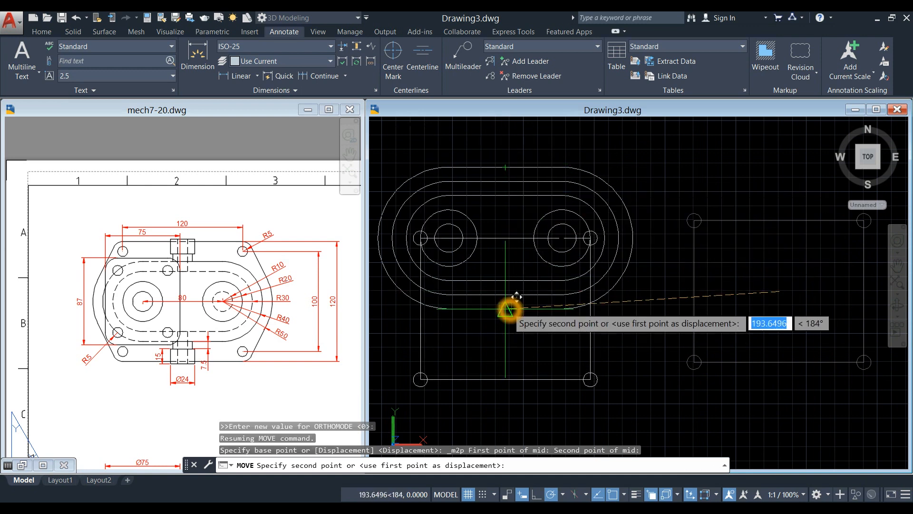
shift+right_click(503, 218)
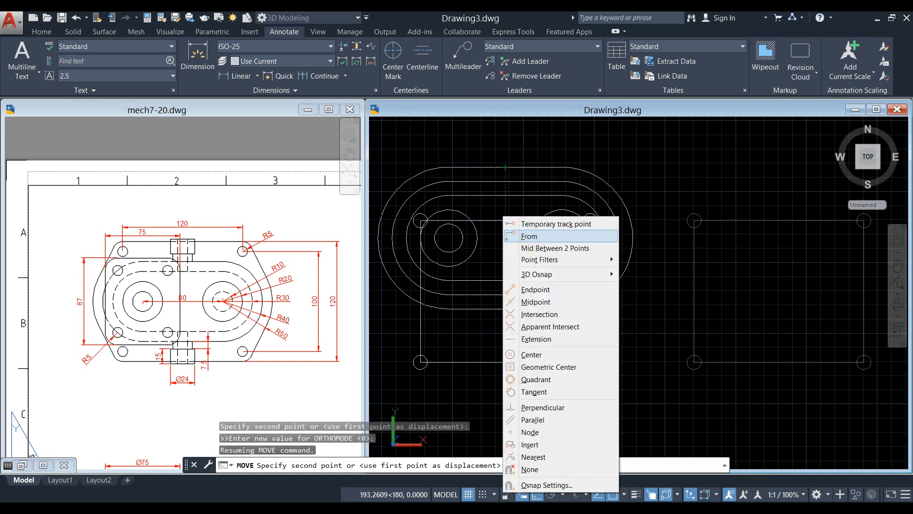
click(533, 247)
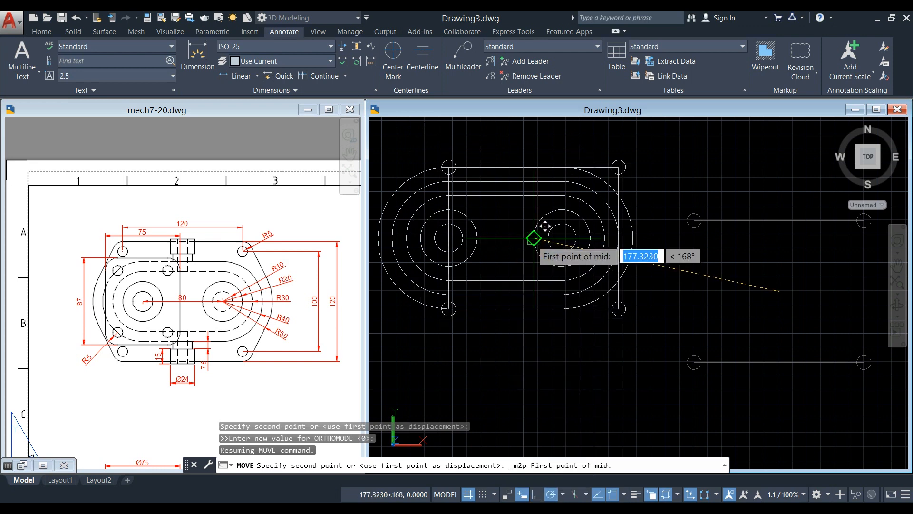
click(518, 159)
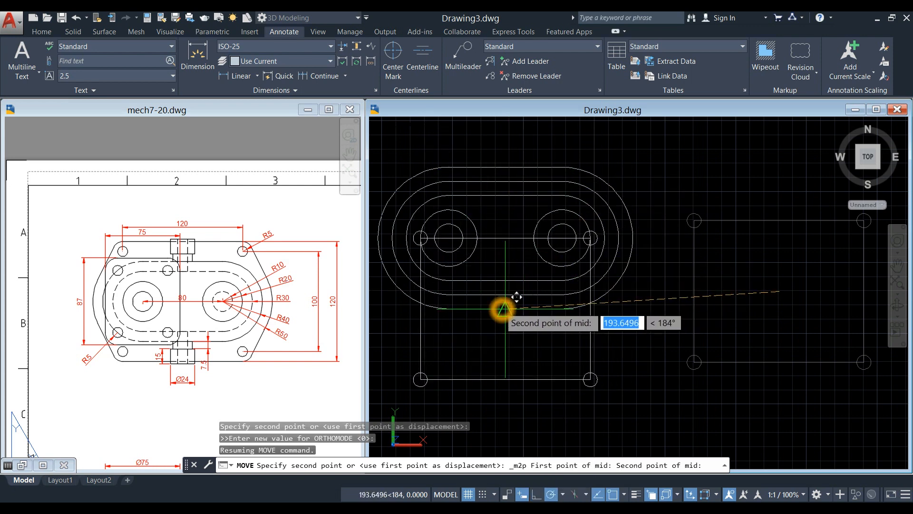
click(501, 309)
middle_drag(617, 261, 700, 263)
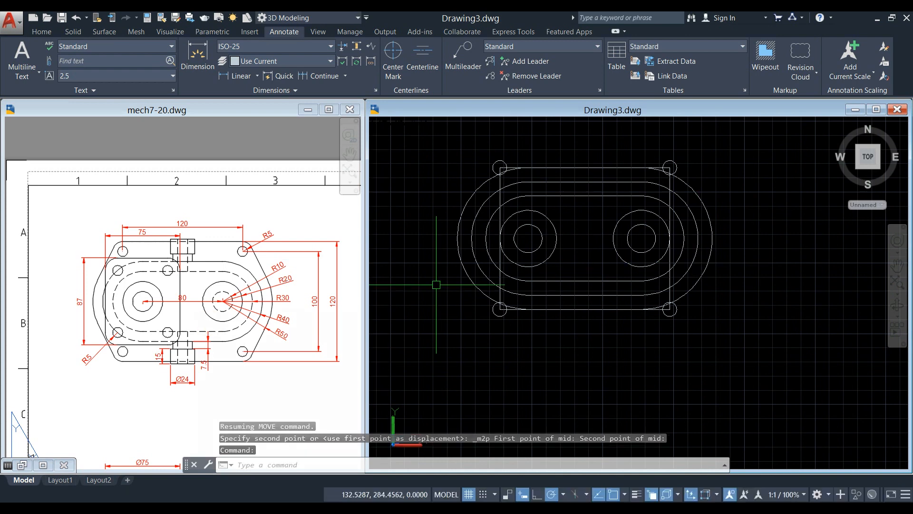
- Offset the four corner circles outward by 5, following the R5 corner detail in the mech7-20.dwg reference
click(490, 166)
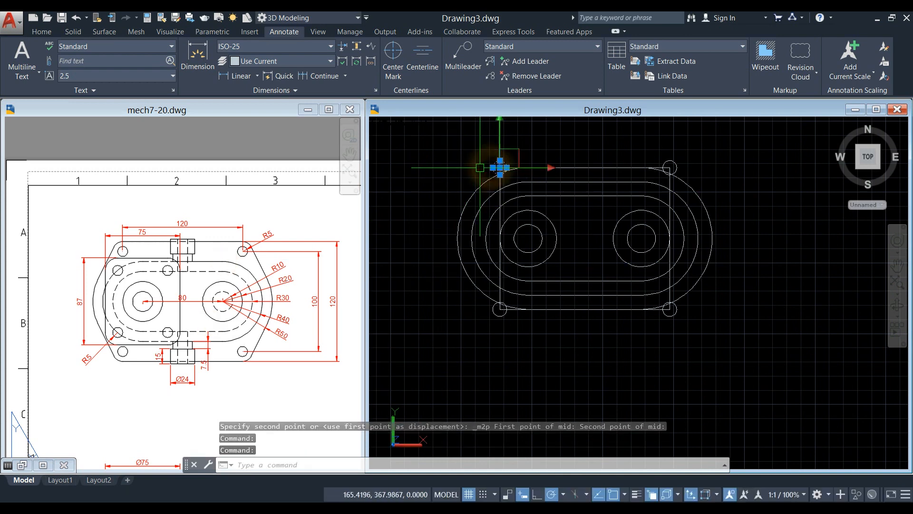
key(Escape)
click(238, 281)
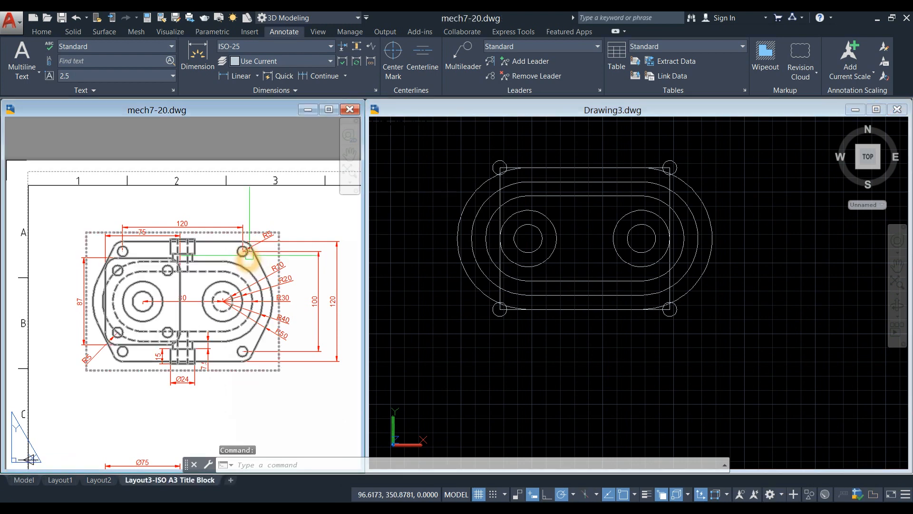
scroll(250, 245, up, 5)
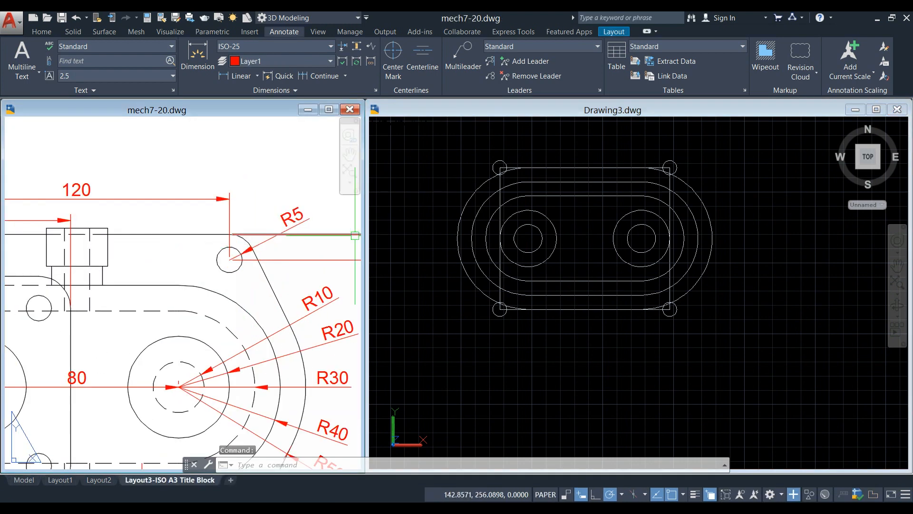
click(584, 354)
key(Return)
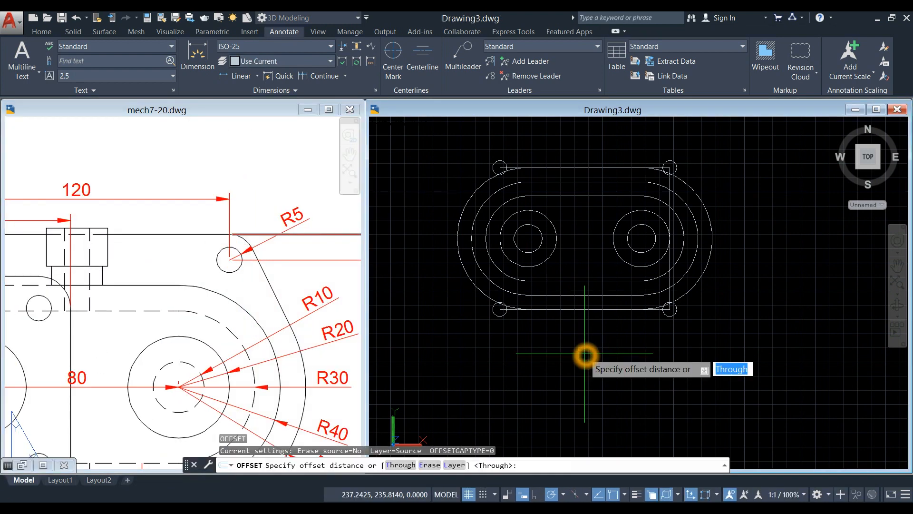
text(5)
key(Return)
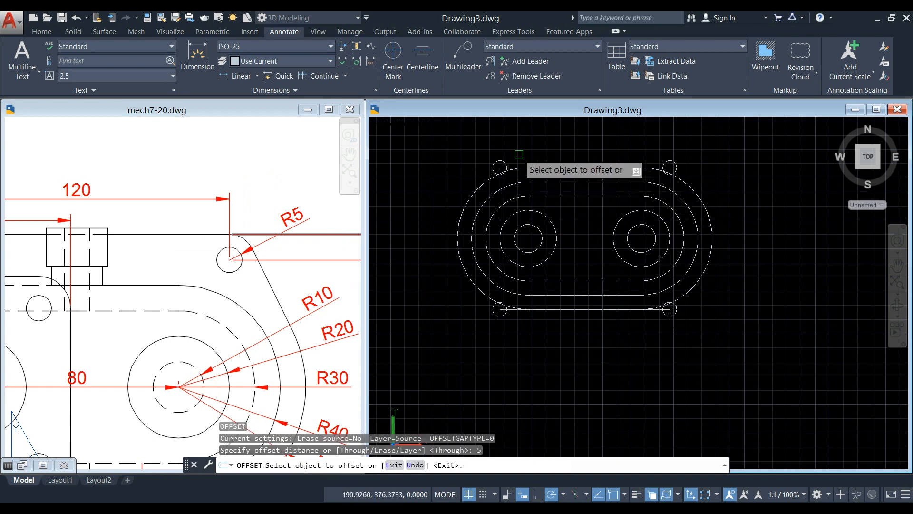
click(499, 166)
click(690, 151)
click(672, 164)
click(687, 155)
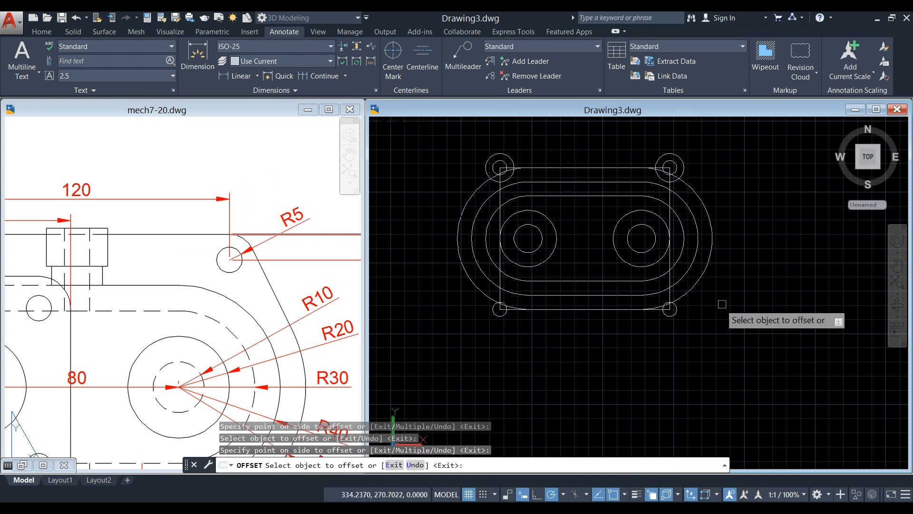
click(674, 314)
click(712, 327)
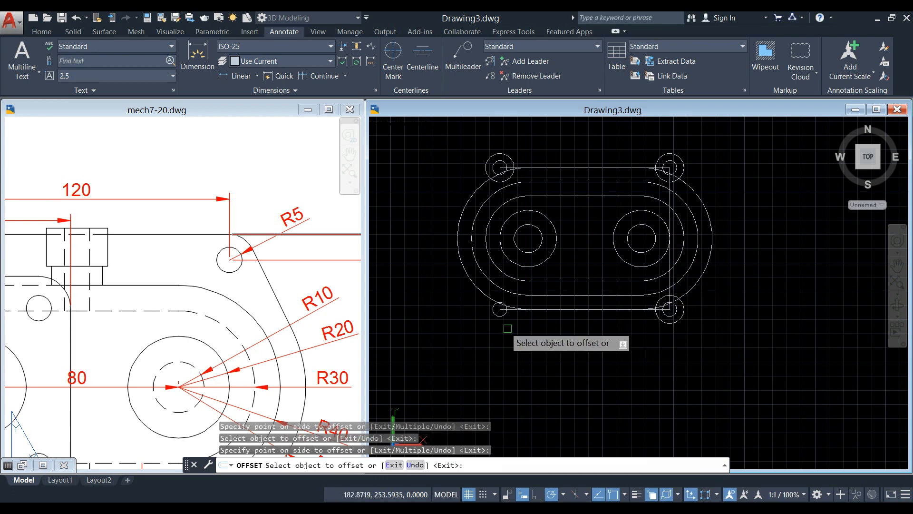
click(500, 315)
click(518, 341)
right_click(528, 350)
click(546, 347)
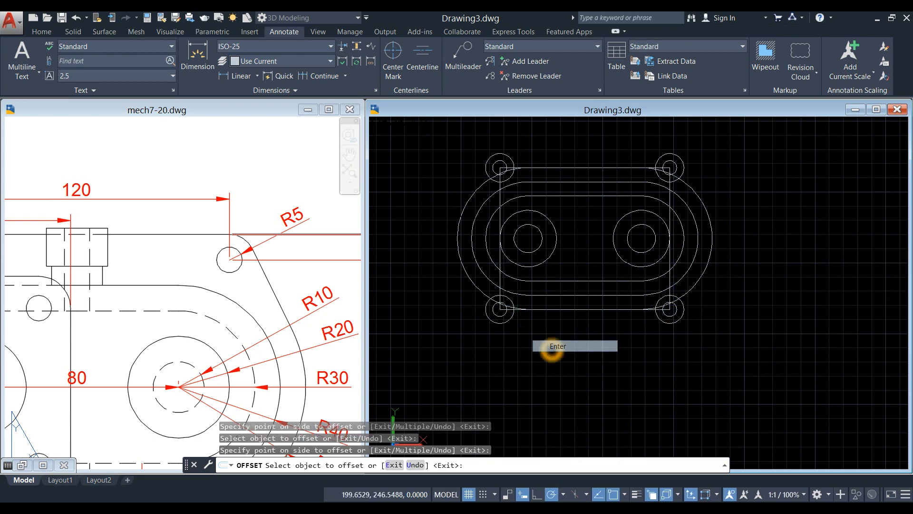
- Erase the four construction lines of the rectangle that joins the corner circle centres
click(501, 196)
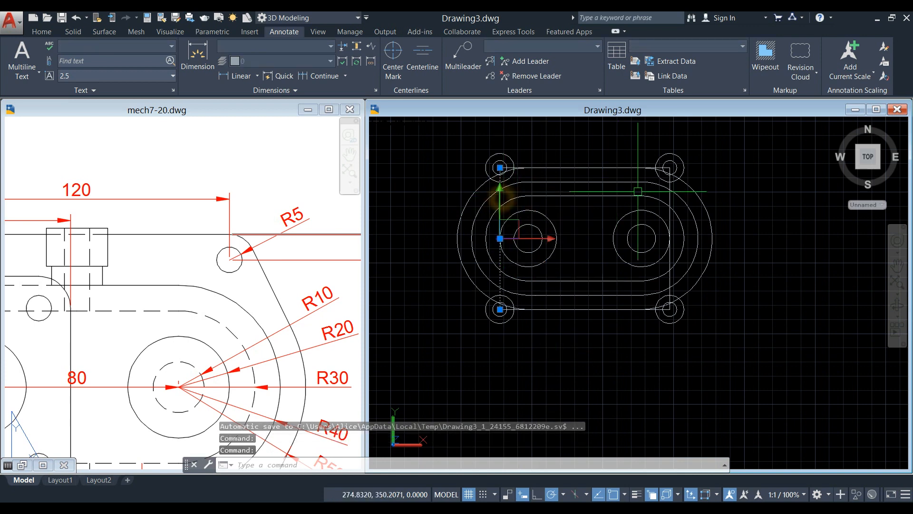
click(670, 199)
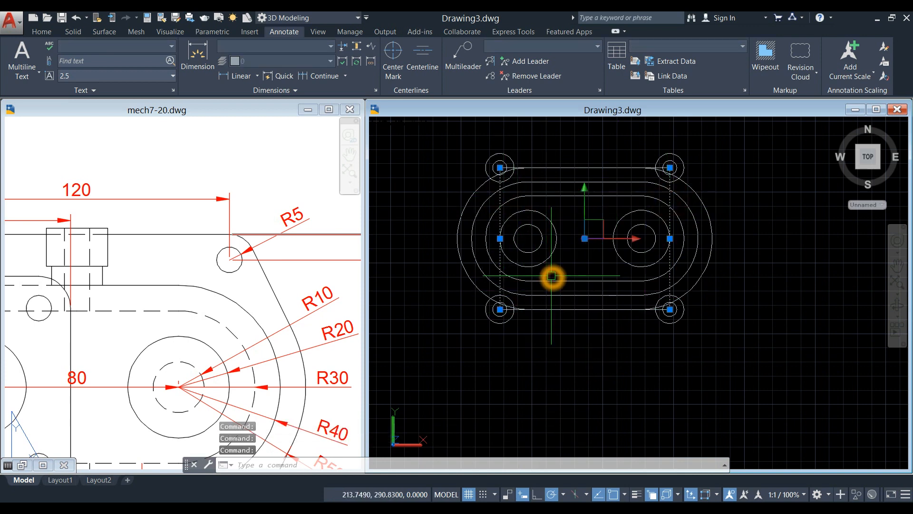
key(Delete)
scroll(500, 162, up, 5)
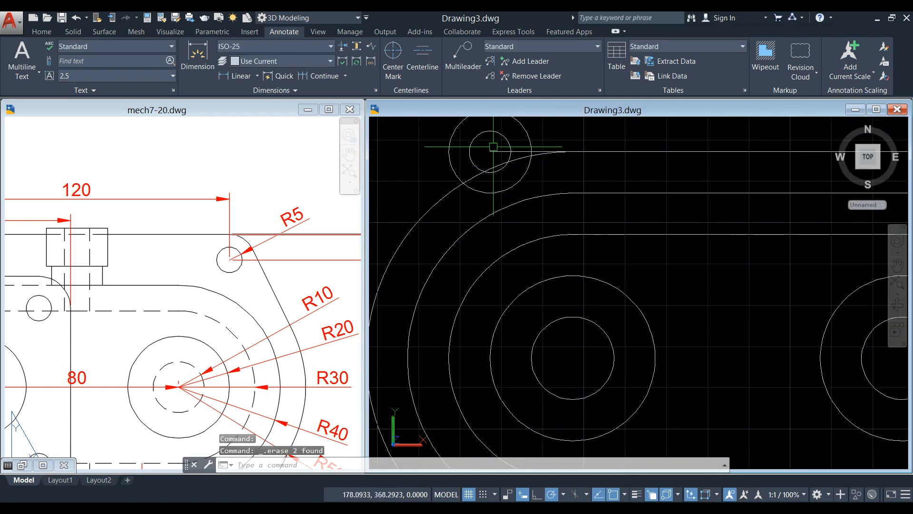
click(498, 149)
key(Delete)
scroll(493, 173, down, 4)
scroll(529, 332, up, 3)
click(452, 325)
key(Delete)
scroll(524, 364, down, 4)
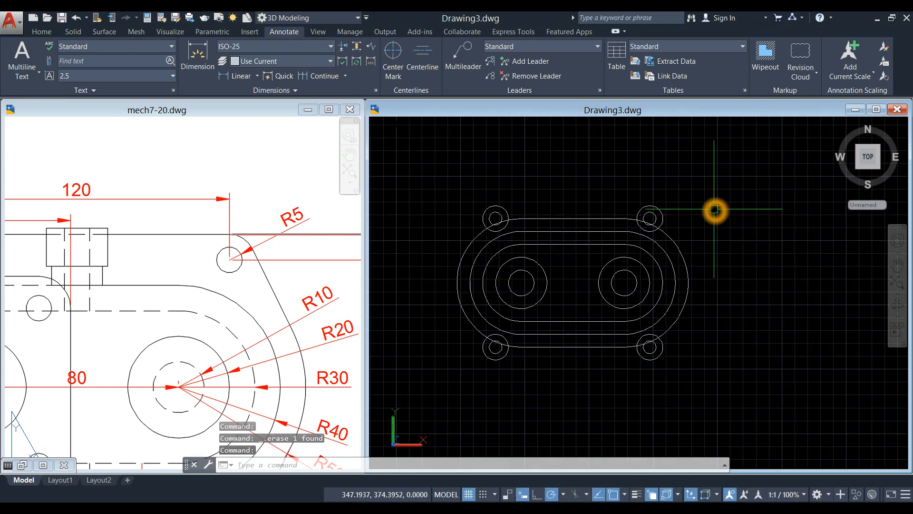
- Draw a horizontal line joining the top quadrants of the two upper outer corner circles
text(l)
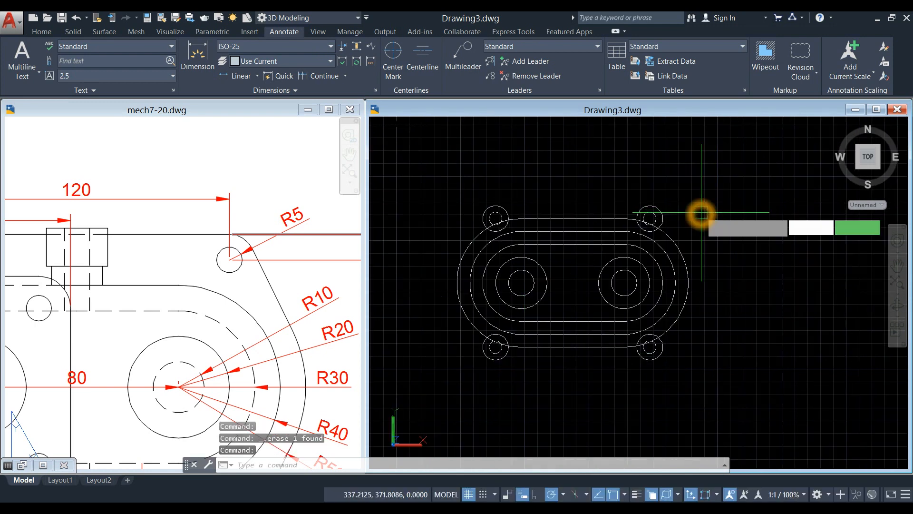
key(Return)
click(496, 205)
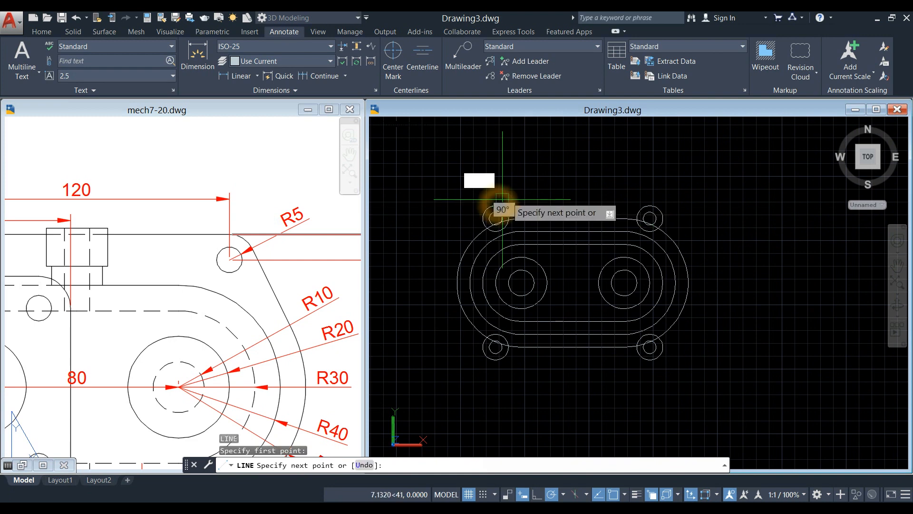
click(650, 205)
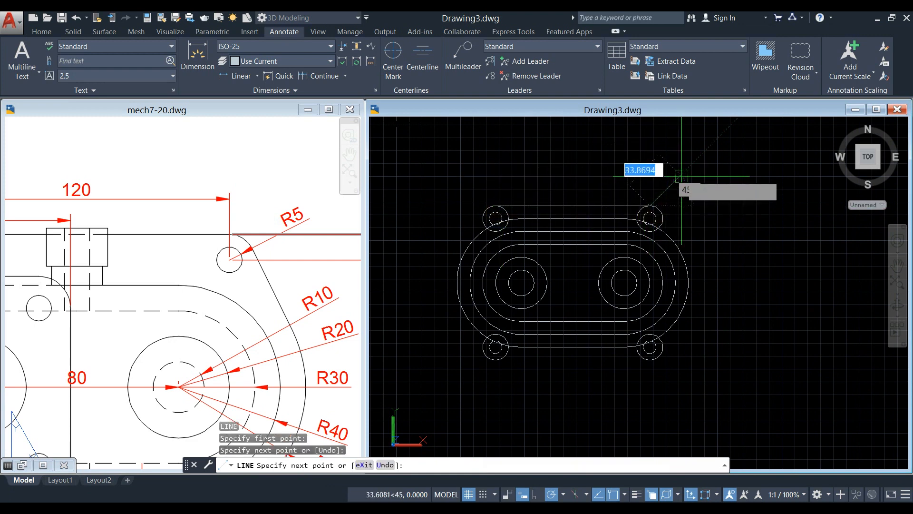
key(Return)
- Draw a horizontal line joining the bottom quadrants of the two lower outer corner circles
right_click(610, 163)
click(631, 170)
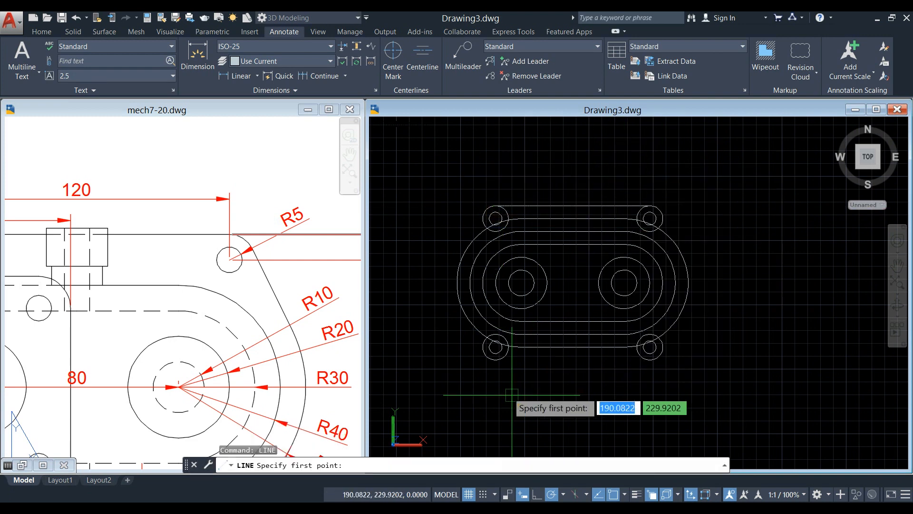
click(496, 360)
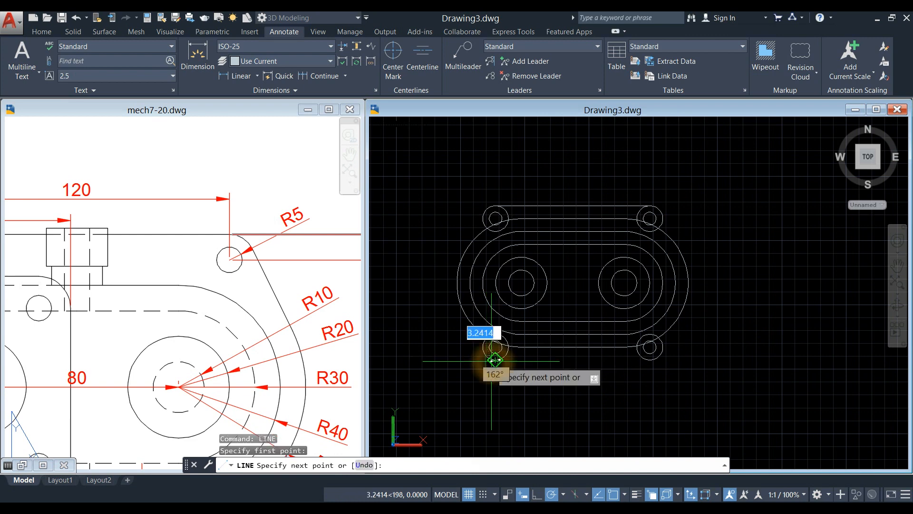
click(650, 360)
right_click(703, 228)
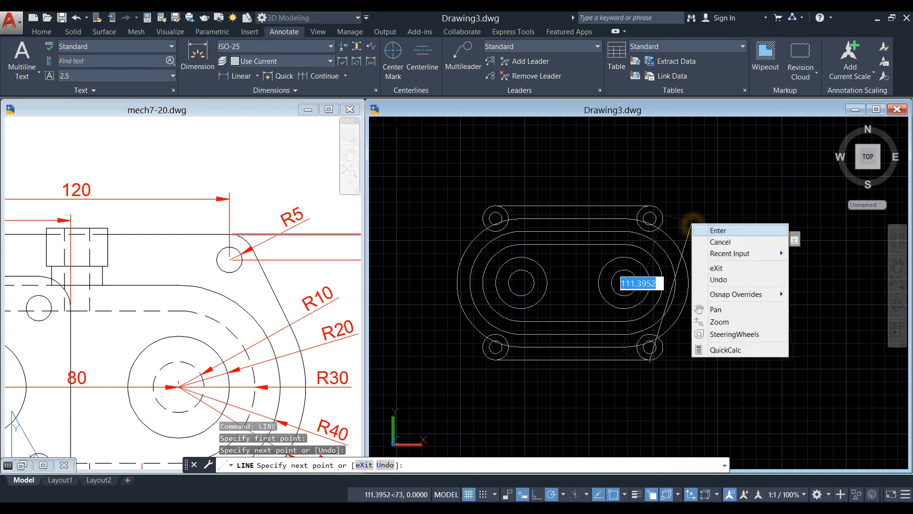
click(714, 230)
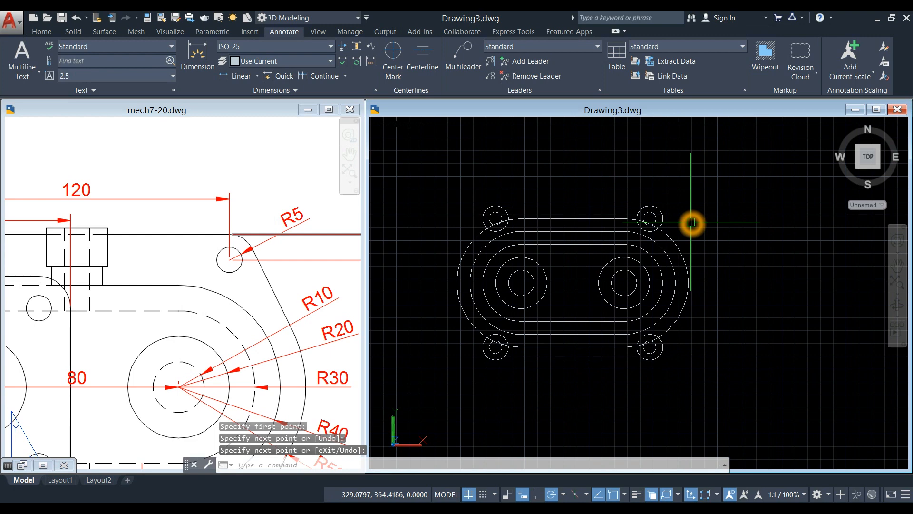
- Draw a line tangent to the upper right outer corner circle and to the right-hand arc of the outermost slot
key(Return)
shift+right_click(680, 205)
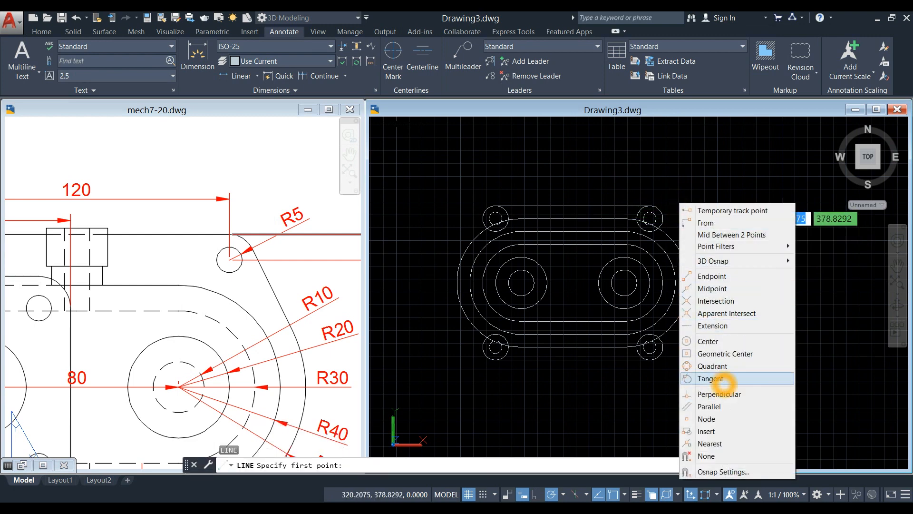
click(724, 379)
scroll(666, 224, up, 4)
click(642, 198)
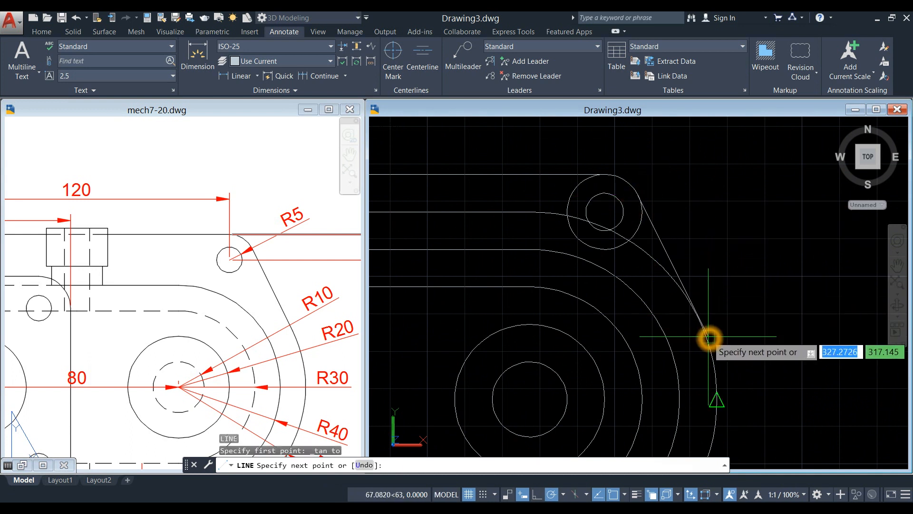
shift+right_click(703, 252)
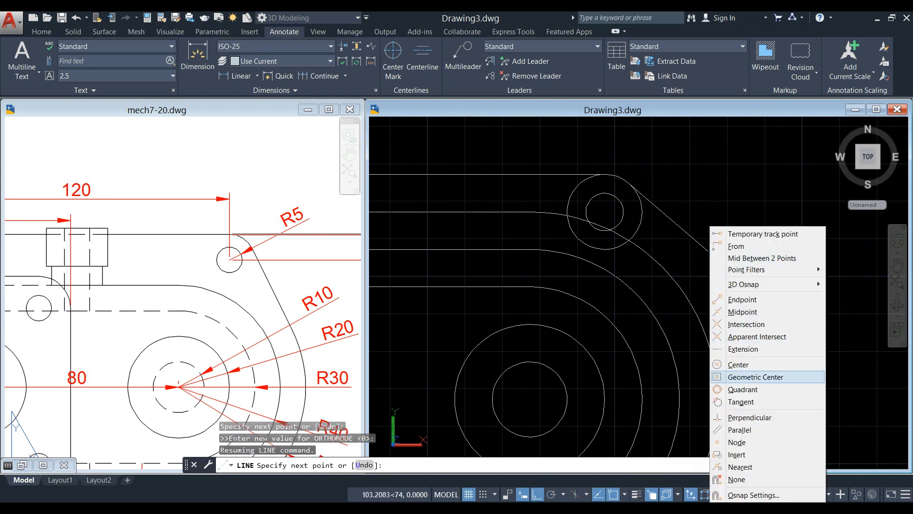
click(741, 402)
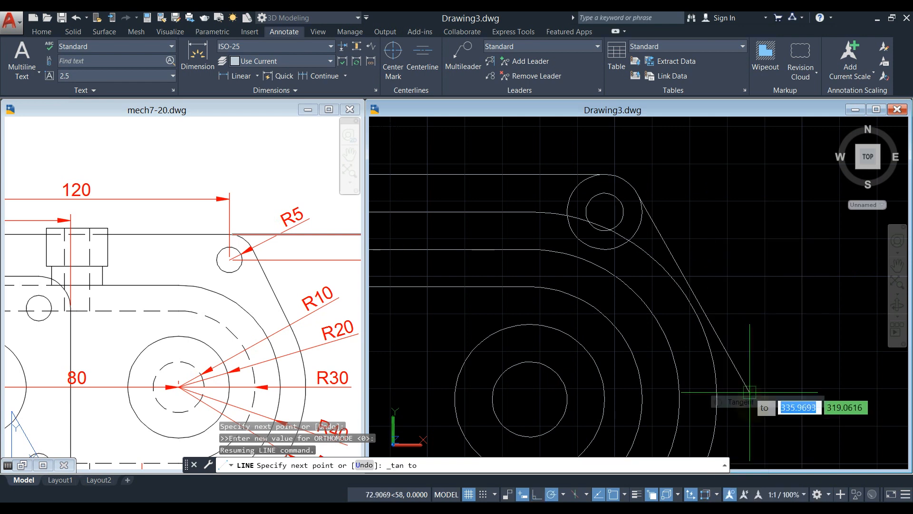
click(715, 374)
scroll(713, 369, down, 4)
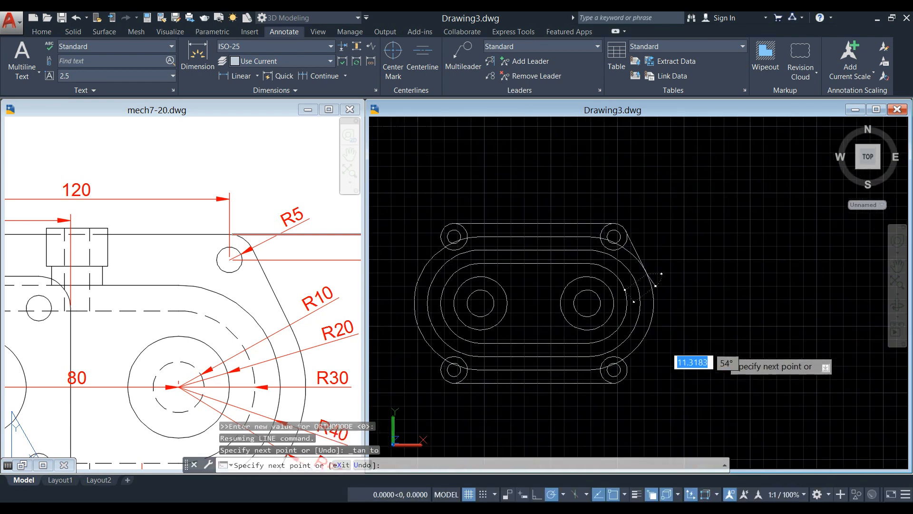
scroll(680, 304, up, 3)
right_click(666, 272)
click(681, 281)
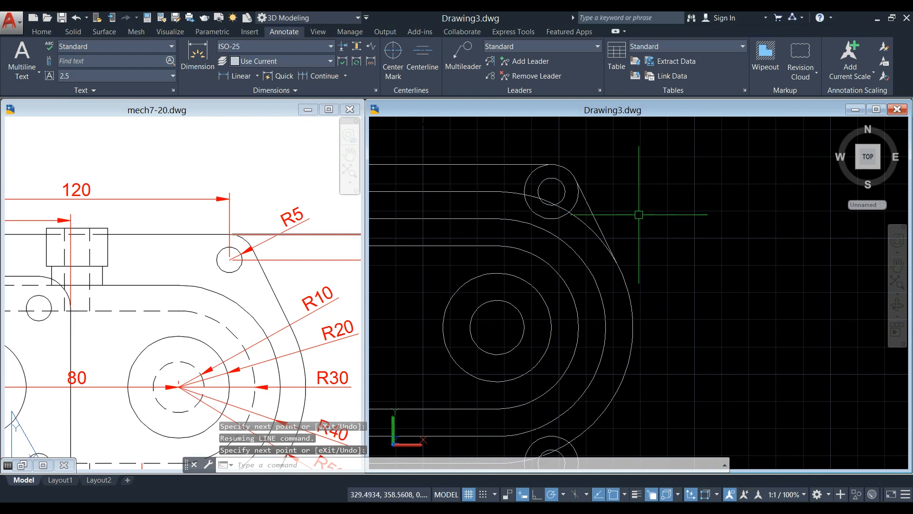
- Draw a line tangent to the right-hand arc of the outermost slot and to the lower right outer corner circle
right_click(641, 215)
click(651, 220)
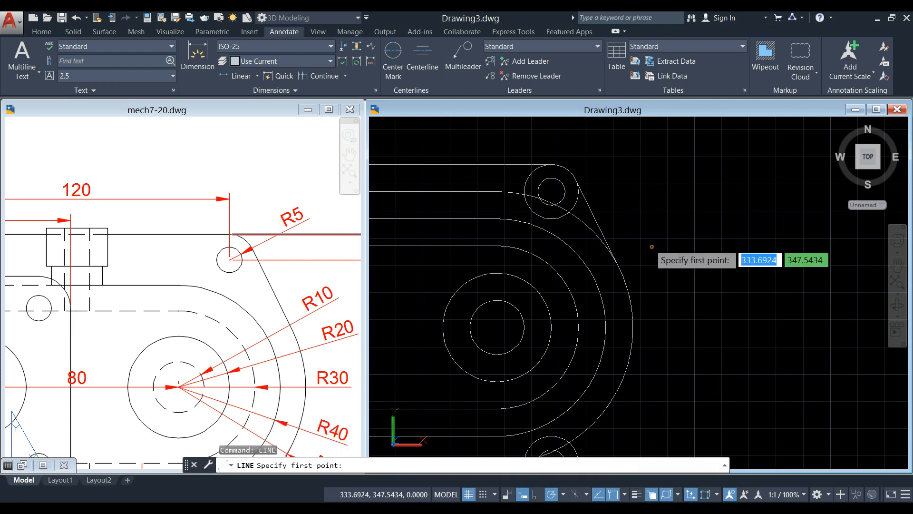
shift+right_click(652, 246)
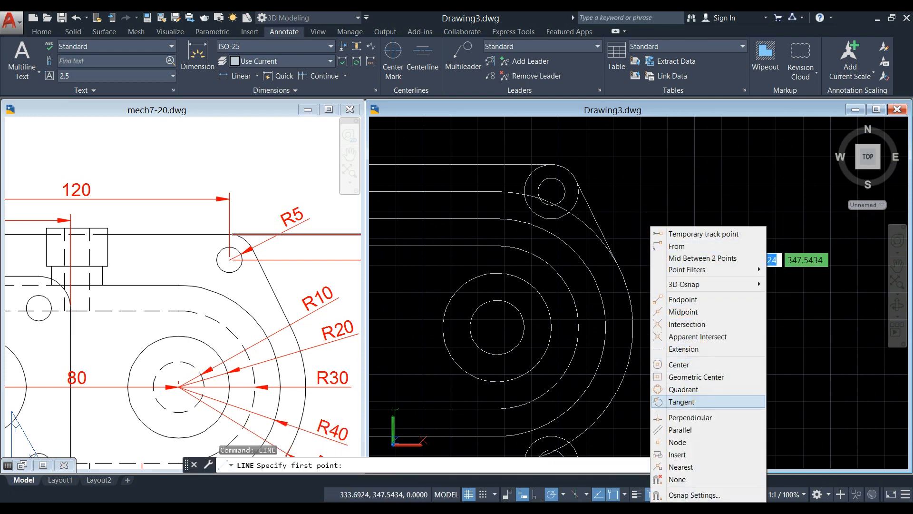
click(682, 401)
click(644, 387)
middle_drag(644, 387, 660, 266)
shift+right_click(662, 268)
click(691, 401)
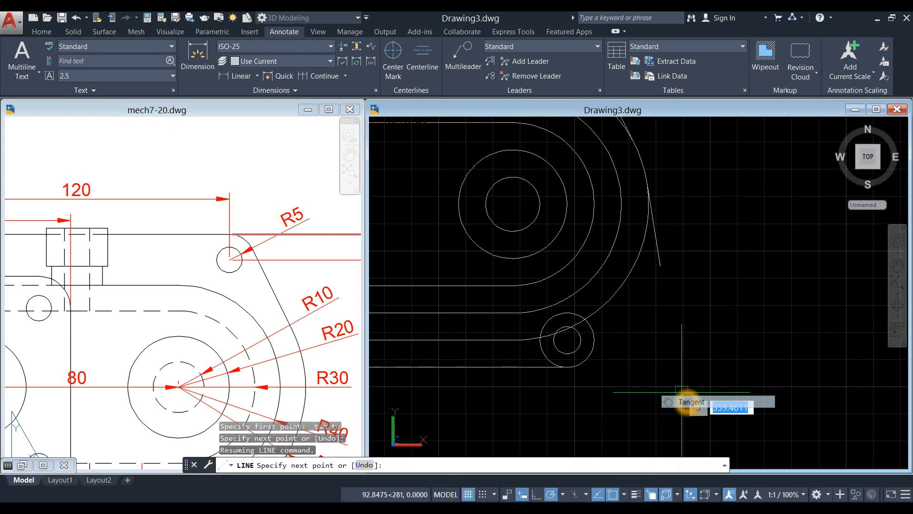
right_click(647, 312)
click(656, 318)
- Trim the outermost right-hand arc back to its tangent points with the two slanted lines
scroll(657, 320, down, 1)
middle_drag(656, 319, 655, 337)
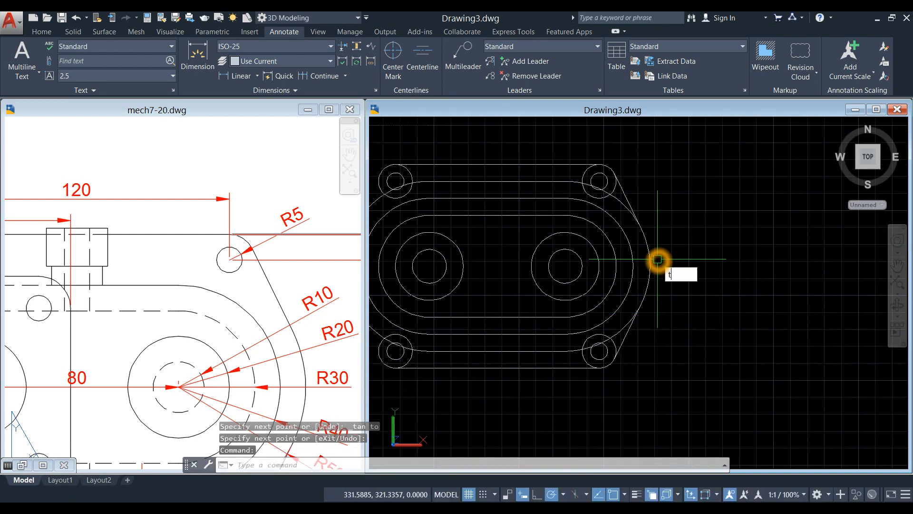
key(Return)
key(Return)
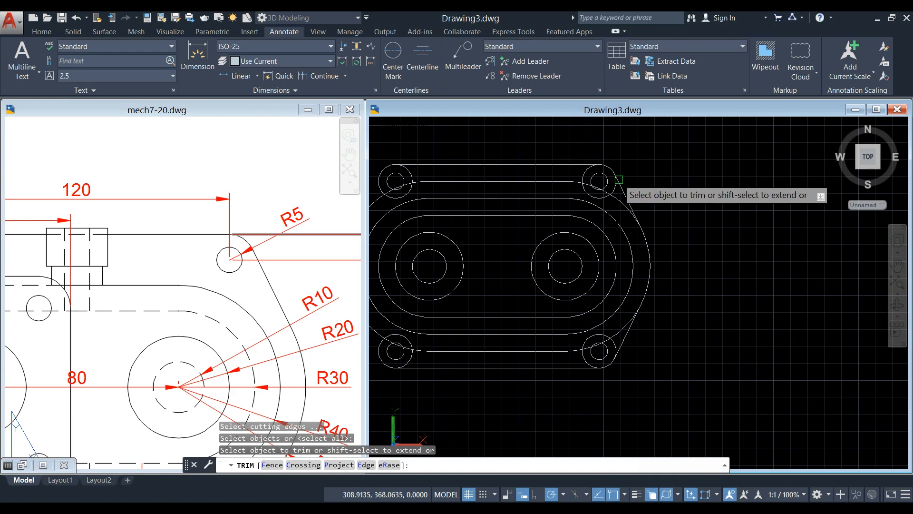
scroll(615, 174, up, 5)
click(640, 209)
scroll(638, 205, up, 6)
scroll(629, 217, down, 6)
scroll(662, 327, up, 4)
middle_drag(663, 327, 547, 171)
scroll(646, 314, down, 3)
scroll(643, 334, up, 4)
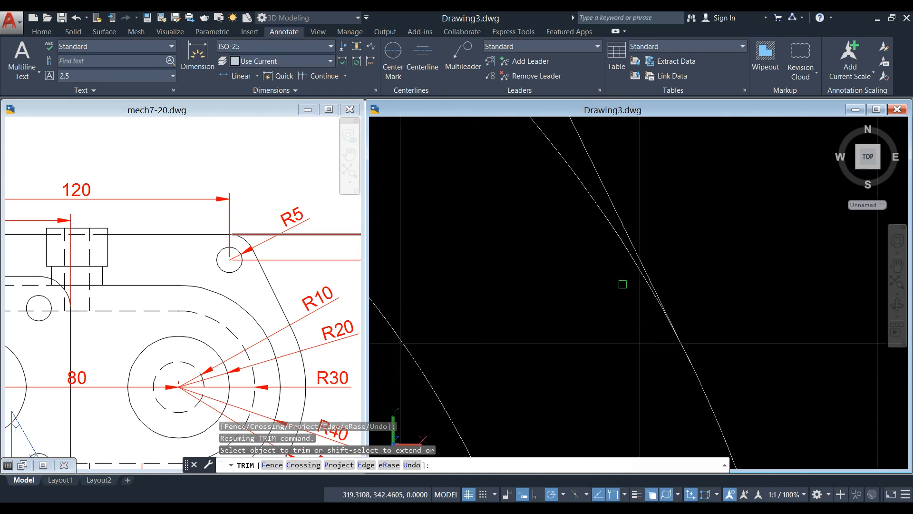
scroll(691, 362, up, 2)
scroll(691, 363, down, 9)
middle_drag(689, 363, 601, 253)
scroll(585, 380, up, 6)
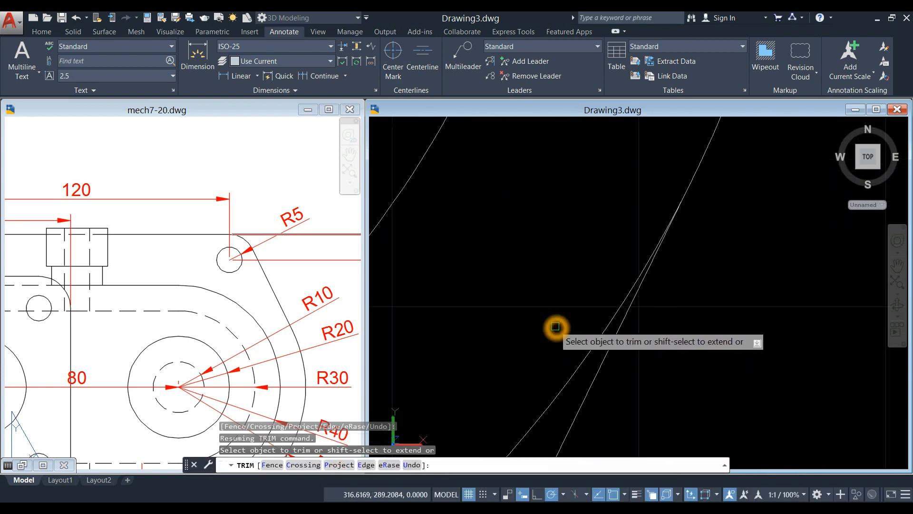
- Trim the inner portions of the two right-hand outer corner circles, leaving only the rounded outline corners
scroll(610, 316, down, 8)
middle_drag(590, 346, 625, 293)
scroll(623, 292, down, 2)
scroll(614, 308, up, 6)
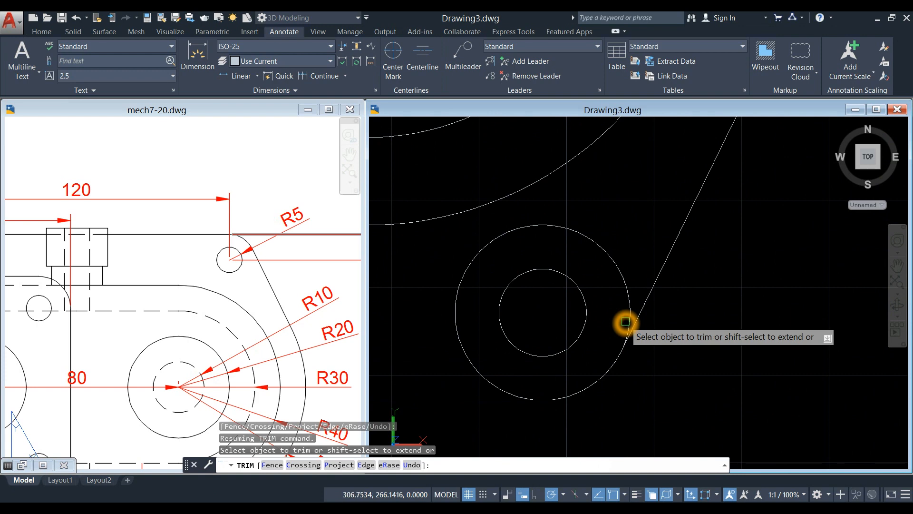
click(628, 322)
scroll(626, 321, down, 8)
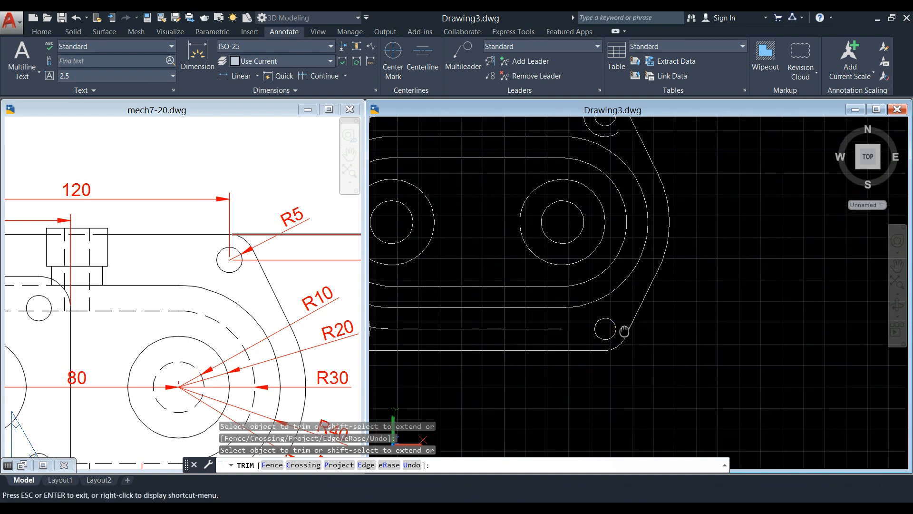
scroll(592, 273, up, 5)
scroll(623, 352, up, 5)
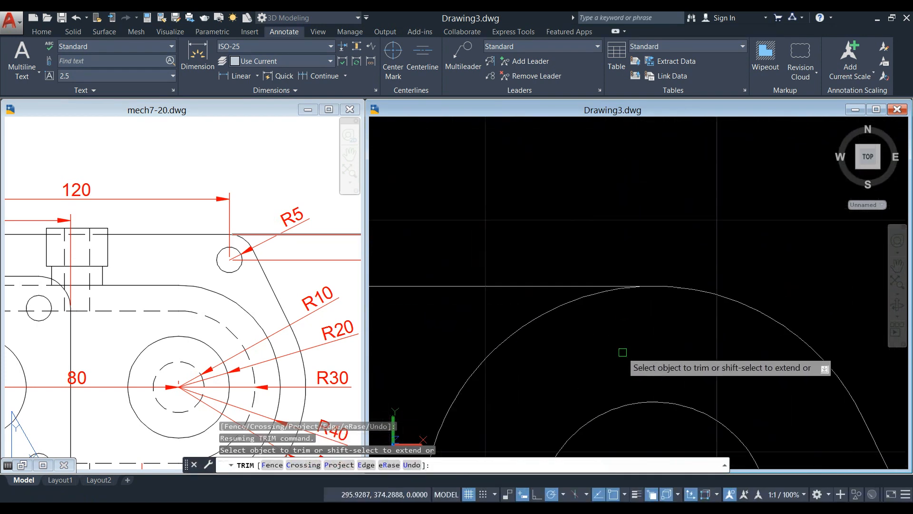
click(593, 298)
scroll(618, 283, down, 6)
middle_drag(617, 283, 594, 251)
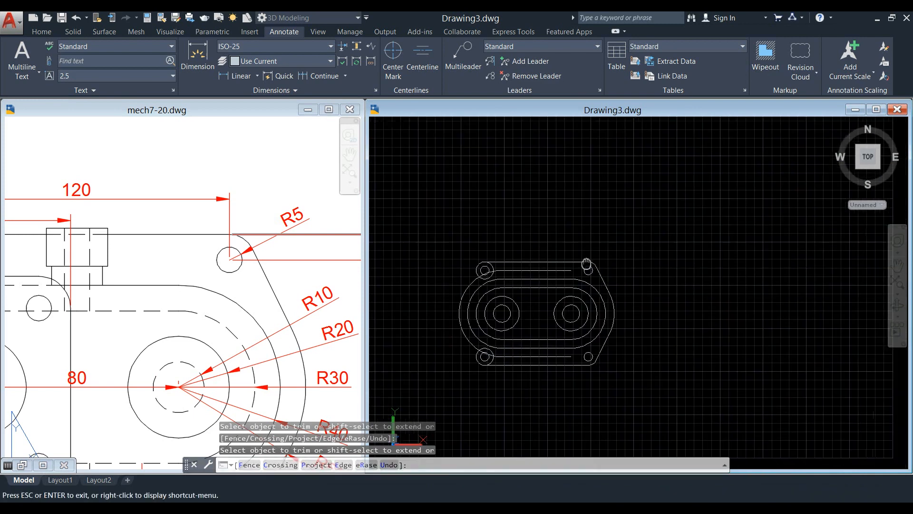
scroll(598, 228, down, 2)
right_click(602, 229)
click(616, 236)
- Erase the two left-hand outer corner circles, keeping the small hole circles
scroll(523, 257, up, 6)
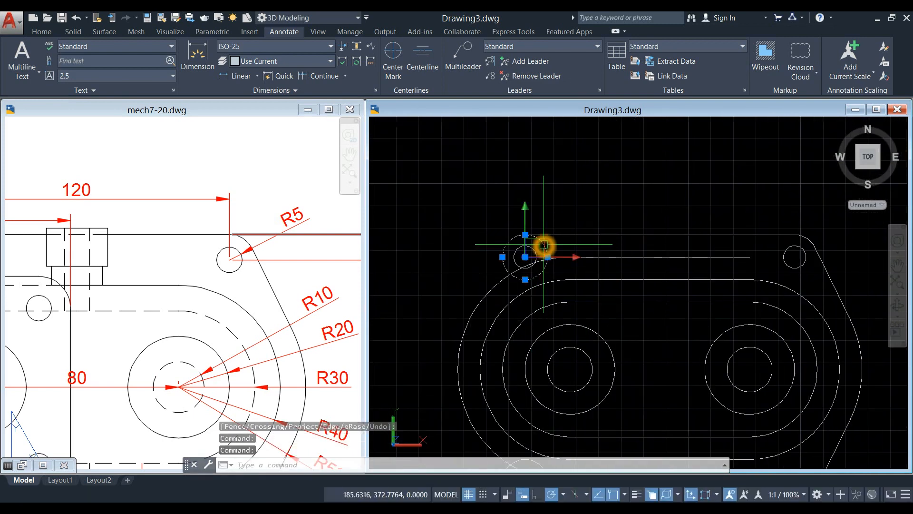
key(Delete)
middle_drag(552, 299, 558, 193)
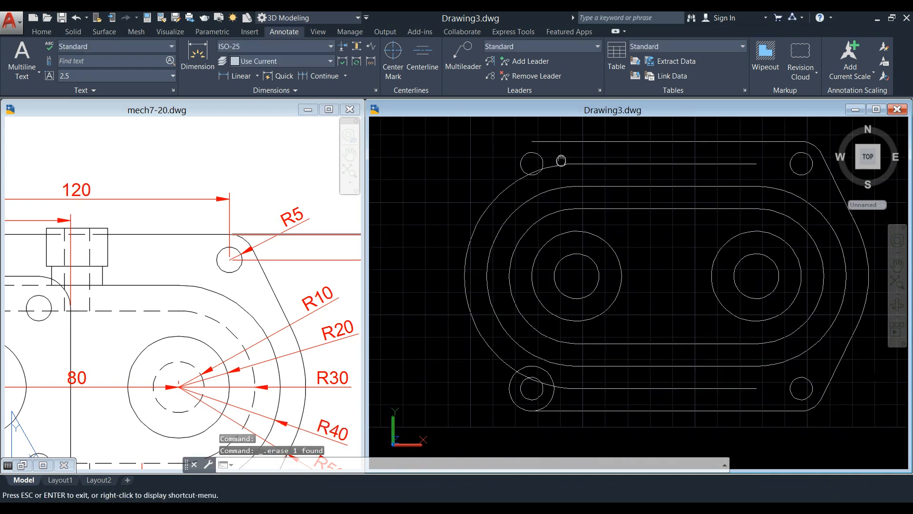
click(552, 365)
key(Delete)
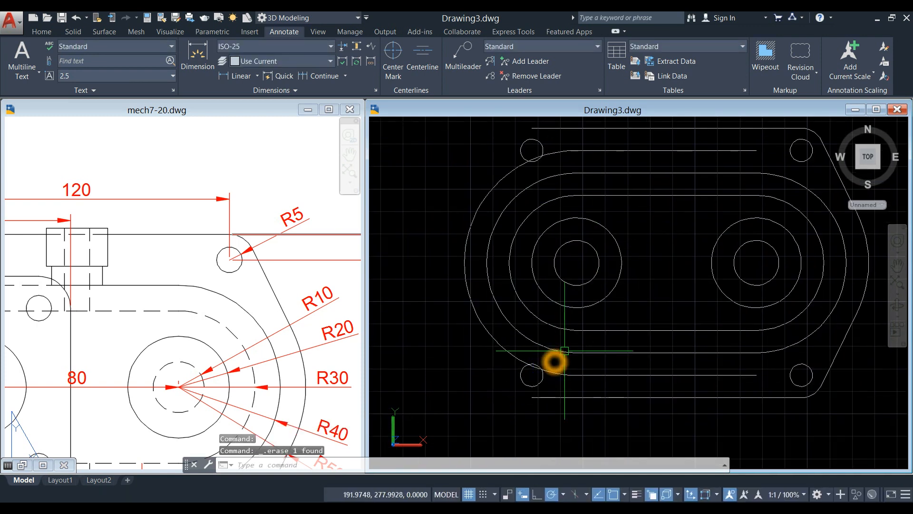
- Join the two right corner arcs, the two tangent lines and the right-hand end arc into one polyline
scroll(557, 356, down, 2)
middle_drag(569, 345, 509, 346)
click(688, 266)
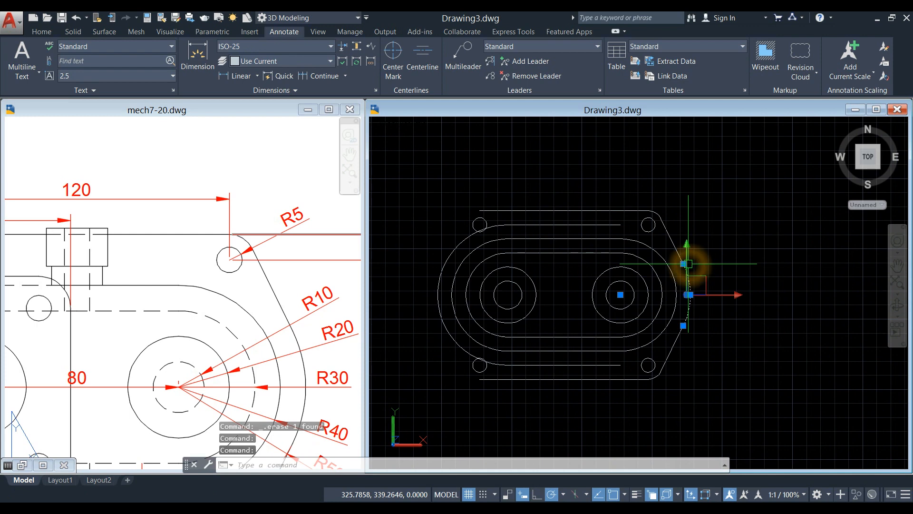
key(Escape)
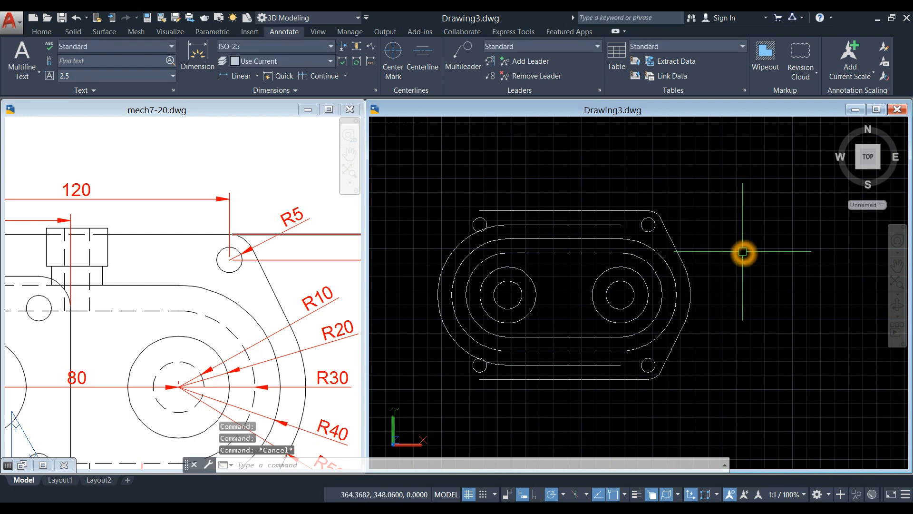
text(j)
key(Return)
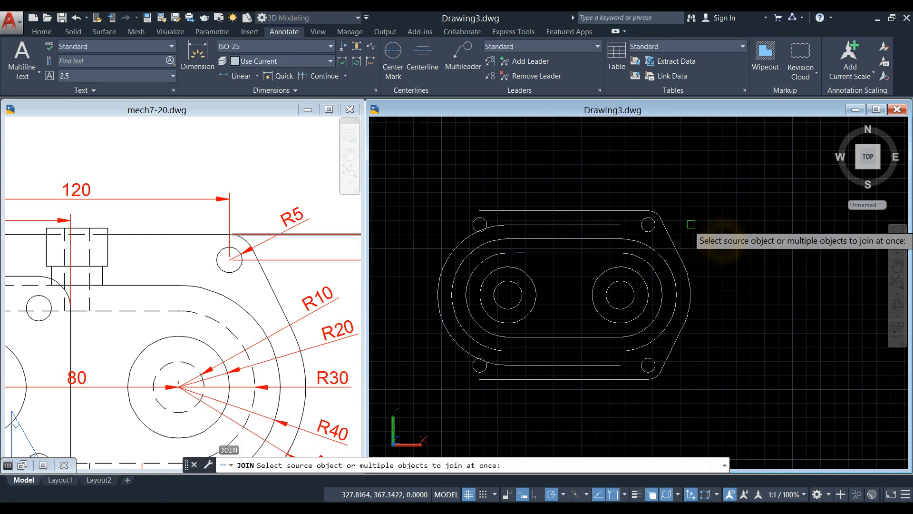
click(657, 216)
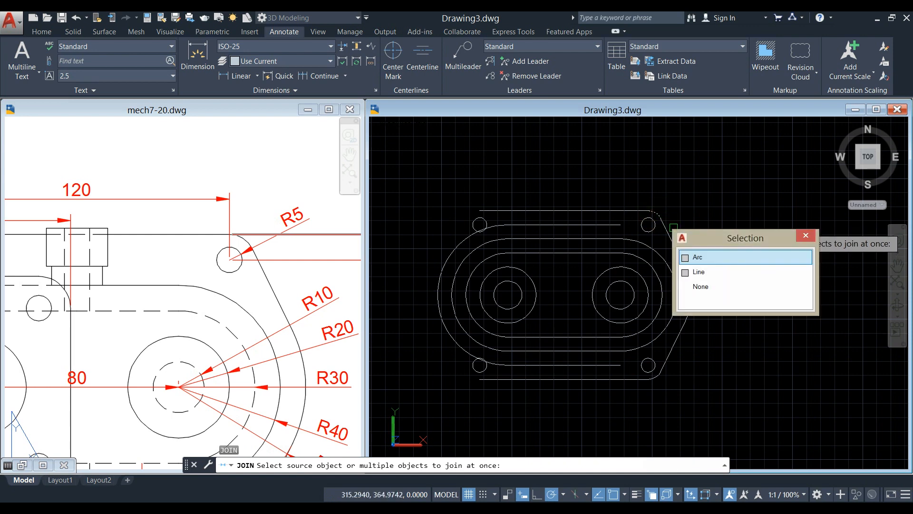
click(667, 236)
click(685, 296)
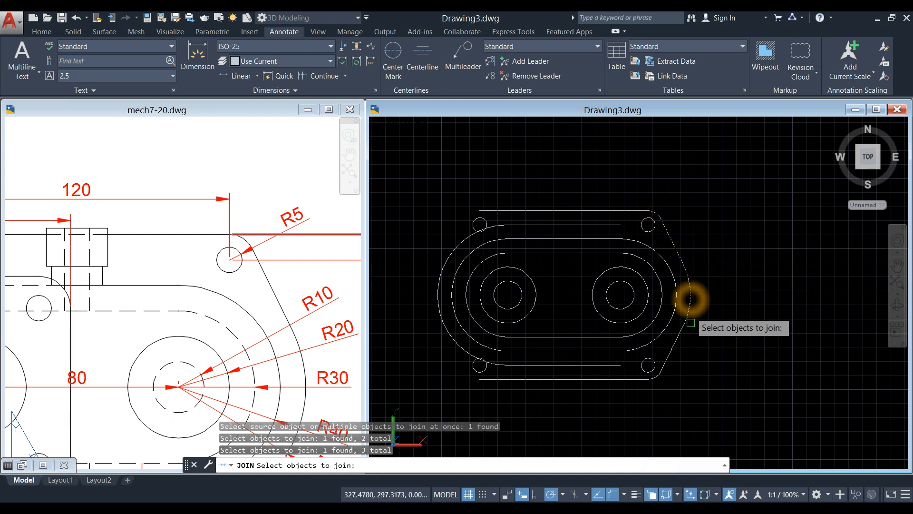
click(679, 341)
click(658, 382)
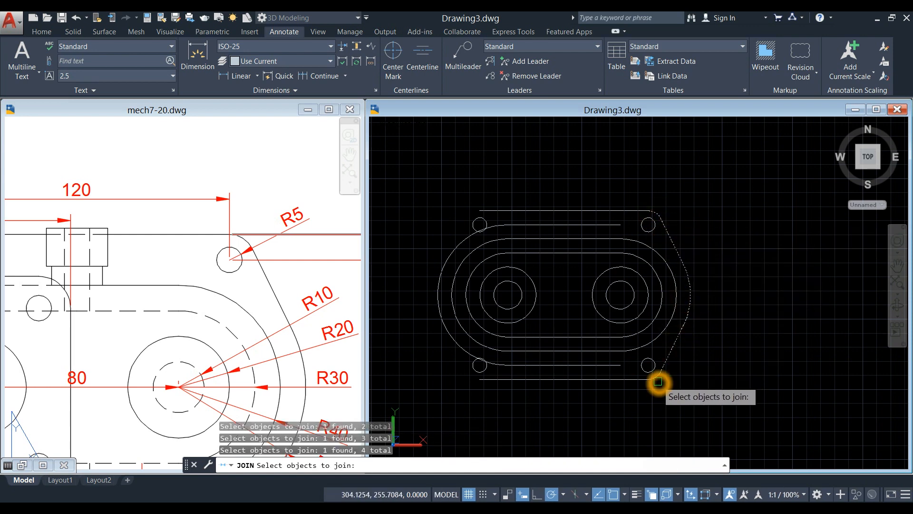
key(Return)
click(692, 293)
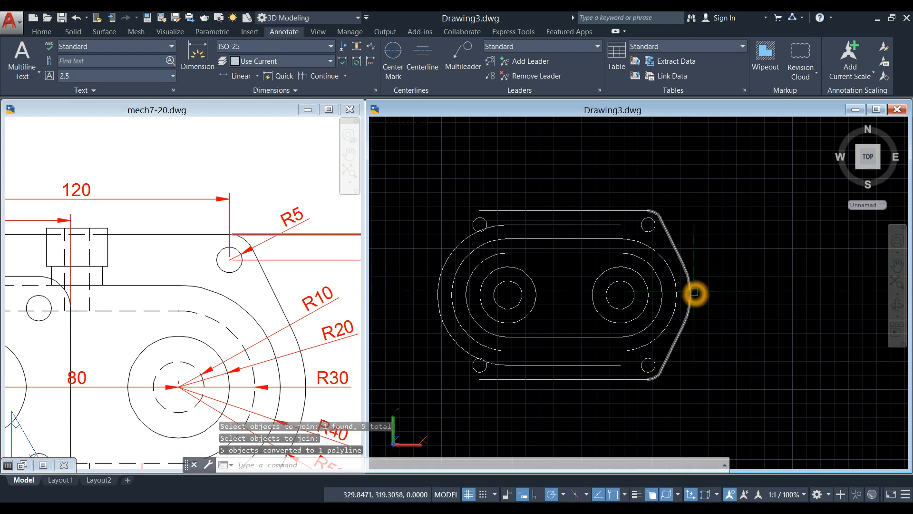
key(Escape)
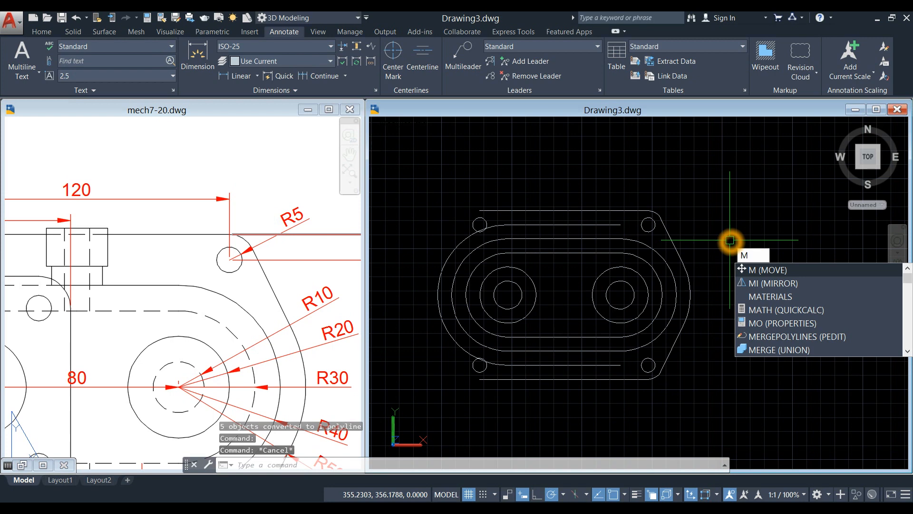
- Mirror the right-hand polyline about the vertical line through the midpoints of the outer horizontal lines, keeping the source object
key(Return)
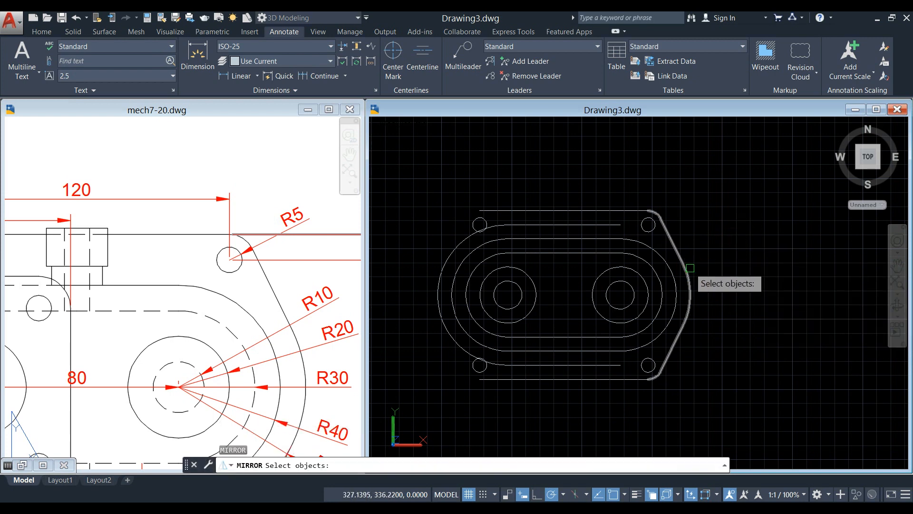
click(693, 270)
key(Return)
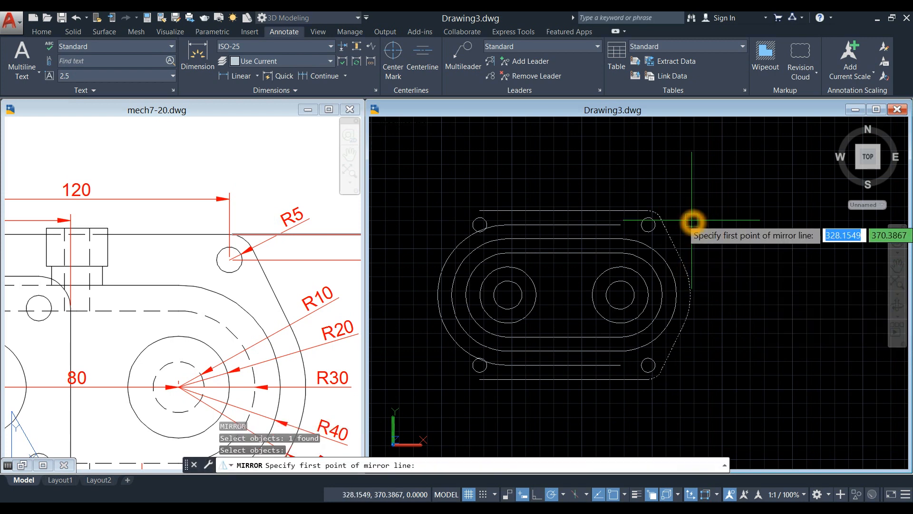
click(564, 213)
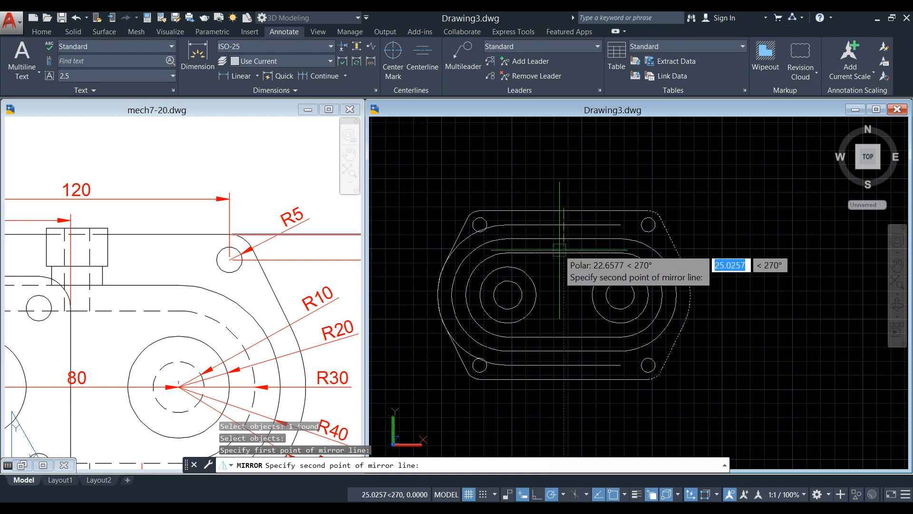
click(564, 380)
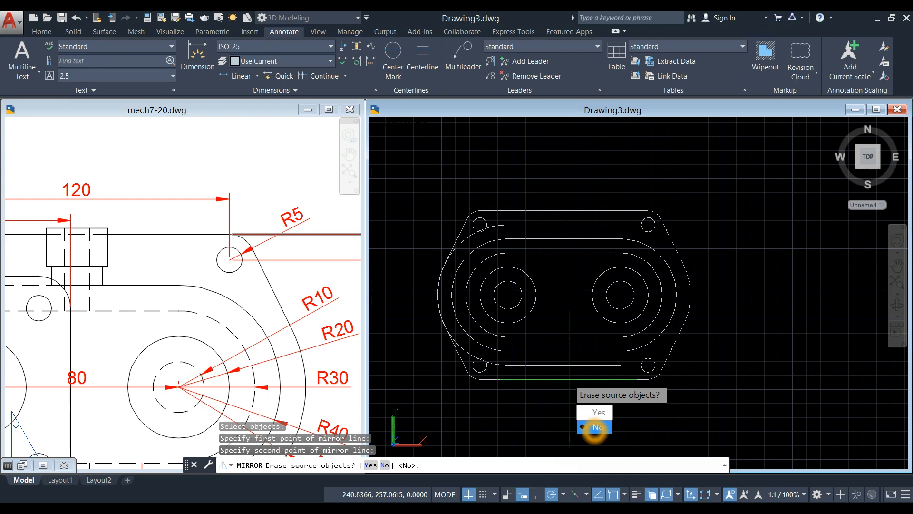
click(595, 428)
- Erase the leftover left-hand arc and the two horizontal lines of the outermost slot
click(473, 234)
key(Return)
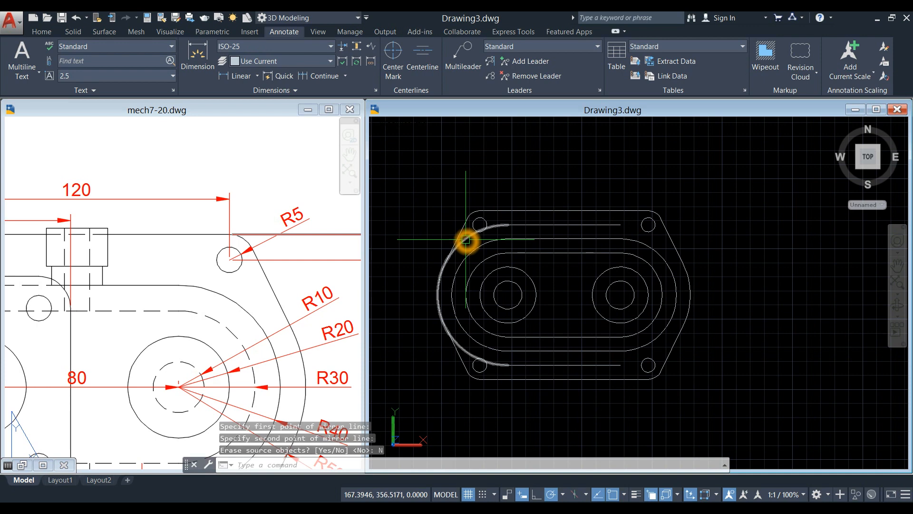
key(Delete)
click(541, 225)
key(Delete)
click(547, 367)
key(Delete)
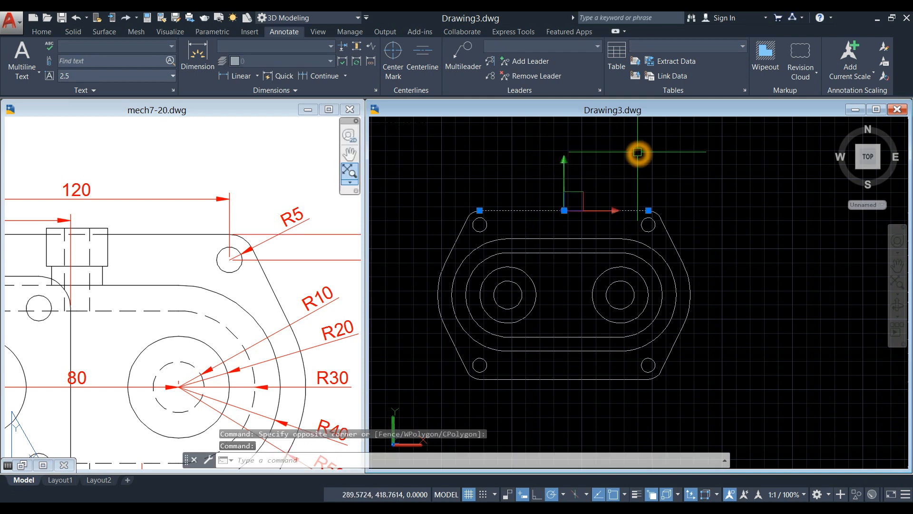
- Join the left and right flange halves and the horizontal lines of the outer outline into one closed polyline
click(678, 228)
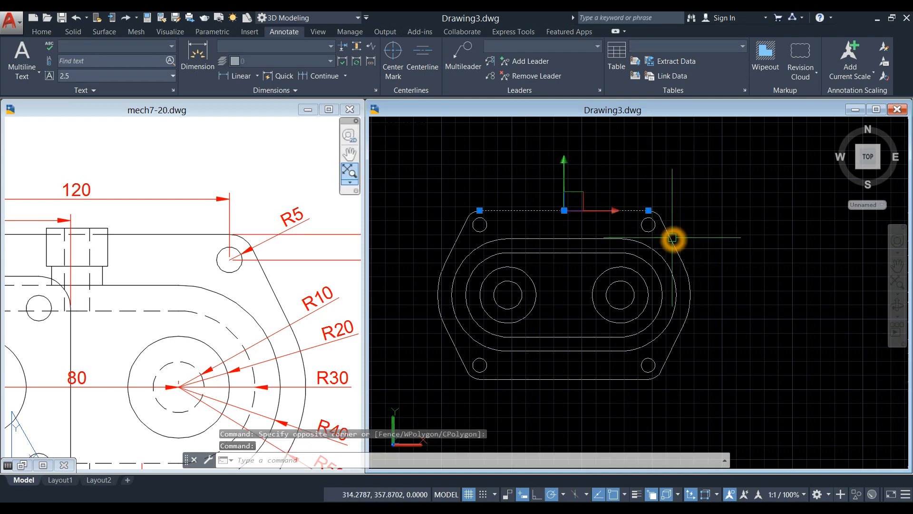
click(672, 238)
key(Escape)
click(555, 239)
key(Escape)
click(561, 280)
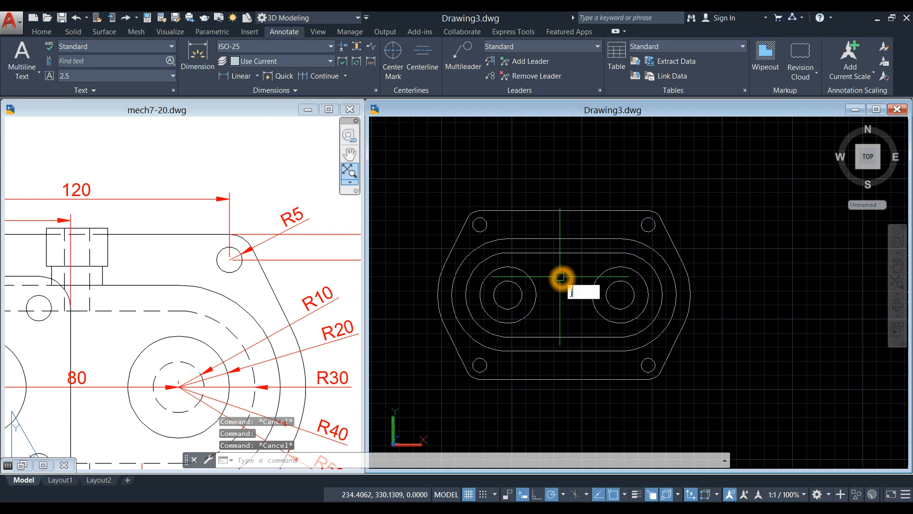
key(Return)
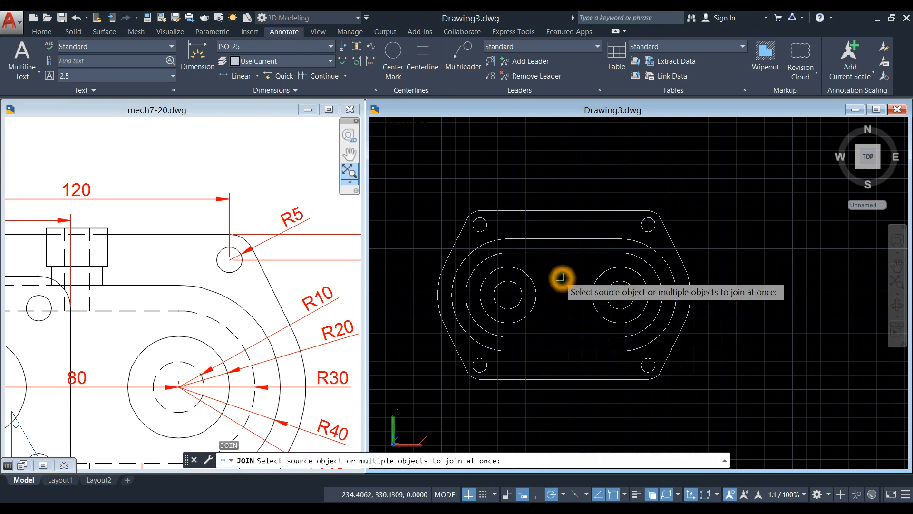
click(395, 176)
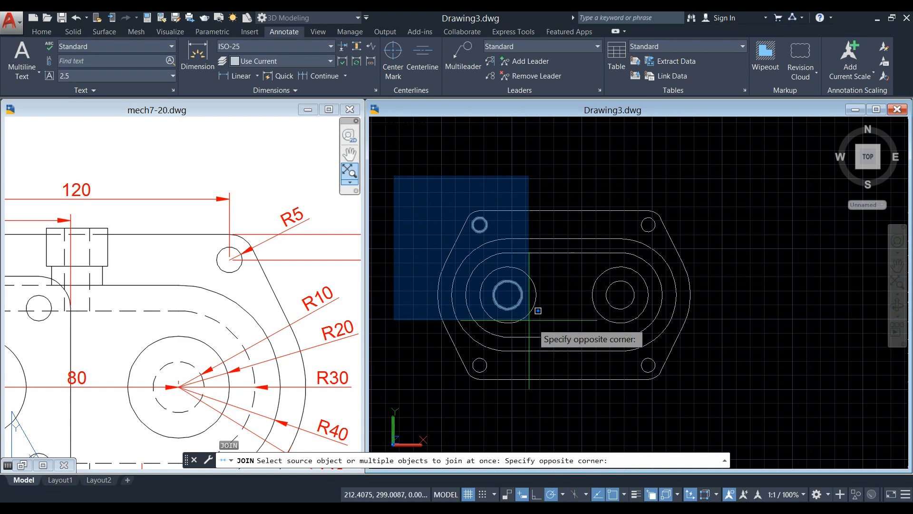
click(737, 398)
key(Return)
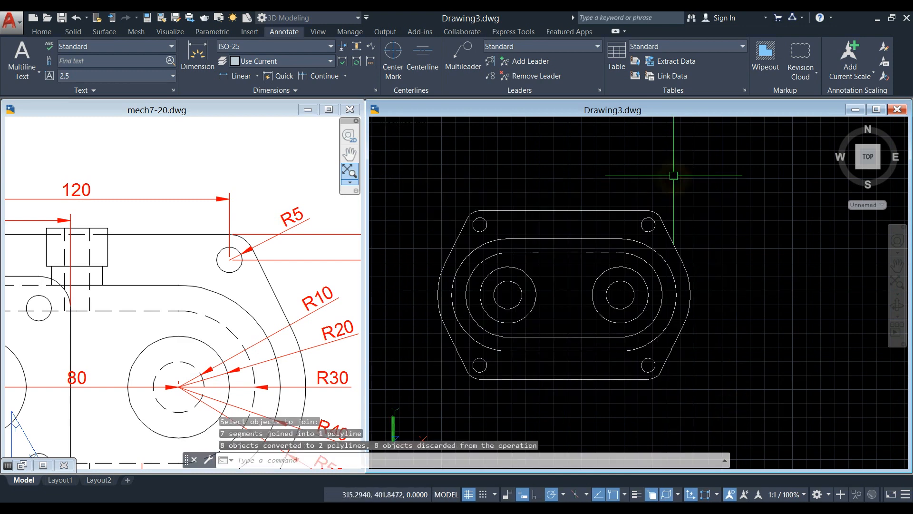
- Check that the flange and slot outlines are each a single polyline, and set the drawing's view to SW Isometric
click(596, 212)
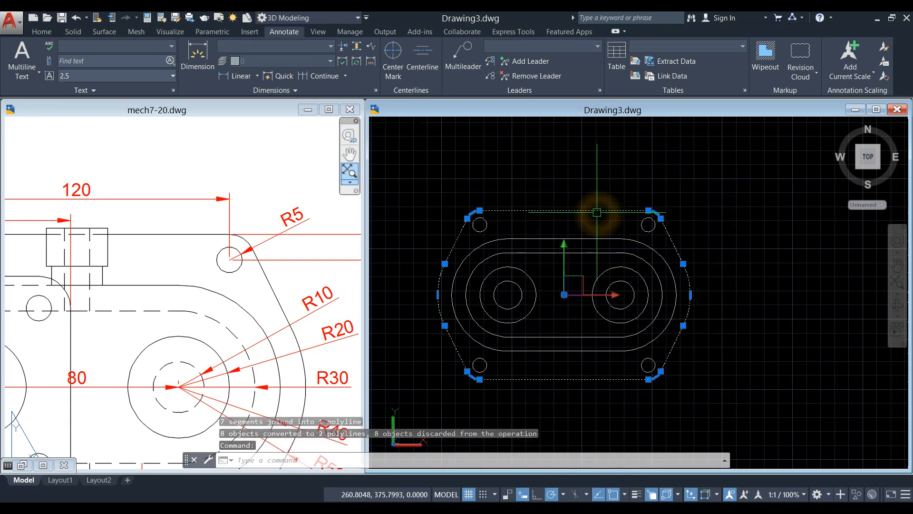
key(Escape)
click(522, 238)
click(531, 252)
key(Escape)
click(579, 173)
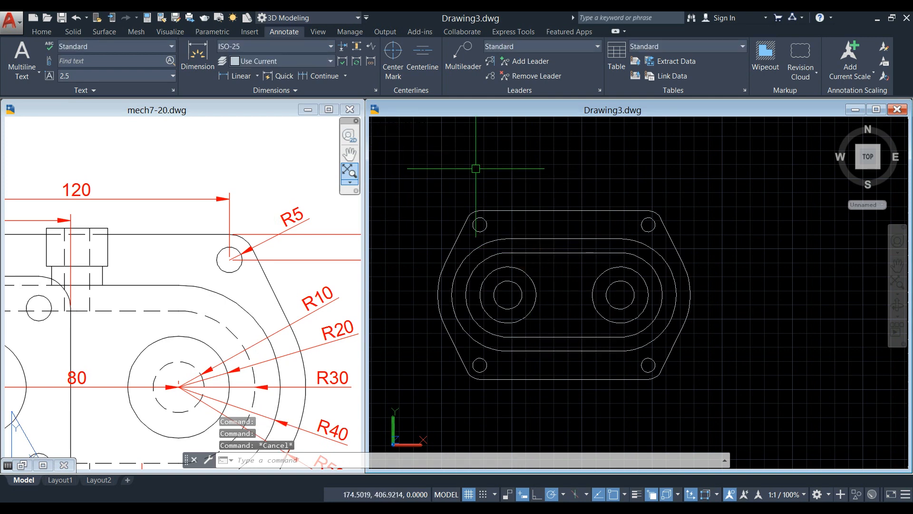
click(389, 125)
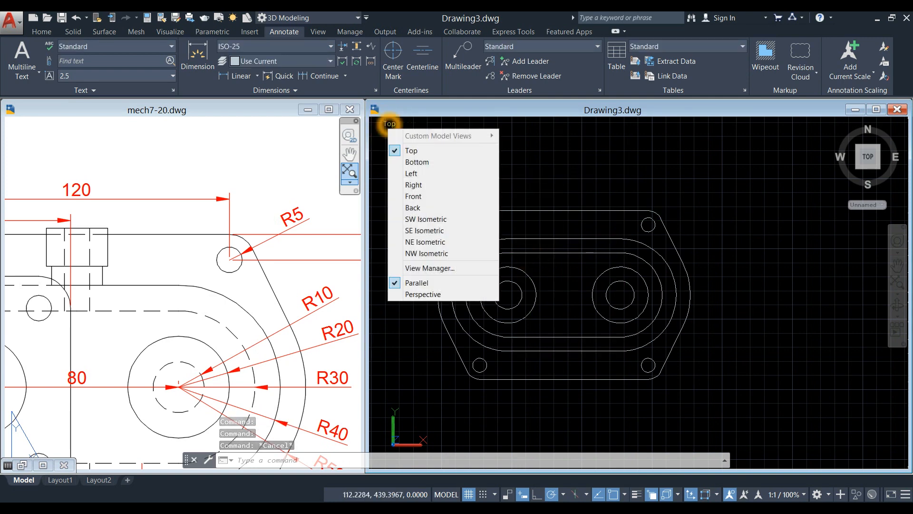
click(429, 219)
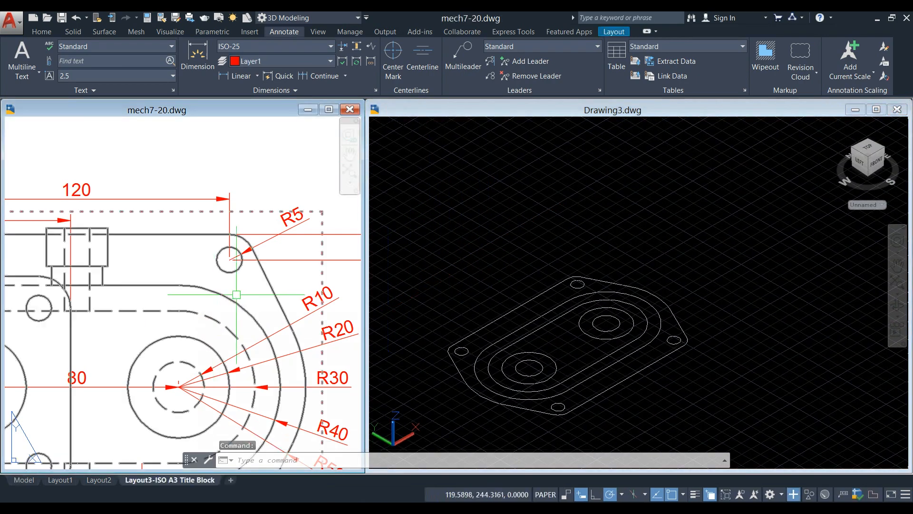
- Examine the flange thickness and body height dimensions in the front view of mech7-20.dwg, and return to Drawing3.dwg
scroll(128, 297, up, 3)
scroll(261, 329, up, 5)
middle_drag(261, 329, 340, 178)
scroll(328, 176, down, 3)
scroll(271, 238, down, 2)
middle_drag(270, 237, 342, 184)
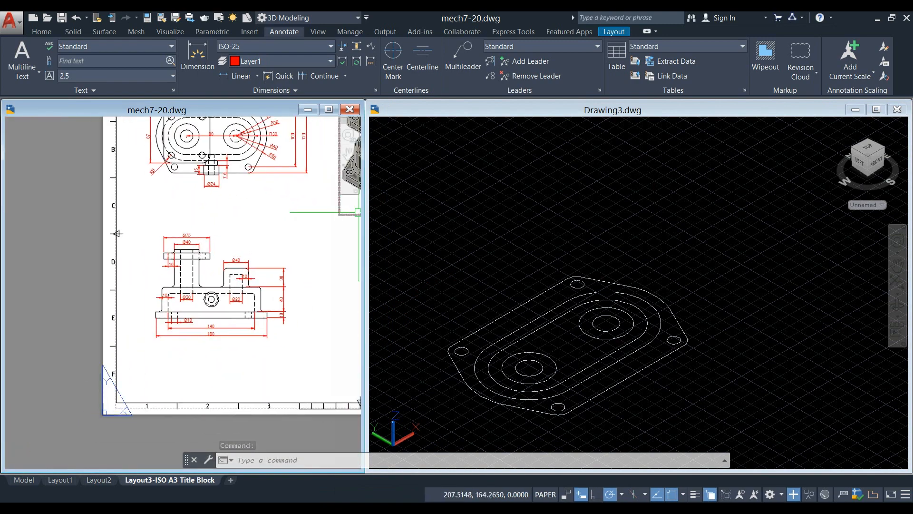
click(535, 261)
click(275, 336)
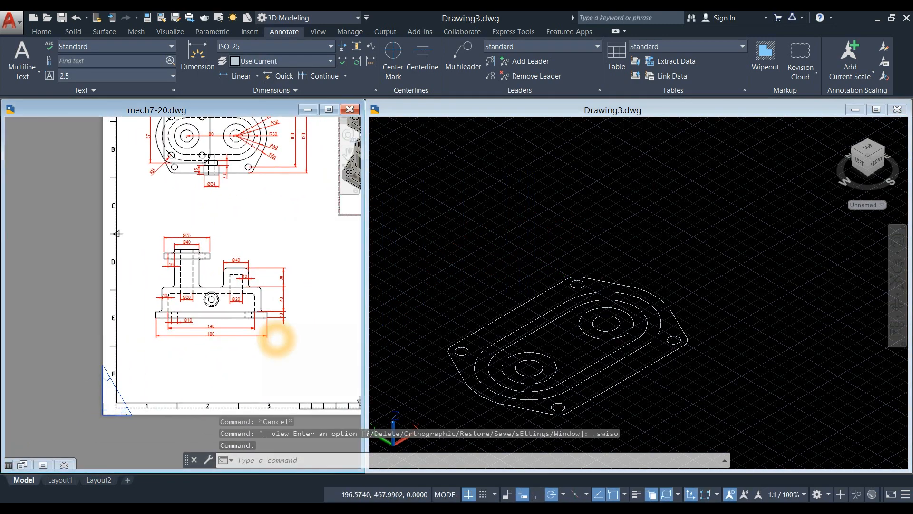
scroll(279, 316, up, 4)
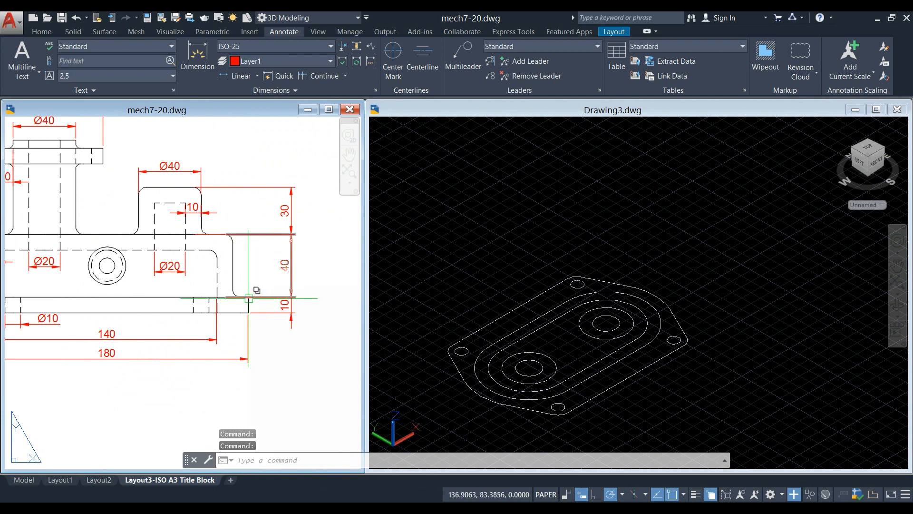
click(249, 300)
click(795, 343)
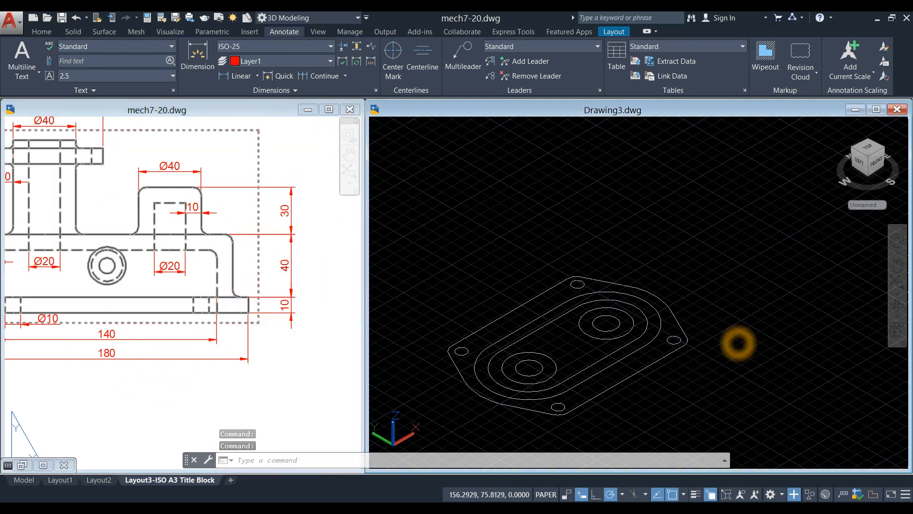
- Extrude the closed outer flange outline 10 mm downward into a solid plate
click(654, 365)
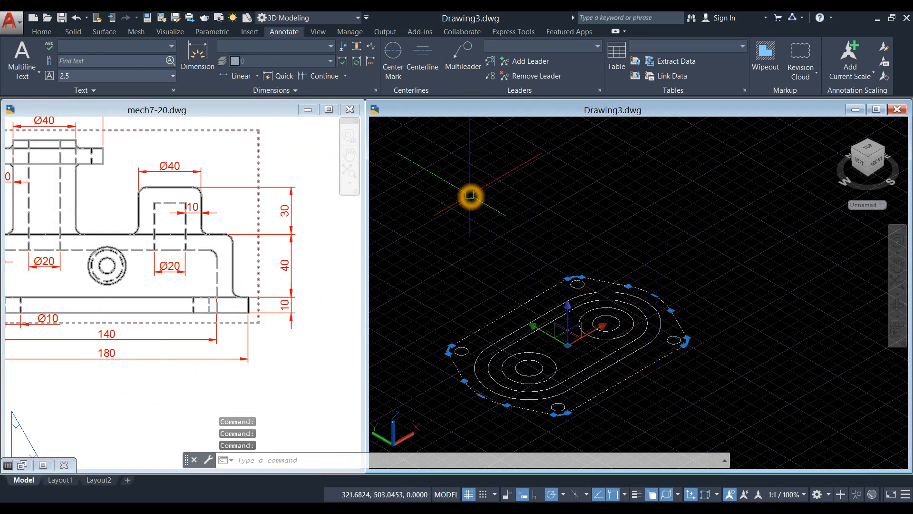
click(53, 35)
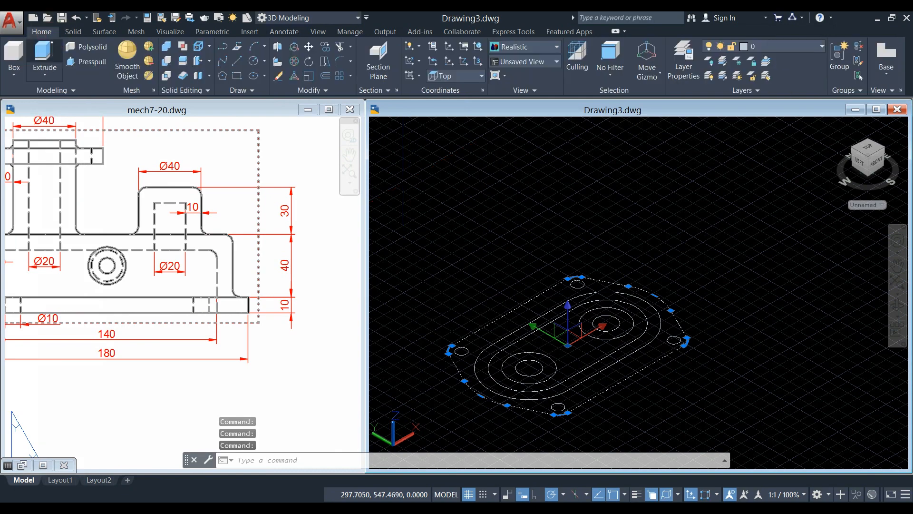
click(44, 53)
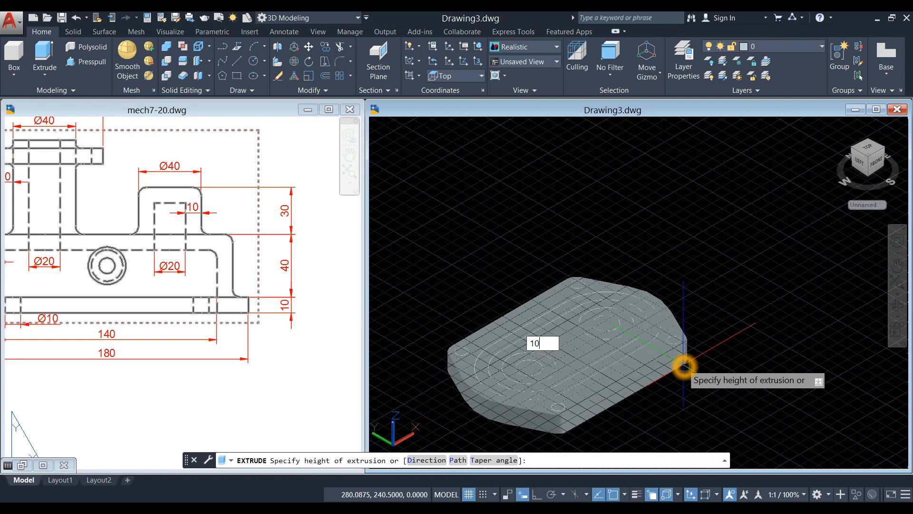
key(Return)
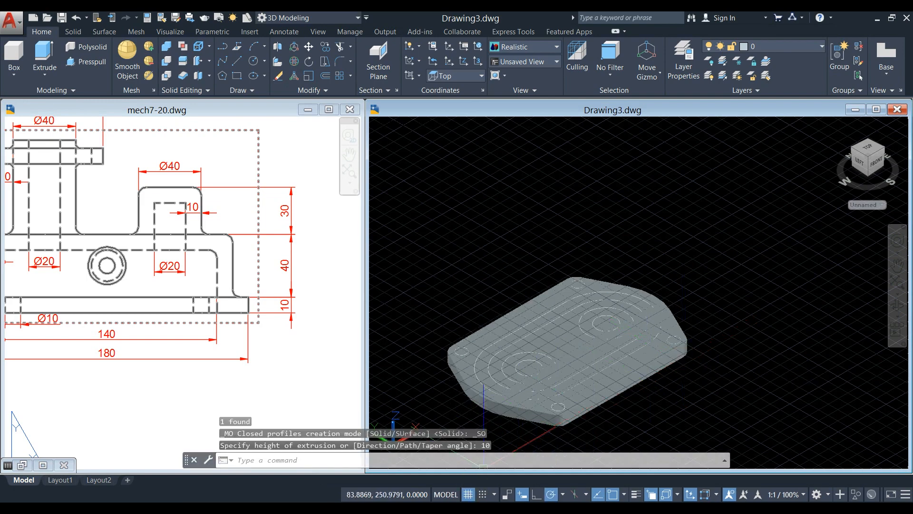
- Turn off the grid and set the visual style to Wireframe
click(468, 494)
middle_drag(471, 312, 472, 284)
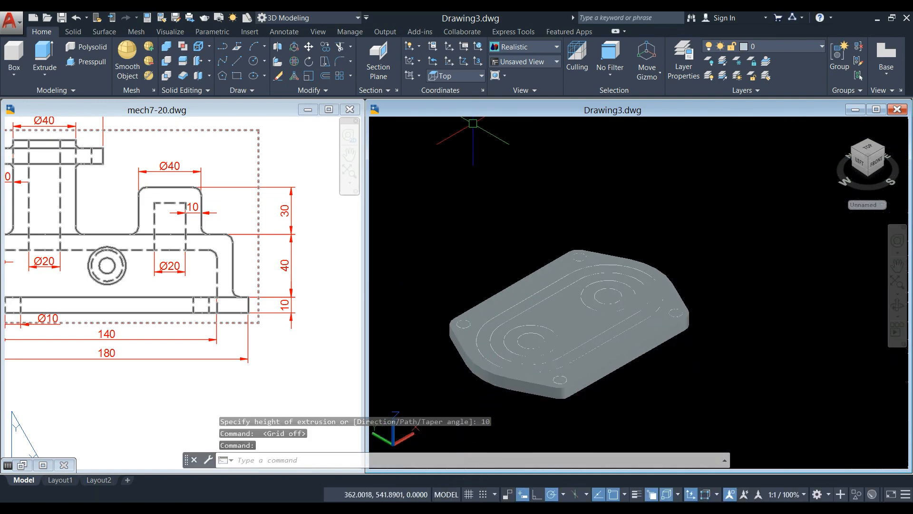
click(442, 124)
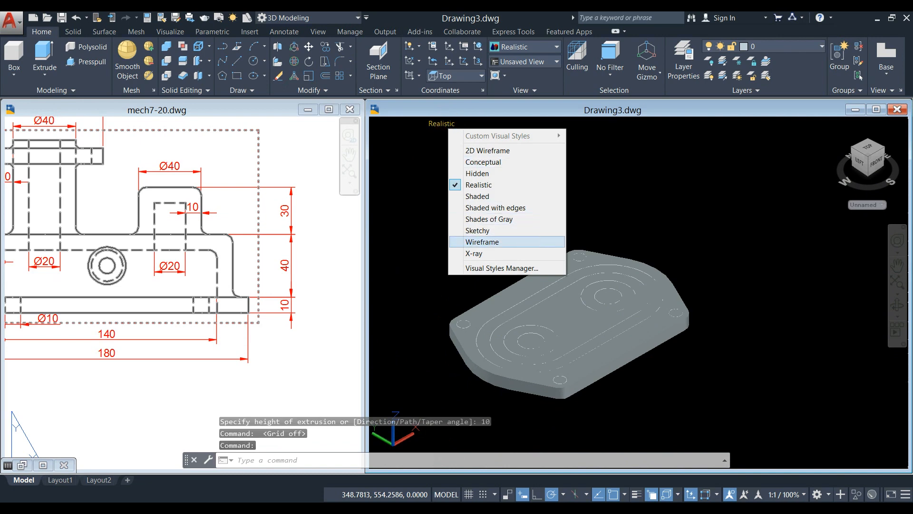
click(478, 241)
- Check the body height in mech7-20.dwg and extrude the larger slot outline 40 mm upward from the flange in Drawing3.dwg
click(299, 342)
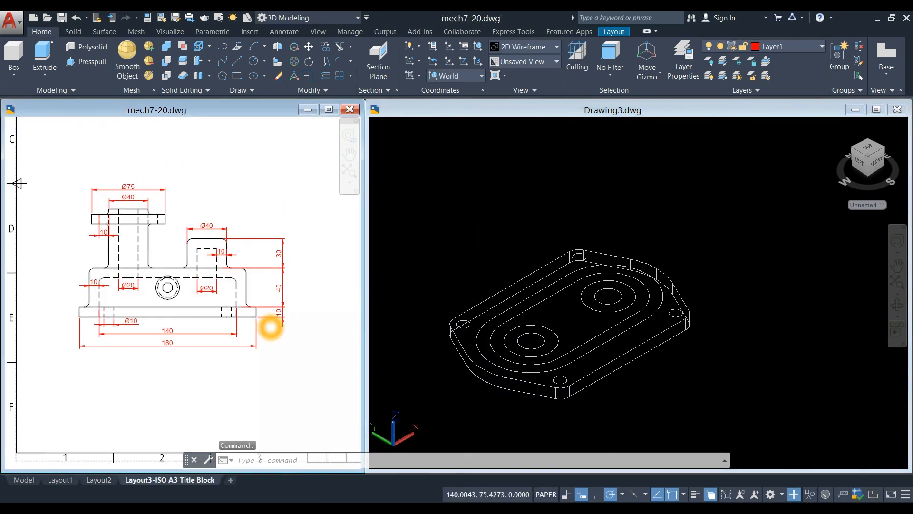
scroll(270, 320, up, 5)
scroll(269, 321, up, 2)
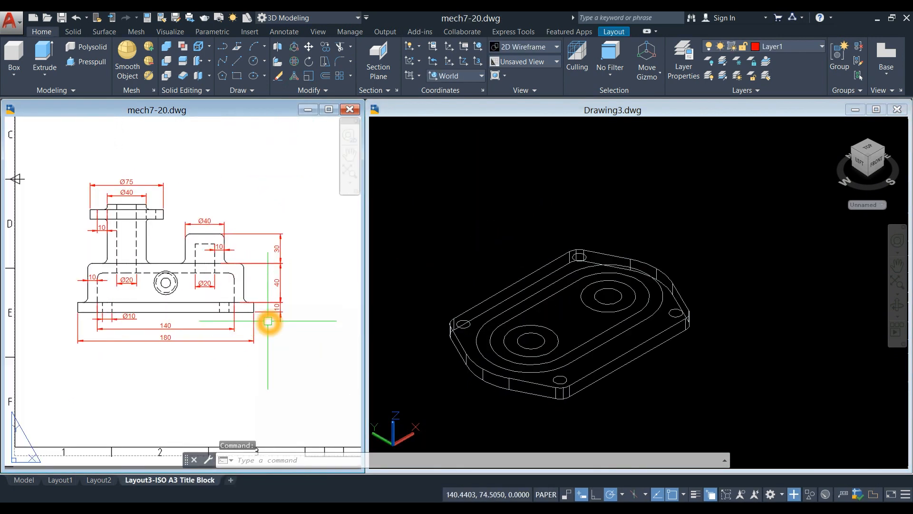
click(704, 214)
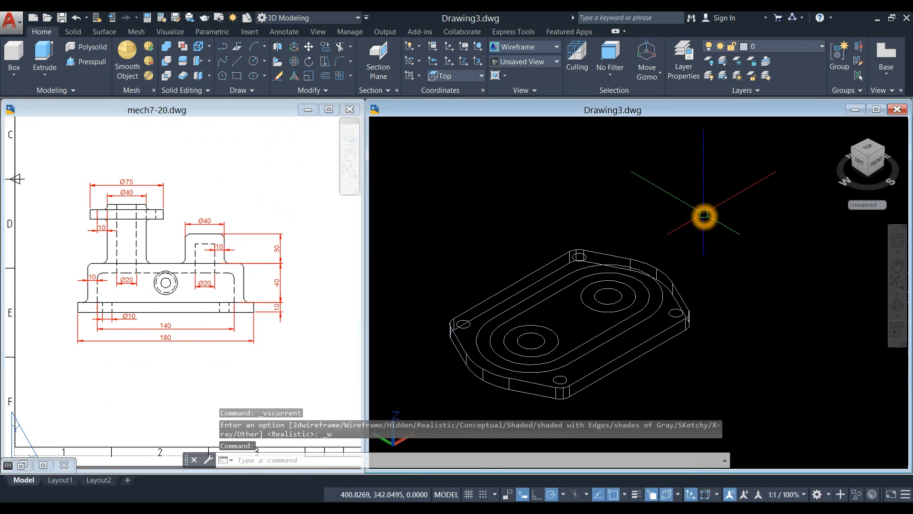
click(504, 311)
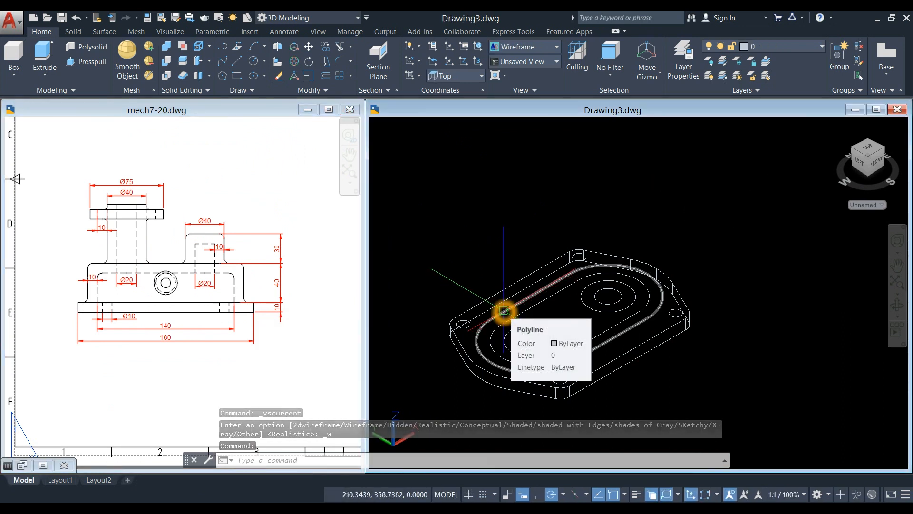
key(Escape)
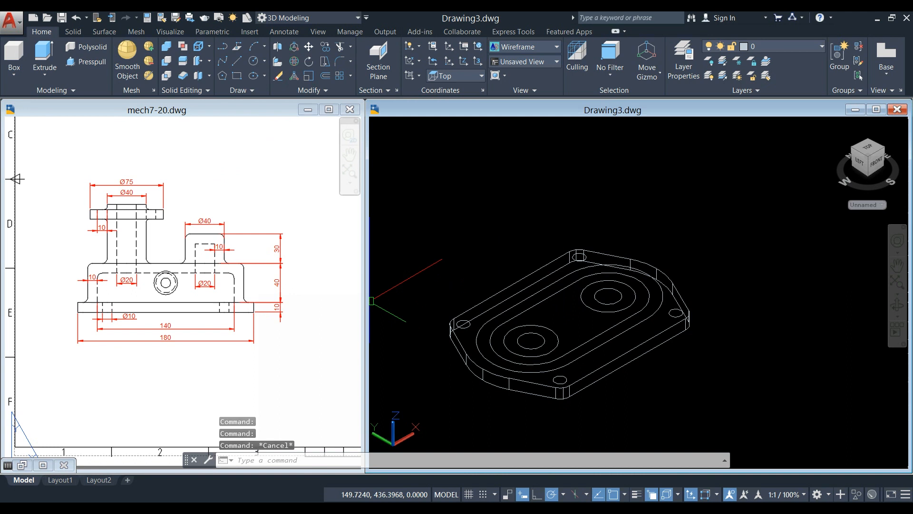
click(519, 230)
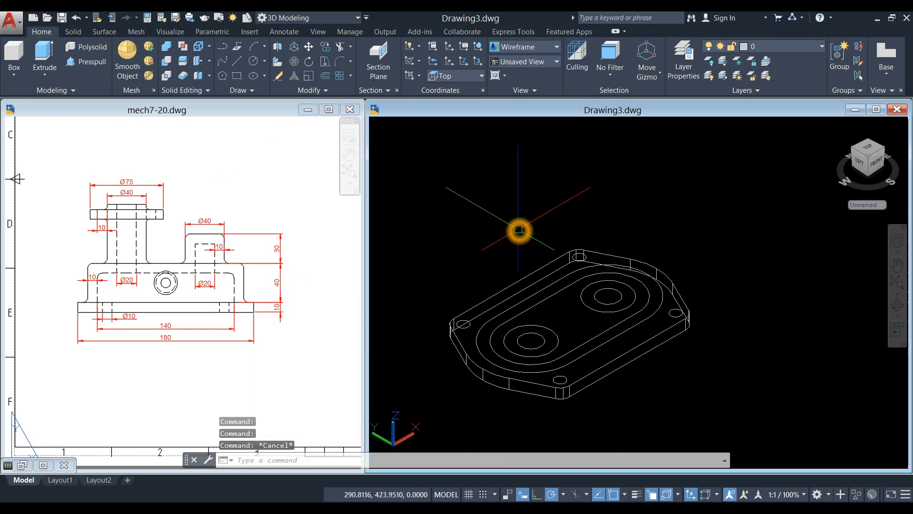
click(518, 236)
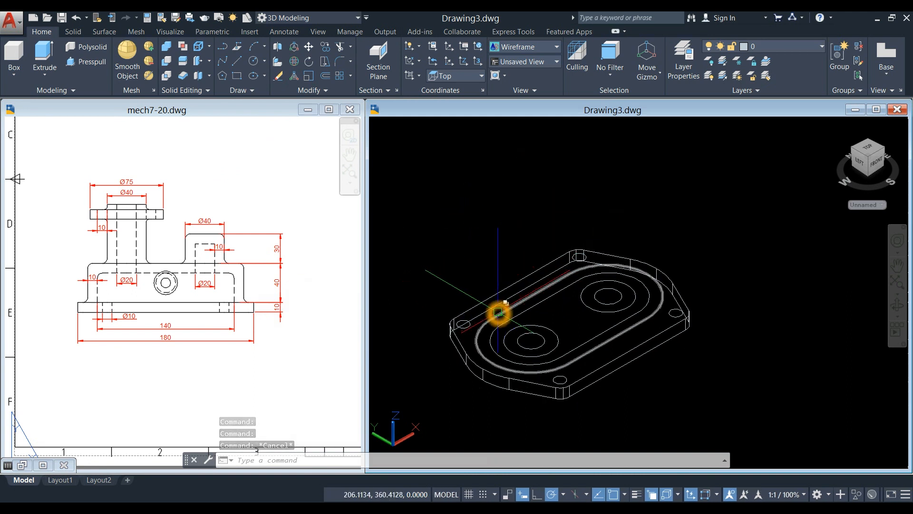
click(497, 312)
click(45, 53)
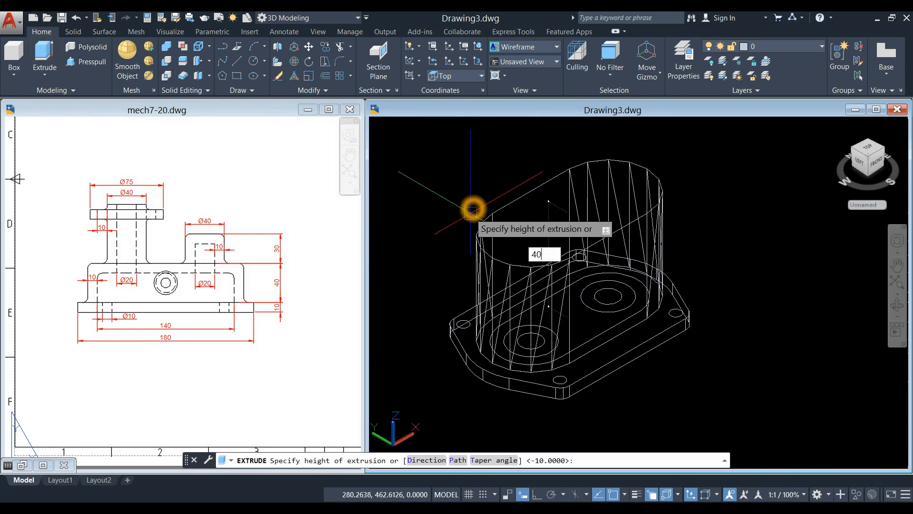
key(Return)
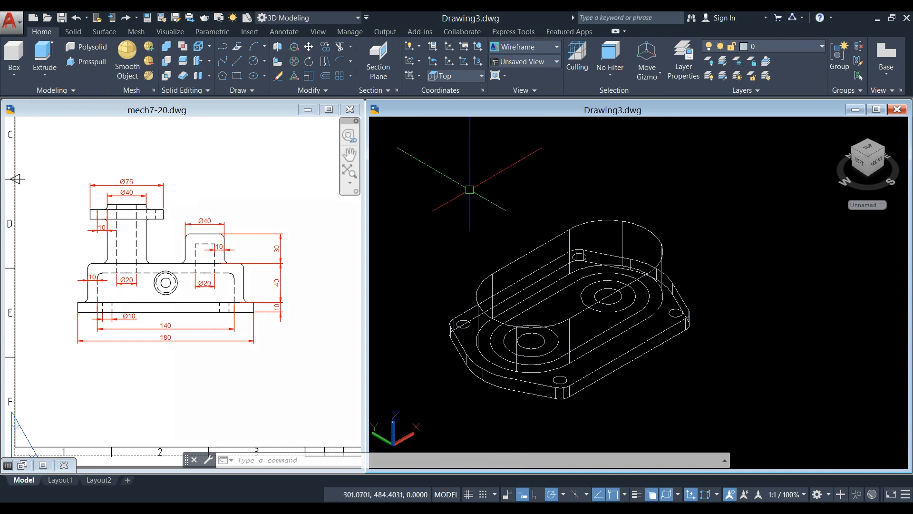
- Move the two concentric circles at the slot's left-hand end 40 mm up along the Z axis
click(541, 344)
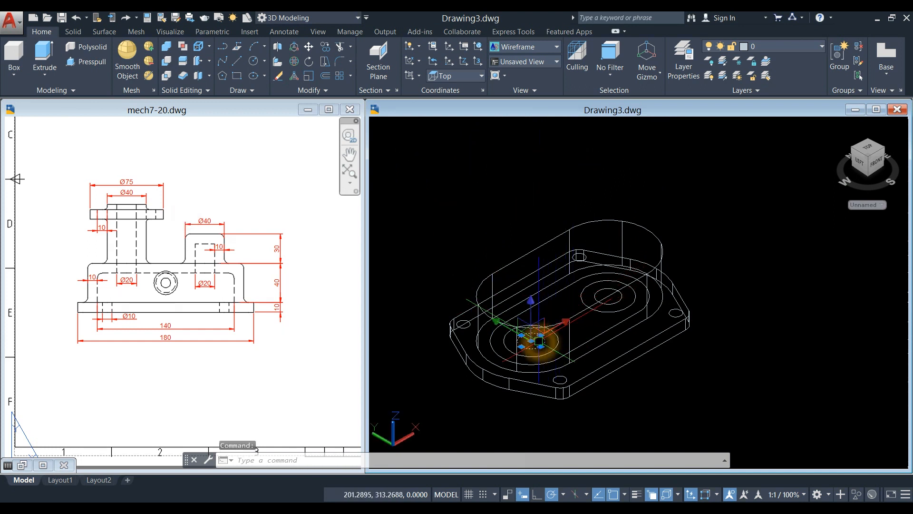
click(554, 346)
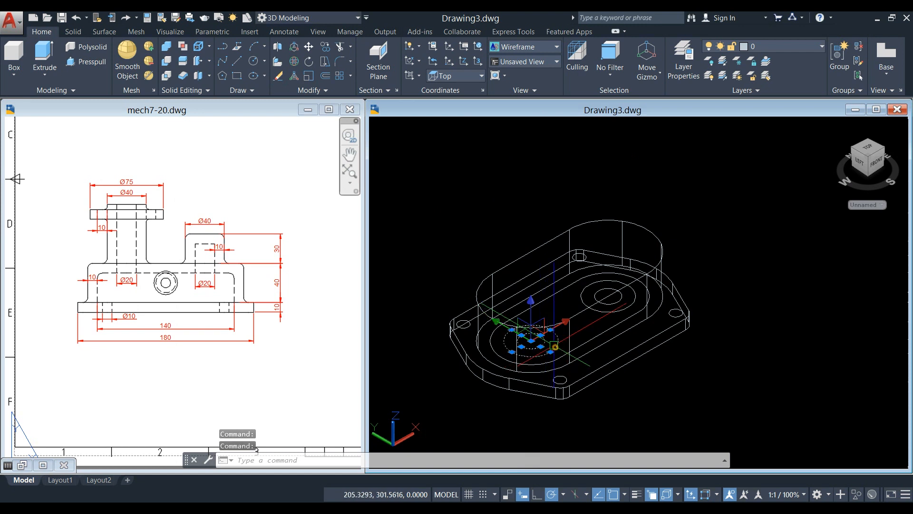
right_click(408, 192)
click(420, 266)
click(417, 302)
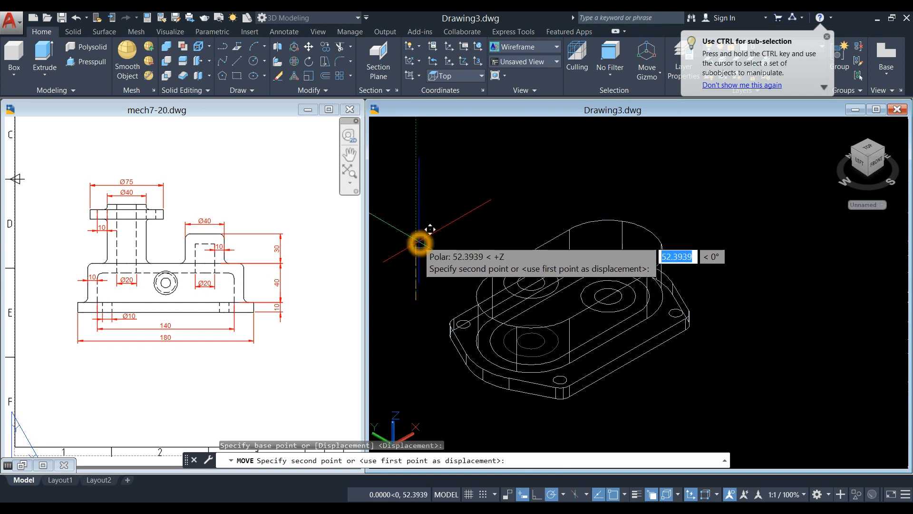
key(Return)
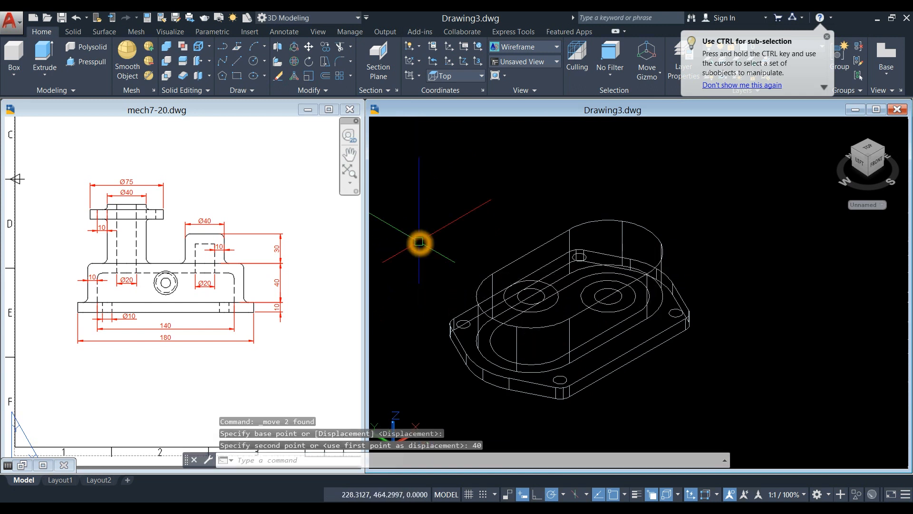
- Move the two concentric circles at the slot's right-hand end 40 mm up along the Z axis
click(608, 295)
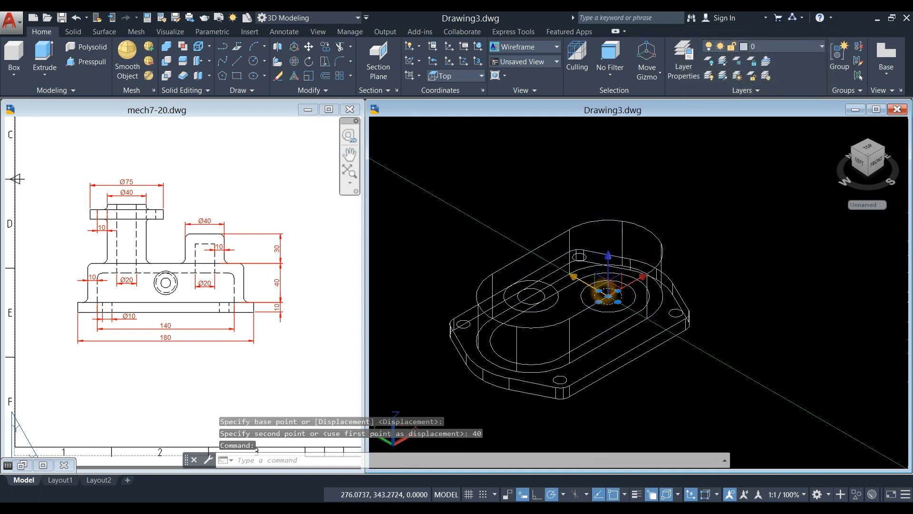
click(587, 291)
right_click(418, 190)
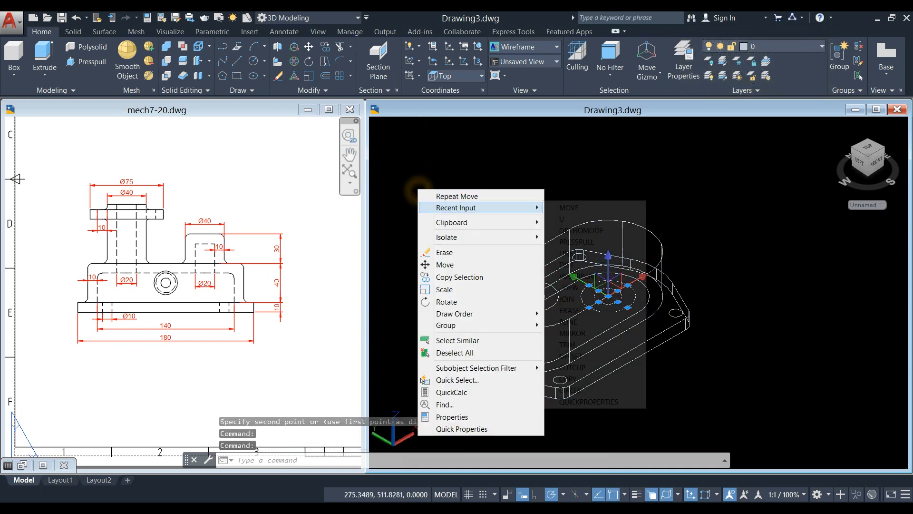
click(451, 265)
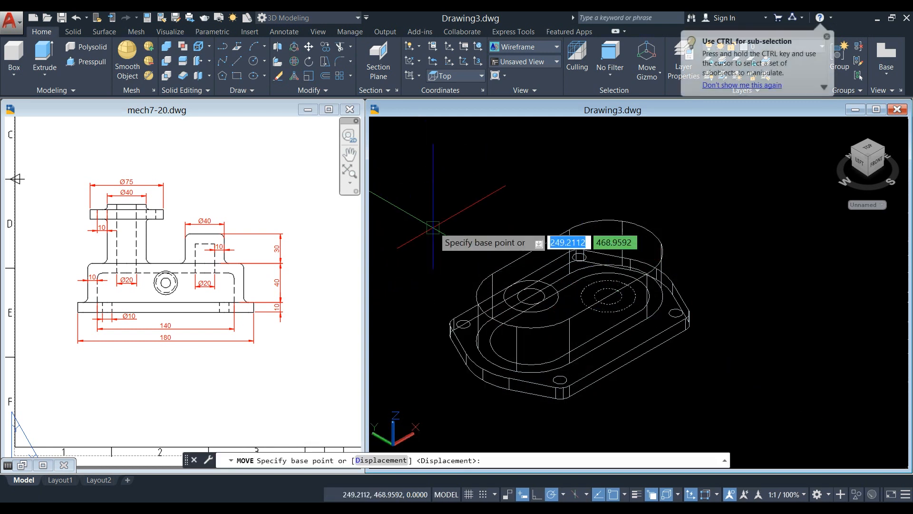
click(428, 260)
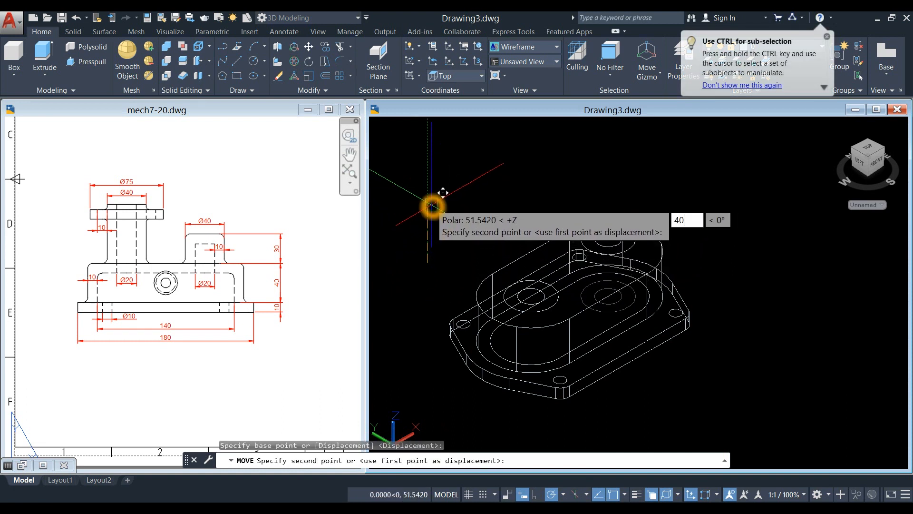
text(40)
key(Return)
- In mech7-20.dwg, add a vertical linear dimension from the body's top face to the top of the taller boss in the front view
shift+middle_drag(588, 260, 676, 236)
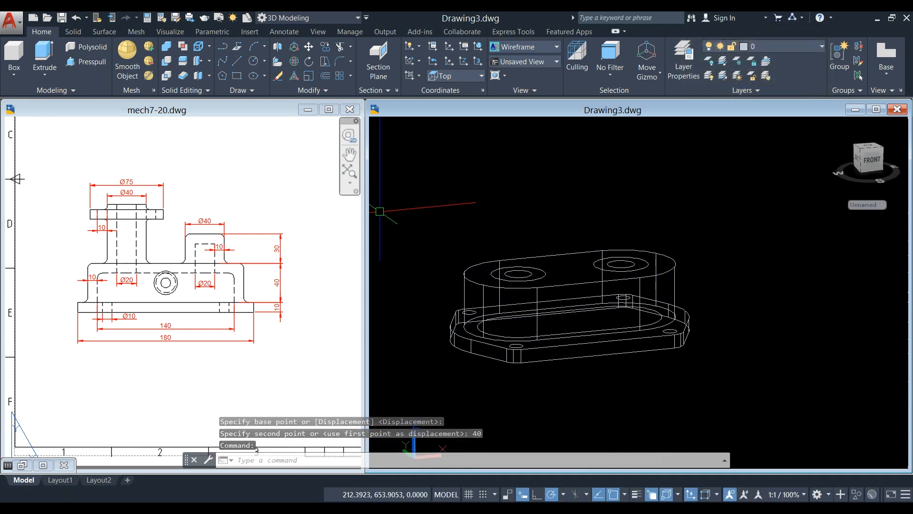
click(512, 276)
click(160, 235)
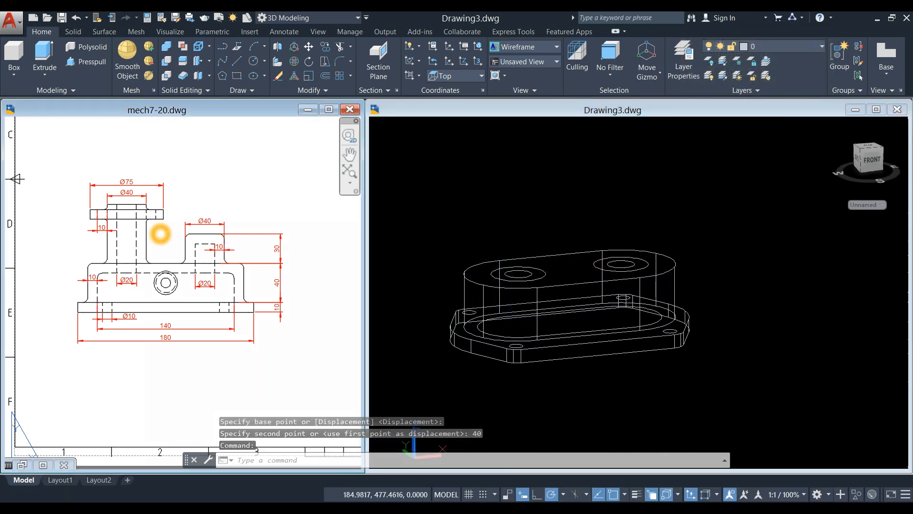
scroll(186, 215, down, 2)
middle_drag(186, 217, 98, 212)
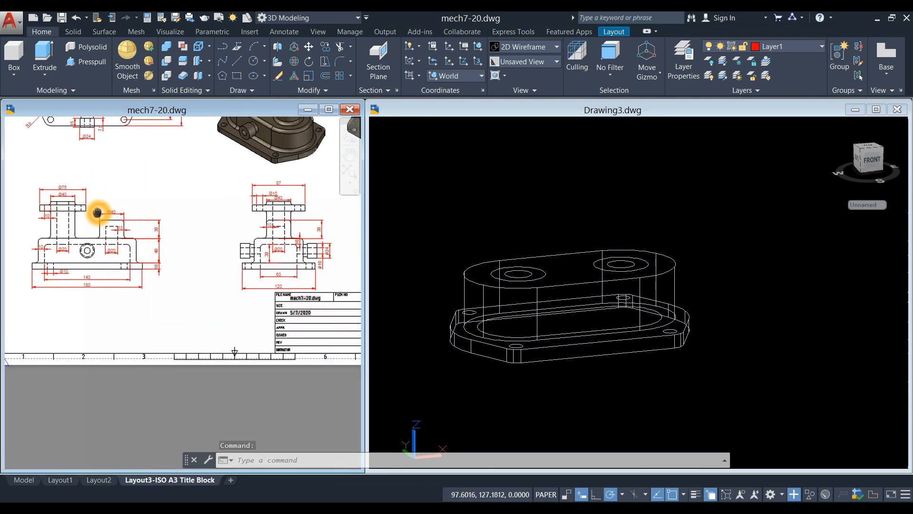
scroll(255, 229, up, 2)
mouse_move(255, 229)
middle_down()
mouse_move(237, 243)
mouse_move(293, 253)
middle_up()
scroll(293, 254, down, 2)
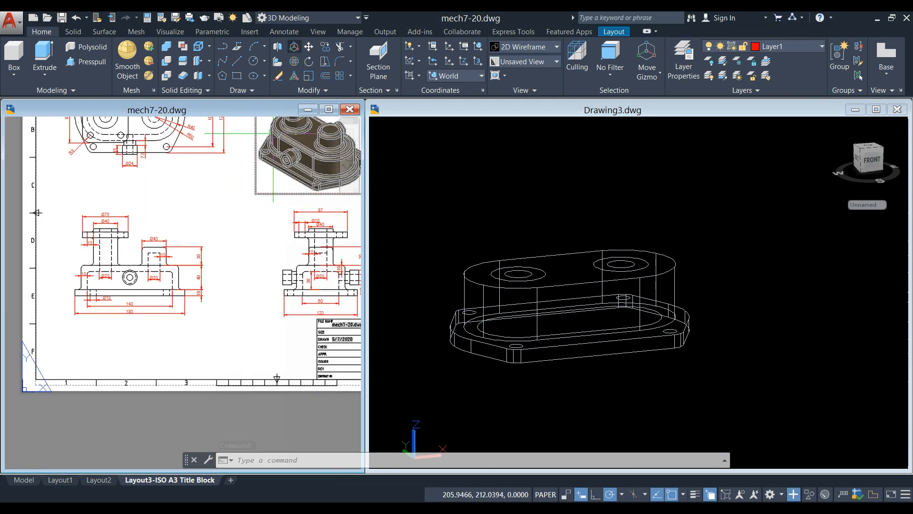
click(284, 31)
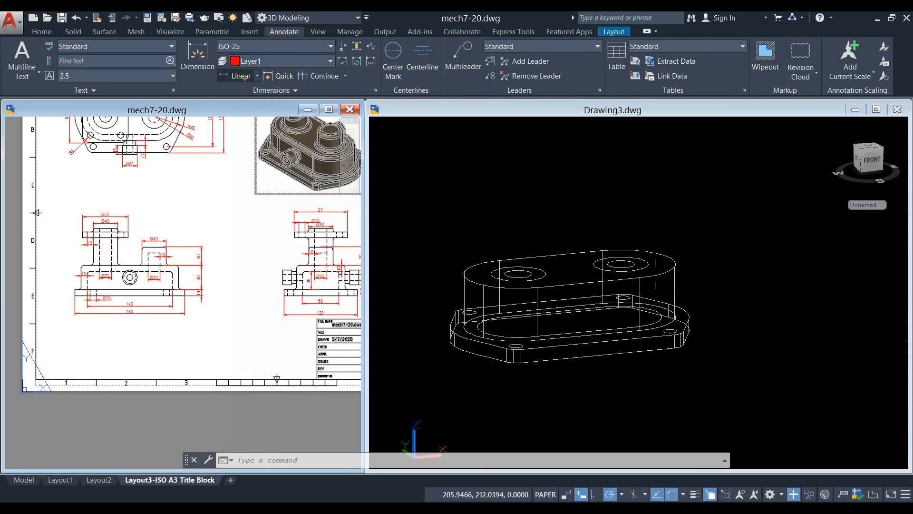
click(236, 76)
scroll(66, 280, up, 3)
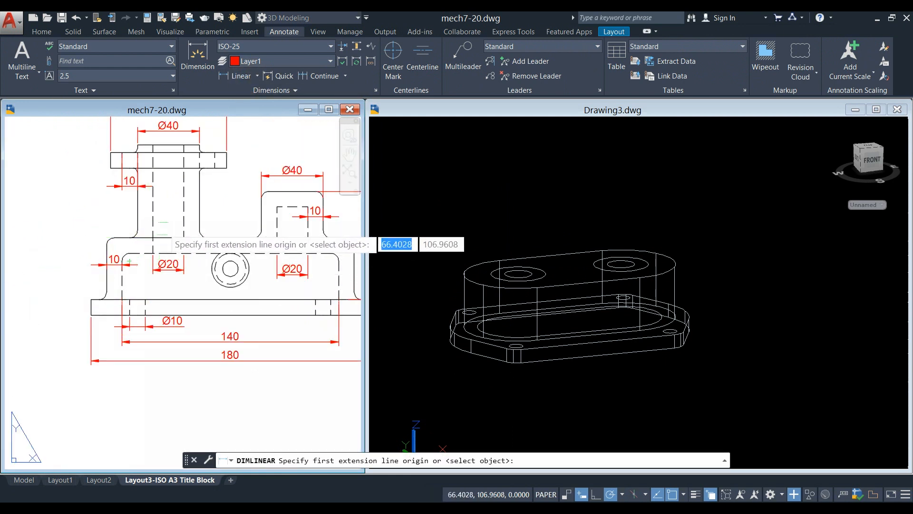
click(175, 239)
middle_drag(168, 219, 166, 266)
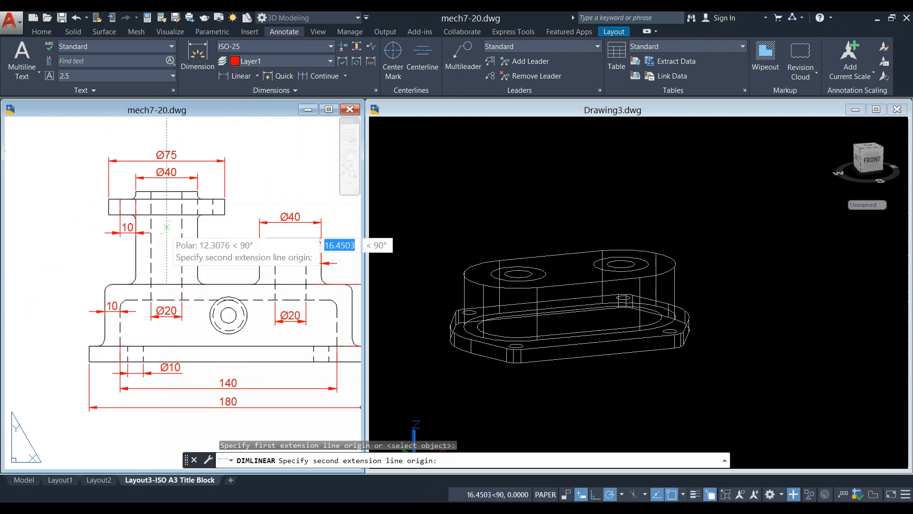
click(167, 191)
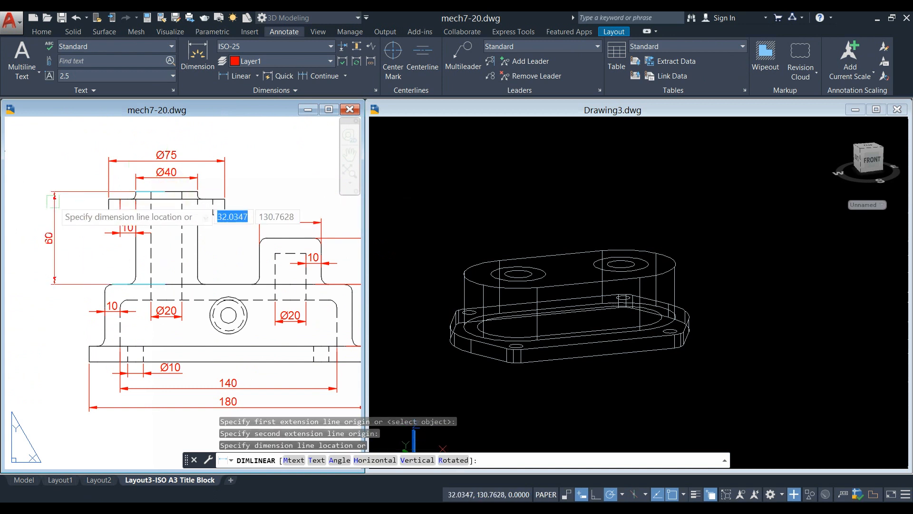
click(53, 202)
- In Drawing3.dwg, extrude the two concentric circles at the body's left-hand end 60 mm upward
click(533, 205)
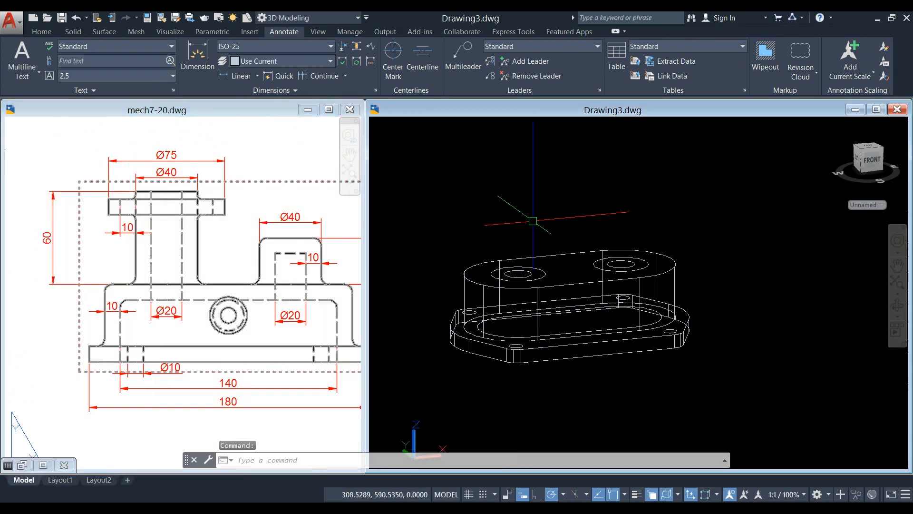
click(547, 273)
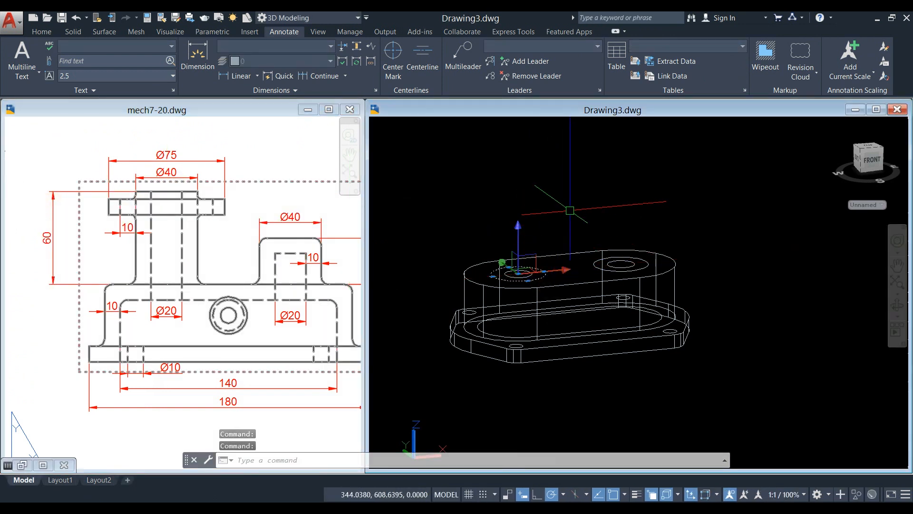
scroll(552, 218, up, 2)
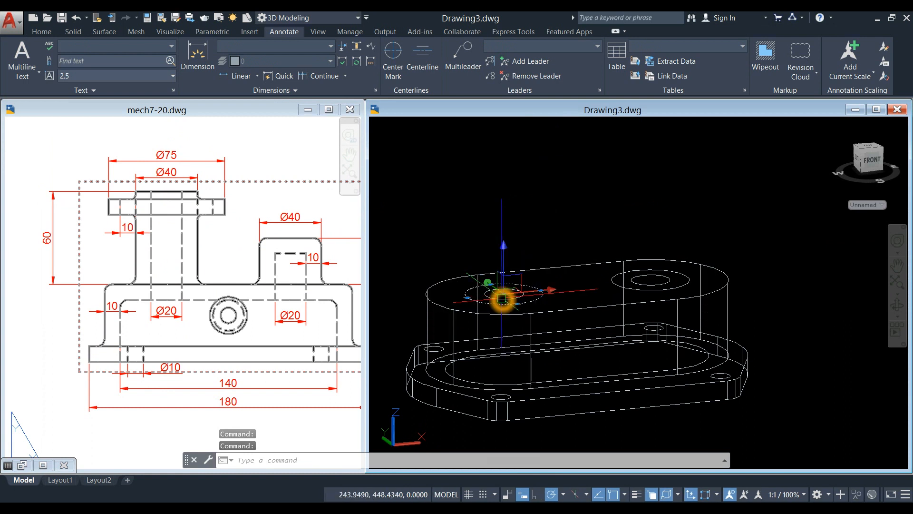
click(42, 32)
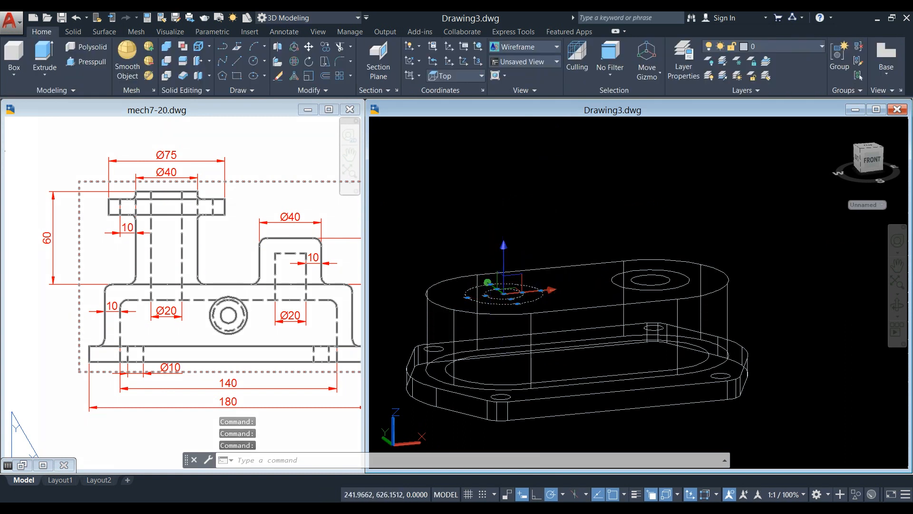
click(44, 53)
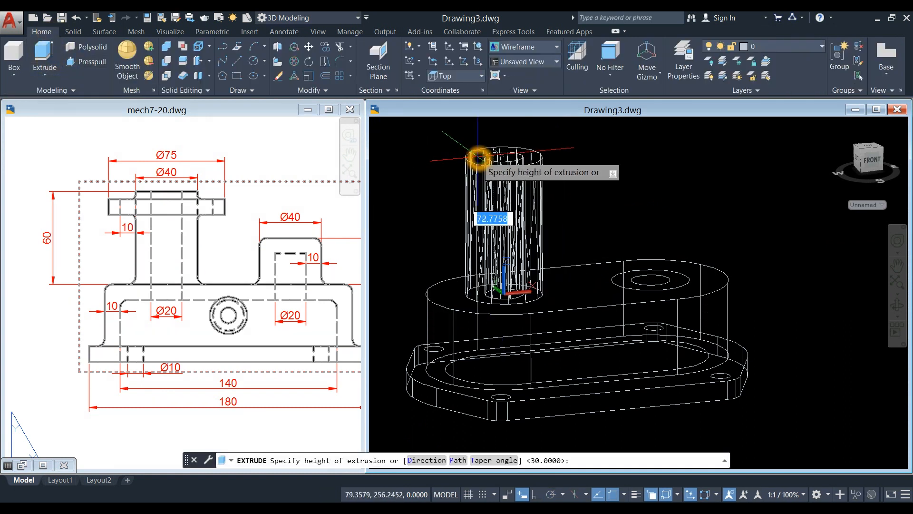
text(60)
key(Return)
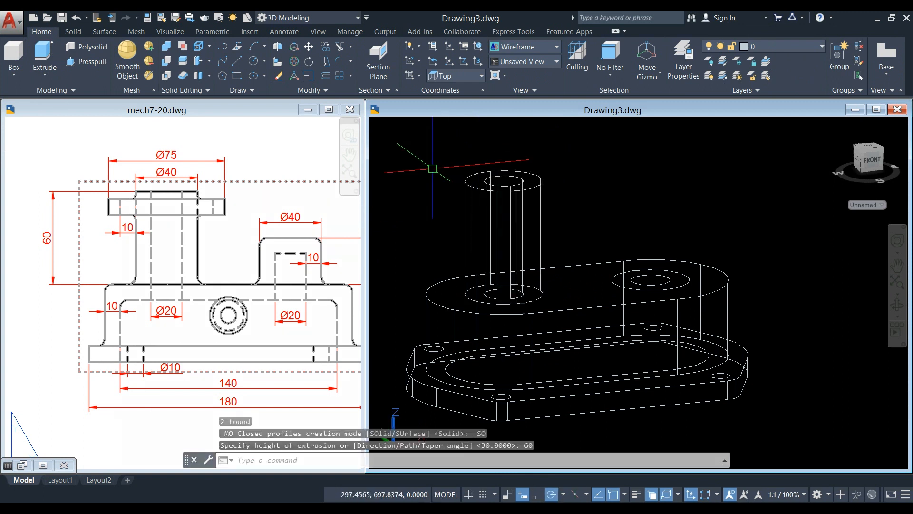
- Check the top flange in mech7-20.dwg and draw a 75 mm diameter circle centred on the tall cylinder's top face in Drawing3.dwg
click(234, 224)
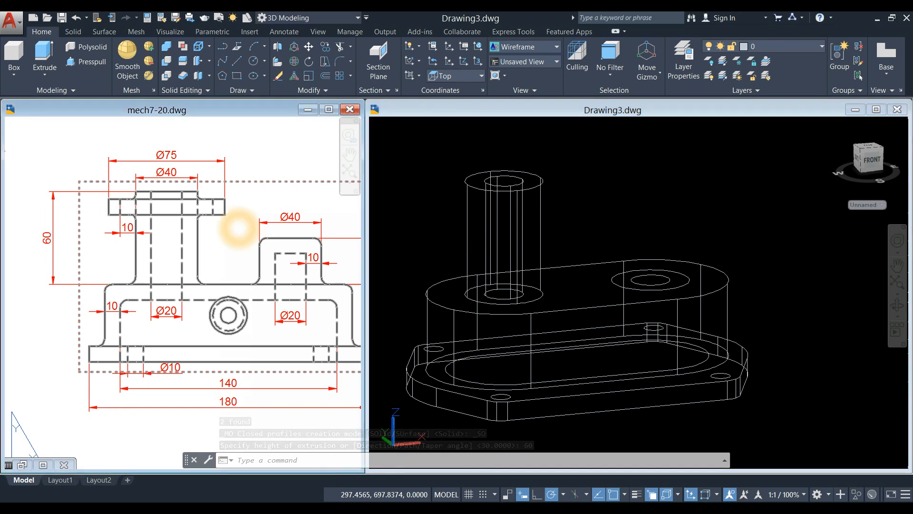
click(581, 209)
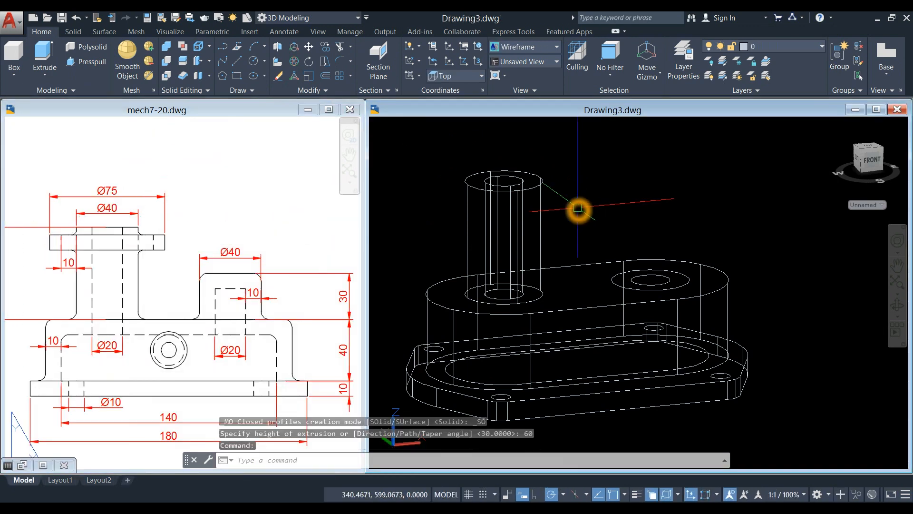
key(Return)
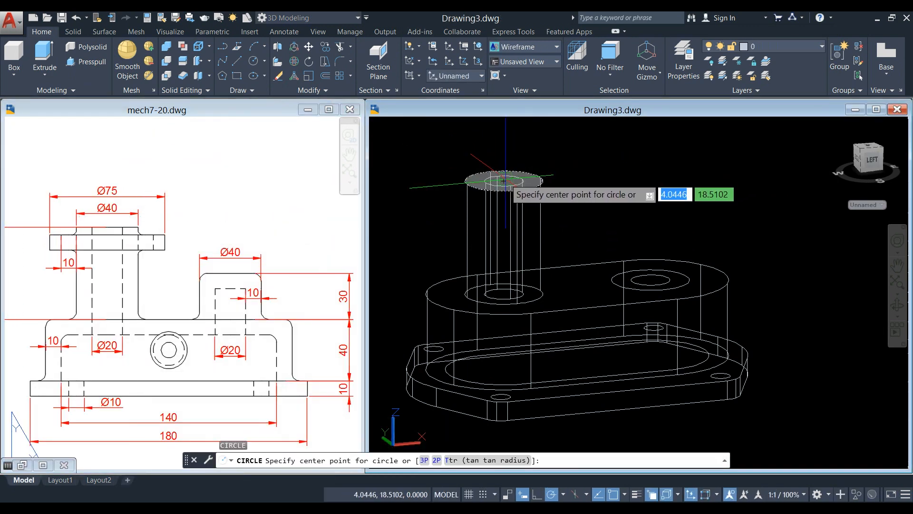
scroll(507, 180, up, 4)
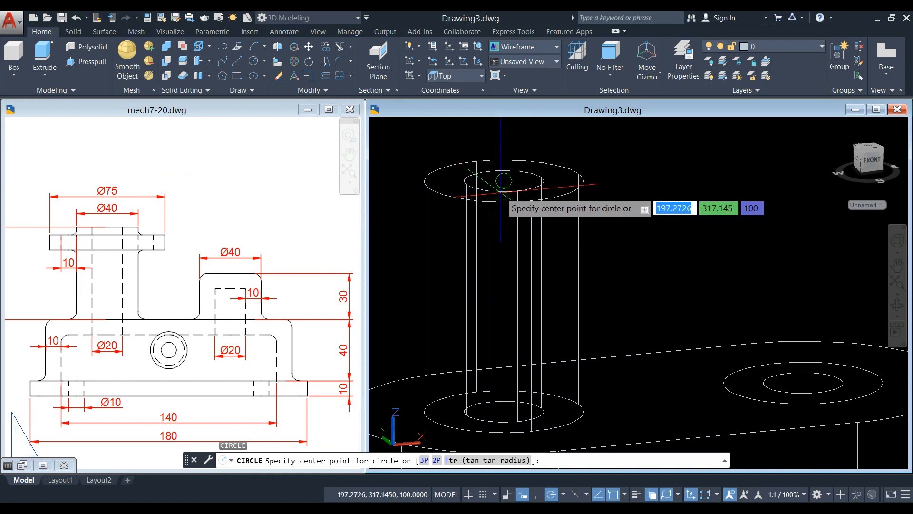
click(501, 193)
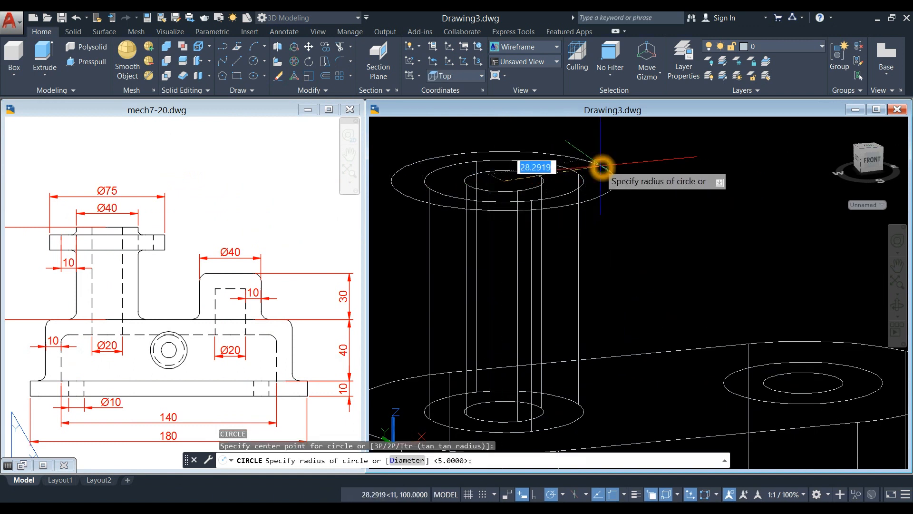
key(Return)
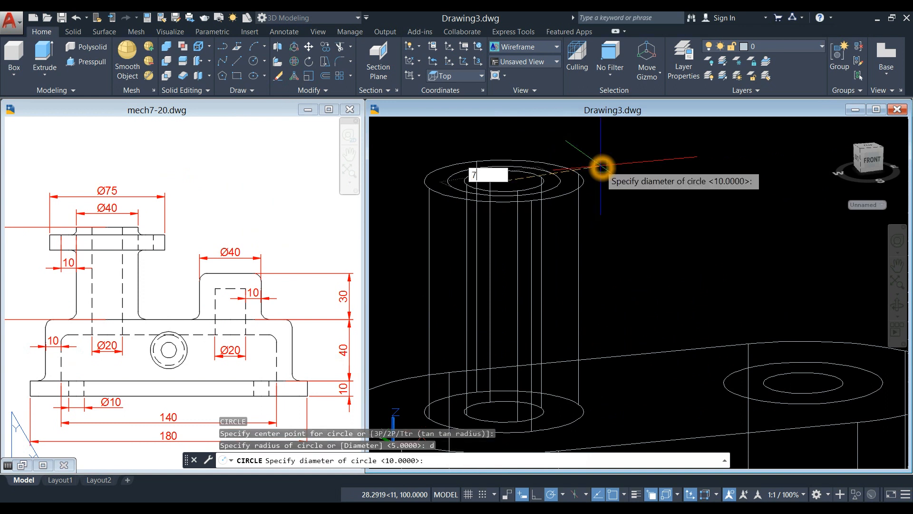
text(75)
key(Return)
- In mech7-20.dwg, add a vertical linear dimension between the tall boss's top edge and the top of its round flange
click(220, 197)
scroll(220, 197, down, 3)
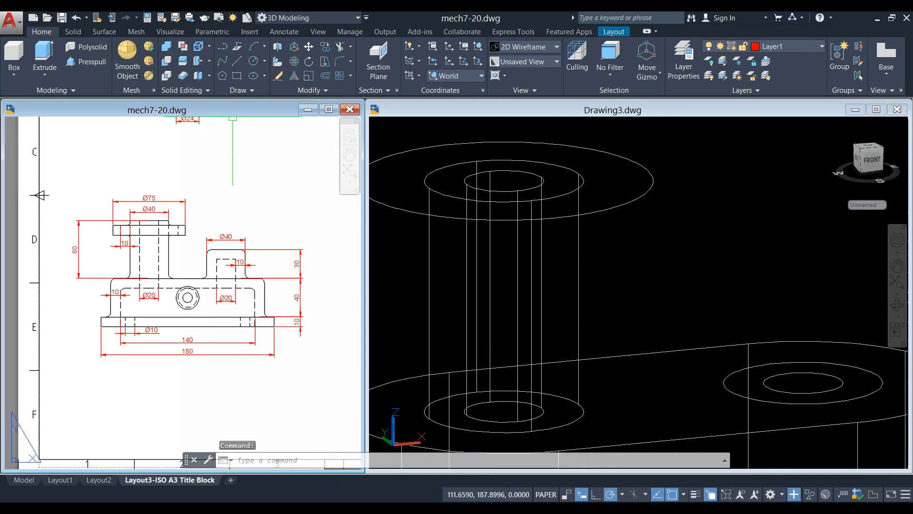
click(284, 32)
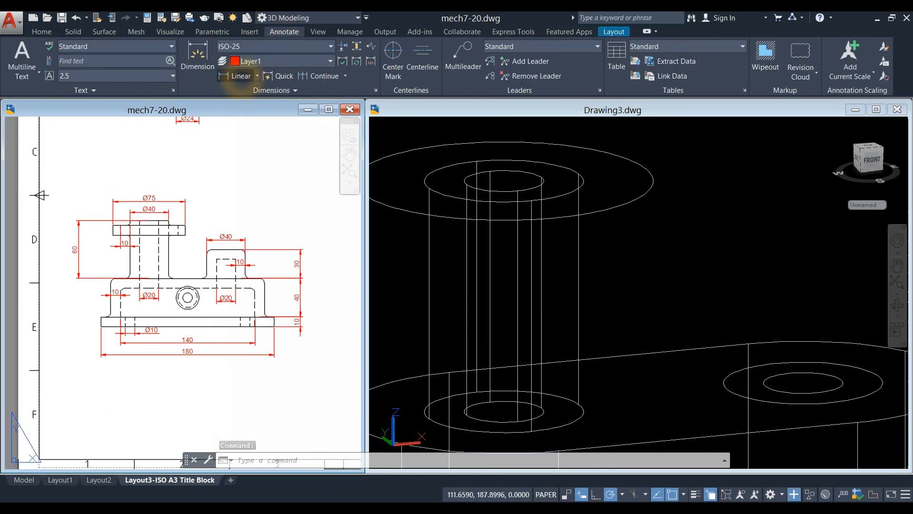
click(235, 81)
scroll(135, 230, up, 4)
click(171, 208)
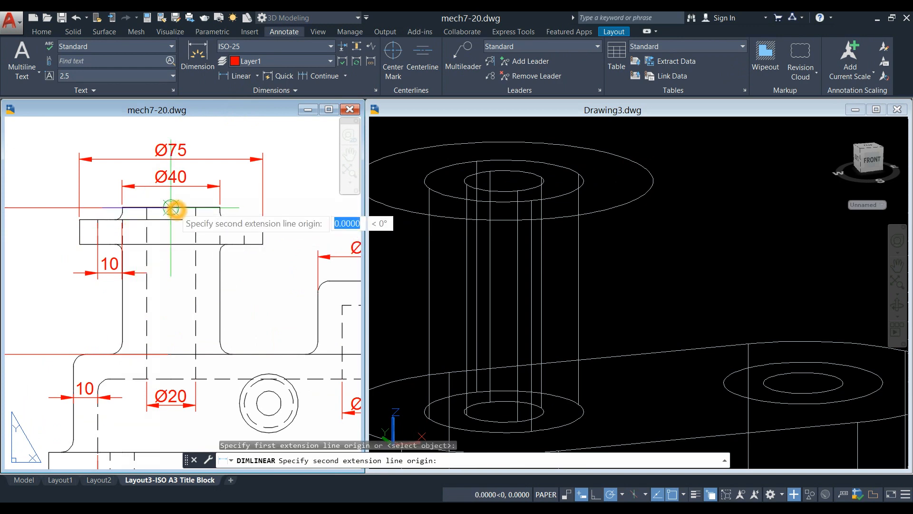
click(171, 220)
click(286, 220)
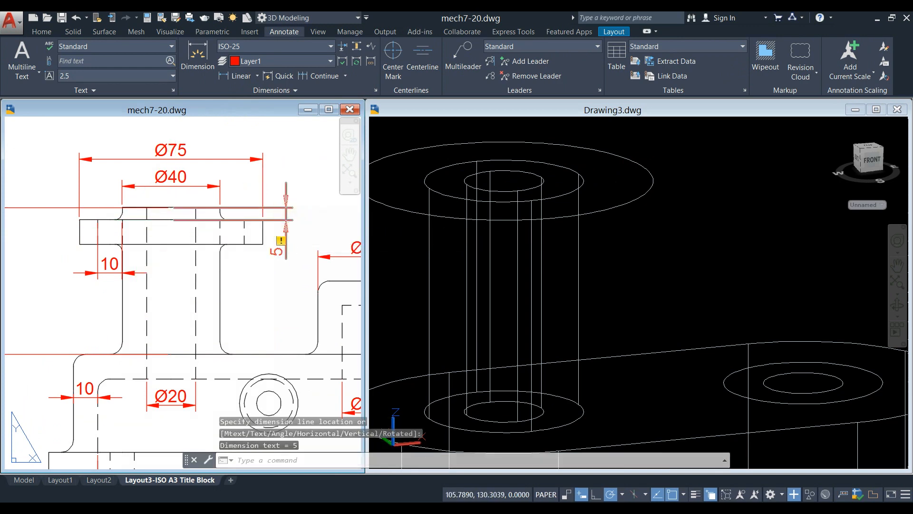
click(258, 278)
- In Drawing3.dwg, move the 75 mm circle straight down along the Z axis from the cylinder's top face
click(592, 165)
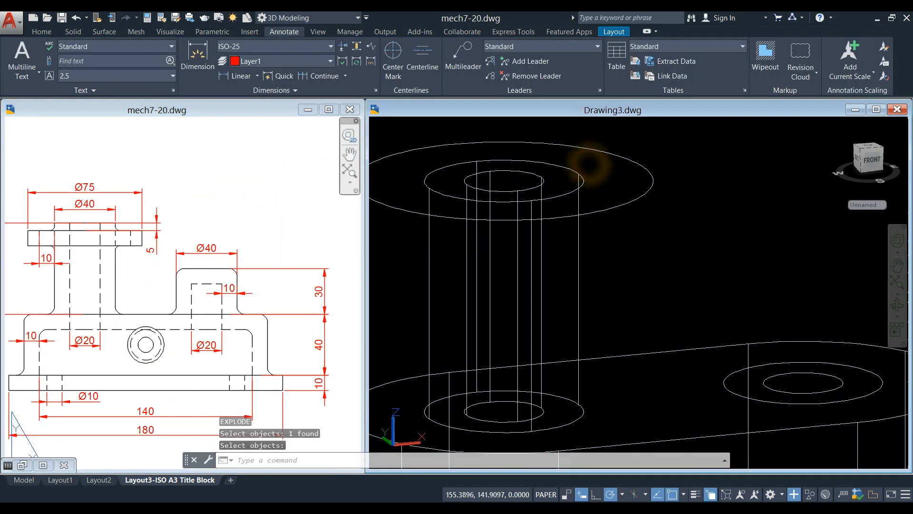
click(626, 157)
right_click(651, 133)
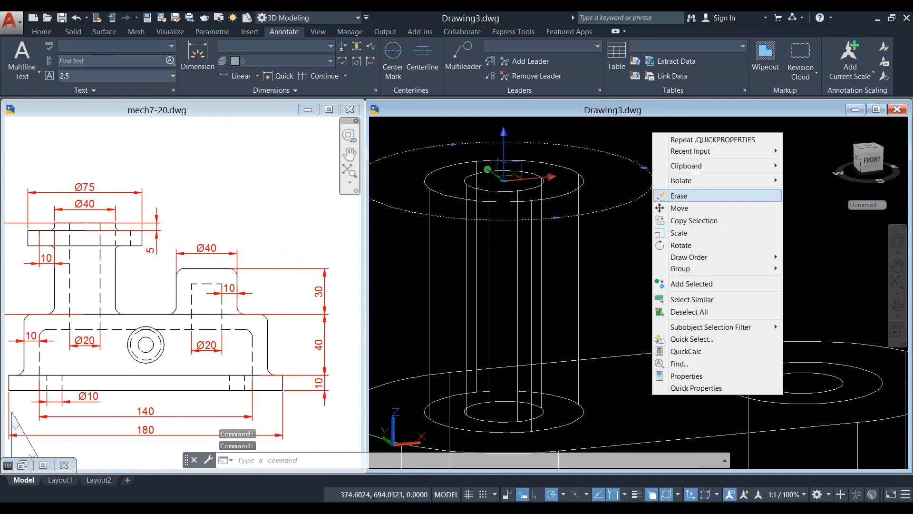
click(685, 206)
click(691, 173)
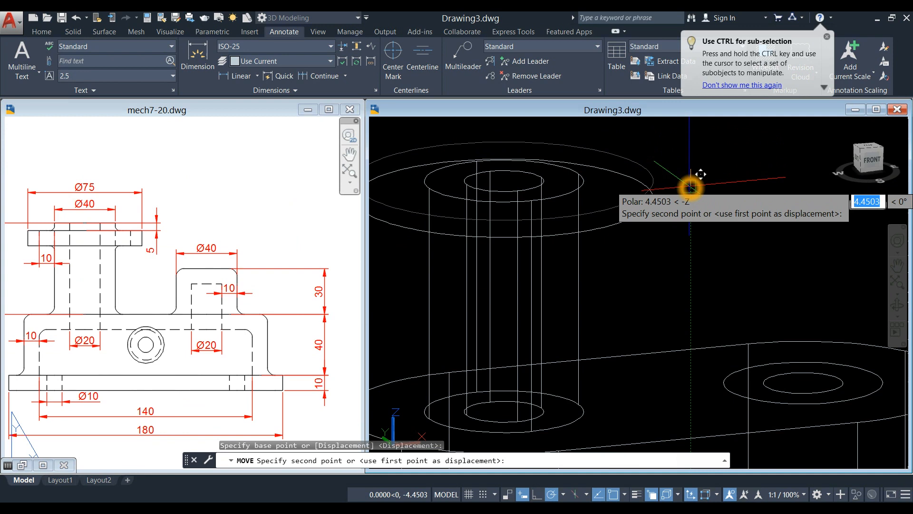
- Move the Ø75 flange circle 5 units straight down from the top of the tall cylinder
text(5)
key(Return)
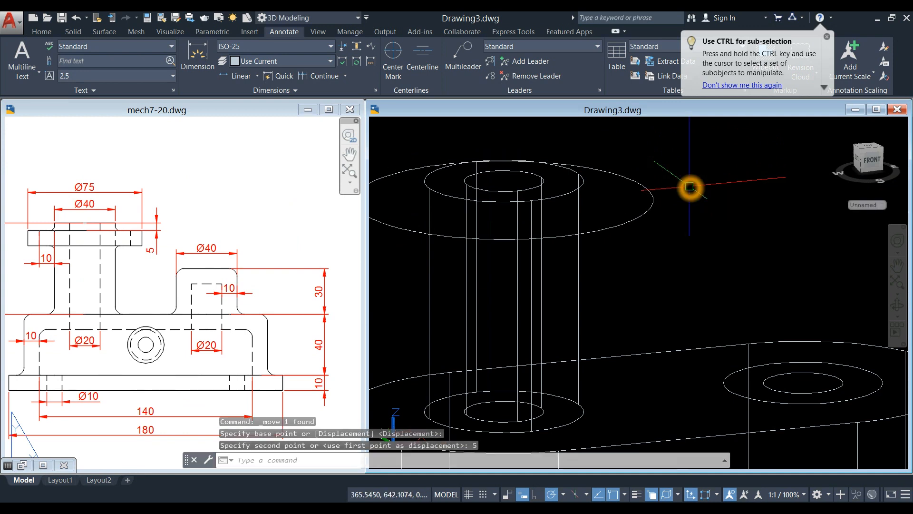
shift+middle_drag(657, 237, 640, 212)
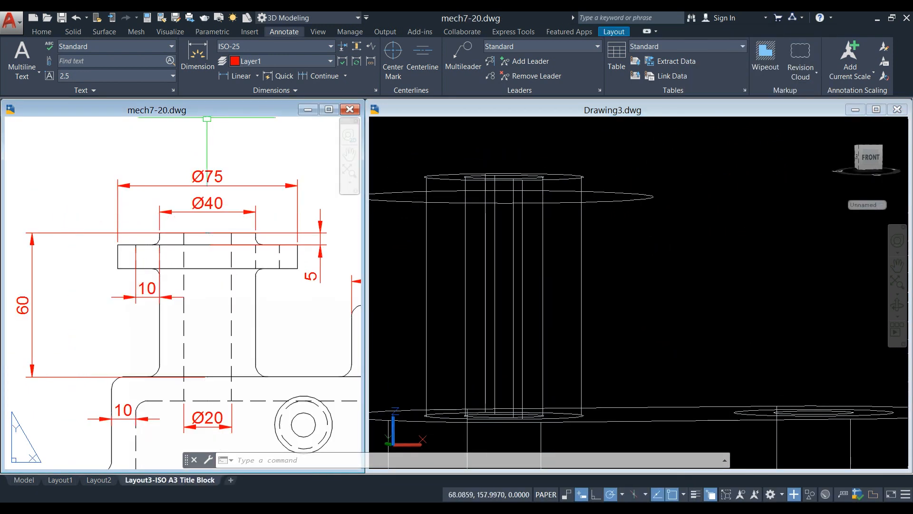
- Add a vertical linear dimension for the top flange's thickness on its outer edge in the mech7-20 reference drawing
click(237, 77)
scroll(102, 285, up, 5)
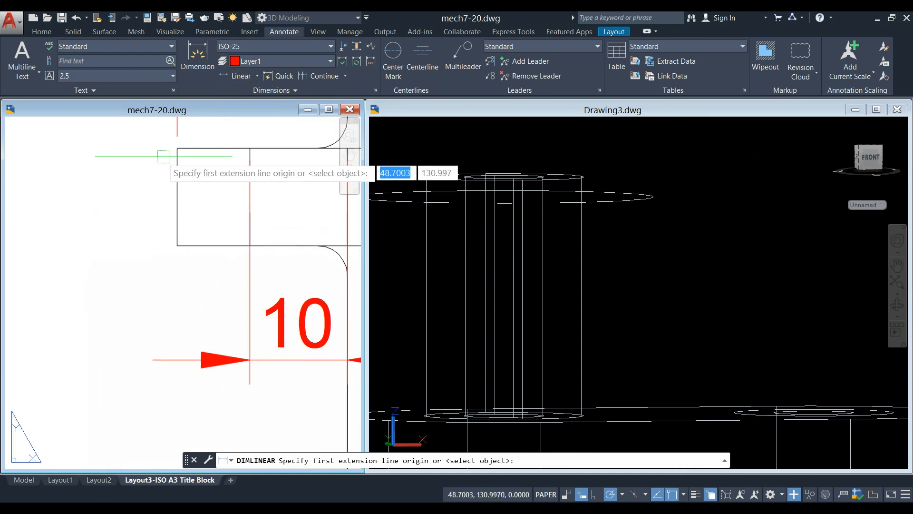
click(177, 148)
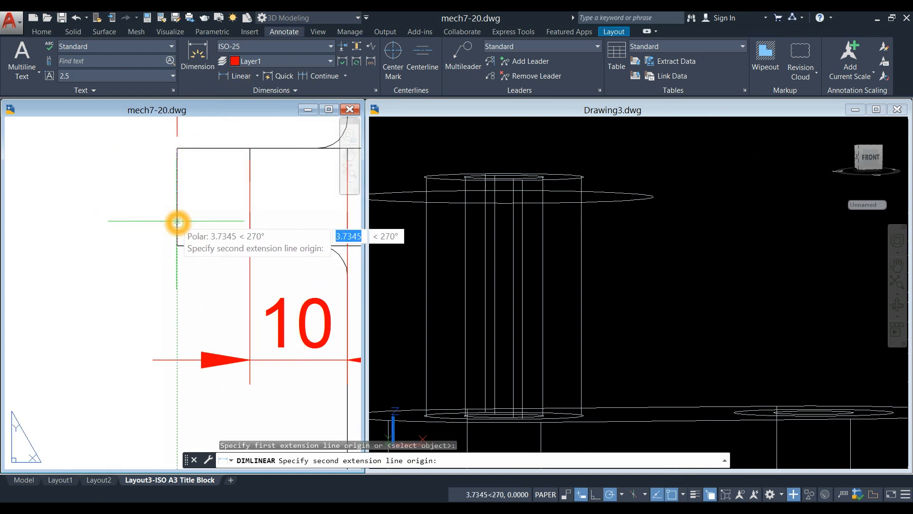
click(177, 245)
click(131, 254)
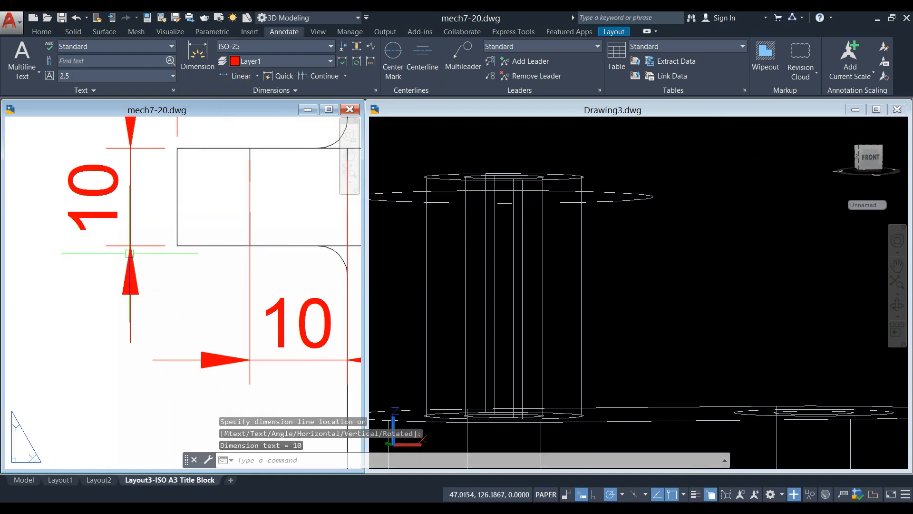
scroll(131, 254, down, 4)
- Extrude the Ø75 circle in Drawing3 downward by 10 units to form the flange
click(608, 265)
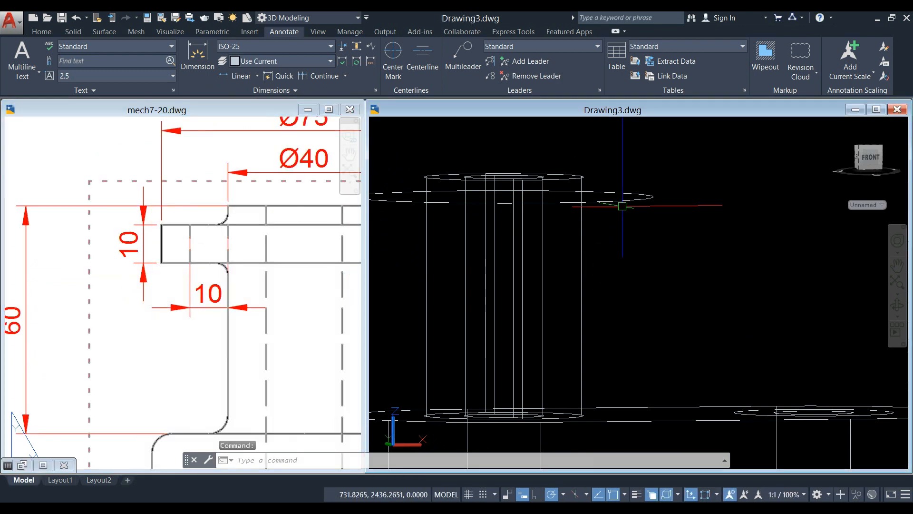
click(622, 206)
click(42, 33)
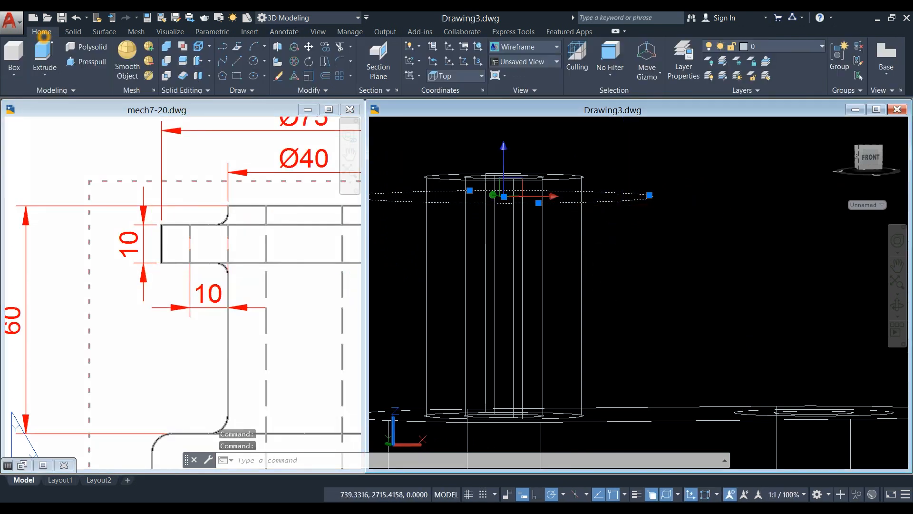
click(44, 54)
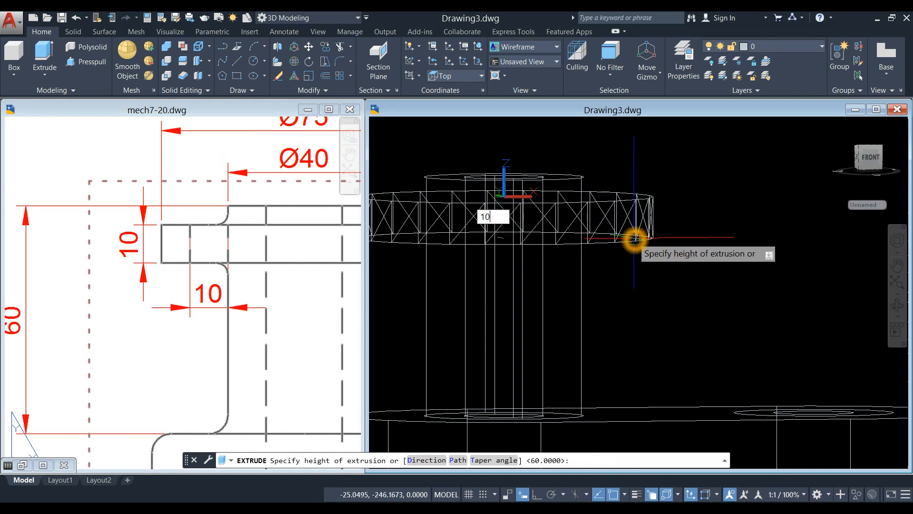
text(10)
key(Return)
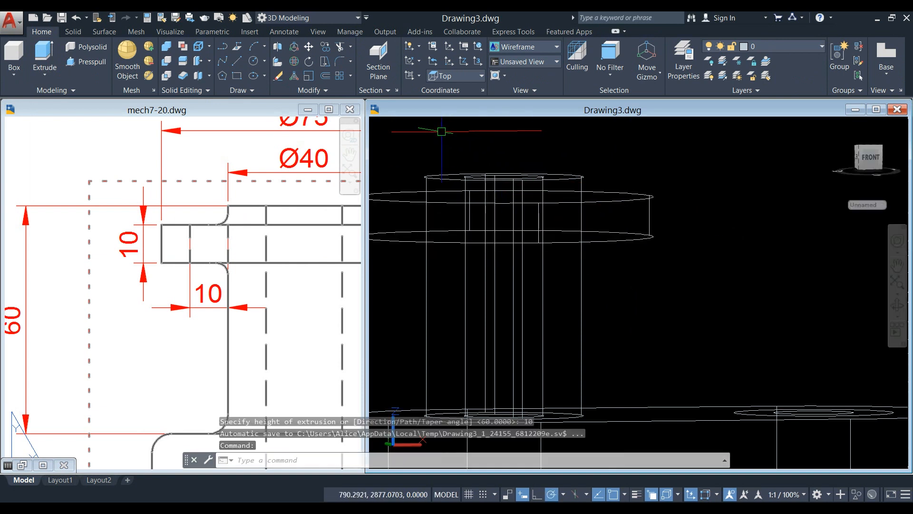
- Set the model's visual style to Shaded with edges and bring the reference drawing's full front view into sight
click(445, 123)
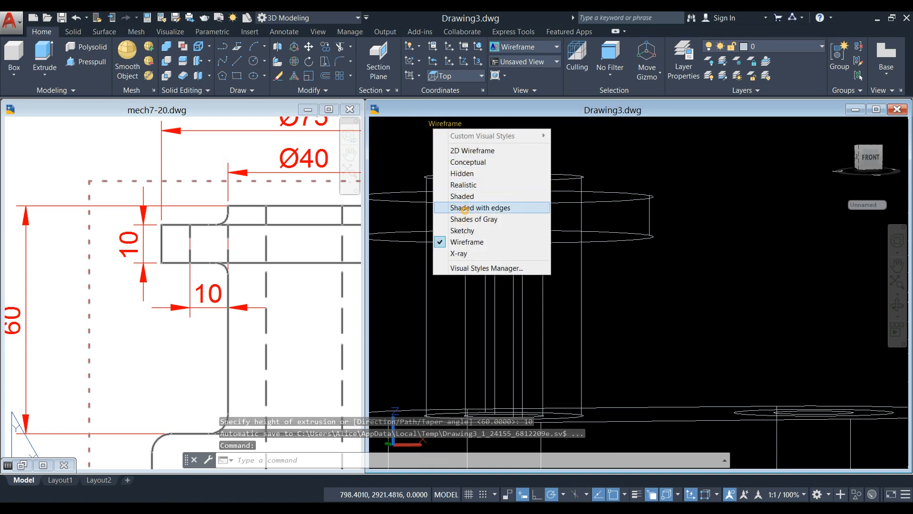
click(464, 206)
scroll(573, 196, down, 2)
shift+middle_drag(575, 196, 619, 238)
click(330, 340)
scroll(305, 320, down, 4)
mouse_move(306, 320)
middle_down()
mouse_move(263, 296)
mouse_move(205, 240)
mouse_move(173, 242)
middle_up()
click(581, 224)
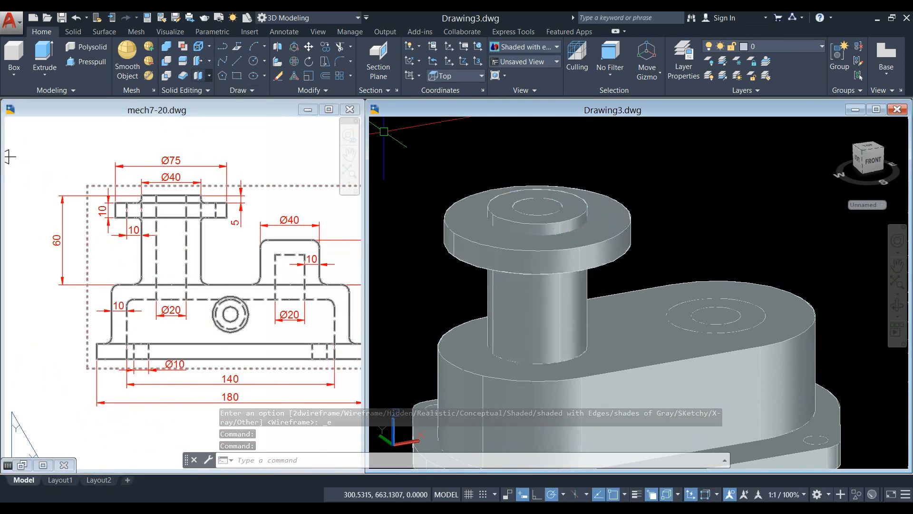
- Union the flange, the tall outer cylinder and the rounded upper body into one solid
click(167, 46)
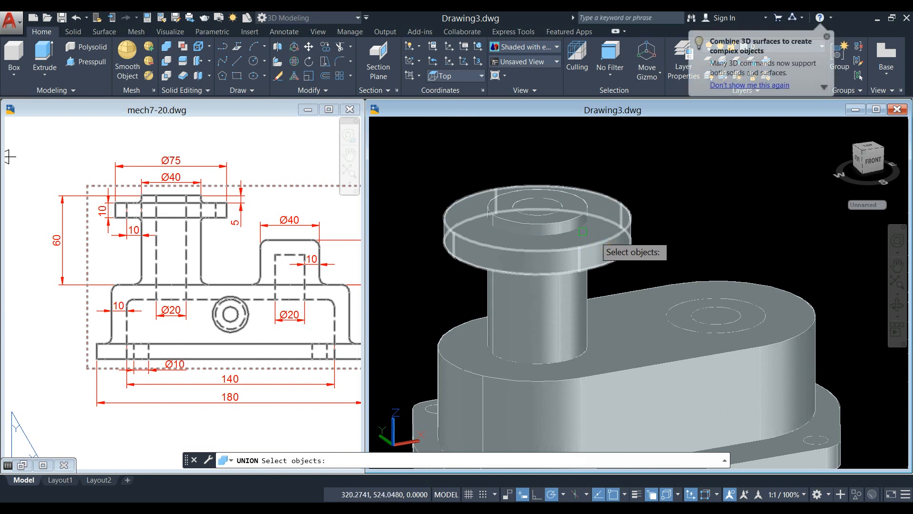
click(626, 238)
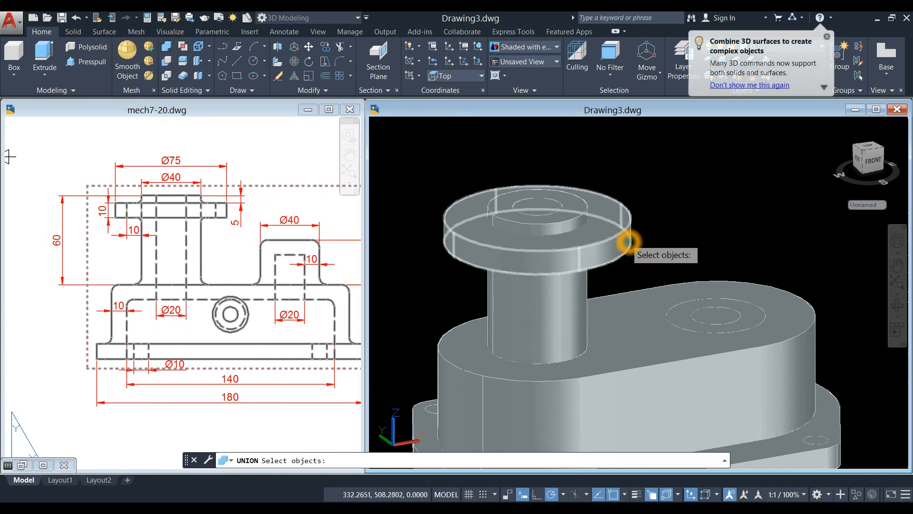
click(554, 221)
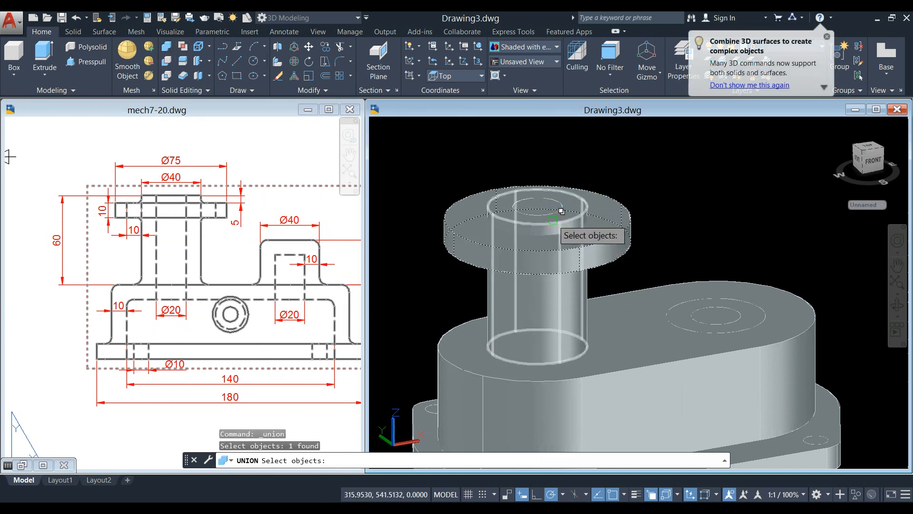
click(552, 222)
click(460, 370)
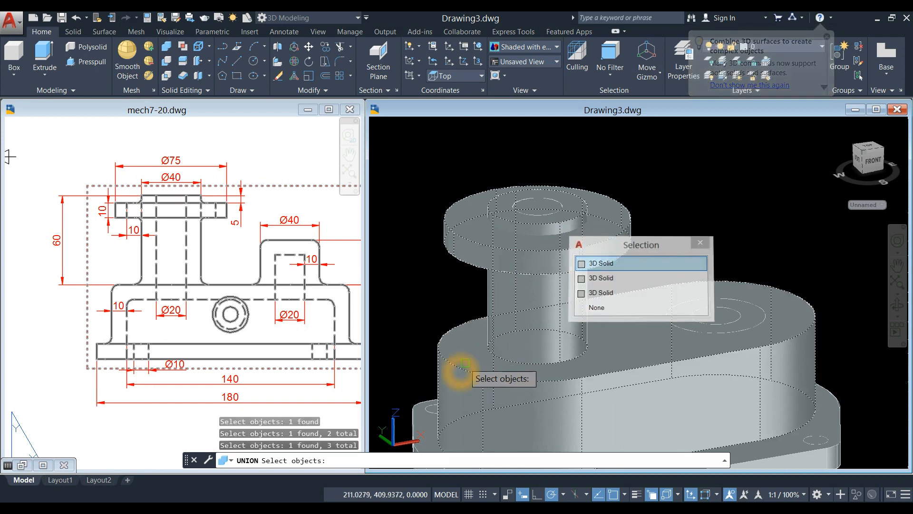
scroll(532, 272, down, 2)
middle_drag(532, 272, 516, 276)
scroll(516, 276, down, 1)
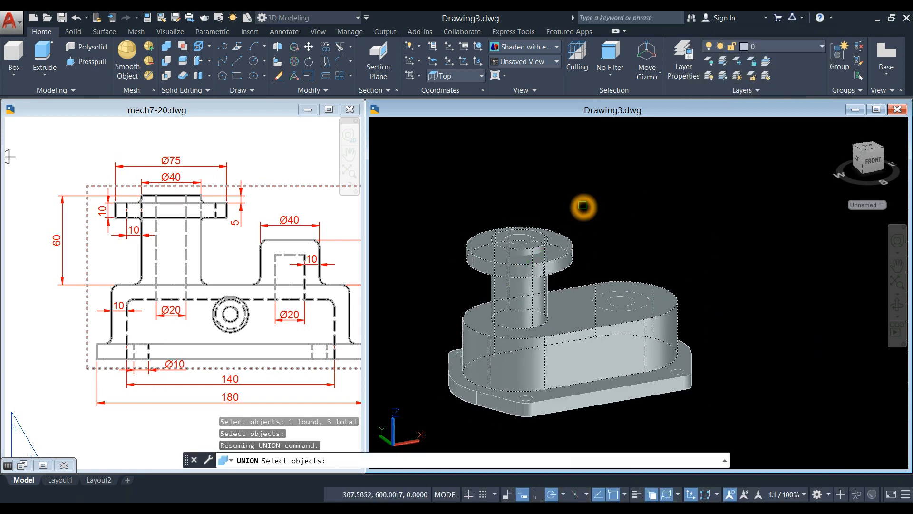
key(Return)
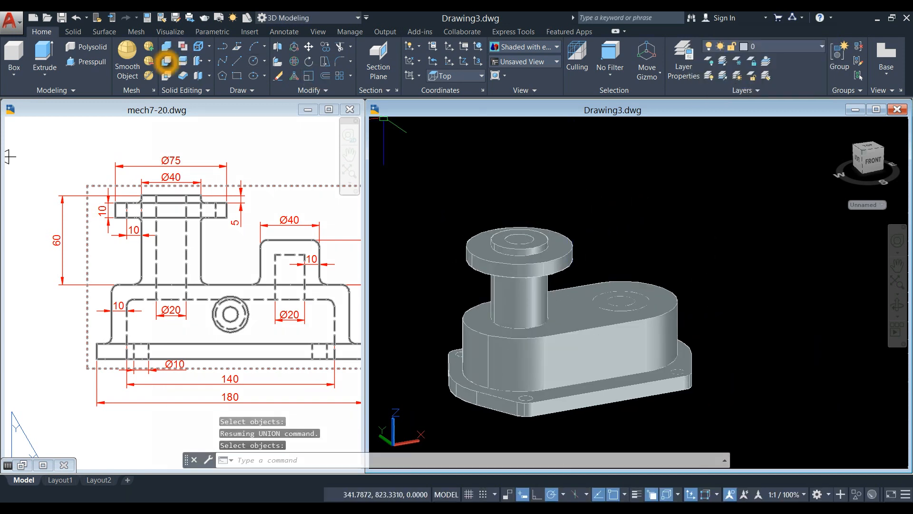
- Subtract the inner Ø20 cylinder from the combined solid to bore the tall post
click(166, 61)
scroll(566, 250, up, 4)
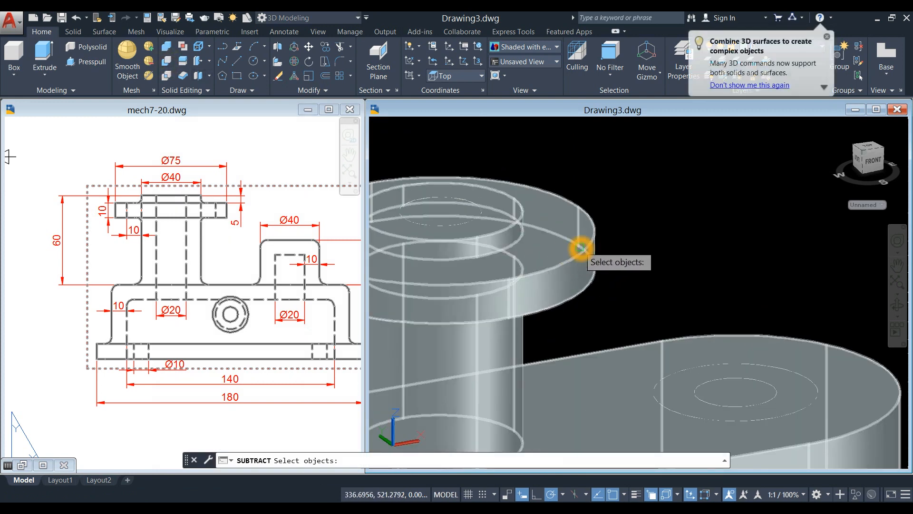
click(581, 248)
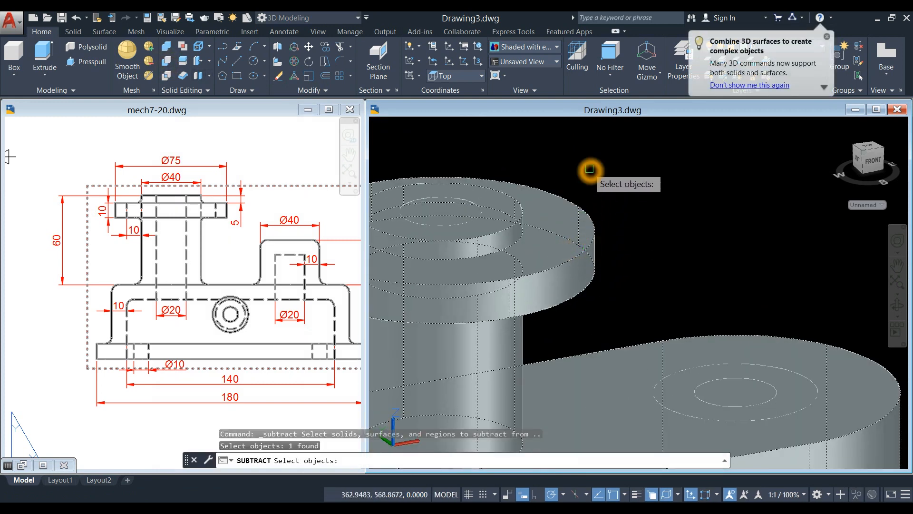
key(Return)
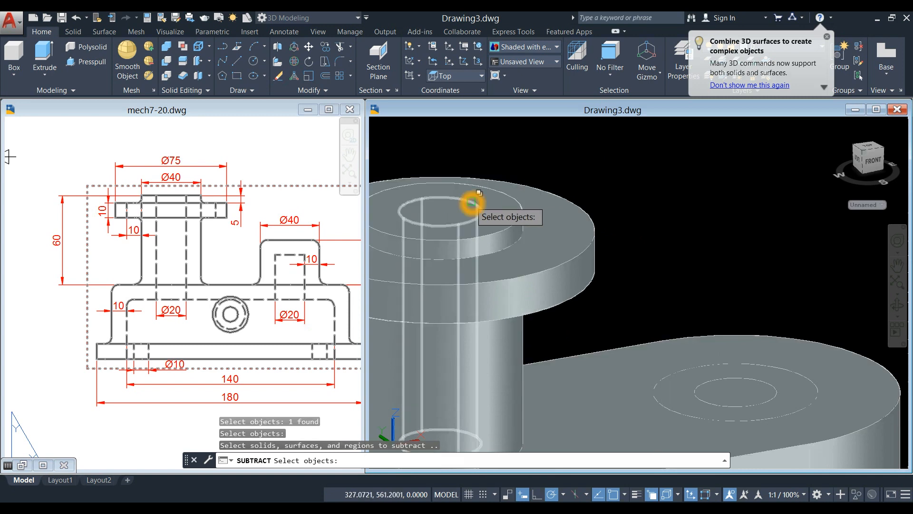
click(473, 202)
click(533, 242)
key(Return)
scroll(596, 163, down, 3)
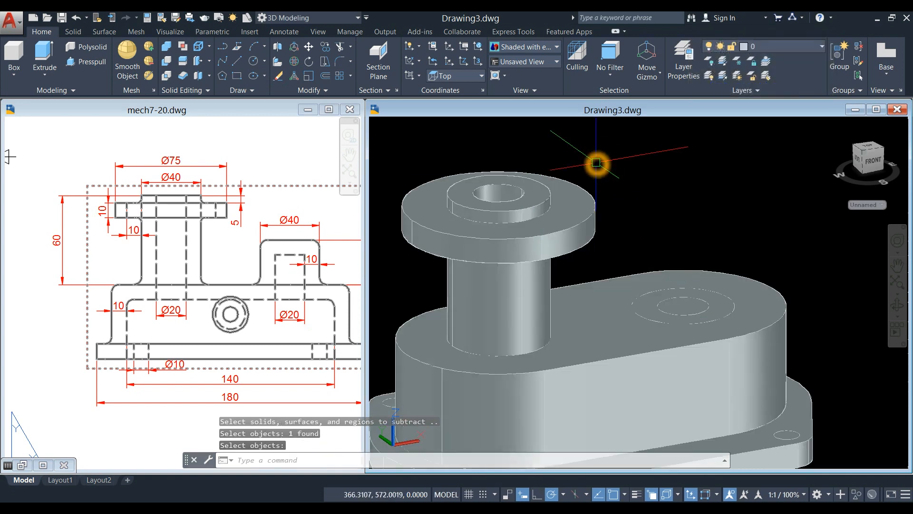
- Union the base plate with the combined upper body and flanged post
mouse_move(597, 164)
shift+middle_down()
mouse_move(581, 267)
mouse_move(597, 164)
shift+middle_up()
scroll(565, 230, down, 3)
middle_drag(564, 230, 553, 198)
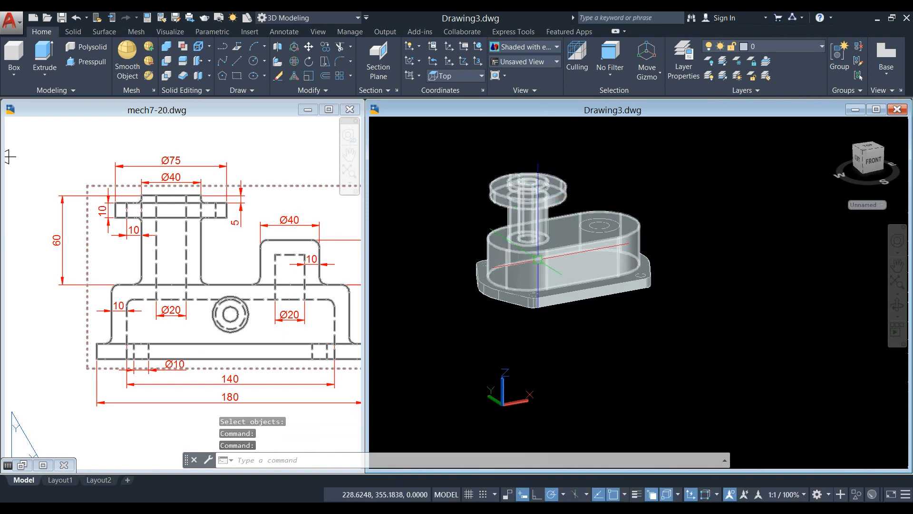
scroll(549, 266, up, 1)
shift+middle_drag(566, 284, 556, 310)
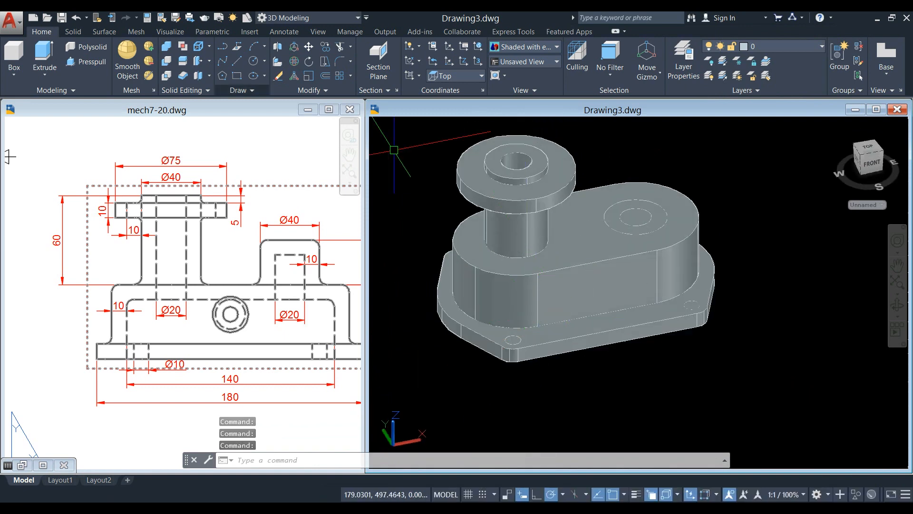
click(172, 52)
click(595, 289)
click(582, 333)
right_click(743, 202)
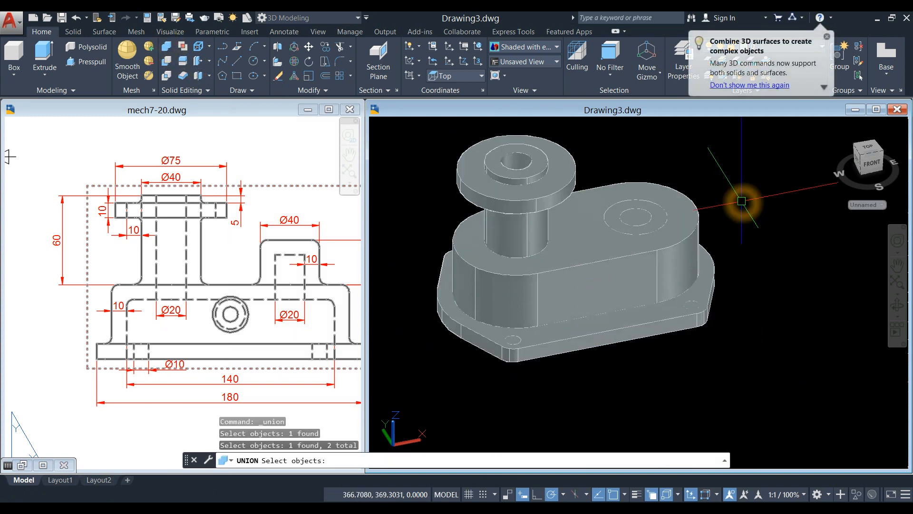
- Presspull the circular bottom face of the post's bore down past the base to cut through the body
shift+middle_drag(593, 263, 594, 265)
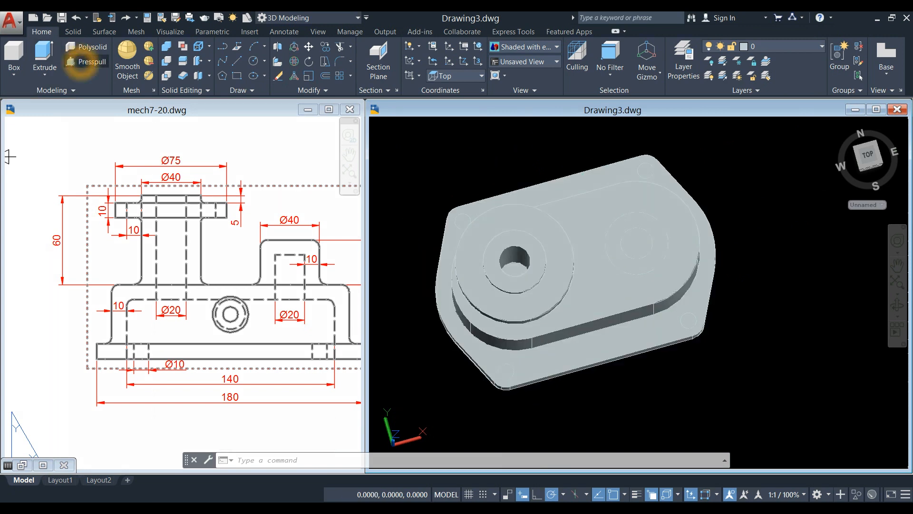
click(82, 62)
scroll(525, 309, up, 3)
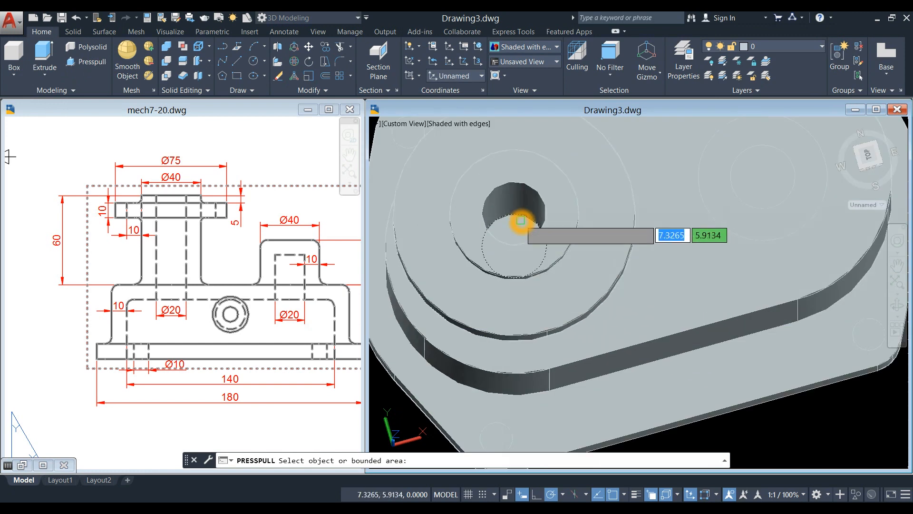
click(521, 220)
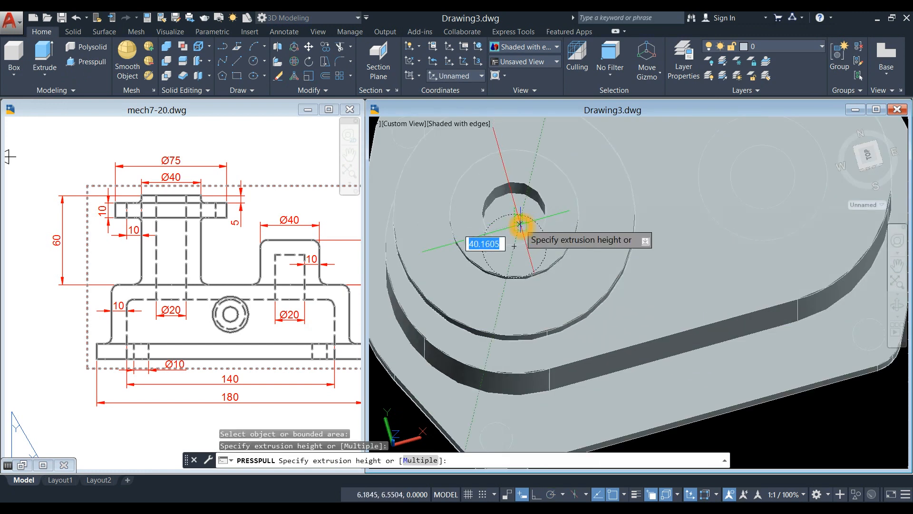
scroll(520, 220, down, 4)
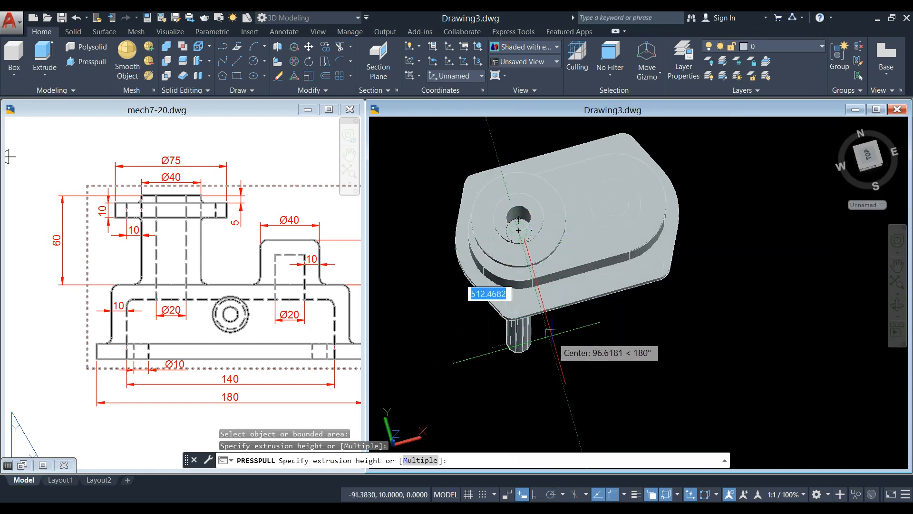
click(573, 358)
shift+middle_drag(584, 332, 553, 314)
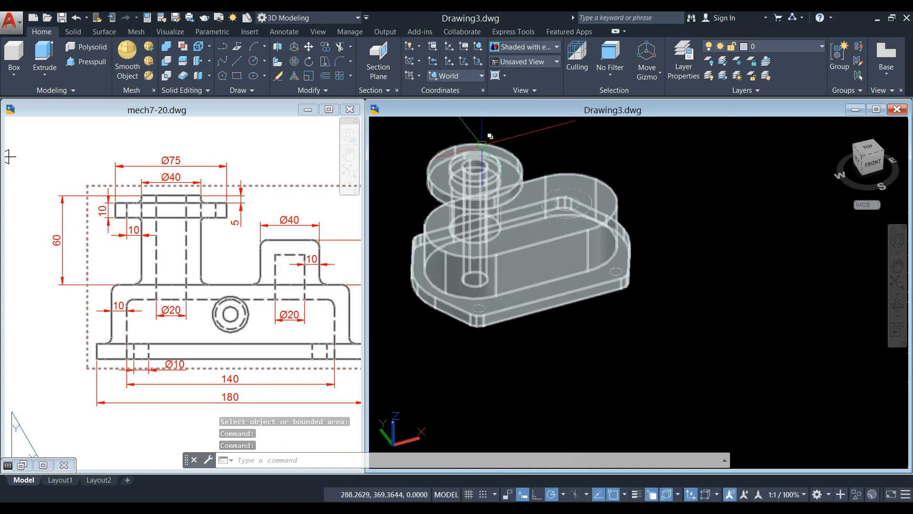
- Switch to the Wireframe visual style and extrude the Ø40 and Ø20 boss circles on the body's top face 30 units upward
click(458, 124)
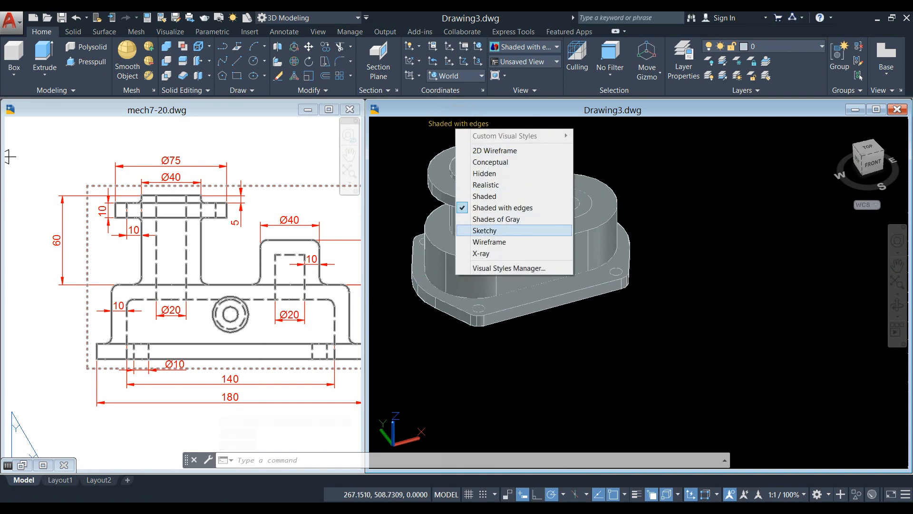
click(475, 242)
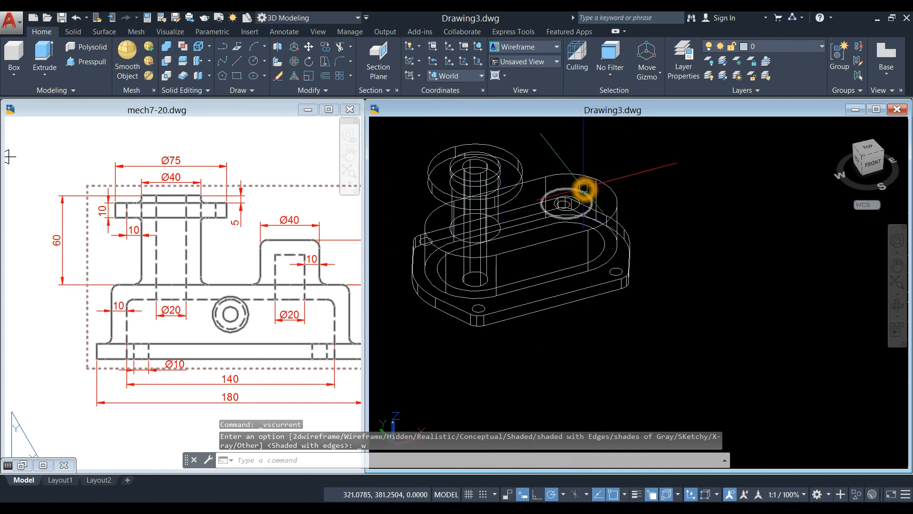
click(584, 188)
scroll(582, 210, up, 5)
click(559, 194)
scroll(560, 194, down, 4)
middle_drag(278, 316, 193, 313)
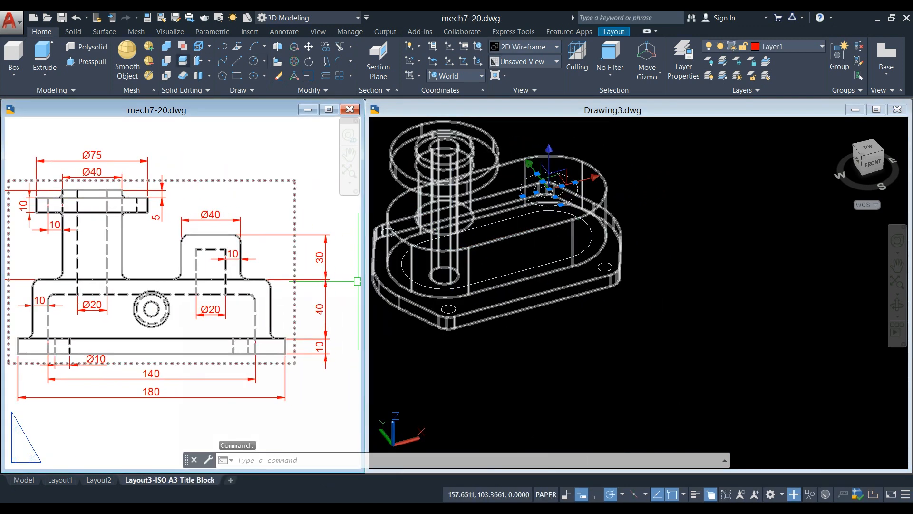
click(44, 55)
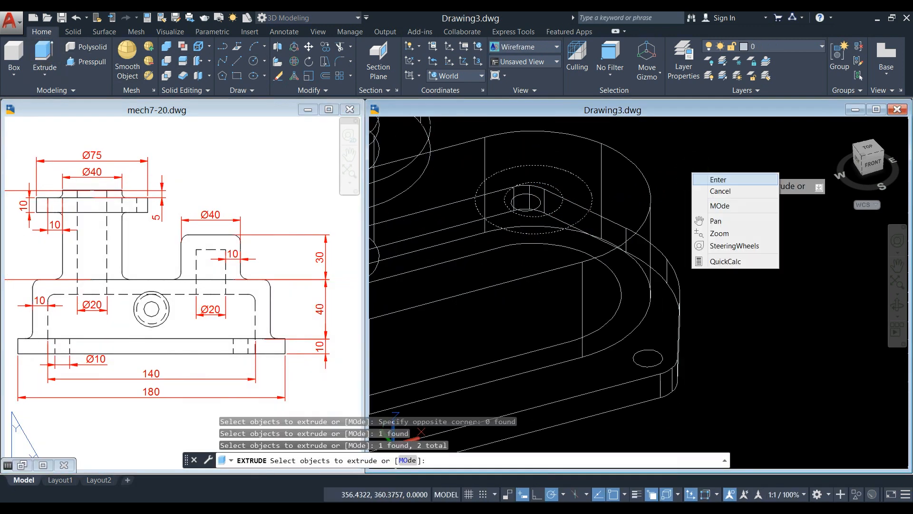
click(714, 179)
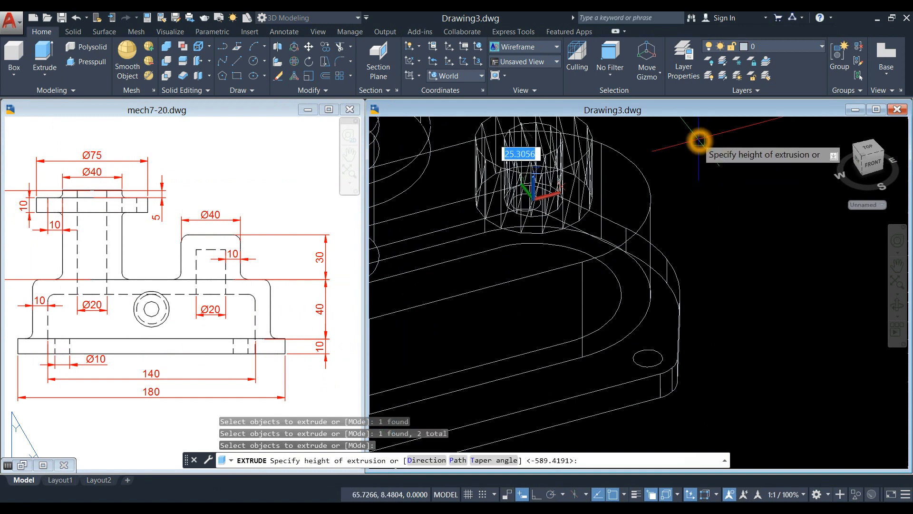
key(Return)
middle_drag(700, 141, 743, 189)
click(709, 195)
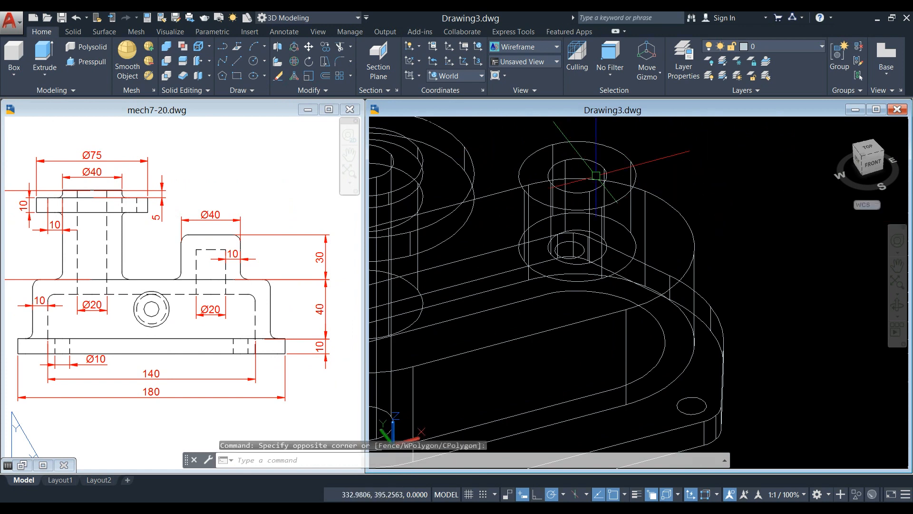
click(590, 192)
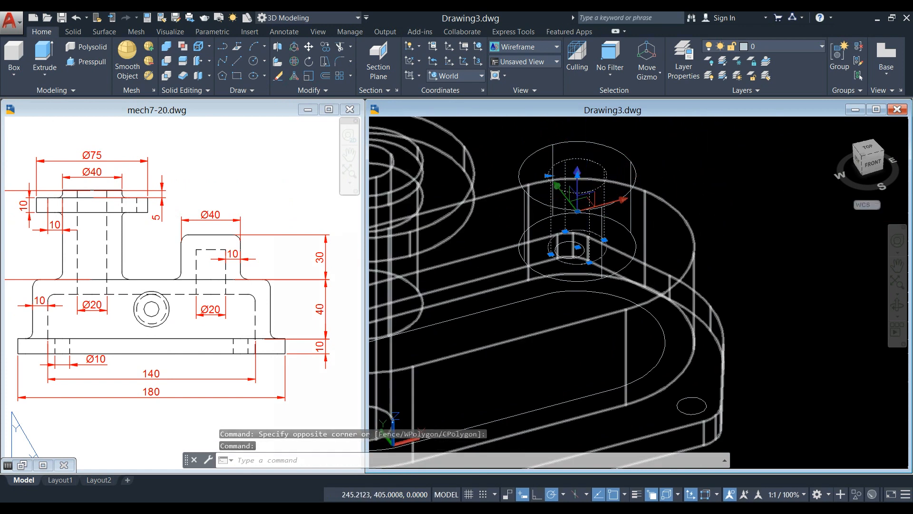
key(Escape)
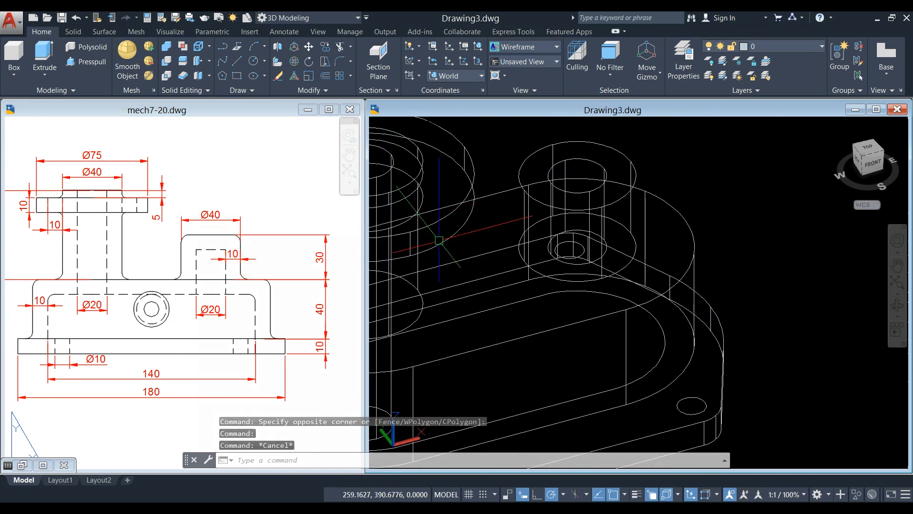
click(571, 198)
click(272, 279)
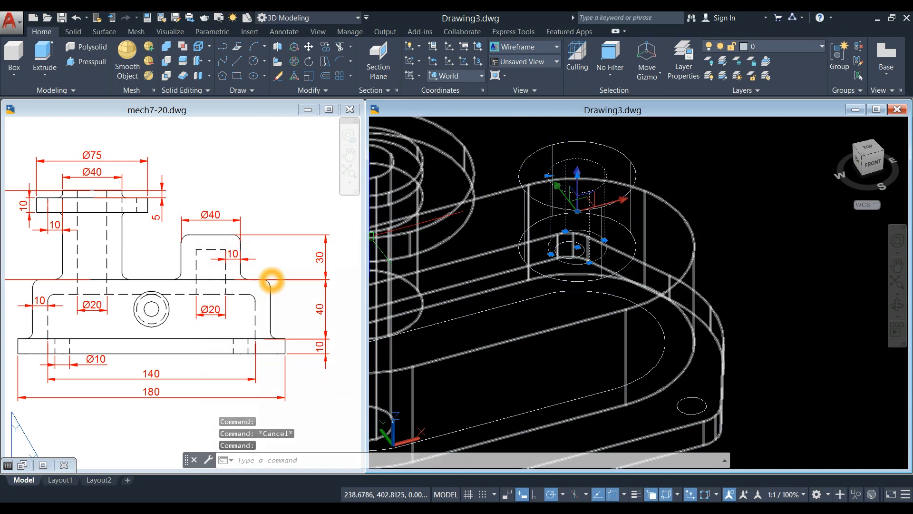
key(Escape)
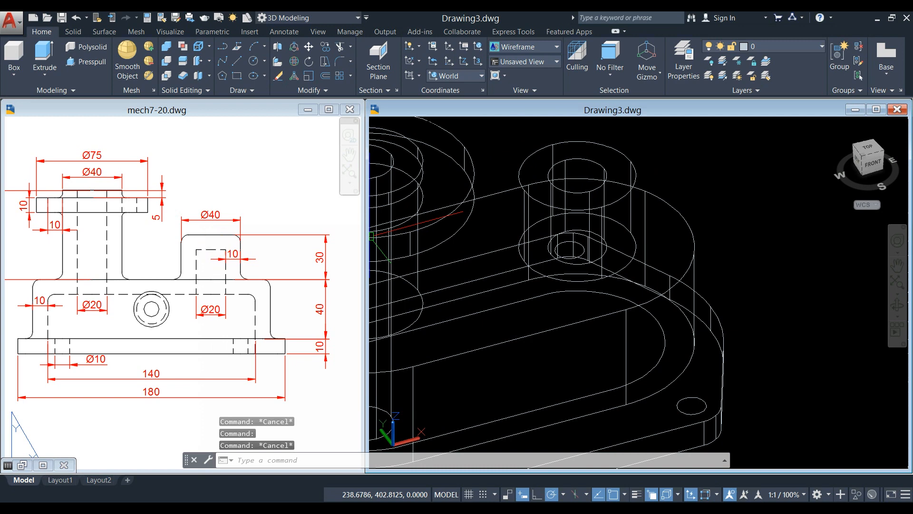
- Move the inner Ø20 cylinder of the second boss 10 units straight down along Z
click(580, 190)
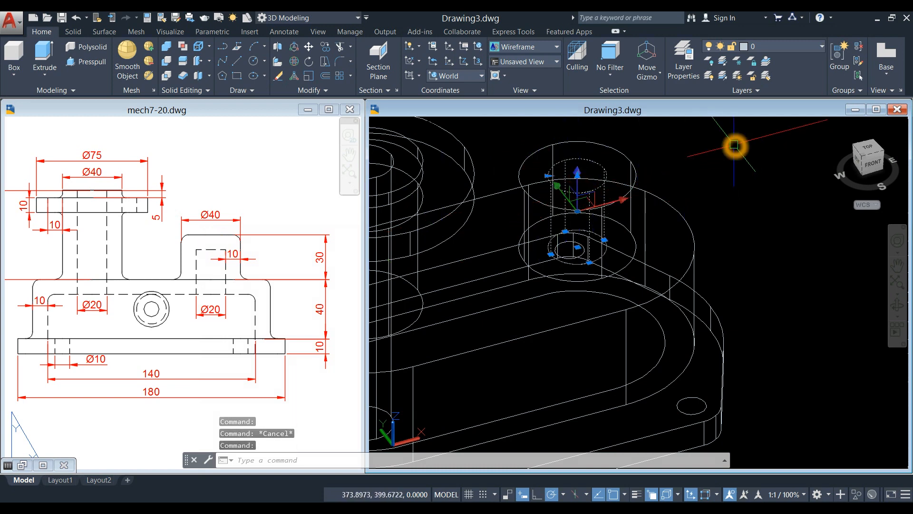
right_click(735, 145)
click(762, 222)
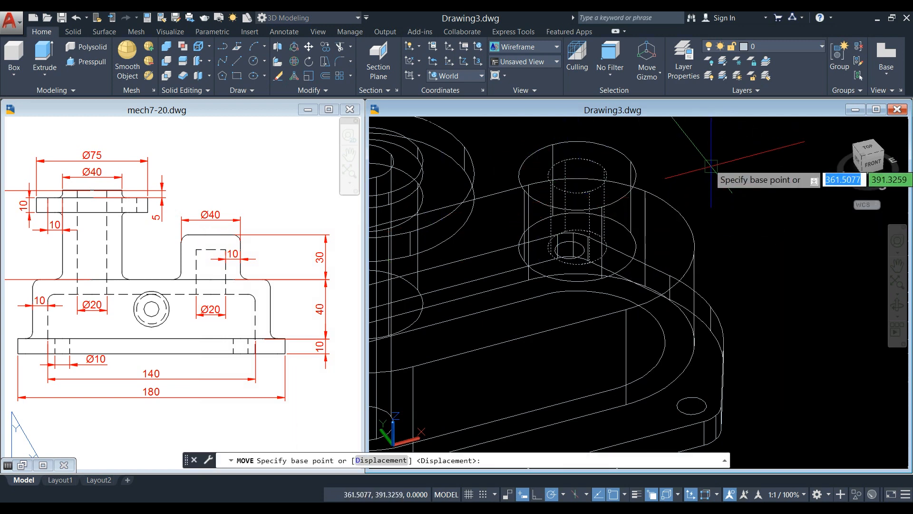
click(723, 160)
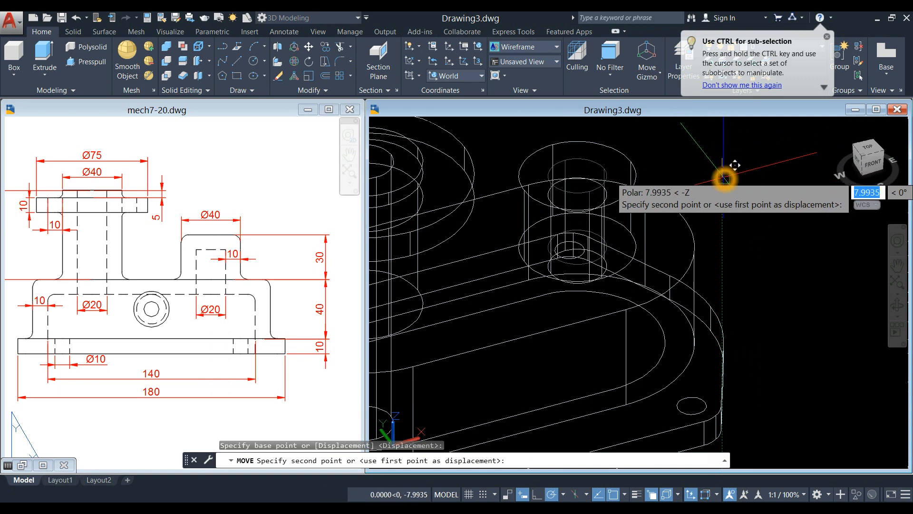
key(Return)
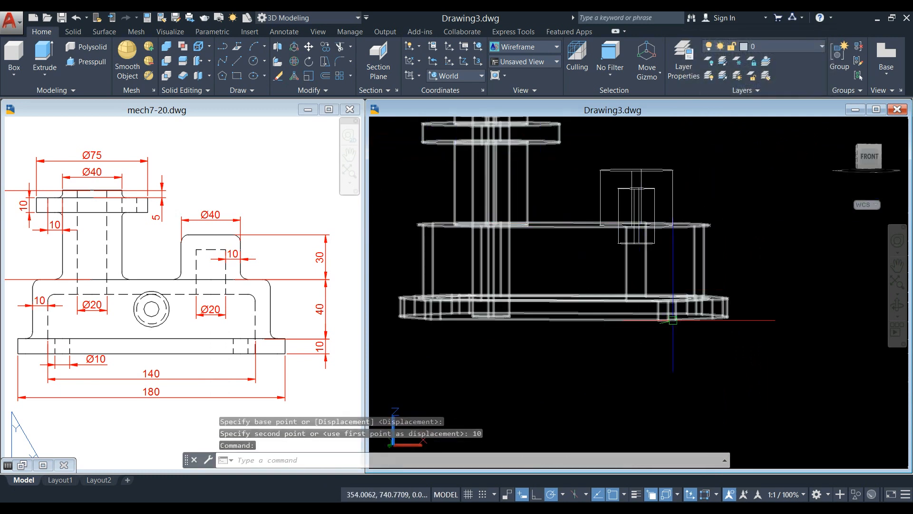
- Subtract the lowered Ø20 cylinder from the Ø40 boss and the main body together
shift+middle_drag(673, 320, 482, 258)
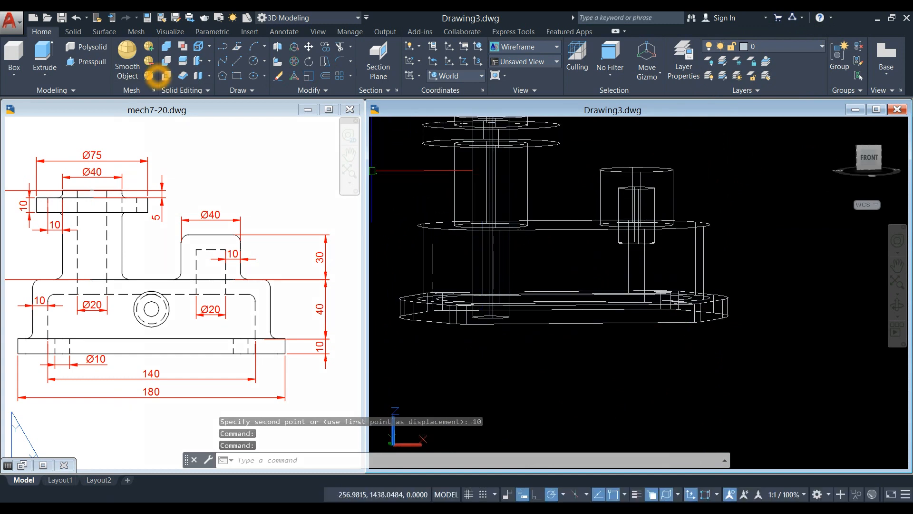
click(167, 61)
click(674, 186)
click(696, 229)
right_click(731, 182)
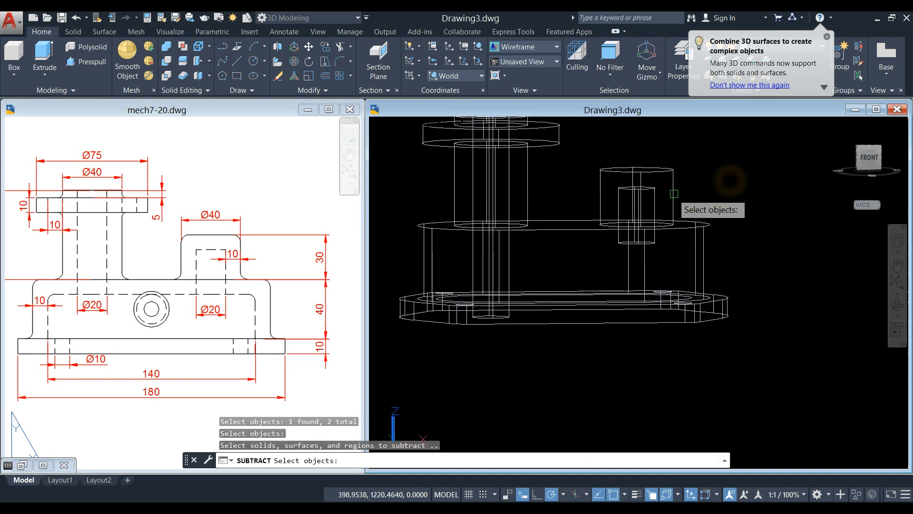
click(653, 200)
right_click(712, 175)
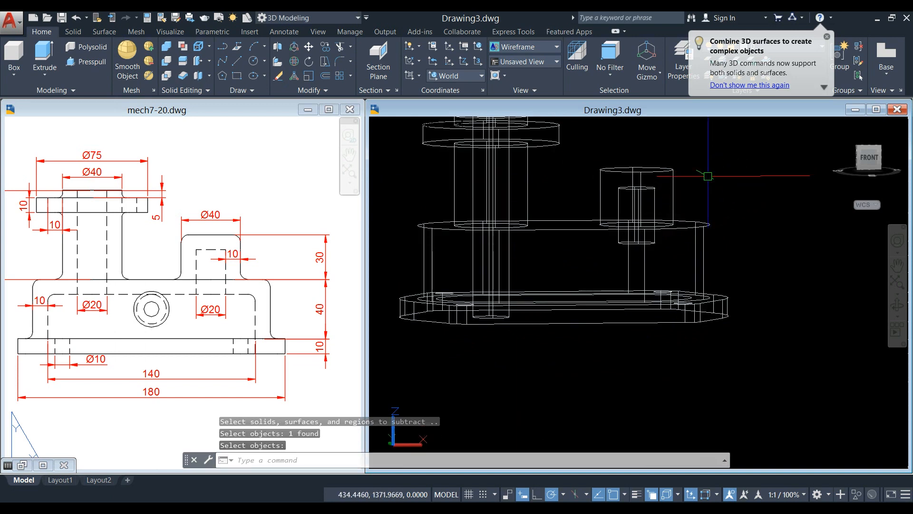
- Inspect the boss and its inner bore in the Shaded with edges and X-Ray visual styles
click(403, 124)
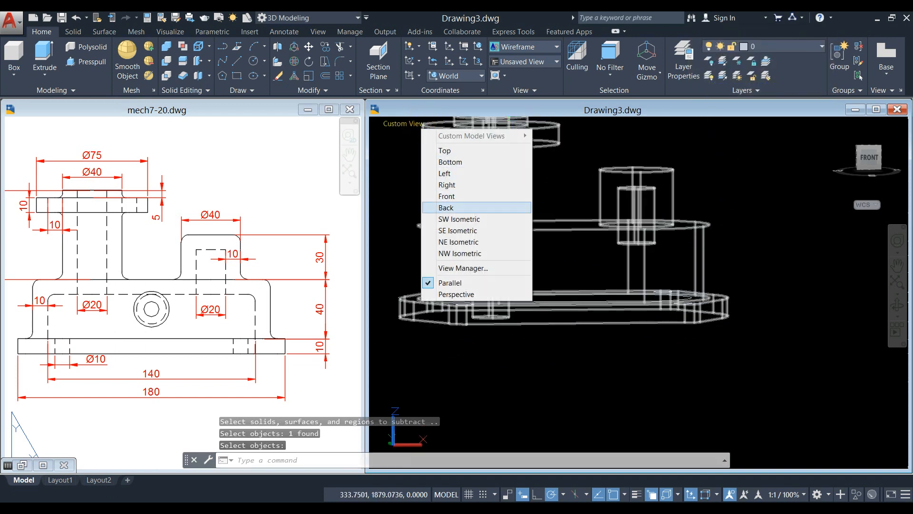
click(461, 123)
click(446, 124)
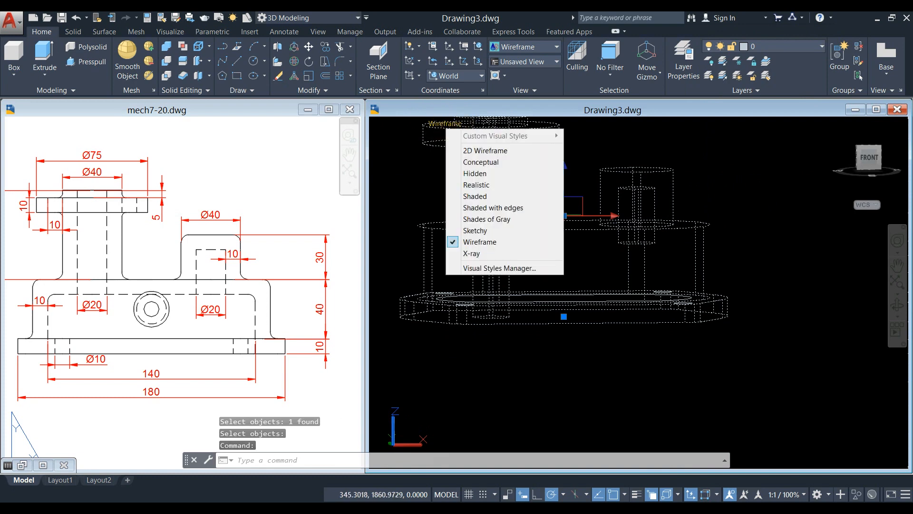
click(493, 207)
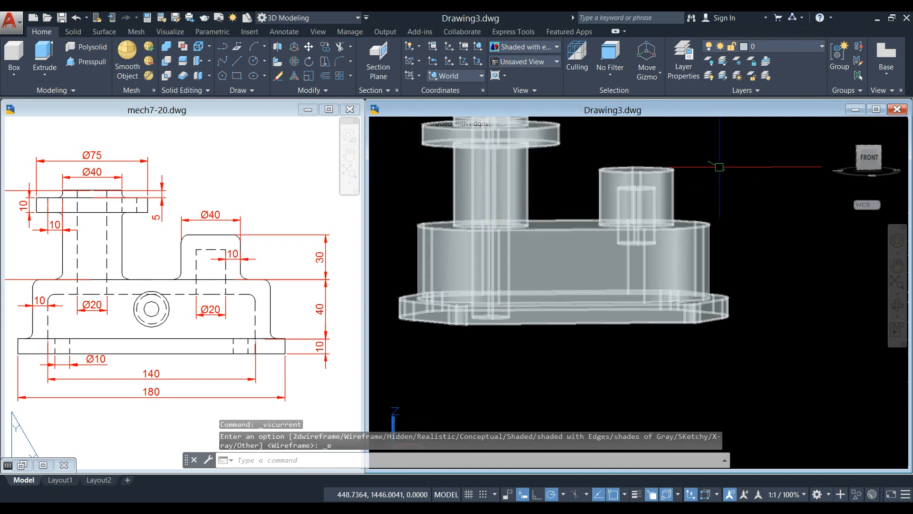
key(Escape)
mouse_move(719, 166)
shift+middle_down()
mouse_move(714, 128)
mouse_move(723, 152)
shift+middle_up()
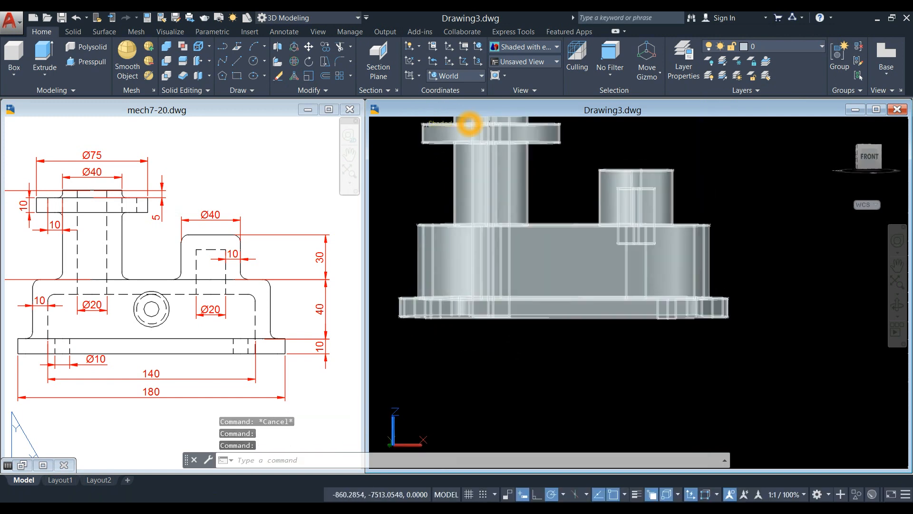
click(459, 124)
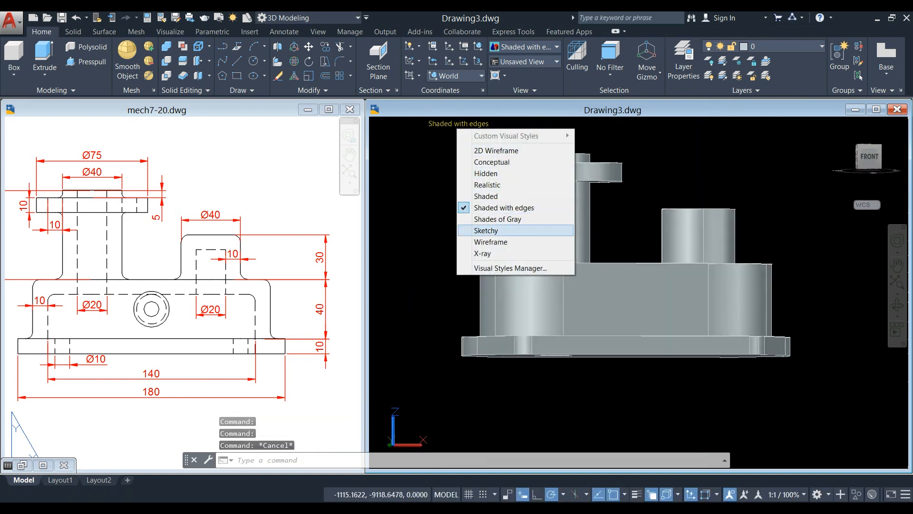
click(502, 255)
shift+middle_drag(608, 255, 609, 219)
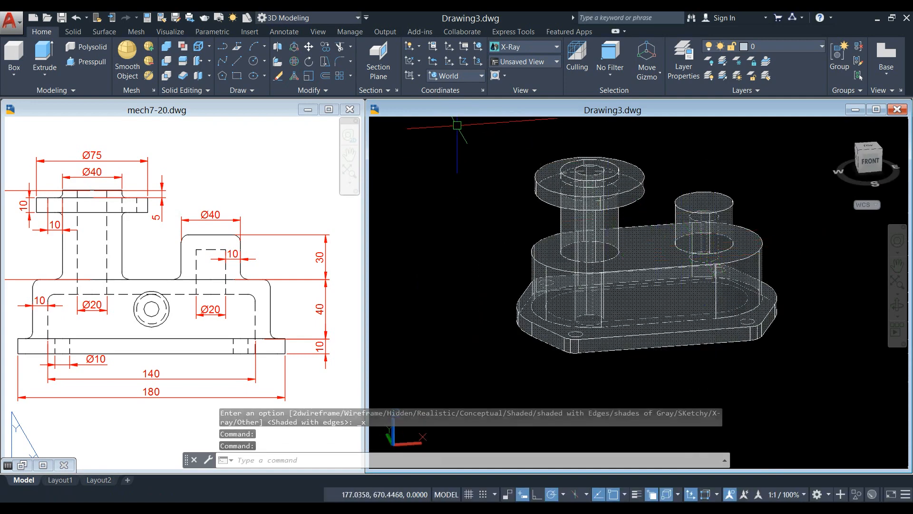
- Switch to the Wireframe visual style and move the inner slot-shaped profile 30 units upward along Z
click(437, 124)
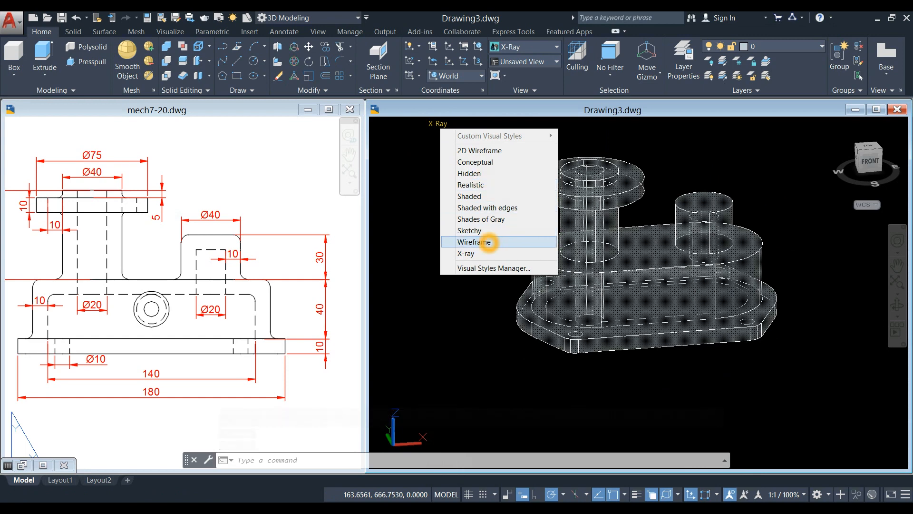
click(468, 242)
click(555, 312)
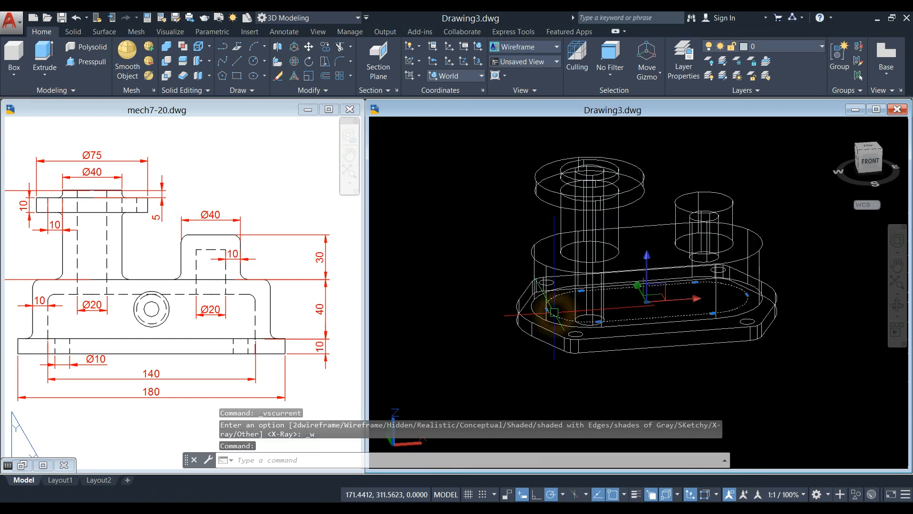
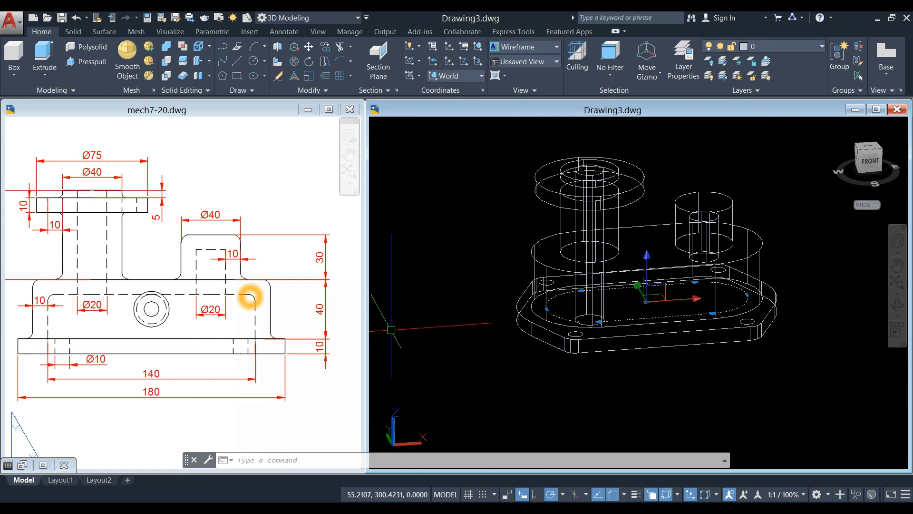
right_click(419, 211)
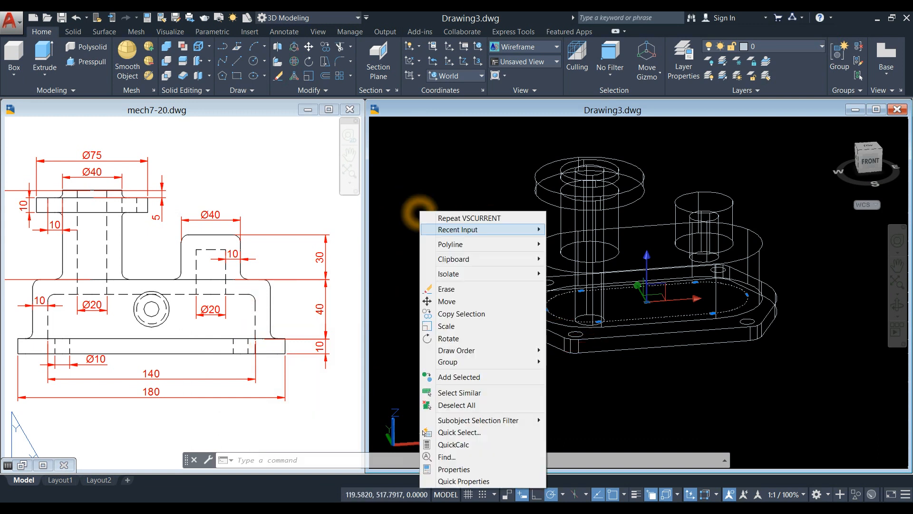
click(436, 302)
click(441, 314)
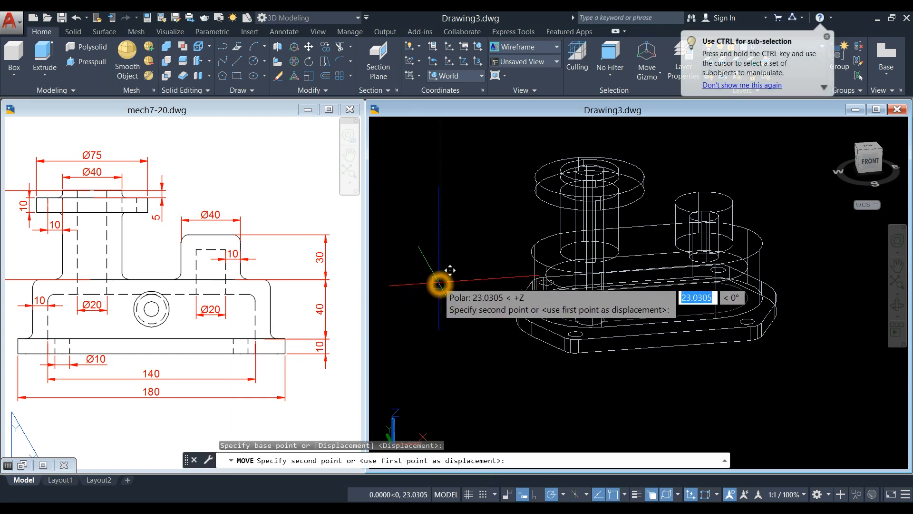
key(Return)
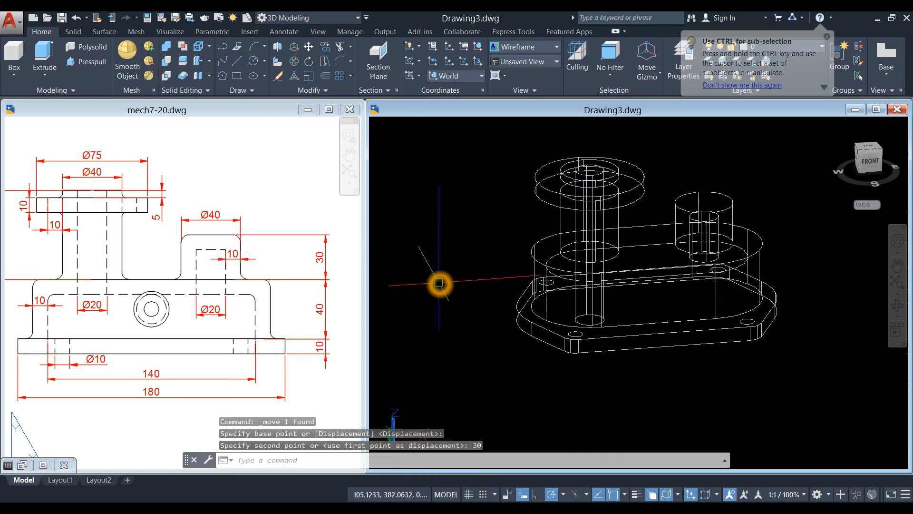
- Extrude the raised slot-shaped profile downward, well past the underside of the base plate
shift+middle_drag(579, 318, 637, 271)
click(638, 269)
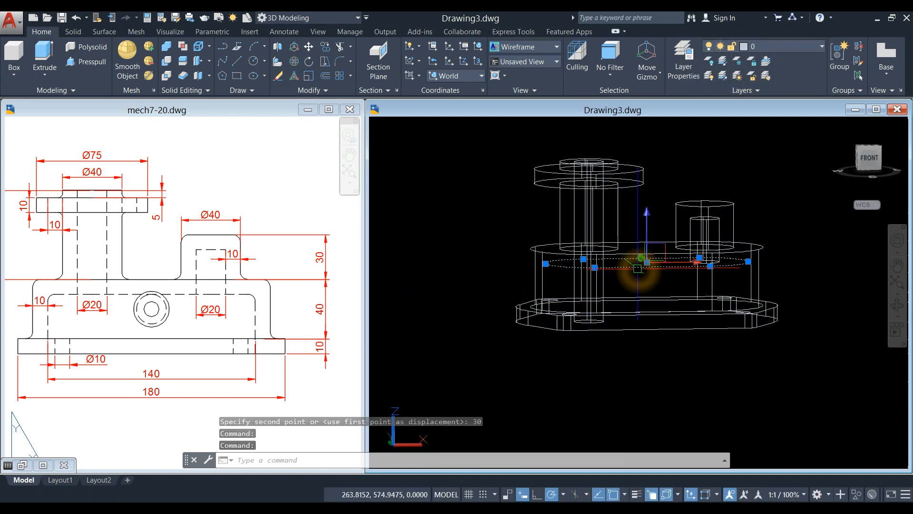
click(44, 50)
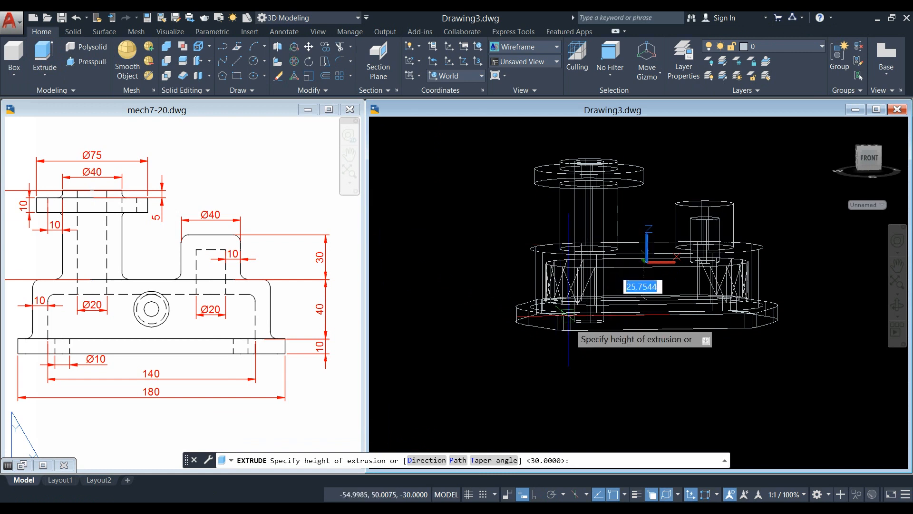
click(572, 365)
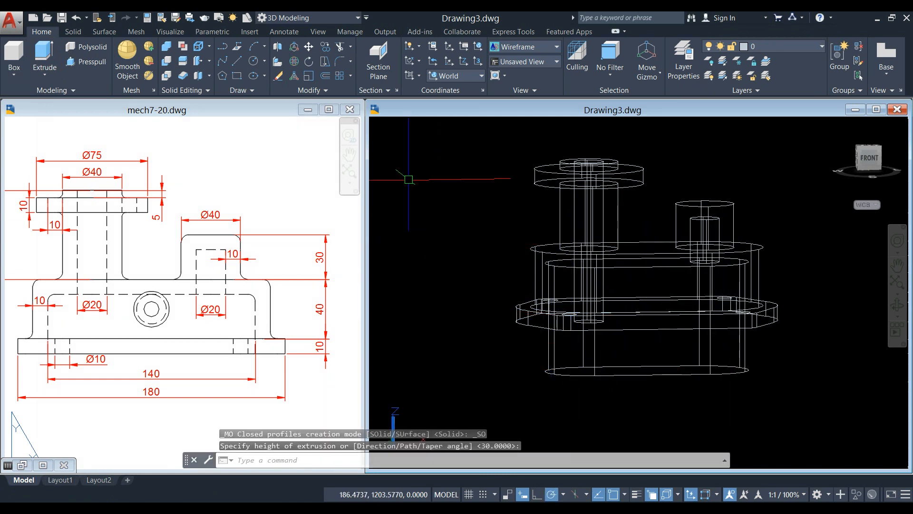
- Switch the model to the Shaded with edges visual style
click(415, 124)
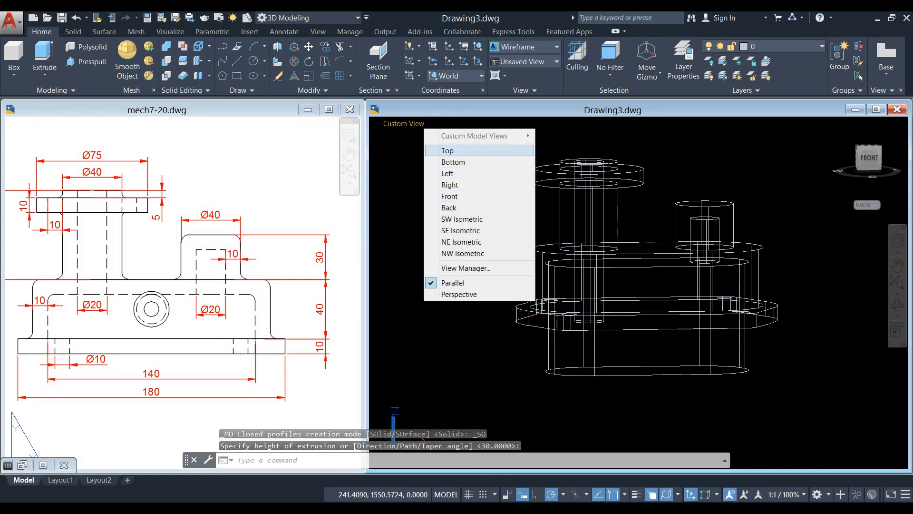
click(445, 126)
click(460, 134)
click(444, 125)
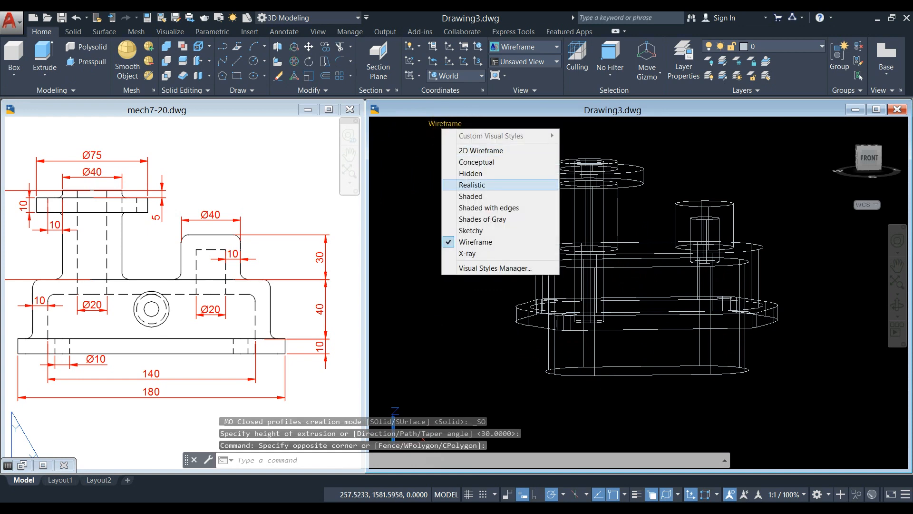
click(495, 207)
mouse_move(458, 223)
shift+middle_down()
mouse_move(476, 183)
mouse_move(499, 172)
mouse_move(452, 191)
shift+middle_up()
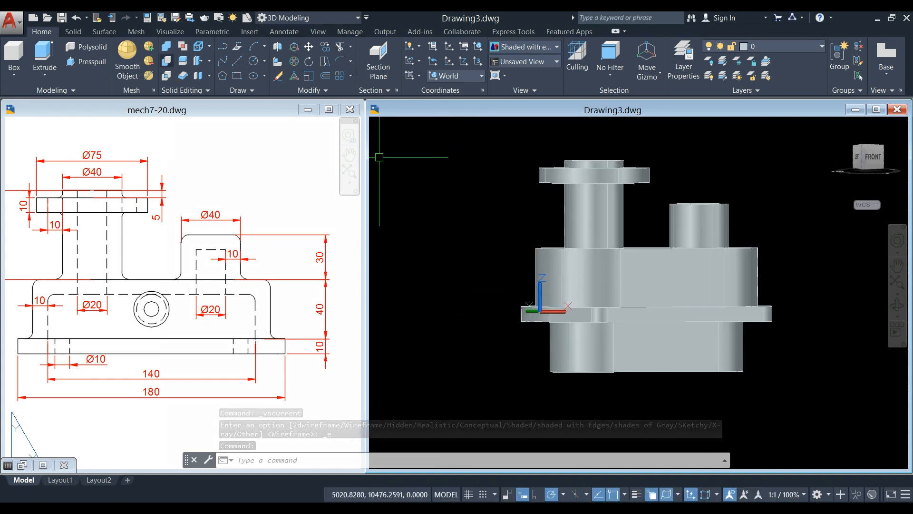
- Subtract the slot-shaped extrusion from the main body to hollow it out from below
click(166, 61)
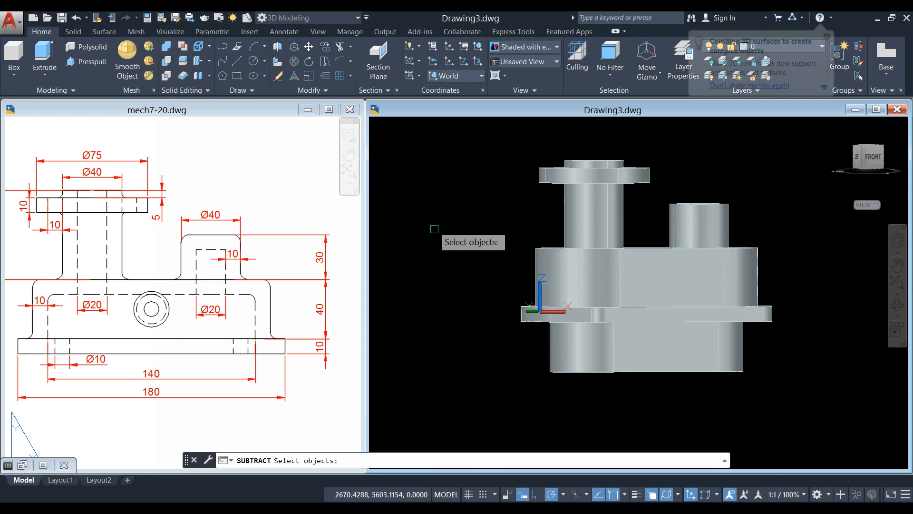
click(542, 269)
key(Return)
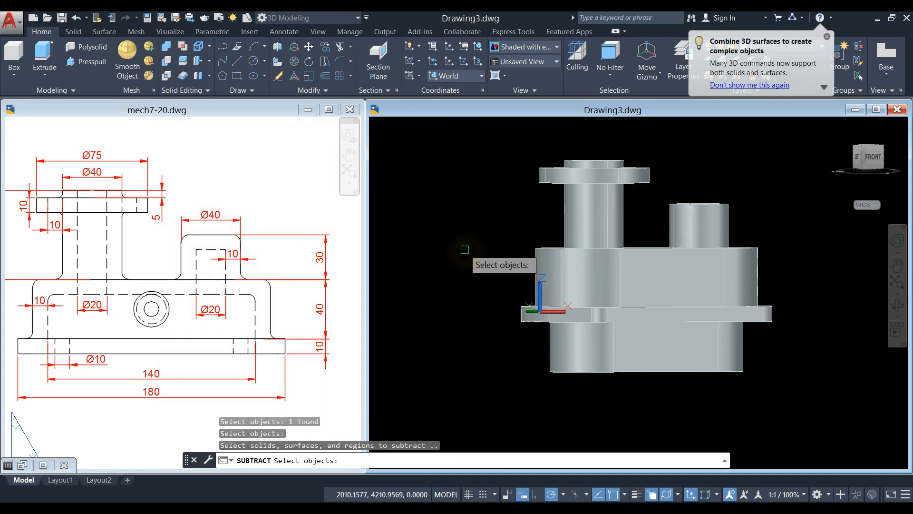
click(574, 369)
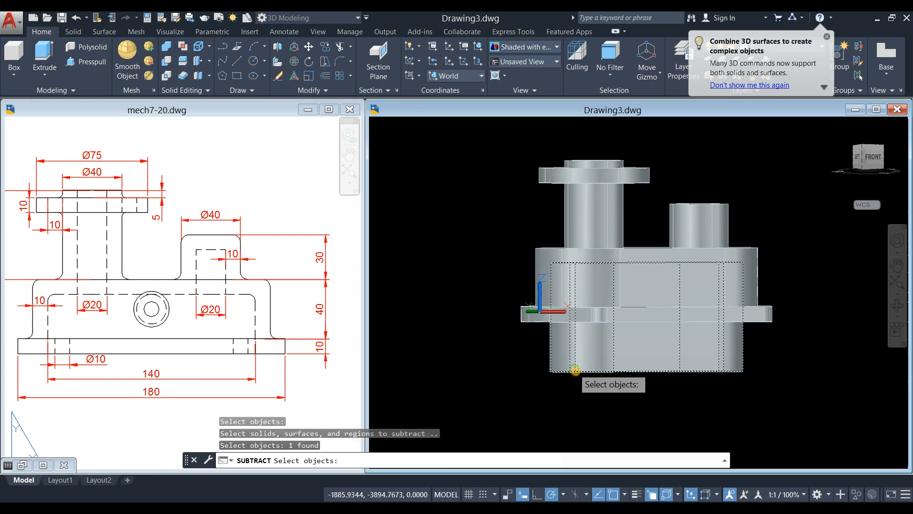
right_click(445, 285)
shift+middle_drag(459, 311, 462, 333)
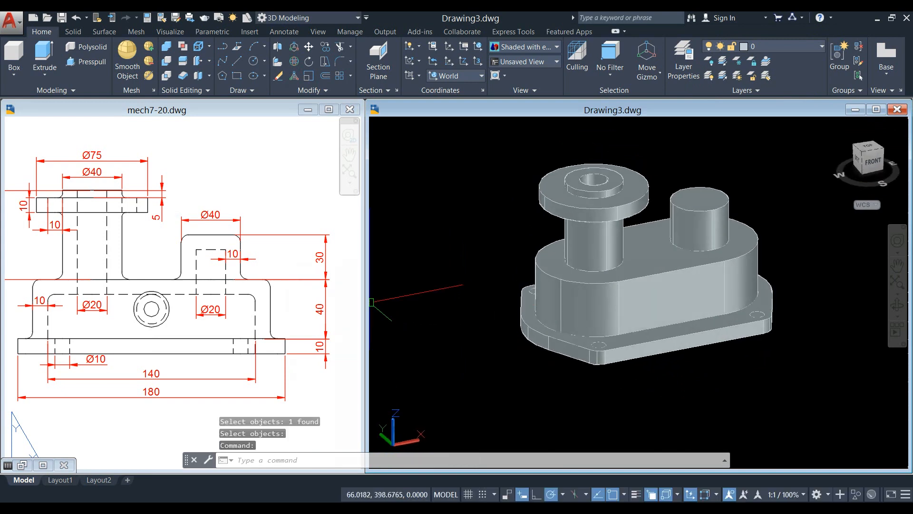
- Examine the side boss in the isometric view on the mech7-20 drawing's Layout3-ISO A3 Title Block sheet
click(213, 312)
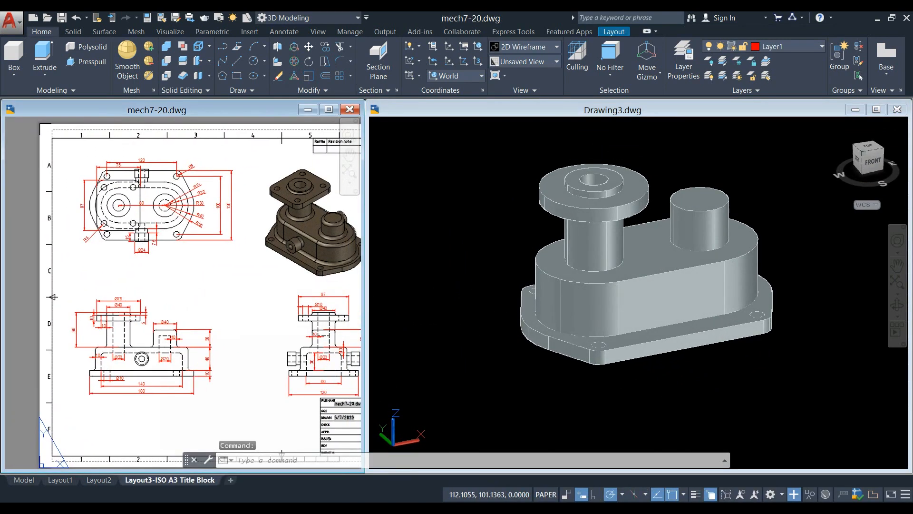
scroll(277, 249, up, 6)
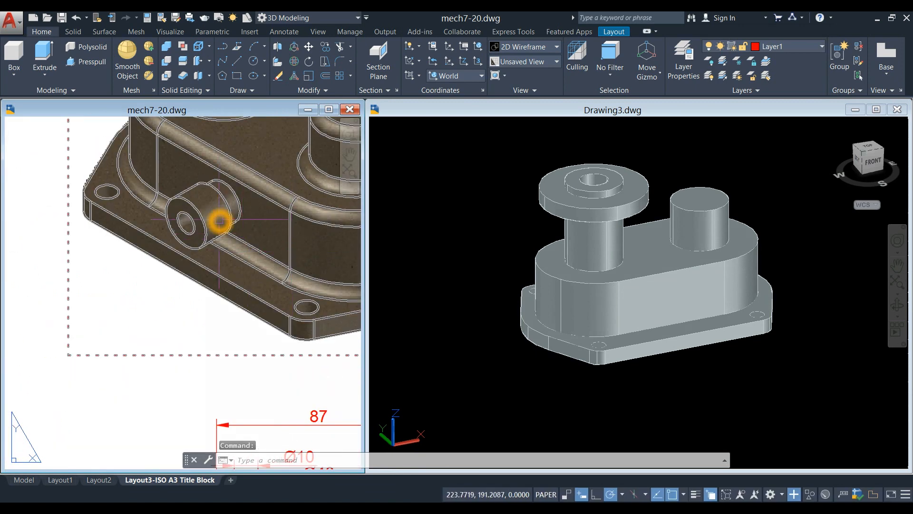
- Dimension the vertical distance from the base plate's top edge to the side boss centre in the mech7-20 sheet's front view
click(220, 221)
scroll(171, 253, down, 6)
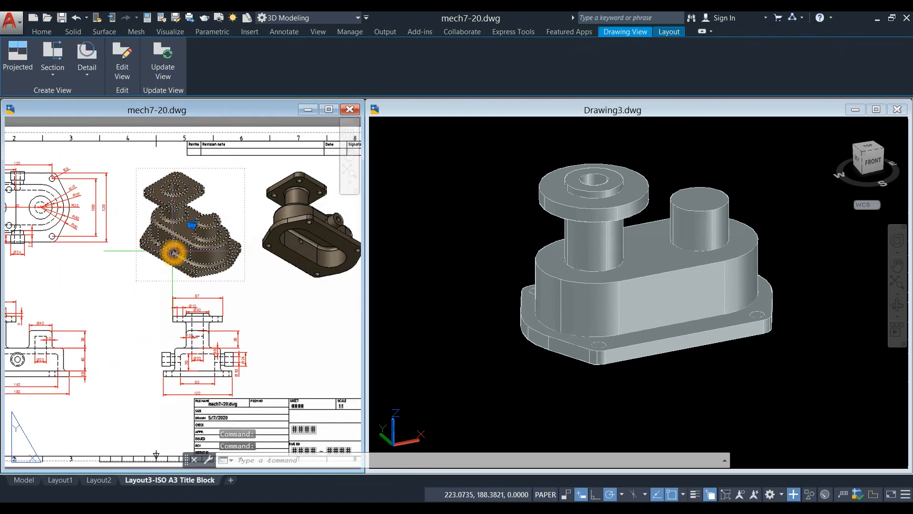
scroll(180, 246, down, 2)
middle_drag(181, 245, 253, 229)
key(Escape)
scroll(154, 196, up, 2)
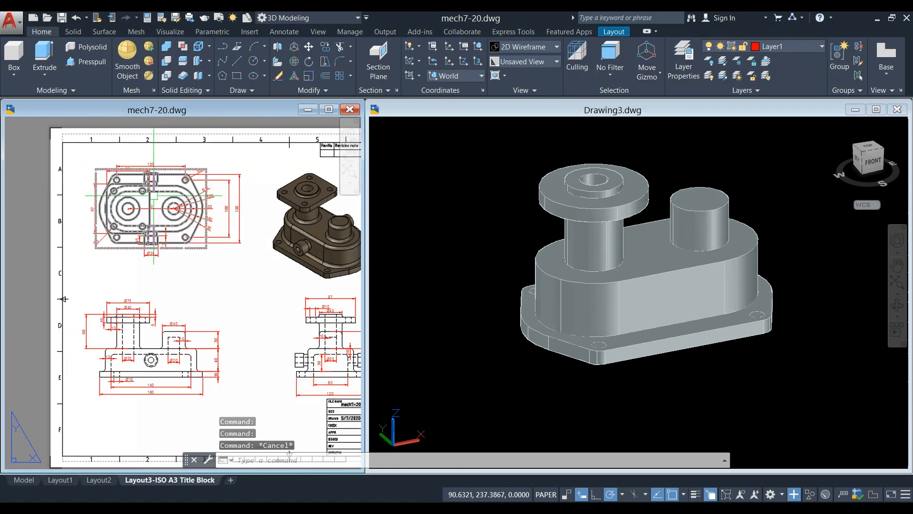
middle_drag(245, 257, 224, 198)
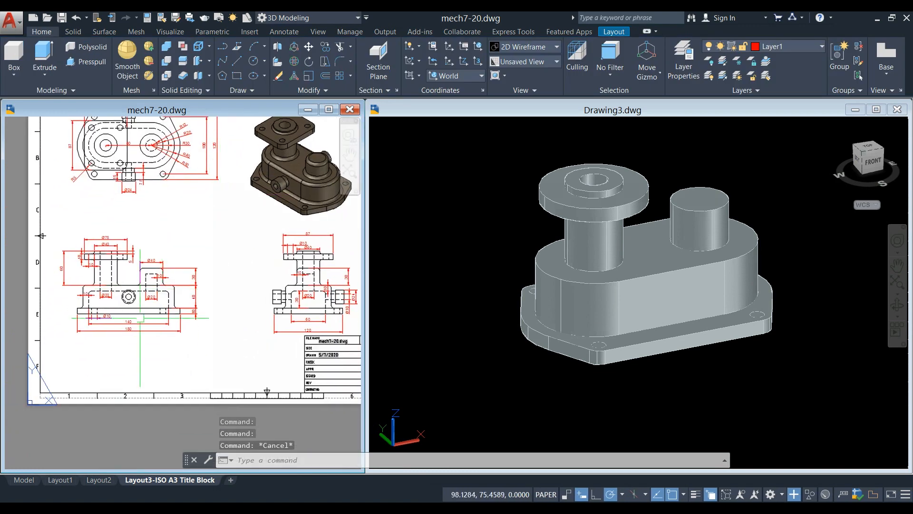
scroll(140, 318, up, 4)
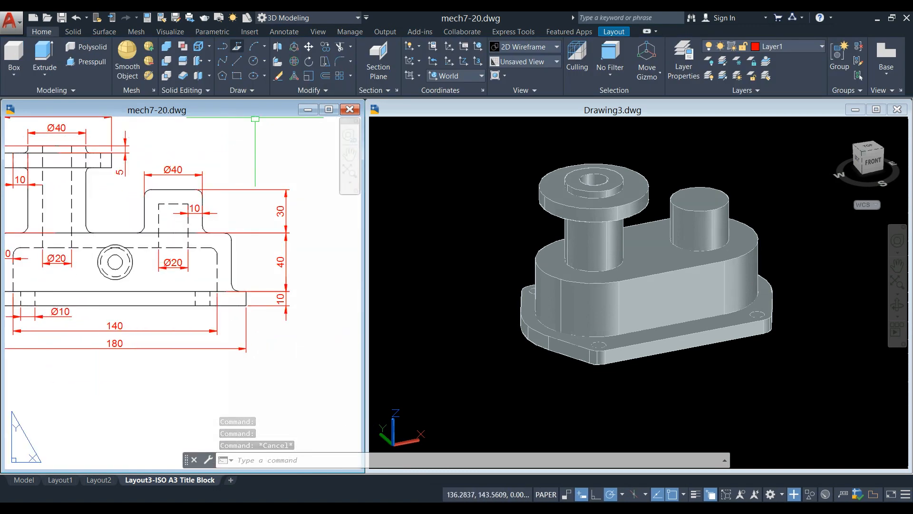
click(284, 31)
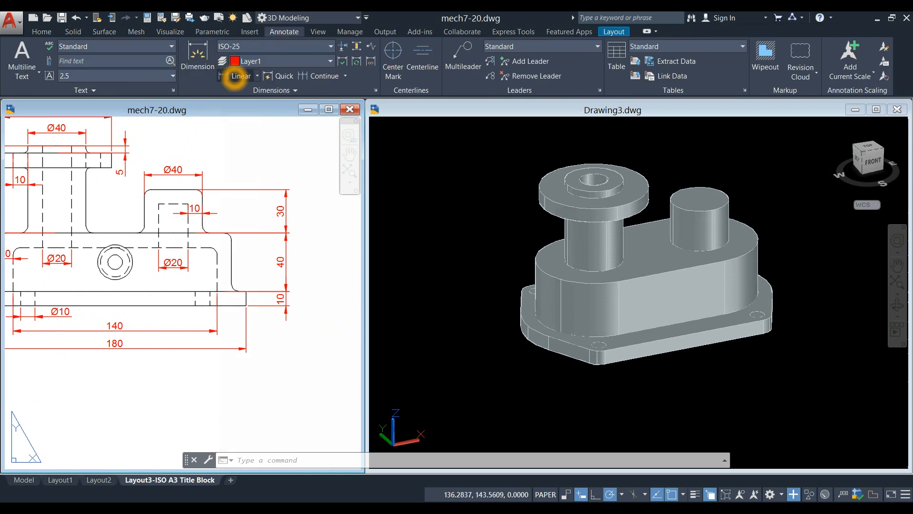
click(235, 76)
scroll(63, 305, up, 2)
middle_drag(98, 314, 147, 312)
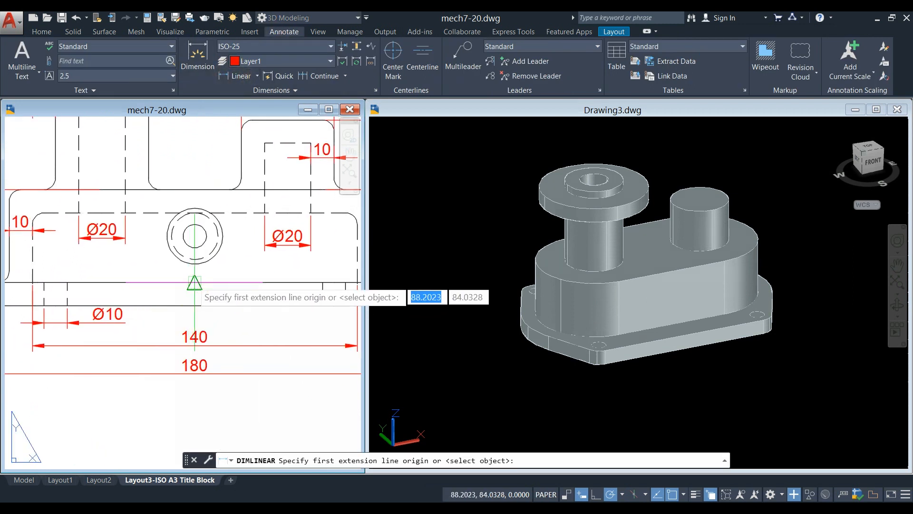
click(194, 283)
click(195, 236)
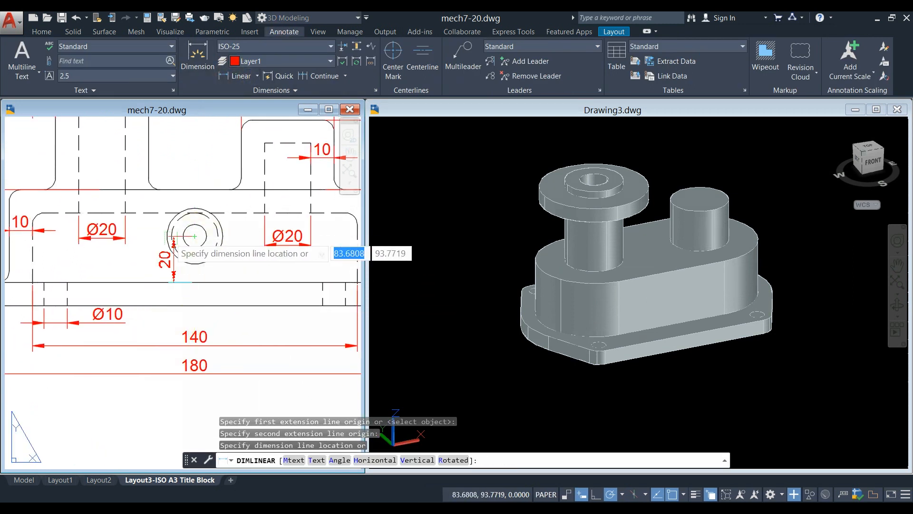
click(151, 257)
- Return to the Drawing3 model and set it to the Front view with the Wireframe visual style
click(421, 284)
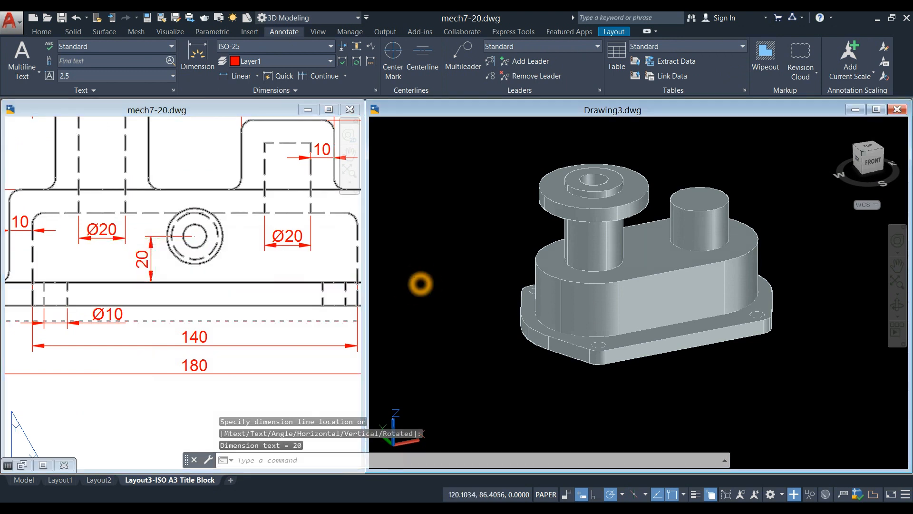
middle_drag(506, 327, 446, 291)
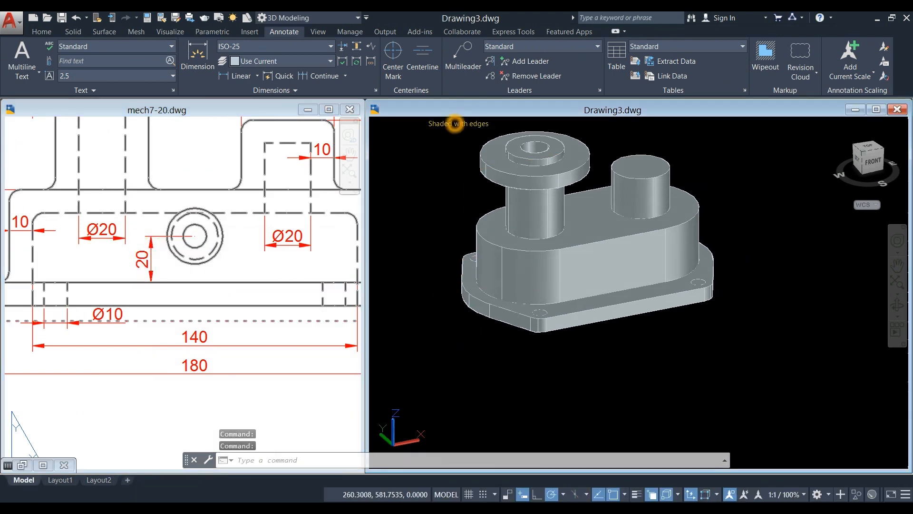
click(455, 123)
click(410, 126)
click(404, 123)
click(426, 196)
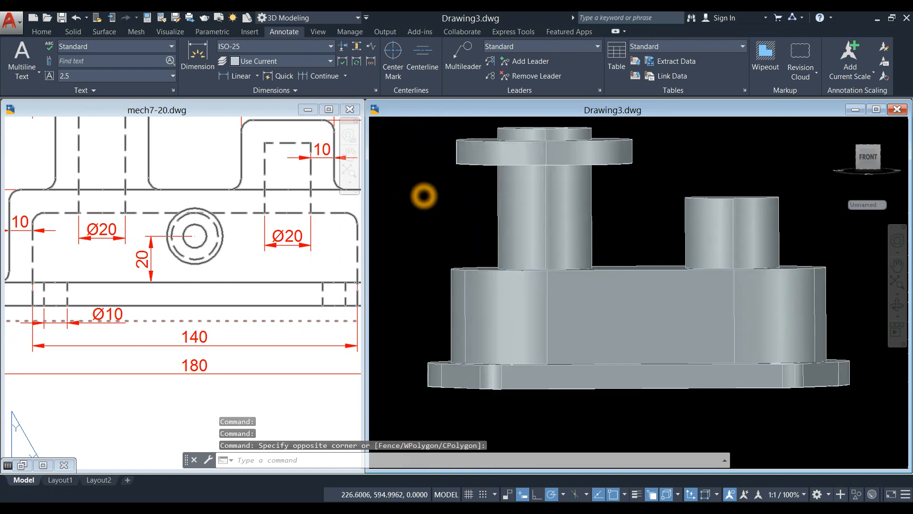
click(441, 125)
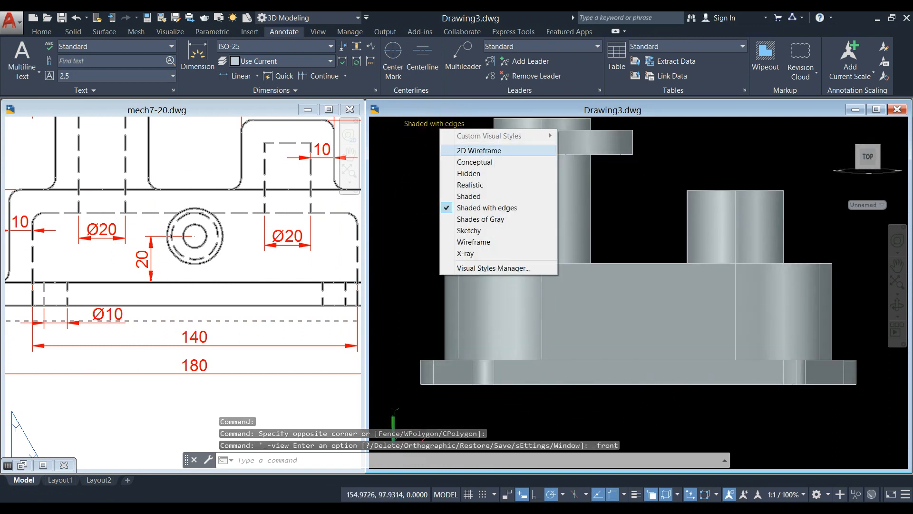
click(481, 243)
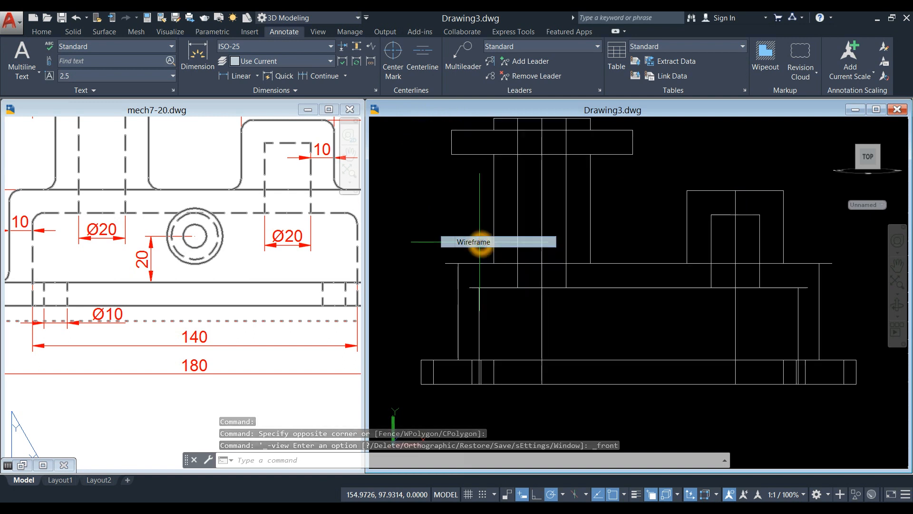
scroll(595, 254, down, 2)
middle_drag(596, 253, 547, 245)
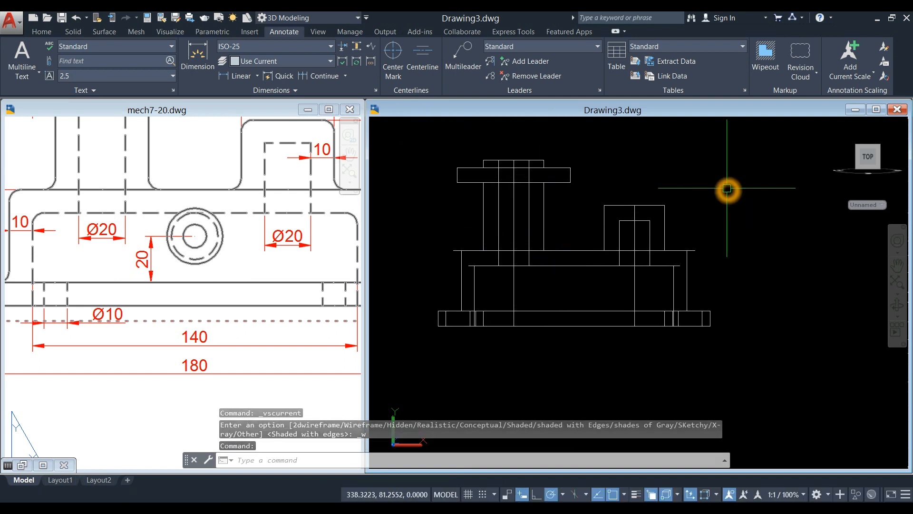
- Draw a vertical 20 mm line upward from the midpoint of the base plate's top edge
text(L)
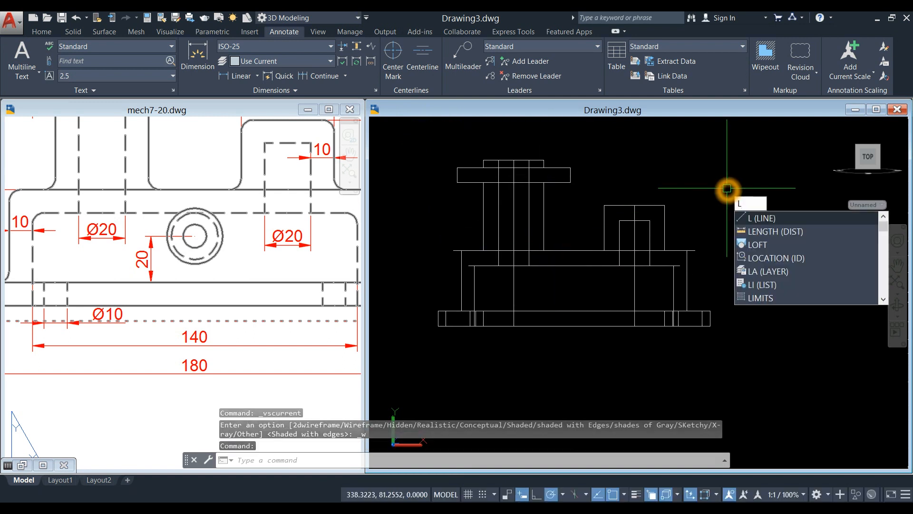
key(Return)
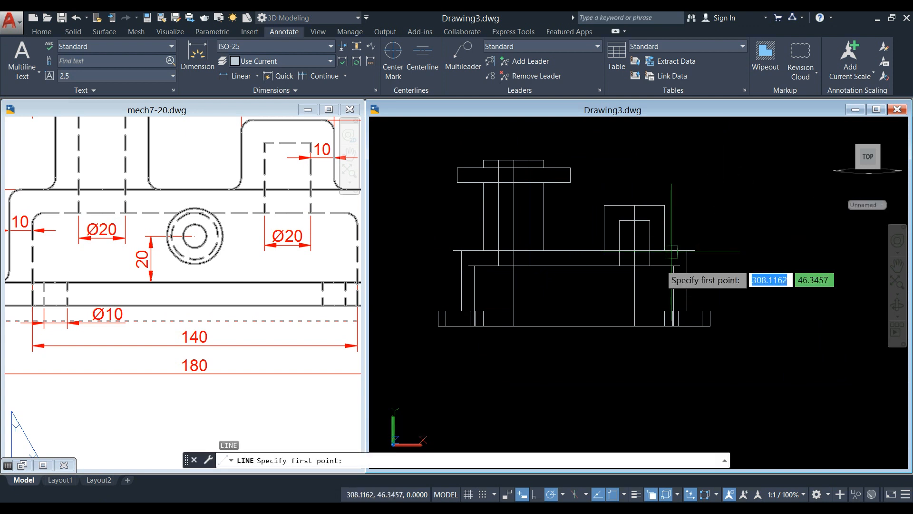
click(574, 312)
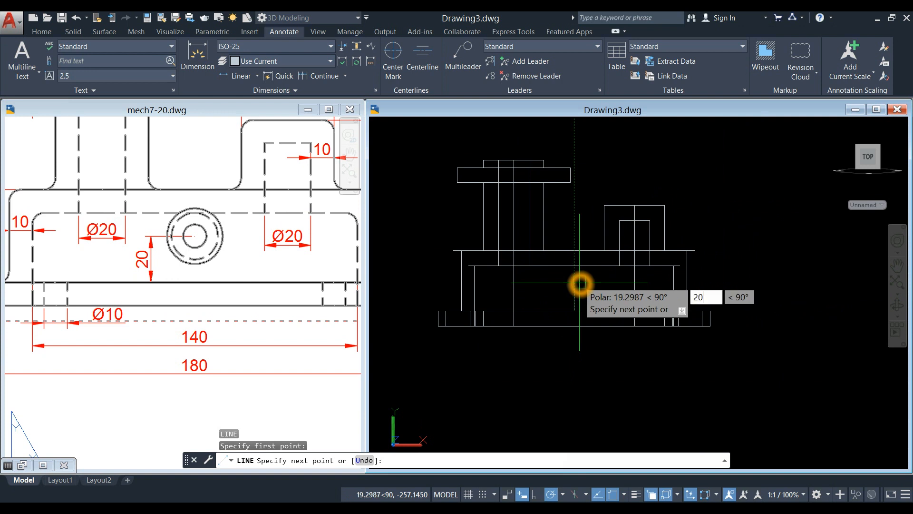
text(20)
key(Return)
right_click(598, 278)
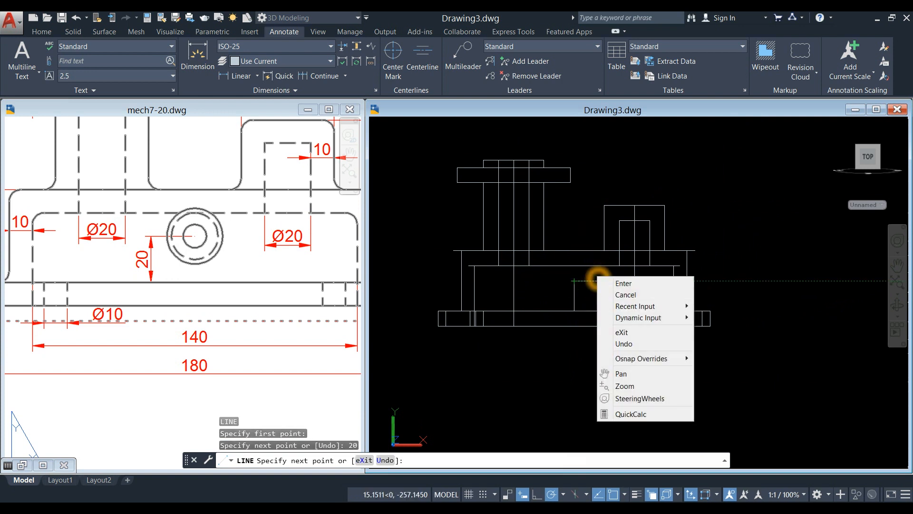
click(624, 283)
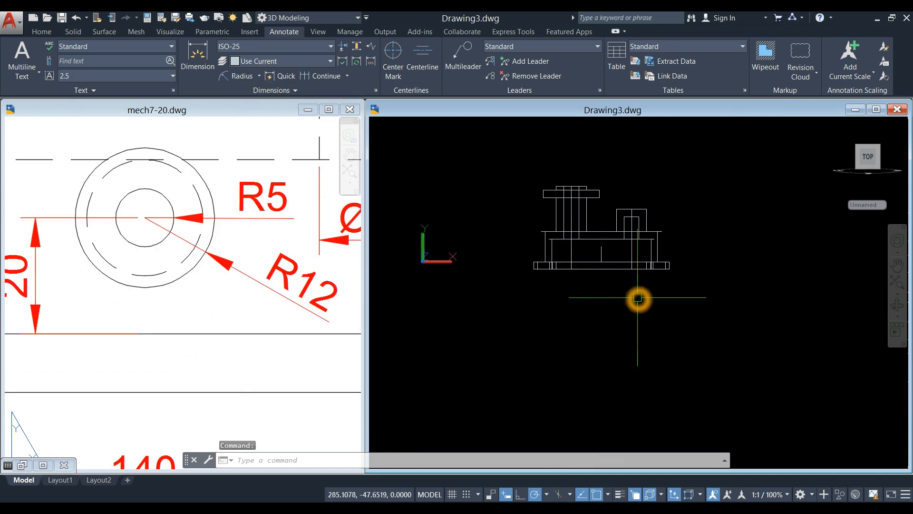
- Draw a circle of radius 12 mm centred on the upper end of the 20 mm line
double_click(651, 298)
text(c)
key(Return)
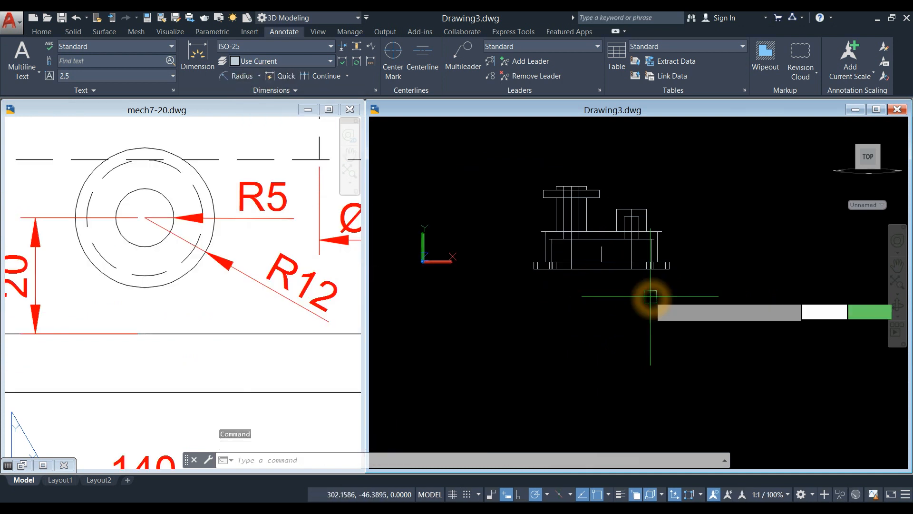
scroll(594, 246, up, 3)
click(601, 246)
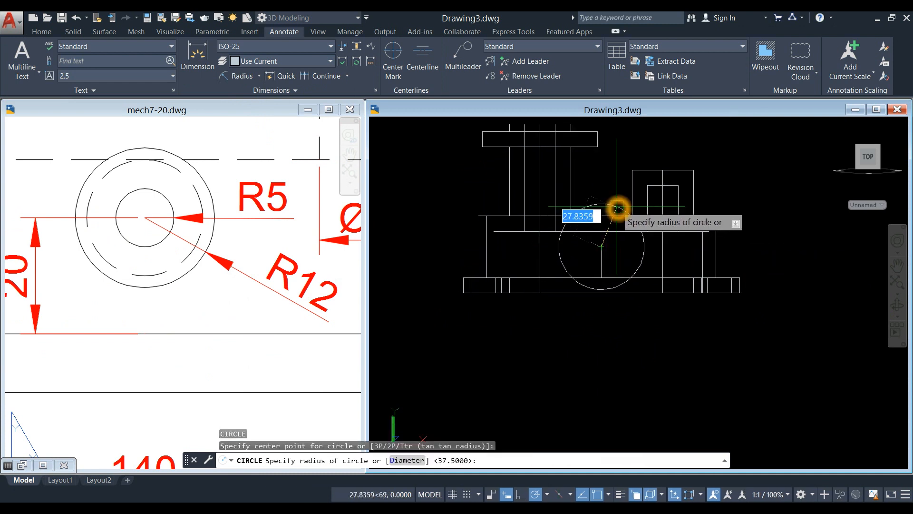
key(Return)
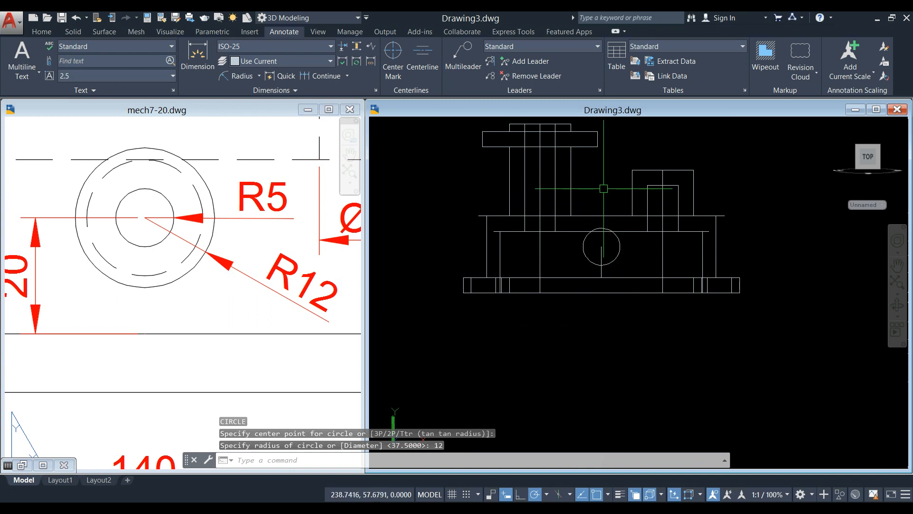
- Add a concentric circle of radius 5 mm at the centre of the 12 mm radius circle
right_click(607, 185)
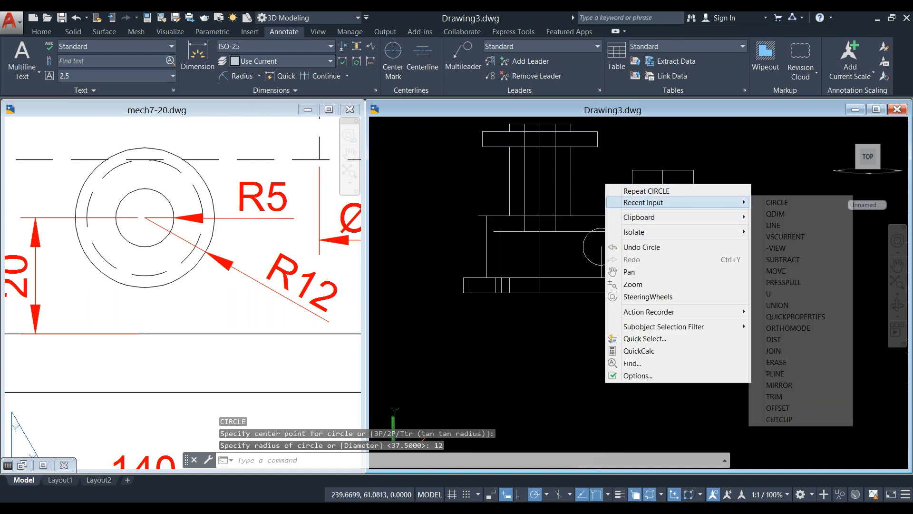
click(627, 191)
click(602, 247)
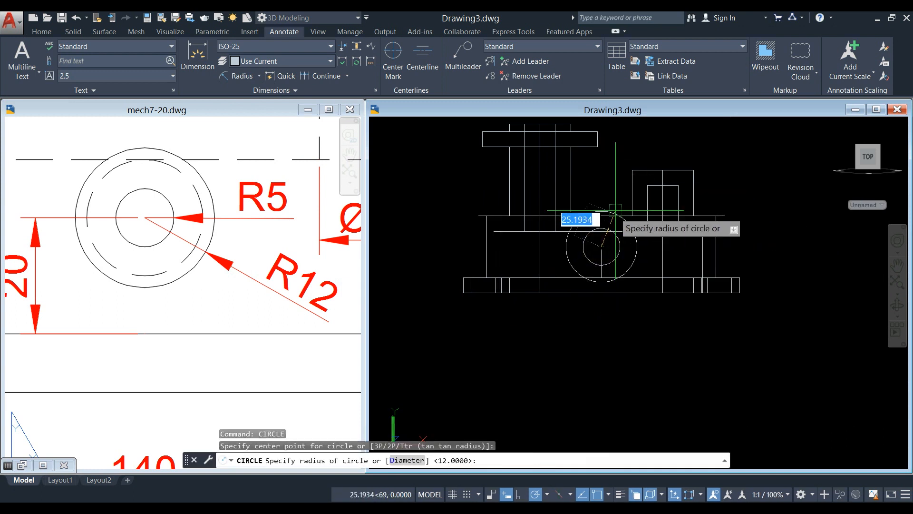
text(5)
key(Return)
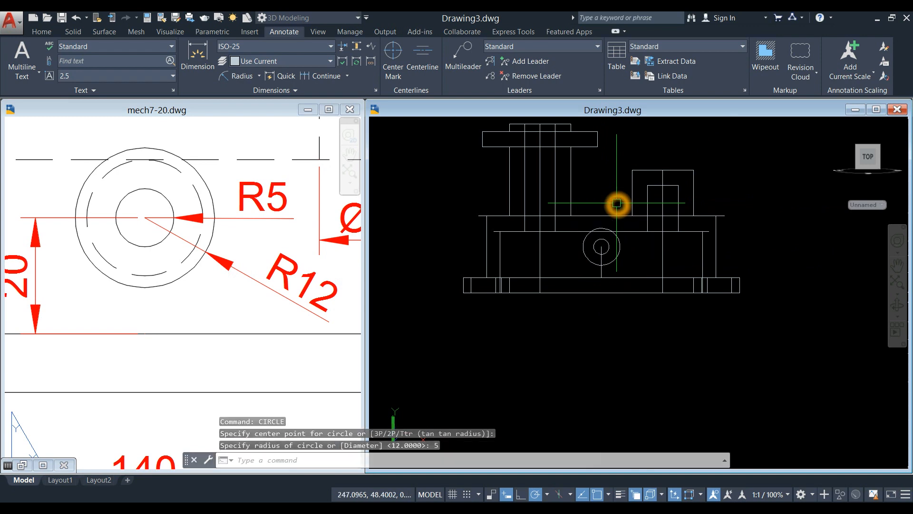
- Examine the stepped side boss in the mech7-20 sheet's front, side and top views, and view the new circles in 3D
click(193, 367)
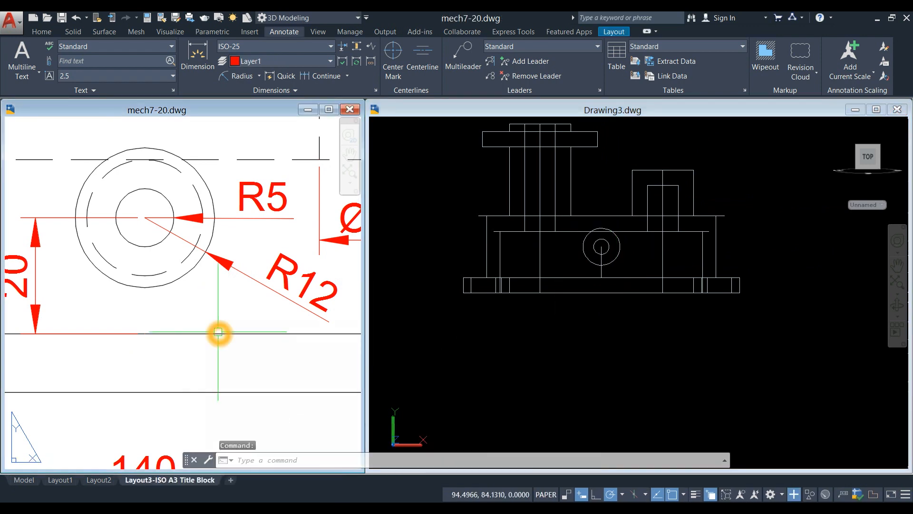
scroll(217, 331, down, 6)
click(739, 405)
shift+middle_drag(636, 352, 538, 373)
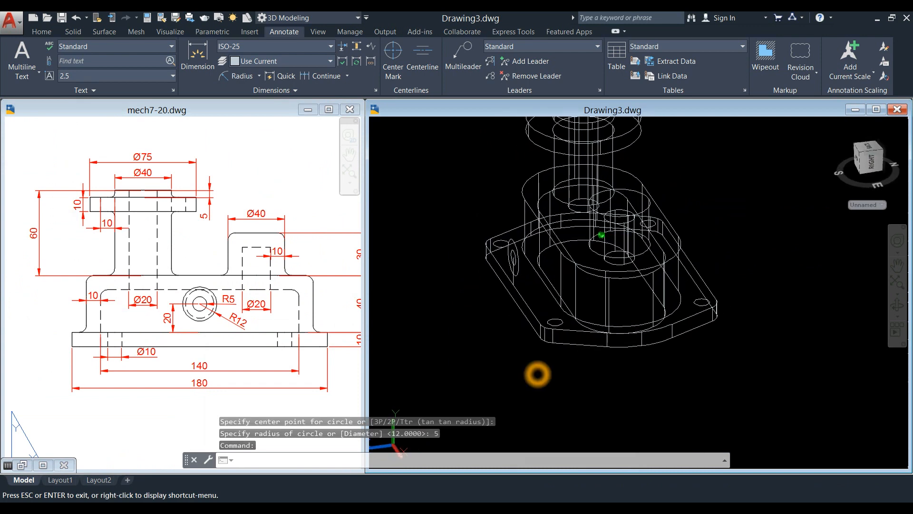
click(237, 389)
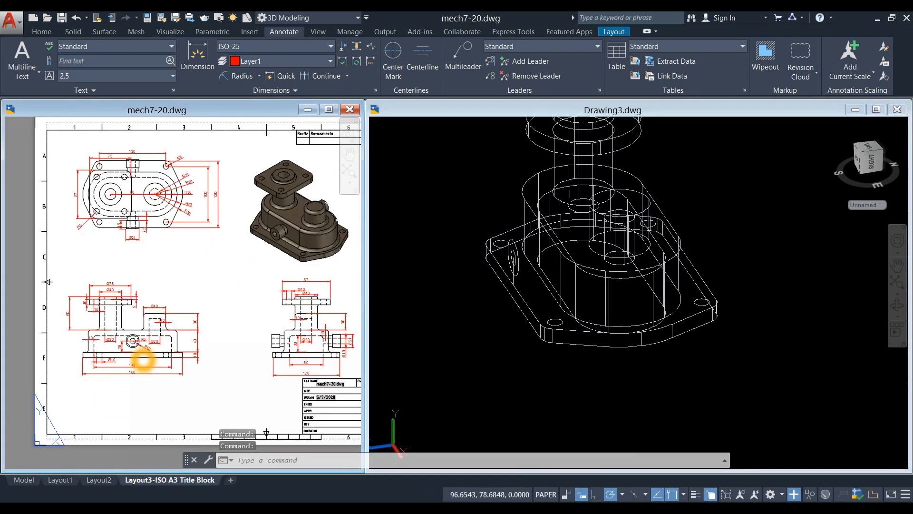
scroll(129, 218, up, 4)
scroll(225, 291, down, 6)
scroll(316, 351, up, 6)
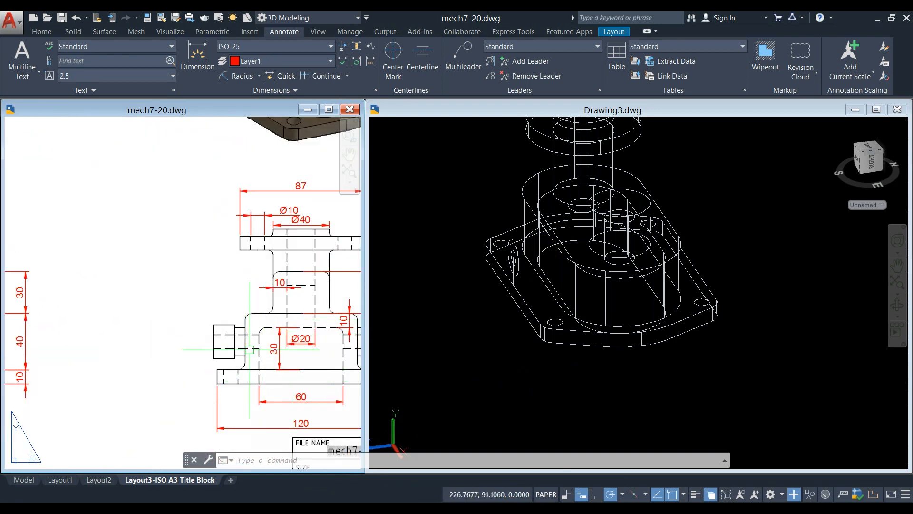
scroll(205, 338, down, 6)
scroll(182, 275, up, 6)
scroll(182, 275, up, 2)
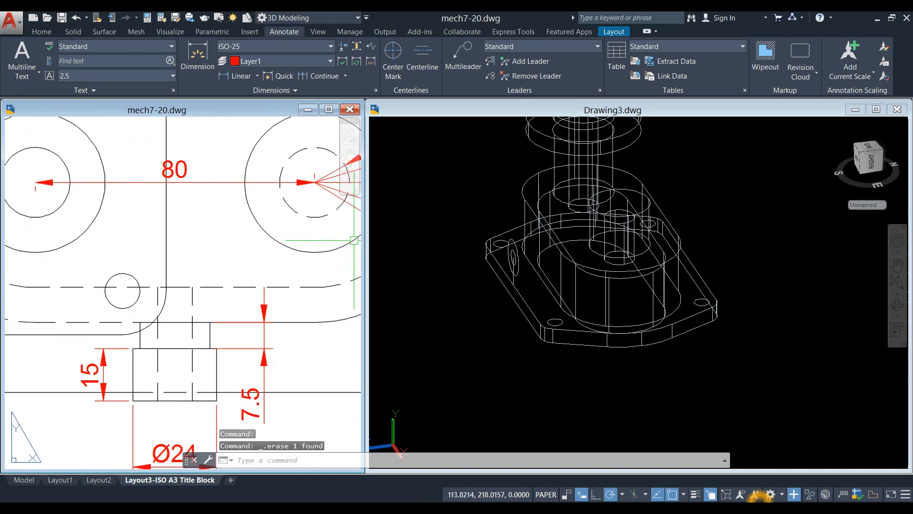
- Draw a circle of diameter 20 mm in the empty space beside the Drawing3 model
click(467, 346)
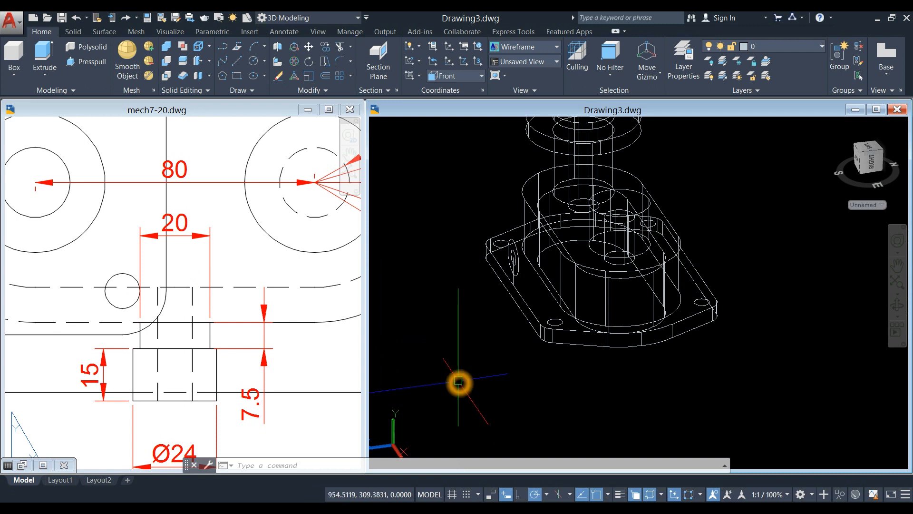
key(Return)
click(458, 376)
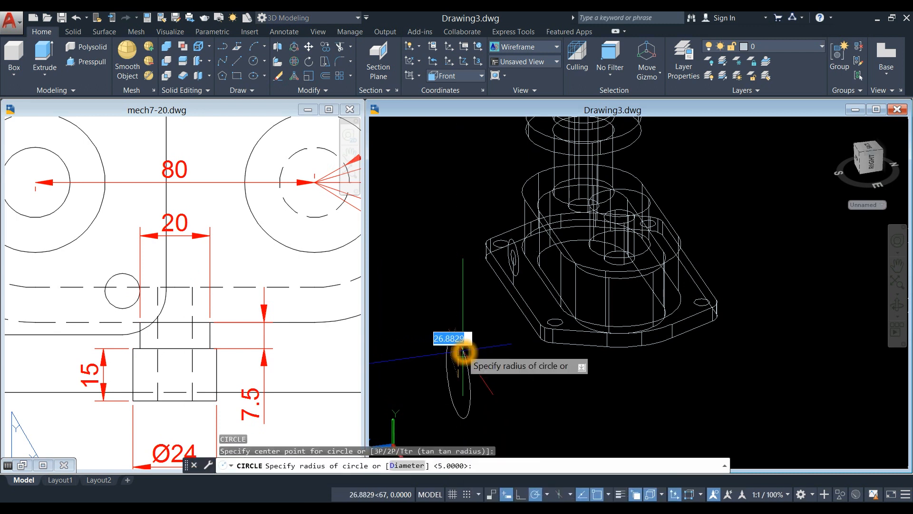
key(Return)
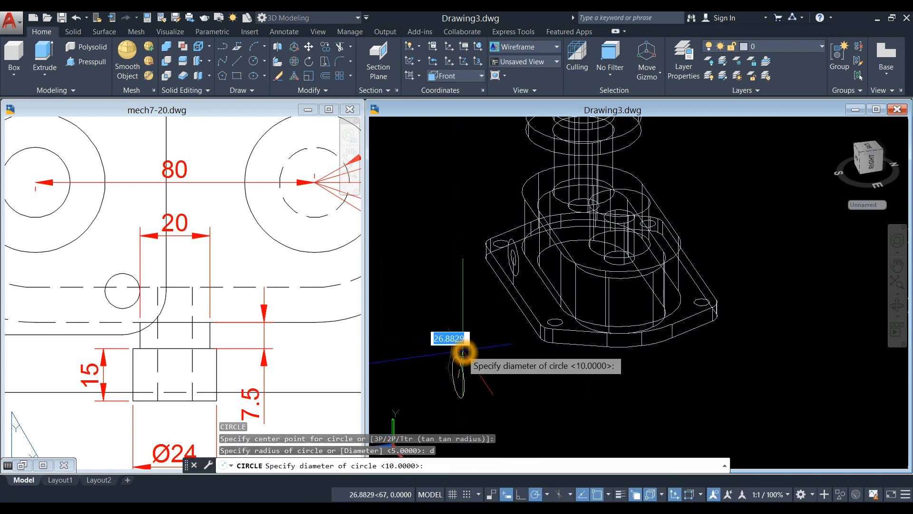
key(Return)
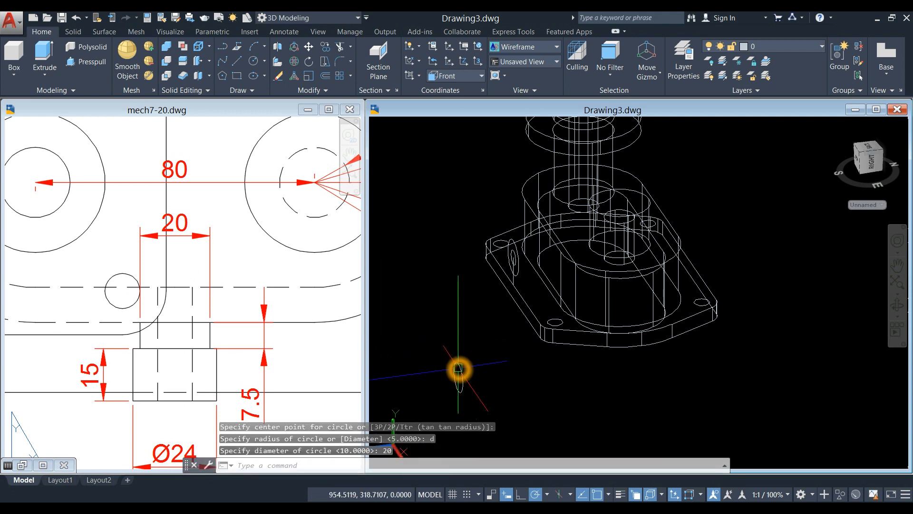
- Move the 20 mm diameter circle to the shared centre of the 12 mm and 5 mm radius circles at the base plate's edge
click(457, 373)
right_click(444, 271)
click(468, 316)
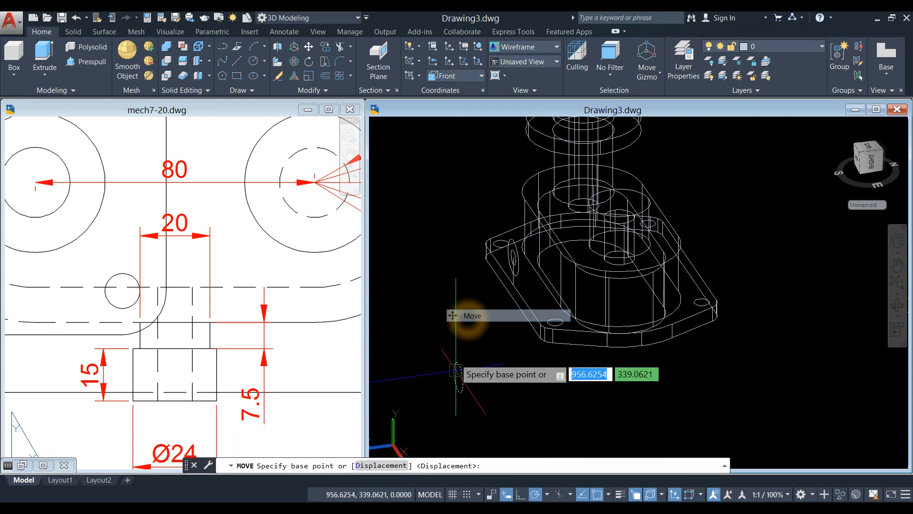
click(456, 378)
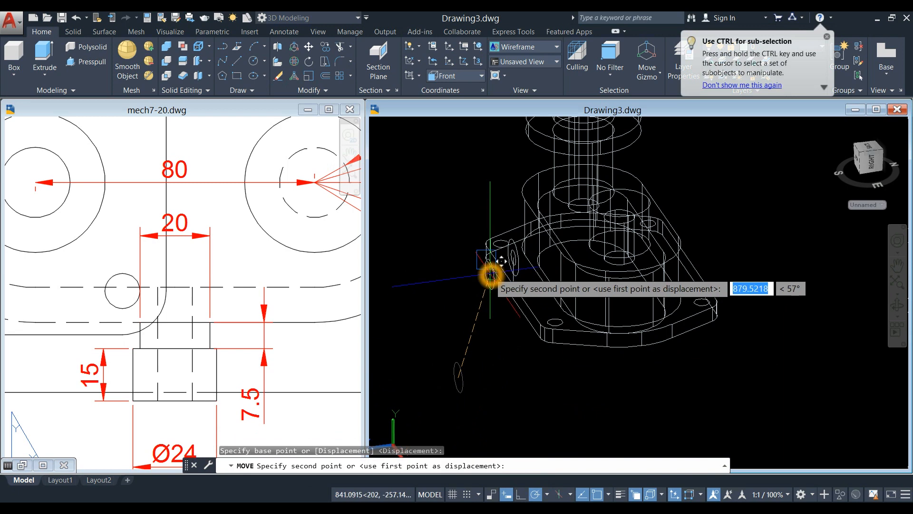
scroll(397, 259, up, 5)
click(536, 265)
scroll(579, 313, down, 3)
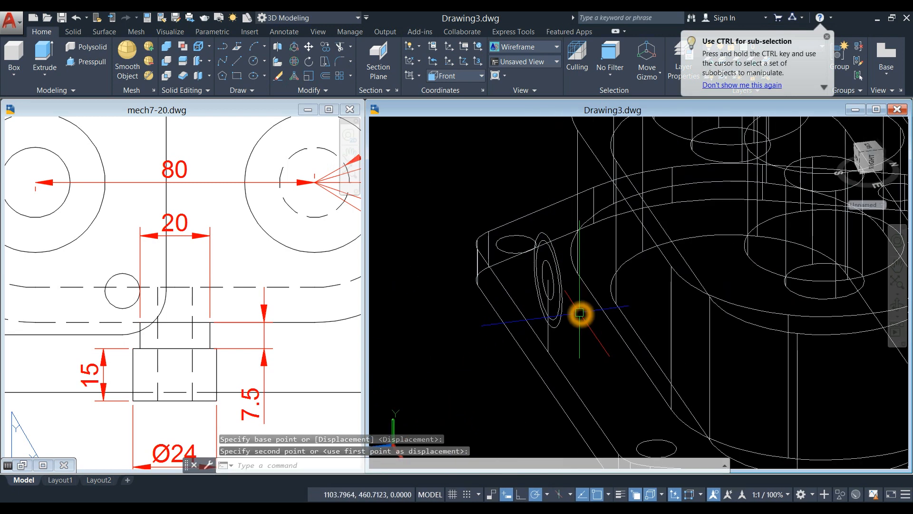
scroll(579, 312, down, 4)
- Move the three concentric circles and their 20 mm line, from the line's lower end, onto the lower edge of the body's side wall
click(105, 328)
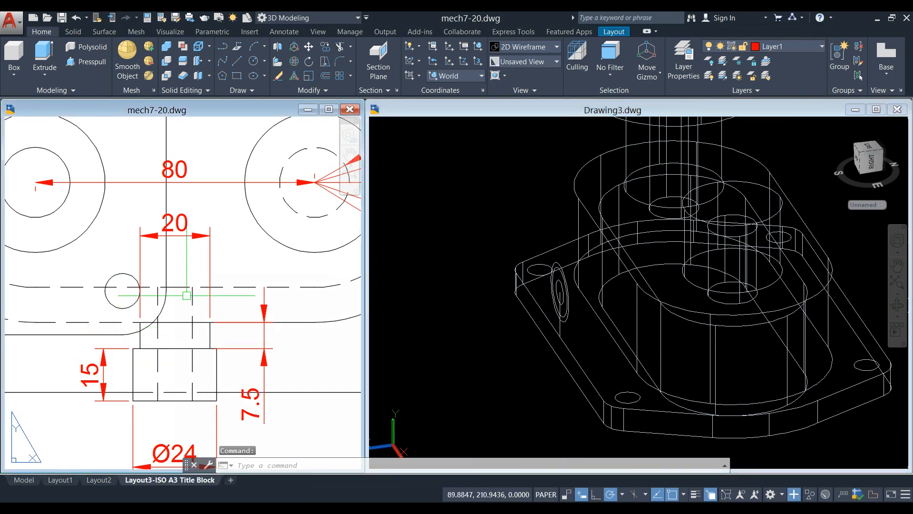
mouse_move(176, 402)
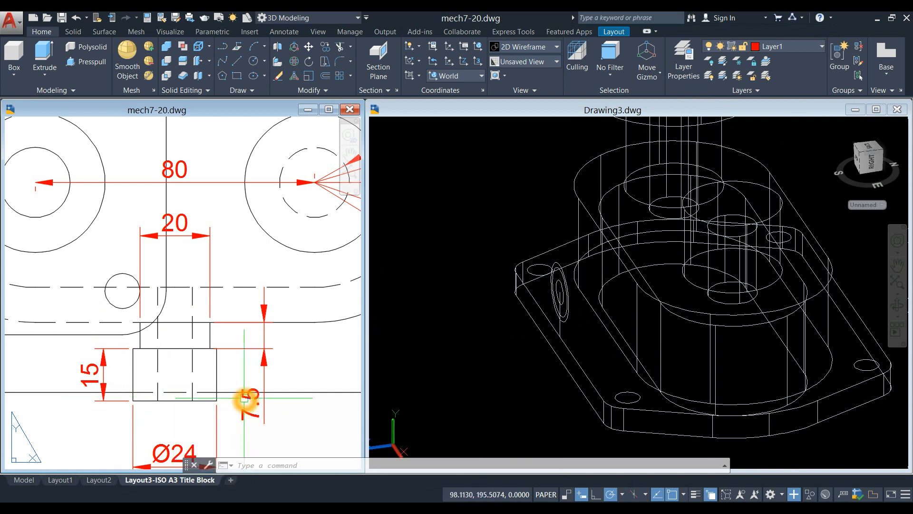
click(578, 332)
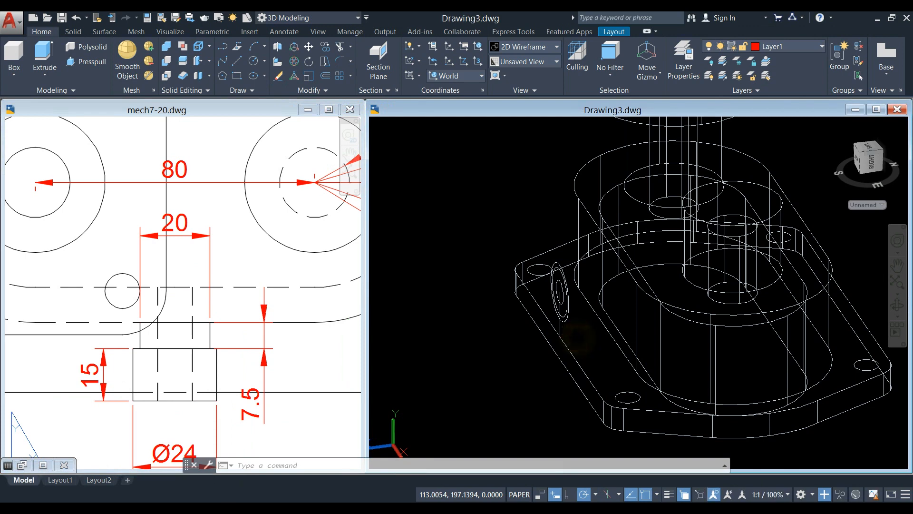
scroll(572, 321, up, 3)
click(571, 322)
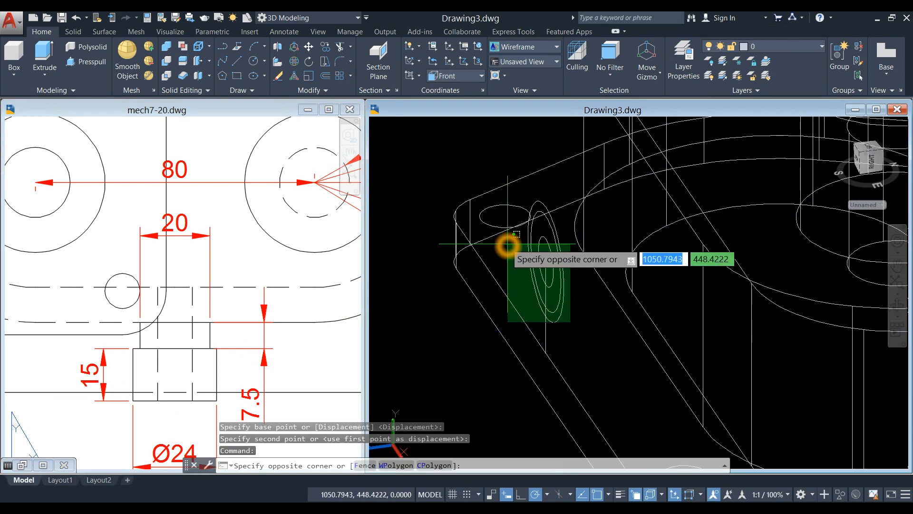
click(545, 248)
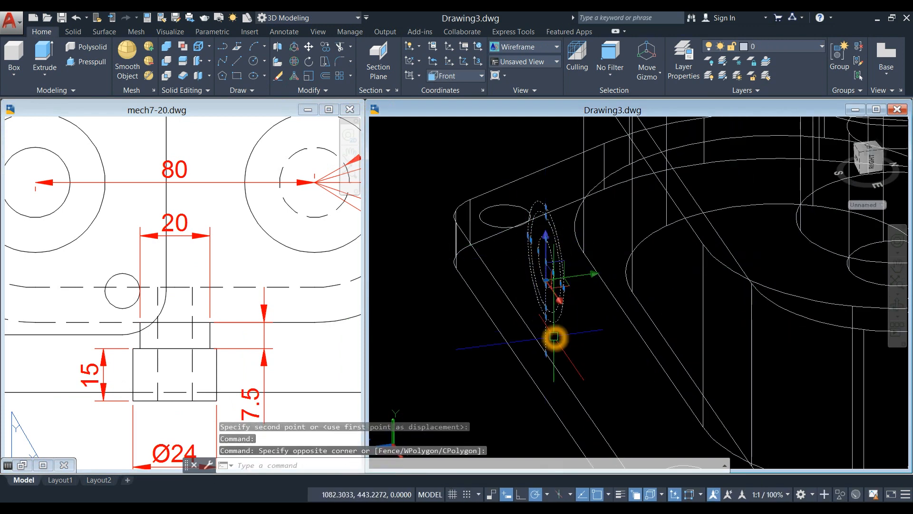
right_click(588, 309)
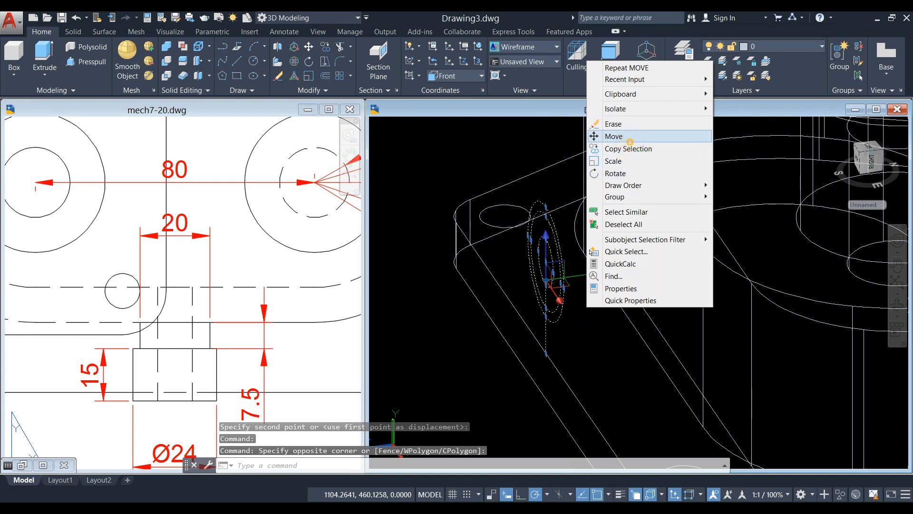
click(633, 133)
click(546, 352)
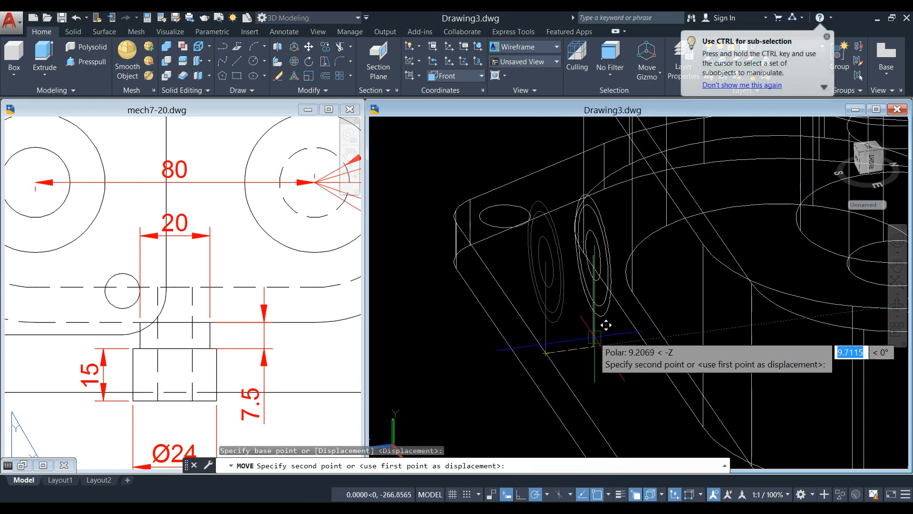
click(644, 341)
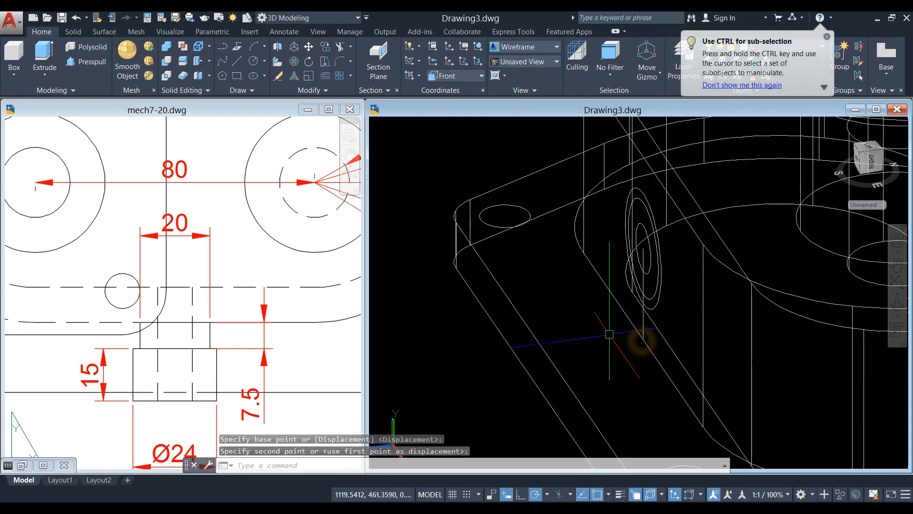
- Extrude the 20 mm diameter circle outward from the body's side wall by 22.5 mm
click(590, 335)
drag(590, 335, 618, 329)
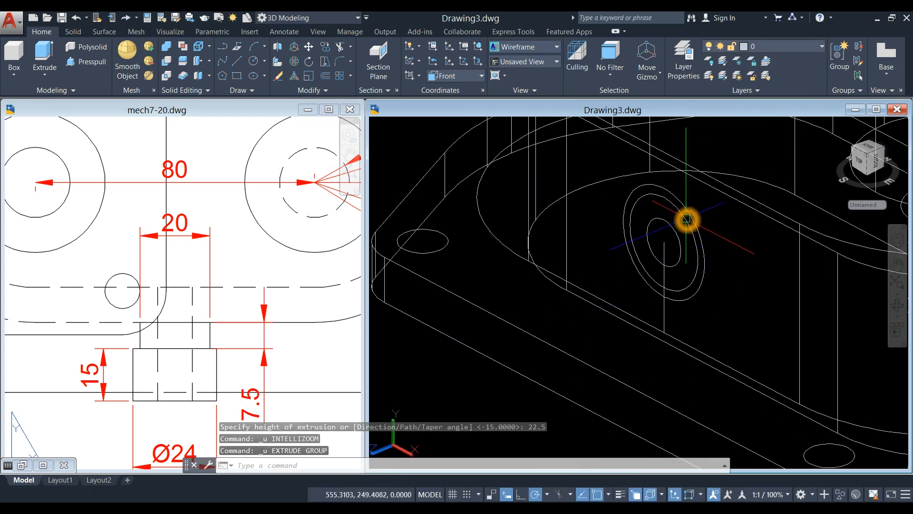
click(686, 219)
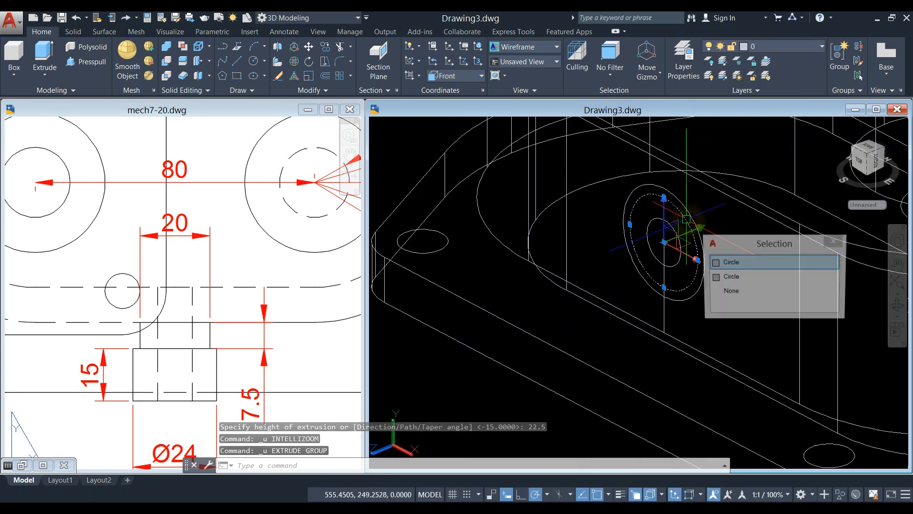
click(51, 47)
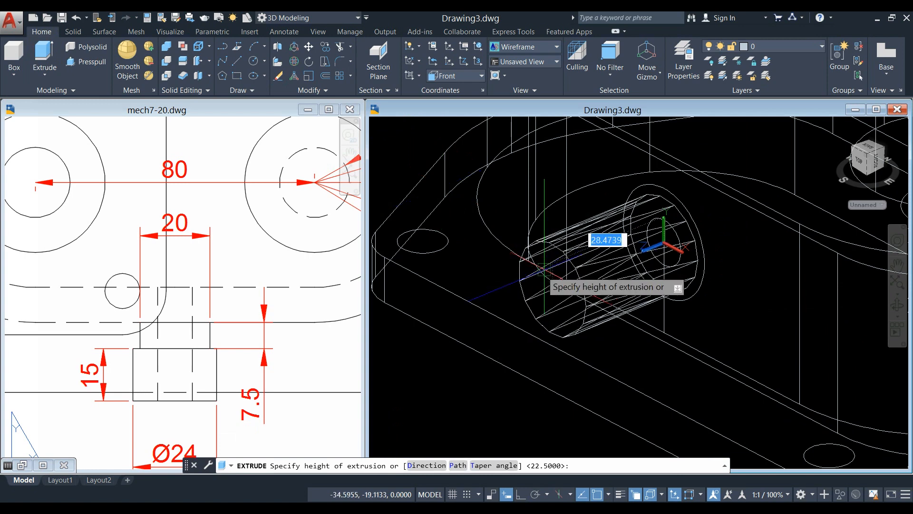
click(456, 338)
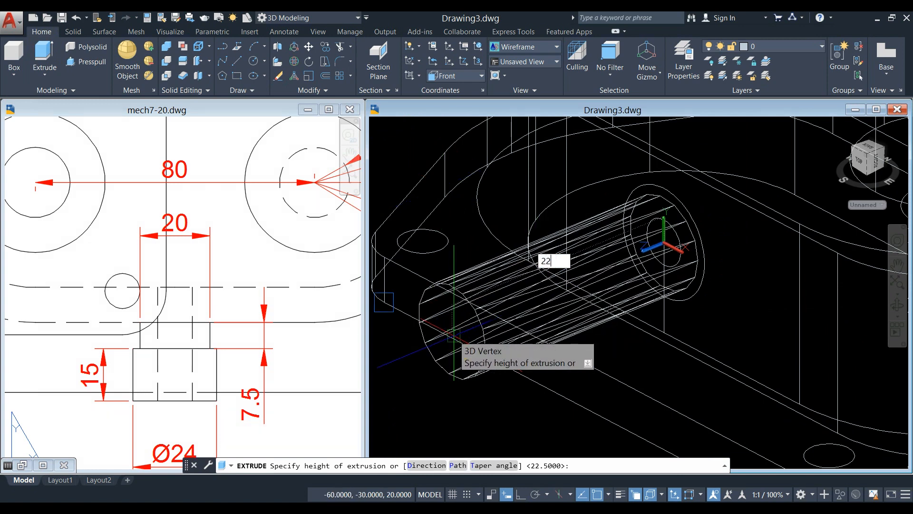
click(455, 335)
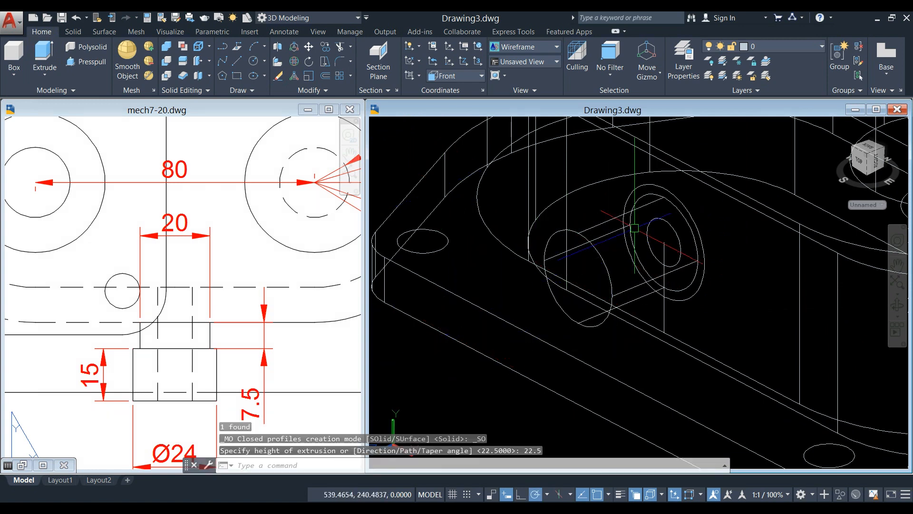
- Move the 12 mm radius circle from its centre to the centre of the new cylinder's outer end
click(681, 199)
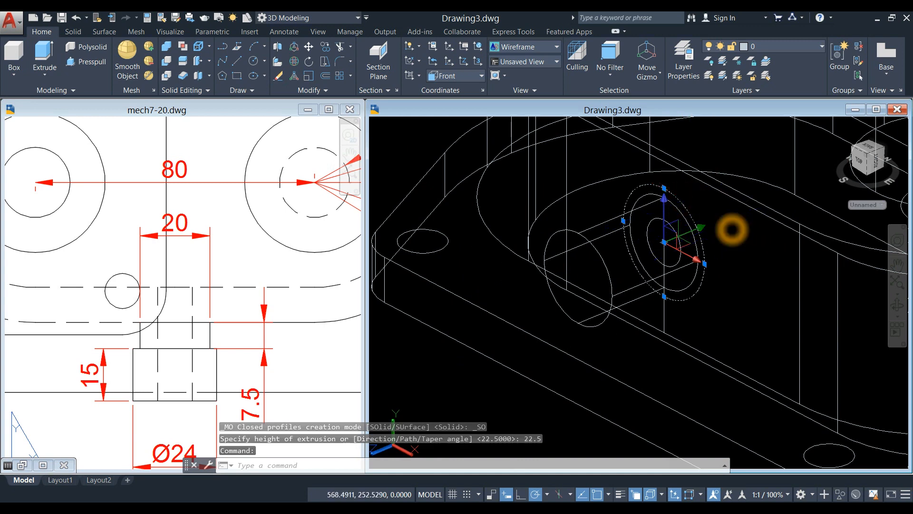
right_click(732, 230)
click(740, 304)
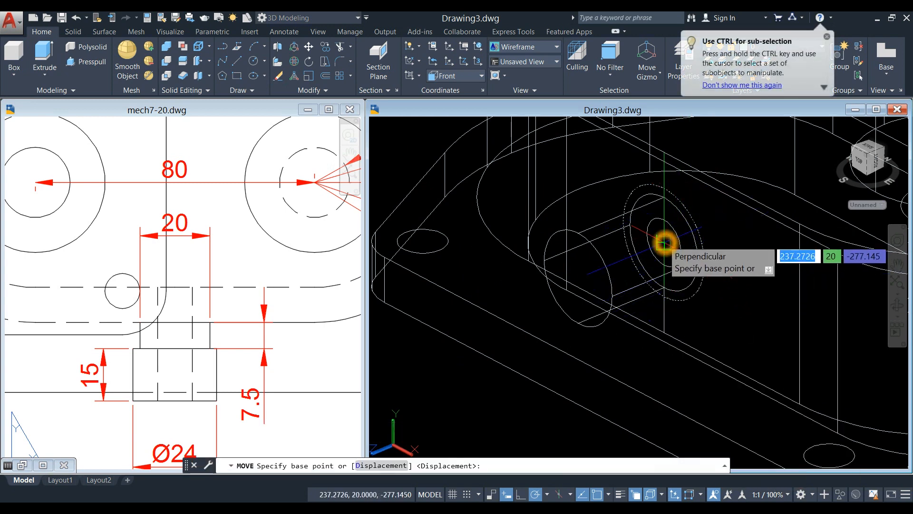
shift+right_click(664, 243)
click(703, 366)
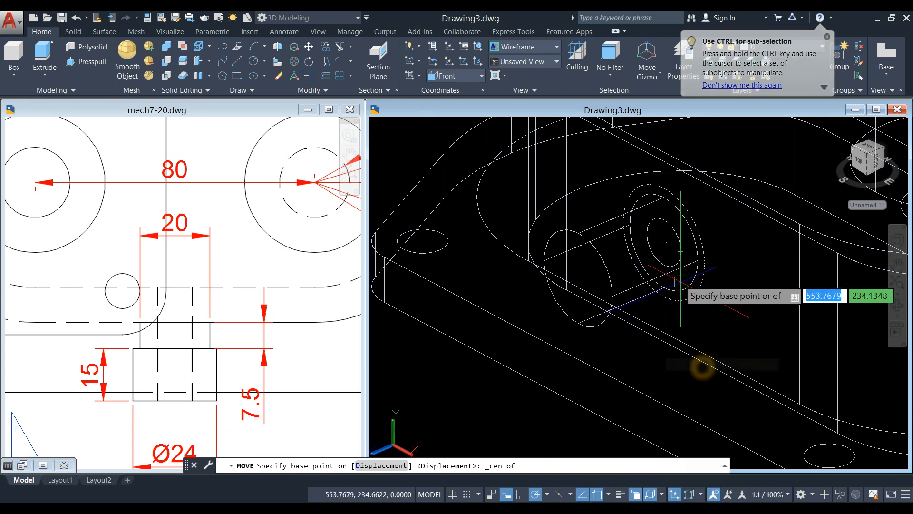
click(672, 263)
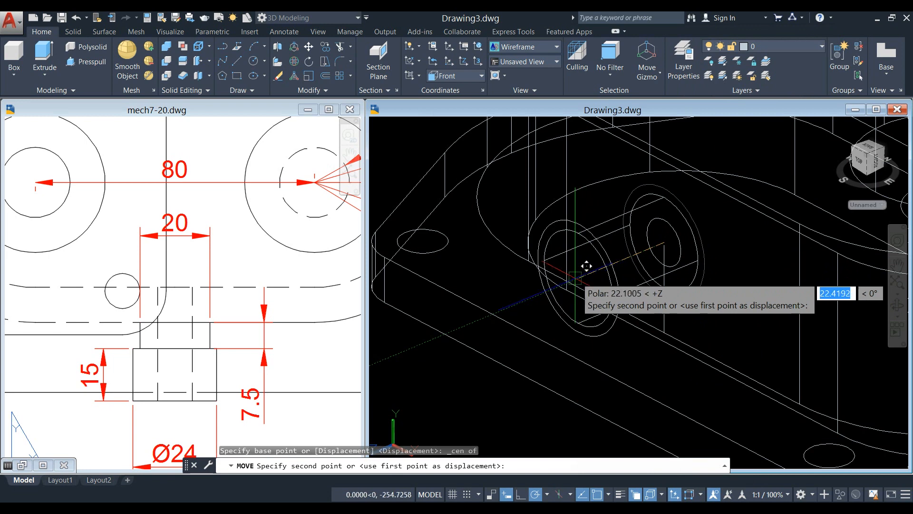
click(581, 276)
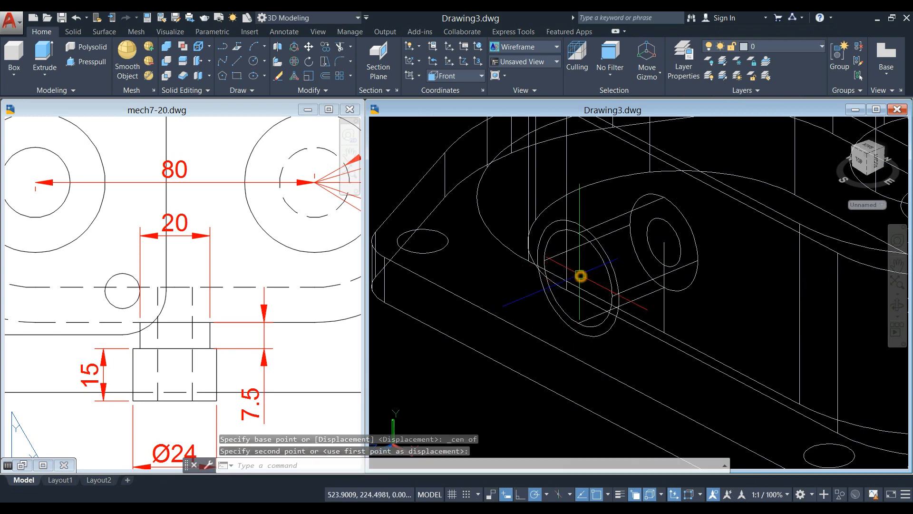
- Extrude the 12 mm radius circle 15 mm back toward the body to form the boss's larger step
shift+middle_drag(581, 276, 628, 306)
scroll(529, 221, up, 3)
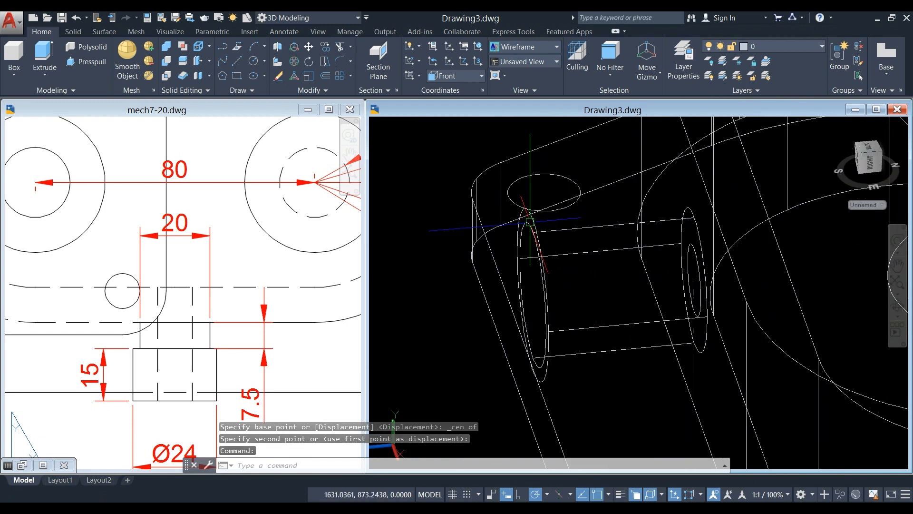
click(540, 216)
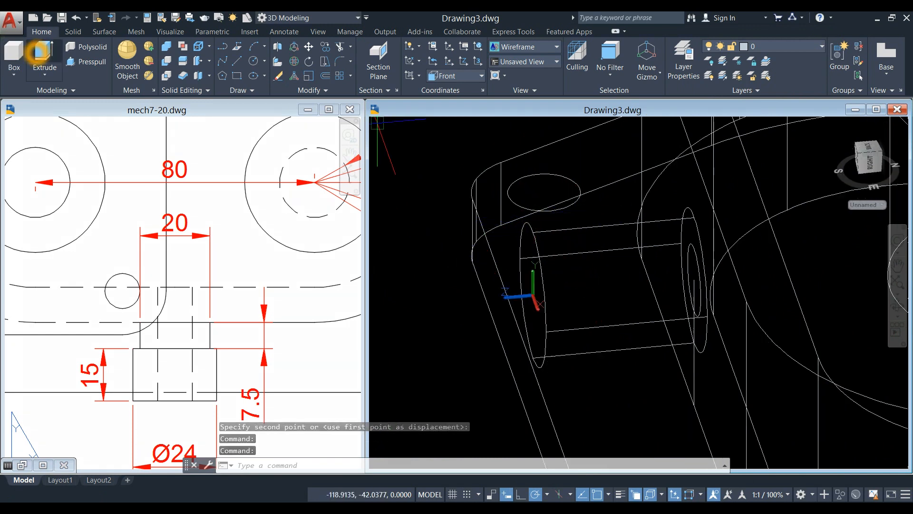
click(42, 51)
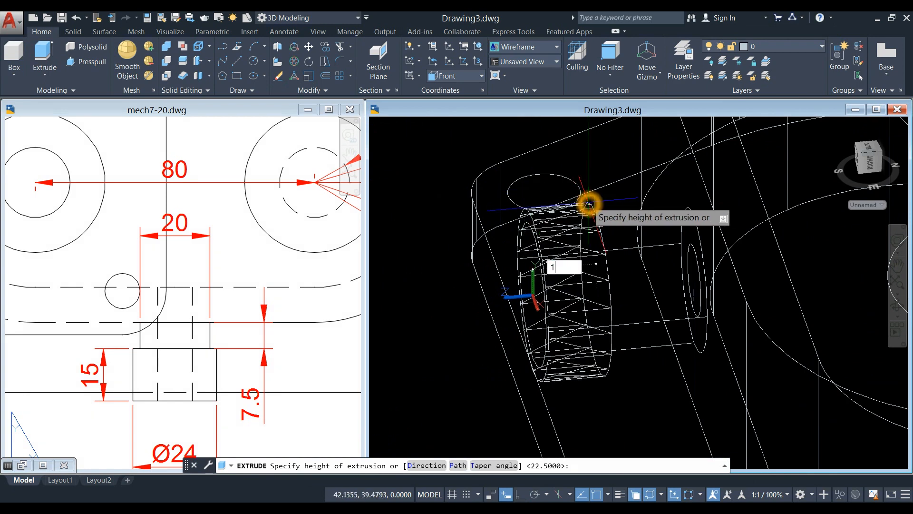
key(Return)
- Show the model from the right in the Shaded with Edges style and examine the stepped side boss
scroll(587, 226, down, 3)
shift+middle_drag(585, 228, 486, 213)
scroll(570, 248, down, 4)
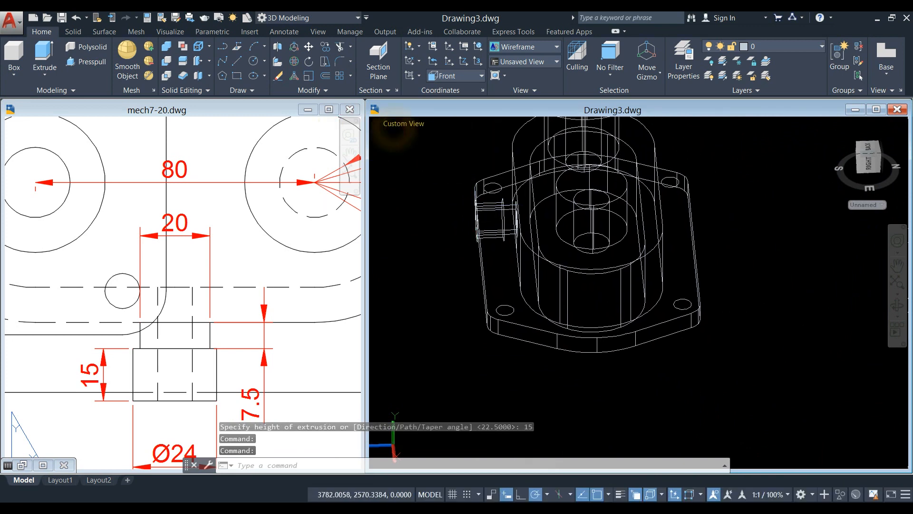
click(402, 123)
click(409, 185)
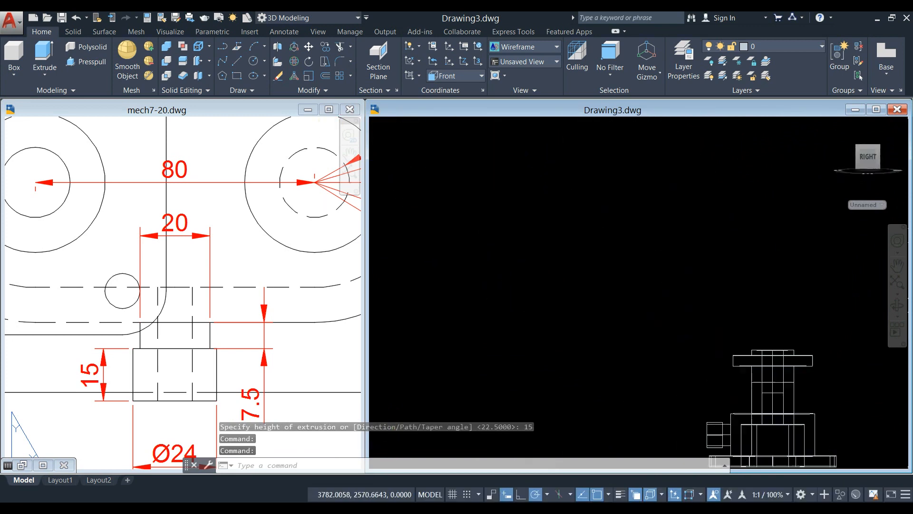
click(428, 124)
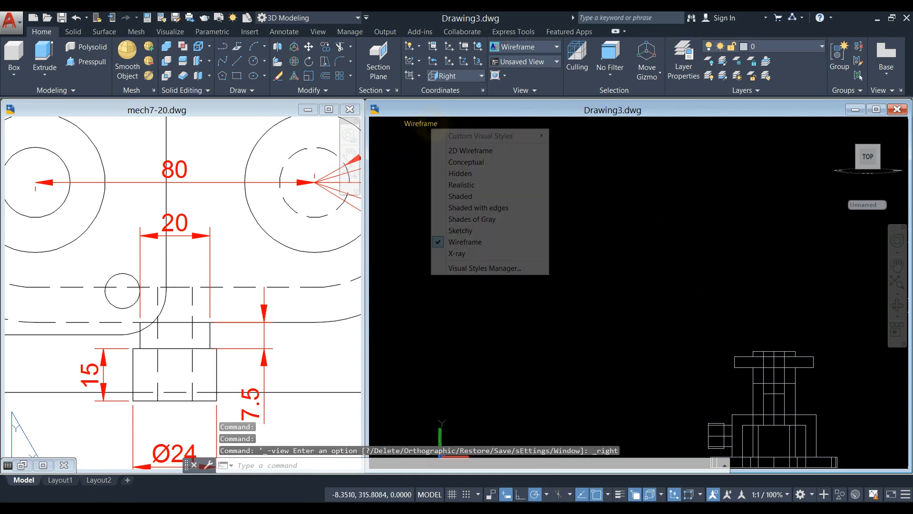
click(480, 208)
scroll(642, 266, down, 2)
drag(642, 266, 535, 191)
scroll(577, 311, up, 3)
click(594, 286)
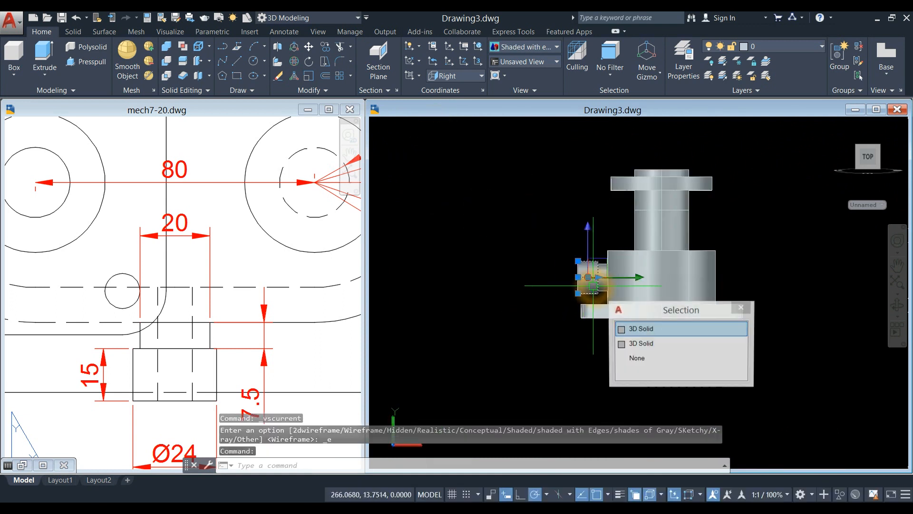
scroll(557, 292, up, 3)
middle_drag(557, 291, 446, 267)
scroll(459, 258, up, 3)
key(Escape)
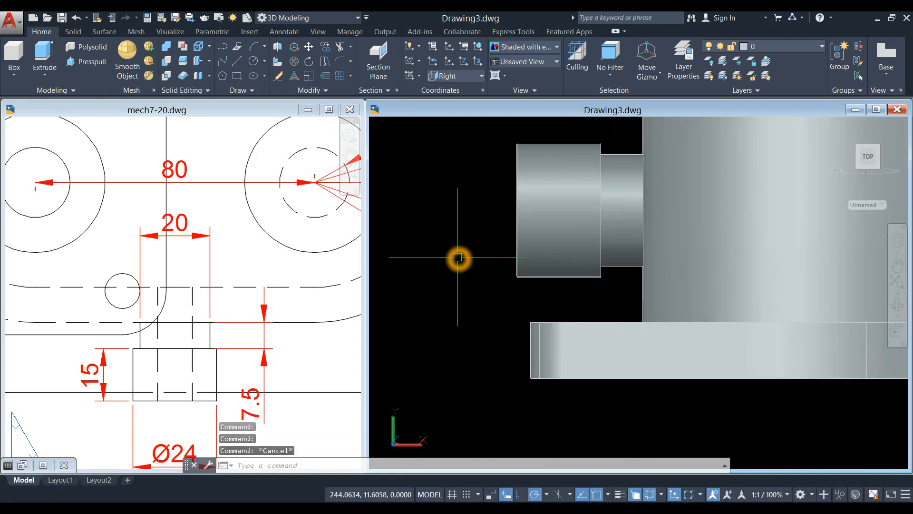
- Mirror both cylinders of the stepped side boss across the vertical line through the base plate's midpoint, keeping the originals
scroll(460, 258, down, 3)
text(m)
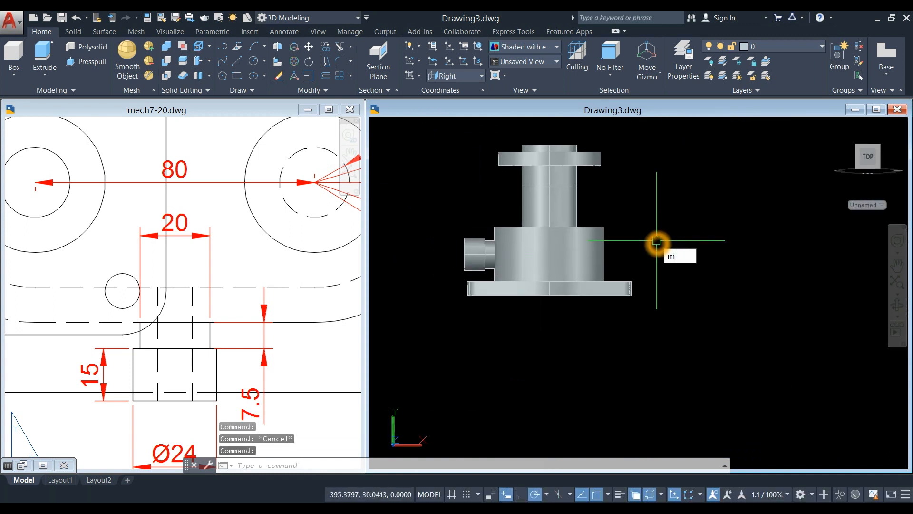
text(i)
key(Return)
scroll(467, 265, up, 4)
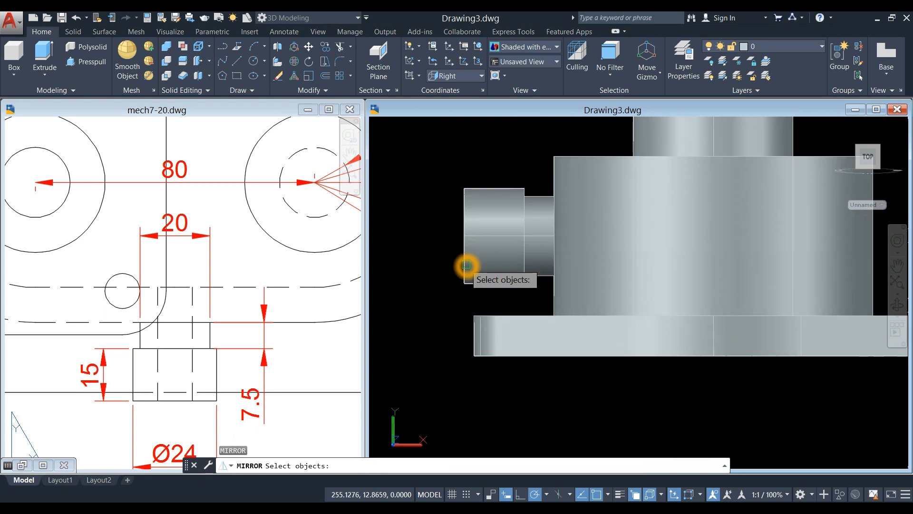
click(469, 165)
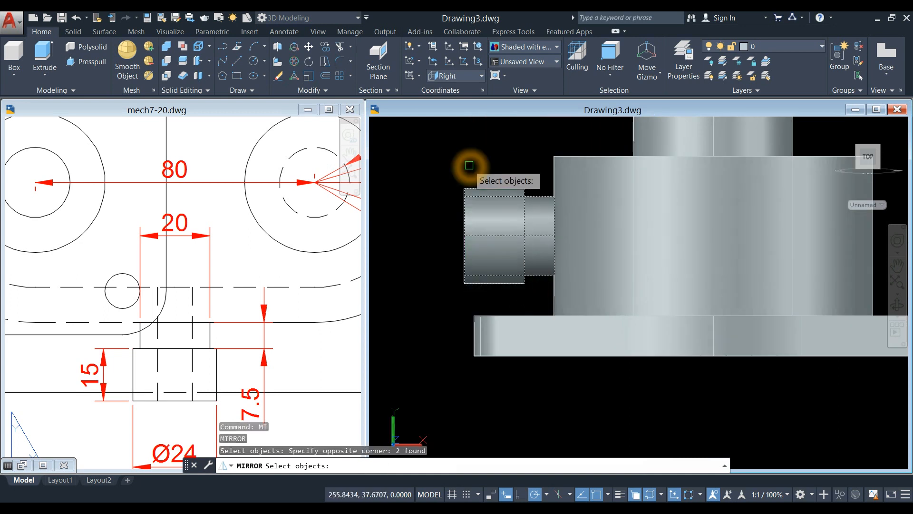
key(Return)
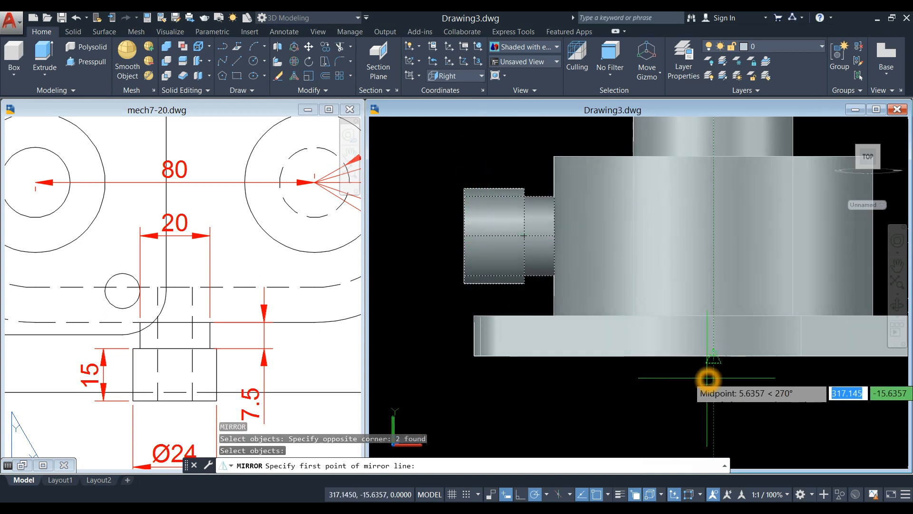
click(714, 356)
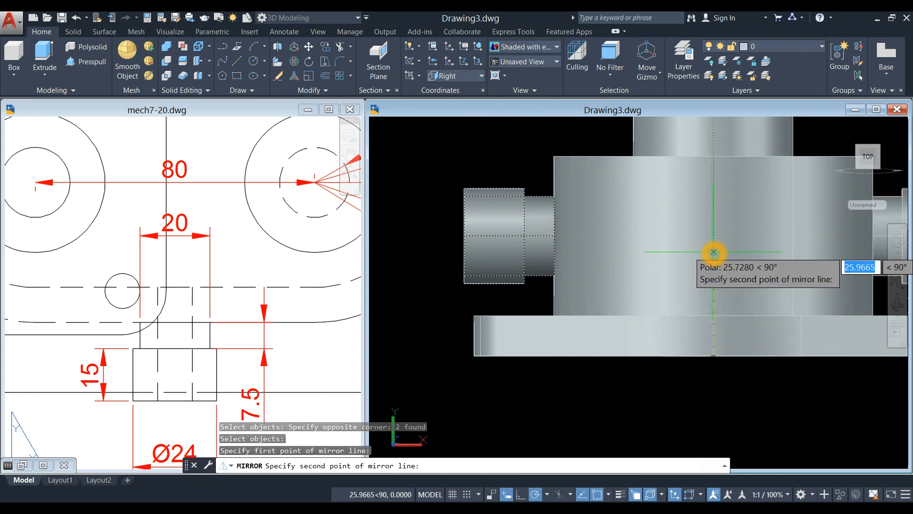
scroll(708, 258, down, 5)
middle_drag(709, 258, 658, 312)
click(663, 175)
click(655, 139)
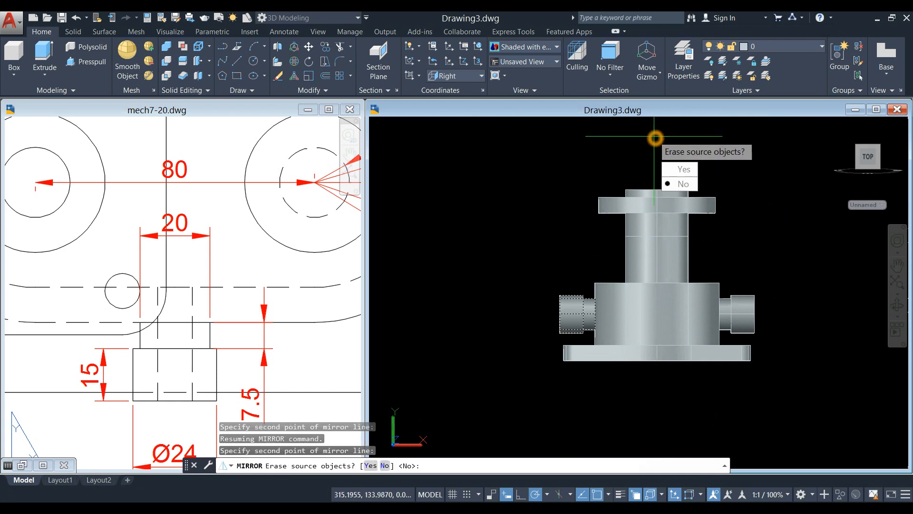
click(684, 184)
- Show the model in Wireframe and move the small bore circle 22.5 mm from its centre to the centre of the side boss's outer end
shift+middle_drag(536, 218, 577, 244)
scroll(561, 313, up, 4)
middle_drag(561, 314, 534, 267)
click(451, 125)
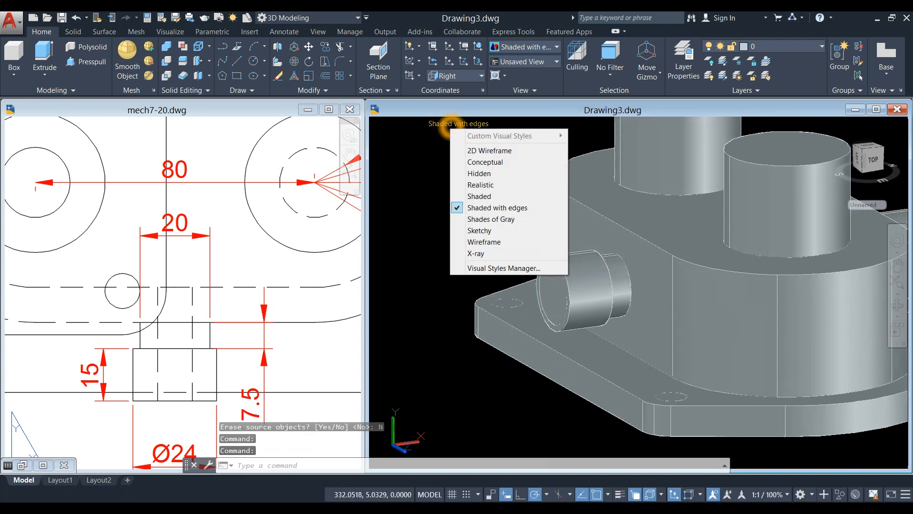
click(485, 242)
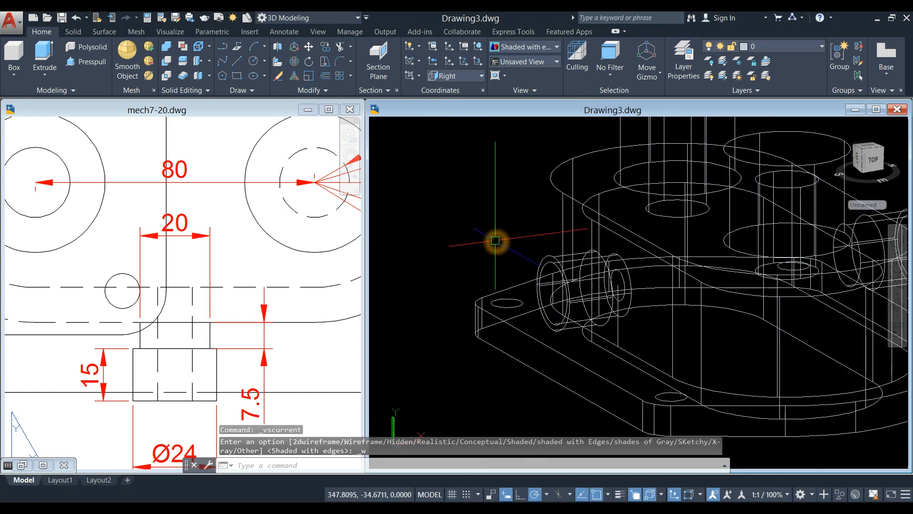
scroll(637, 278, up, 3)
click(609, 283)
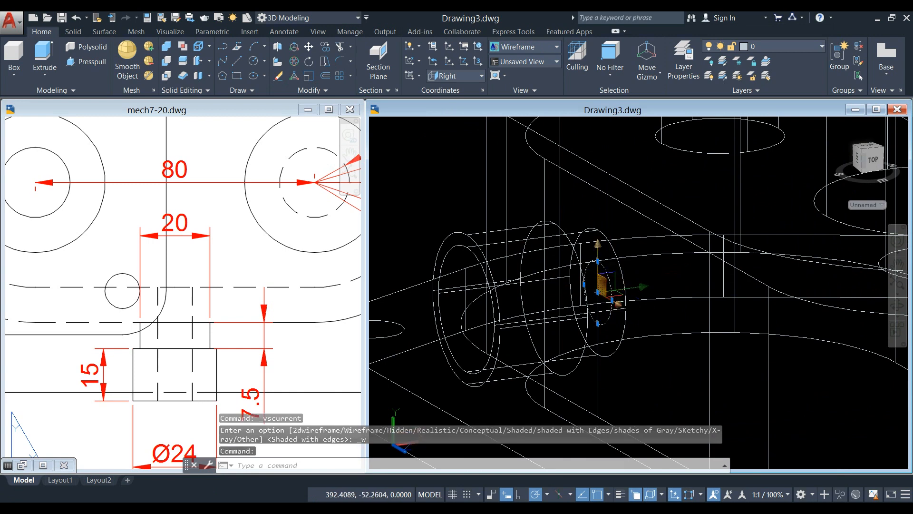
scroll(609, 281, down, 4)
right_click(478, 191)
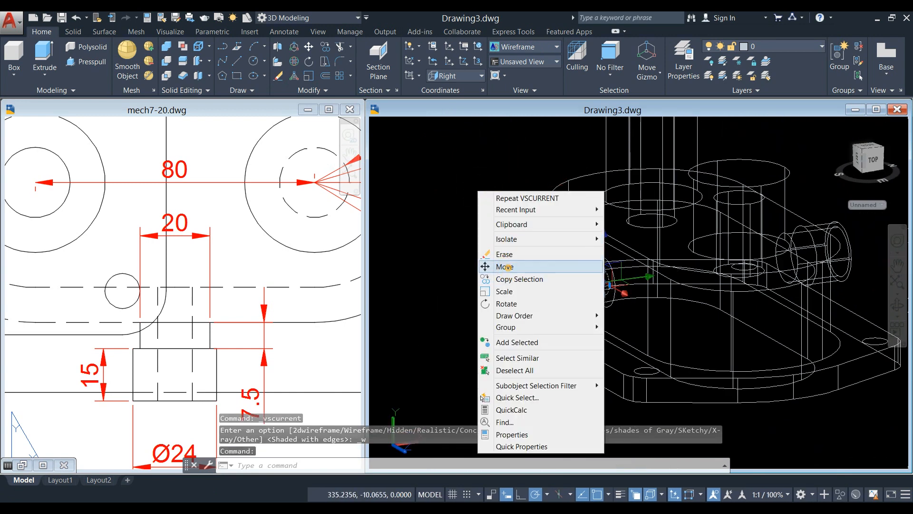
click(505, 266)
scroll(536, 311, up, 3)
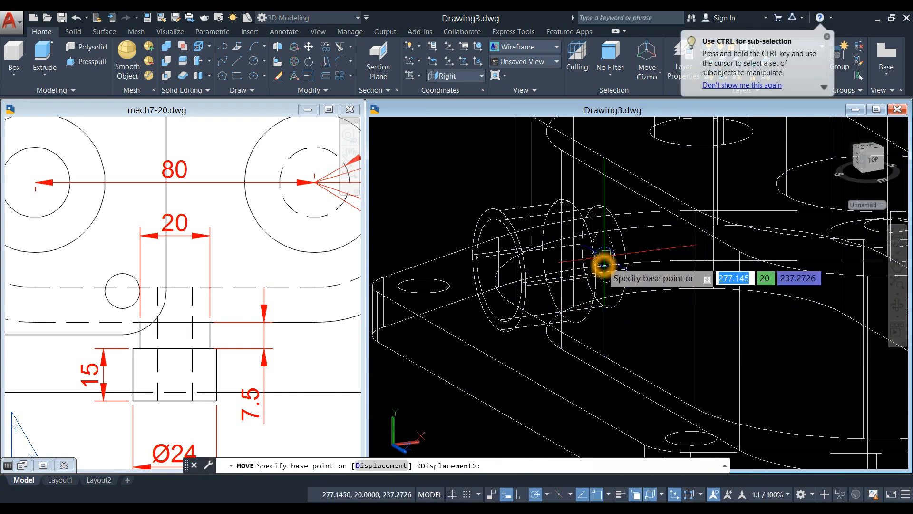
click(604, 260)
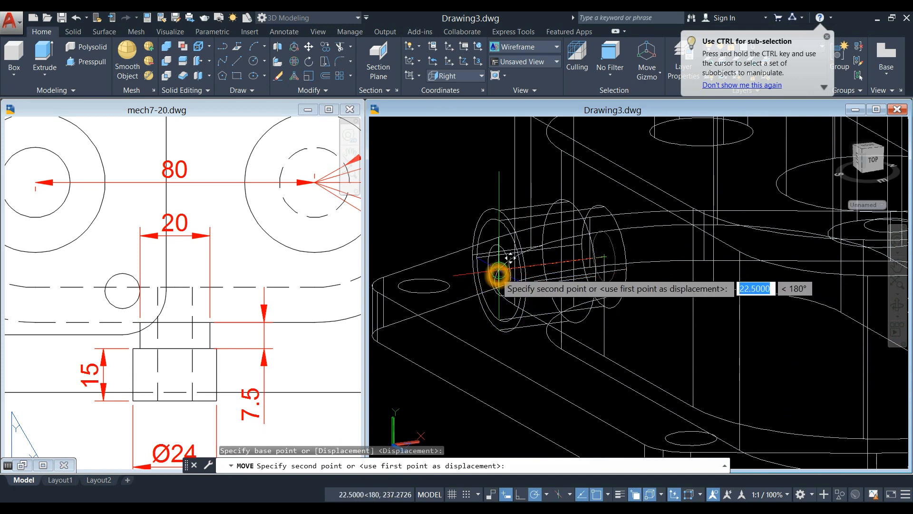
click(498, 272)
- Restore the Shaded with Edges style and extrude the bore circle about 193 mm through the body and both side bosses
scroll(468, 271, down, 5)
click(445, 123)
click(489, 208)
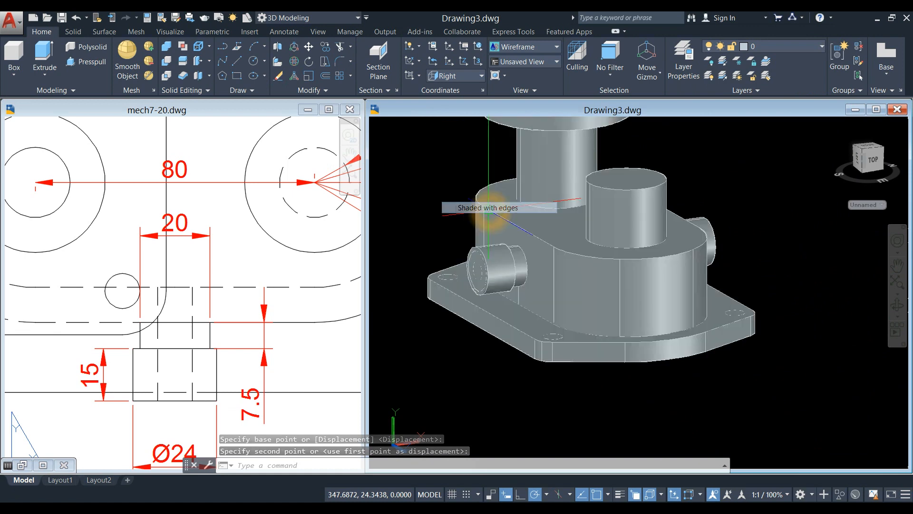
scroll(477, 269, up, 7)
click(499, 246)
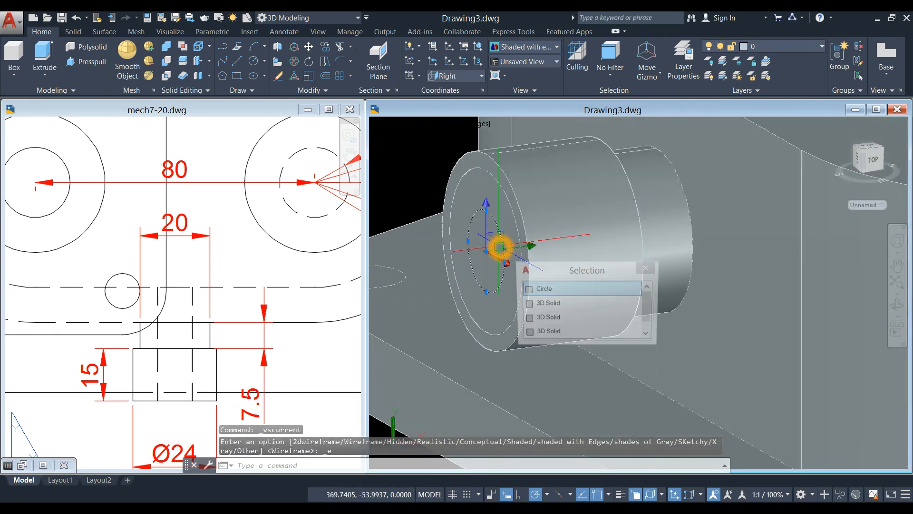
click(45, 58)
scroll(396, 158, down, 7)
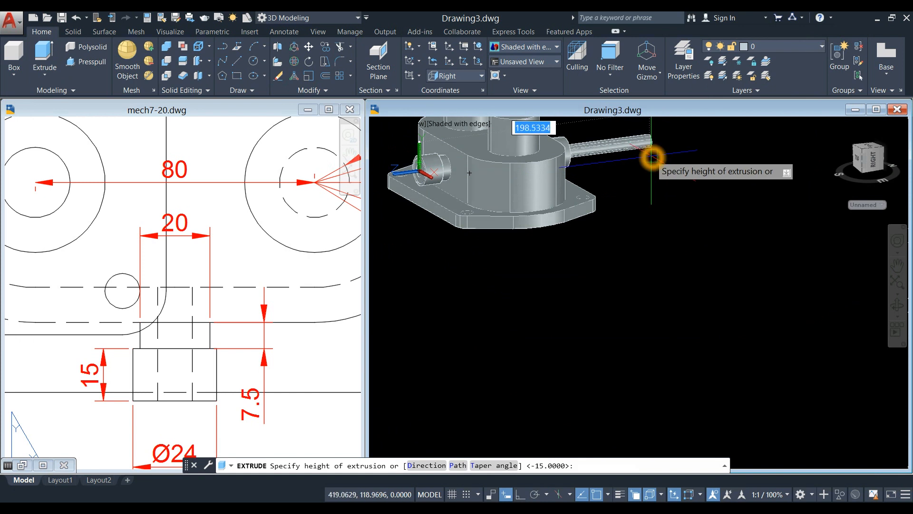
middle_drag(657, 147, 670, 206)
click(655, 197)
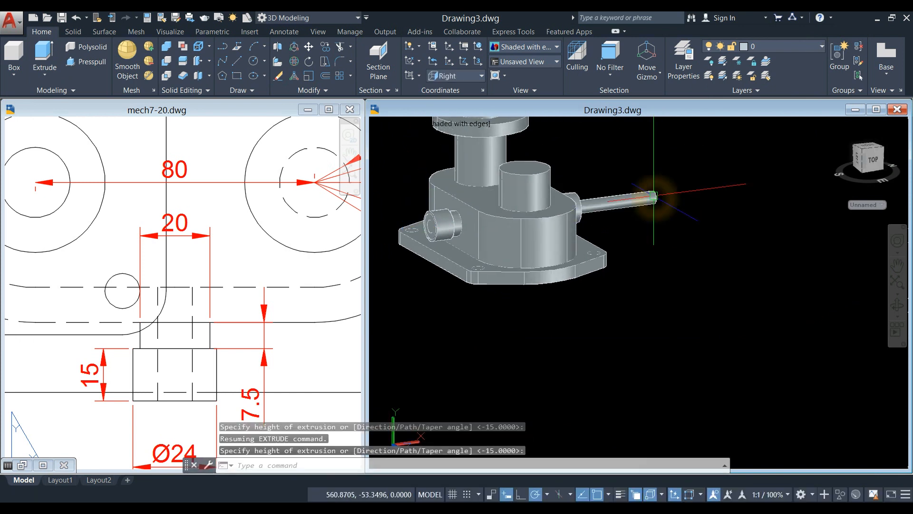
- Subtract the long extruded rod from the main body and the four side boss cylinders to bore through them
scroll(443, 195, up, 4)
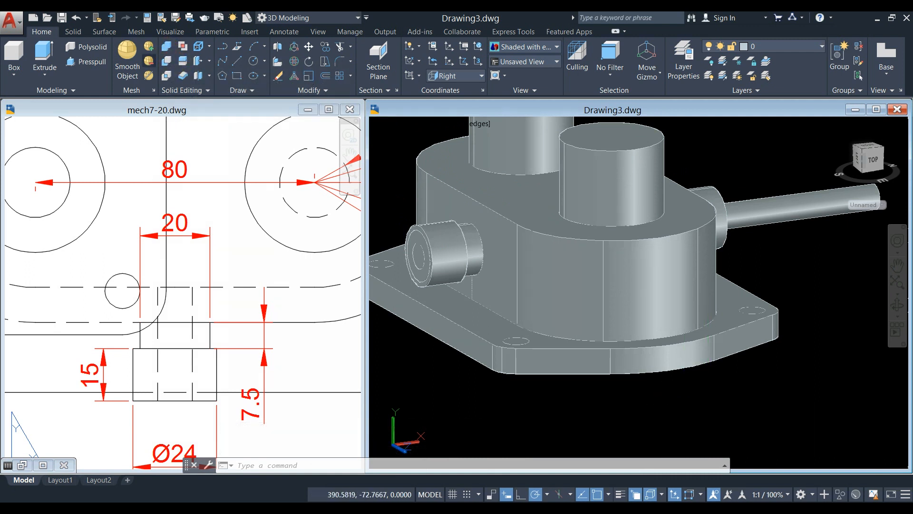
click(167, 61)
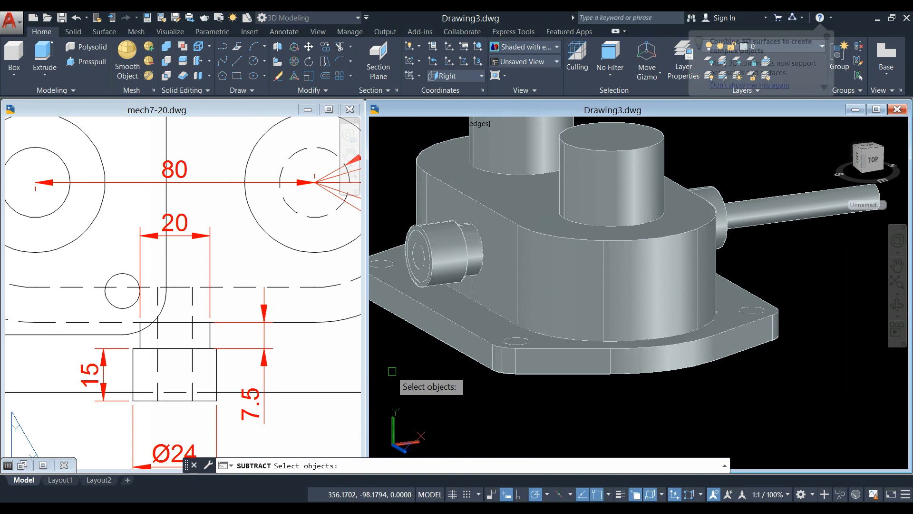
click(469, 347)
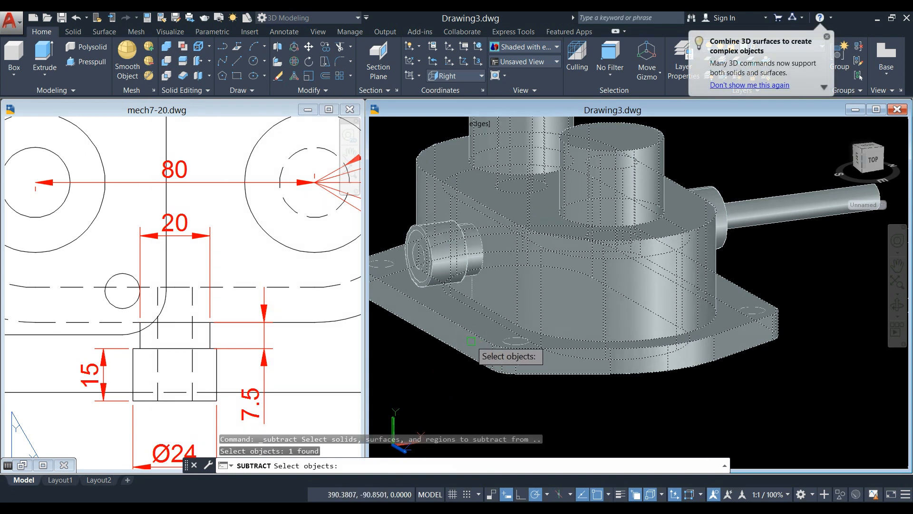
click(465, 261)
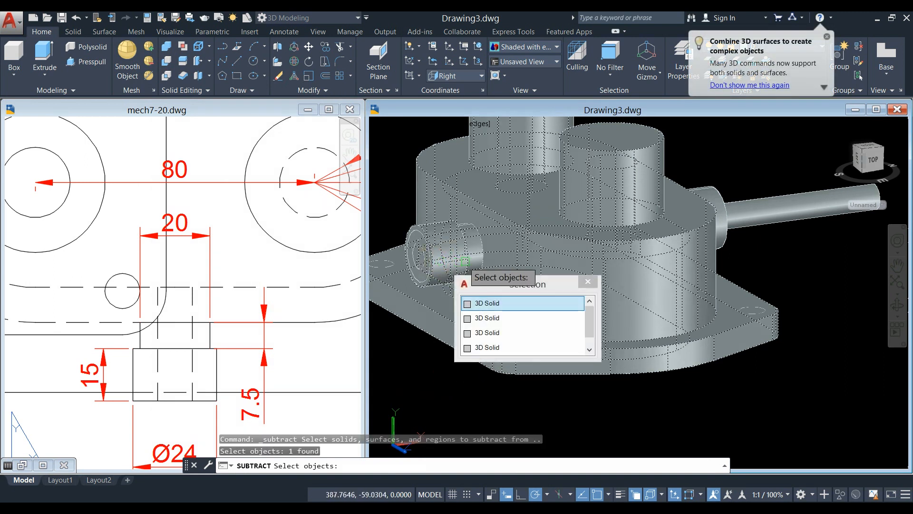
click(476, 244)
shift+middle_drag(651, 276, 577, 270)
click(723, 223)
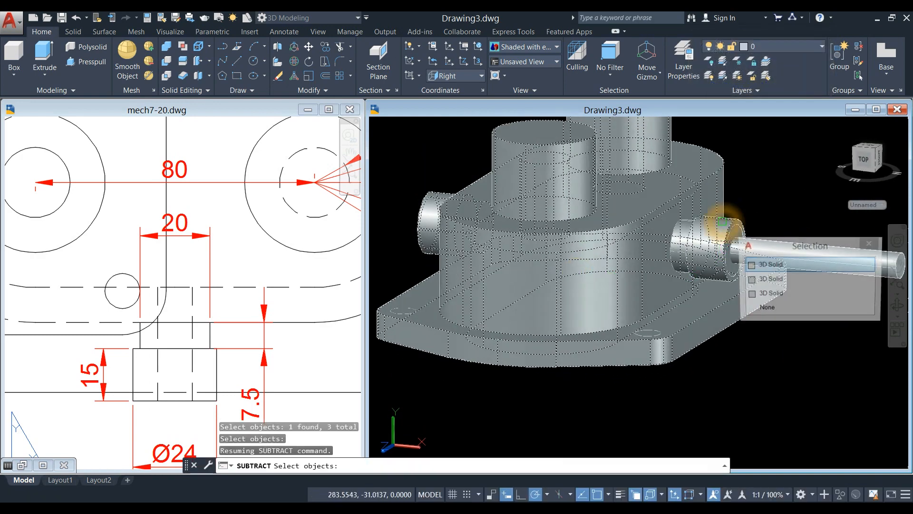
scroll(686, 233, up, 5)
click(677, 231)
click(681, 227)
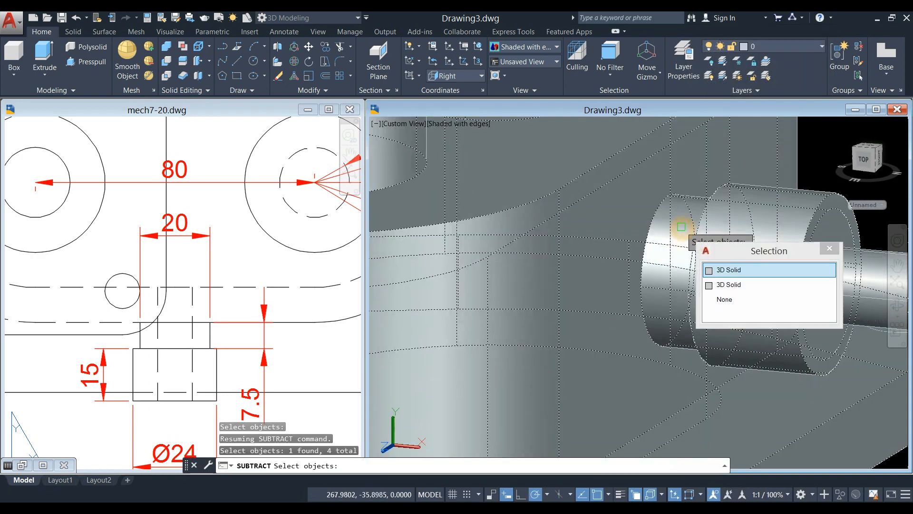
click(714, 267)
scroll(681, 227, down, 5)
key(Return)
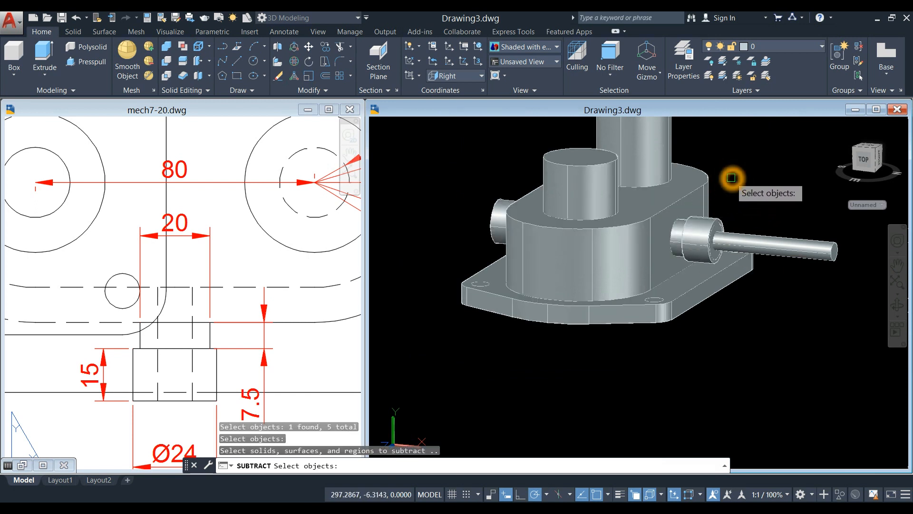
click(763, 240)
shift+middle_drag(744, 177, 828, 224)
key(Return)
- Extrude the four mounting-hole circles at the base plate's corners downward through the plate
scroll(658, 261, down, 4)
middle_drag(660, 260, 591, 285)
scroll(589, 287, down, 3)
scroll(525, 314, up, 5)
scroll(511, 229, up, 3)
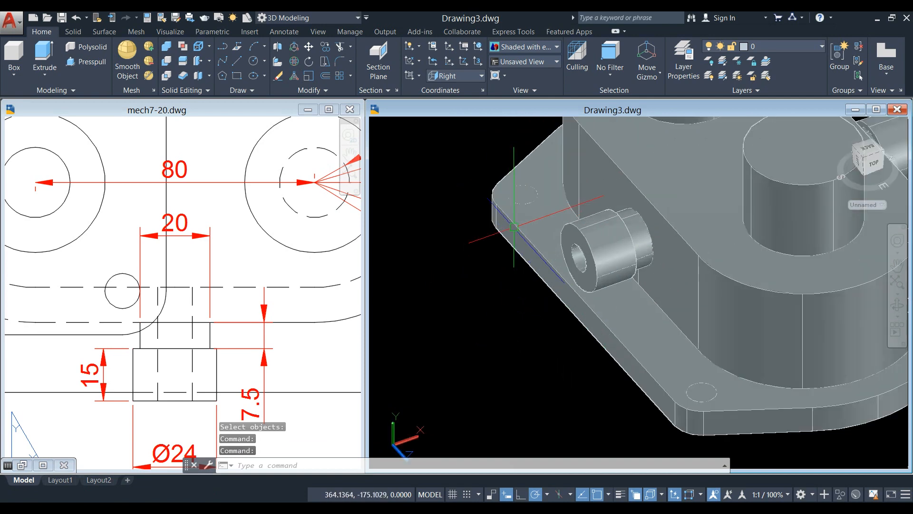
click(535, 195)
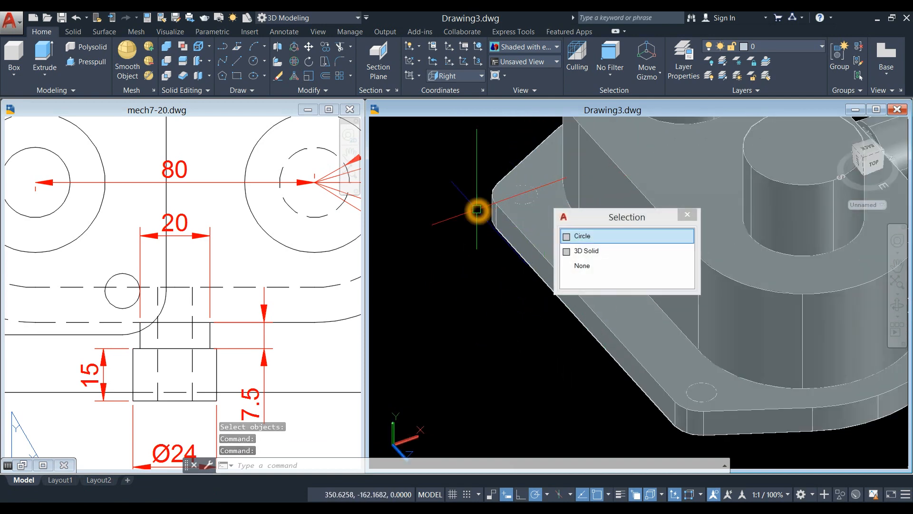
key(Escape)
click(539, 200)
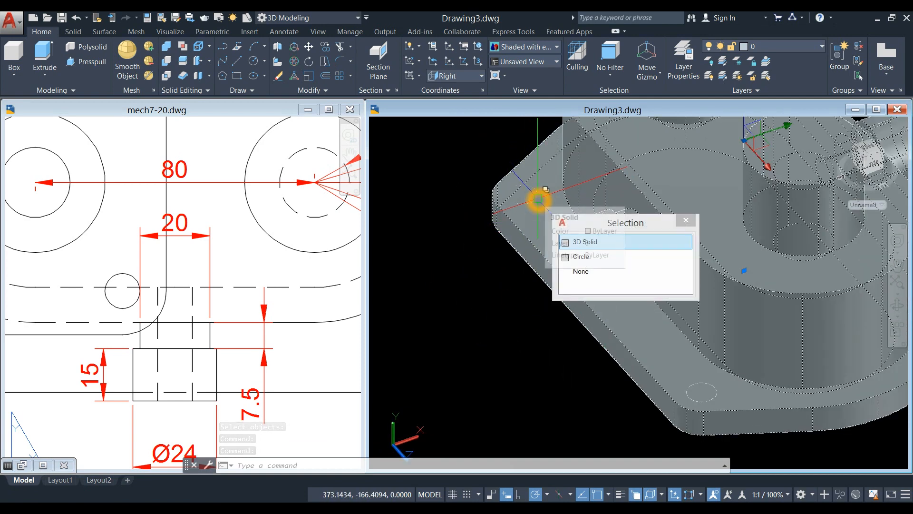
key(Escape)
scroll(539, 201, up, 4)
click(539, 200)
scroll(539, 200, down, 4)
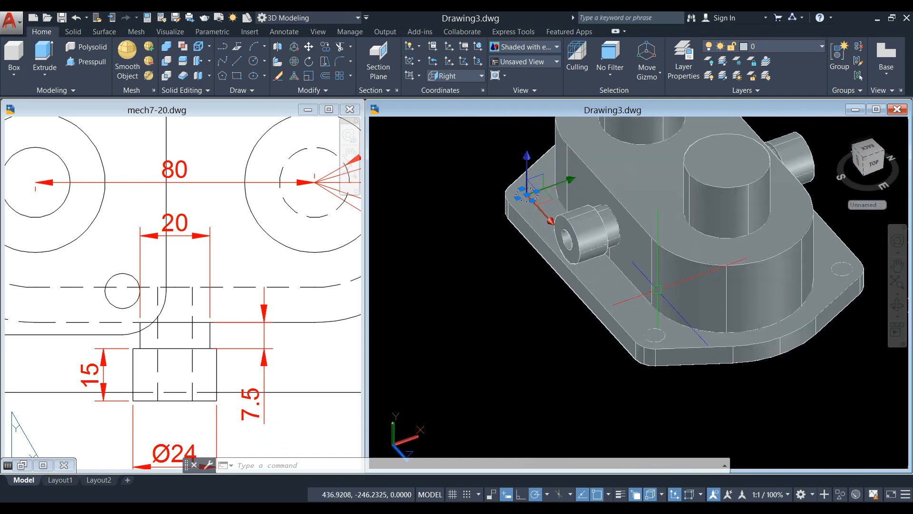
scroll(650, 342, up, 3)
click(645, 347)
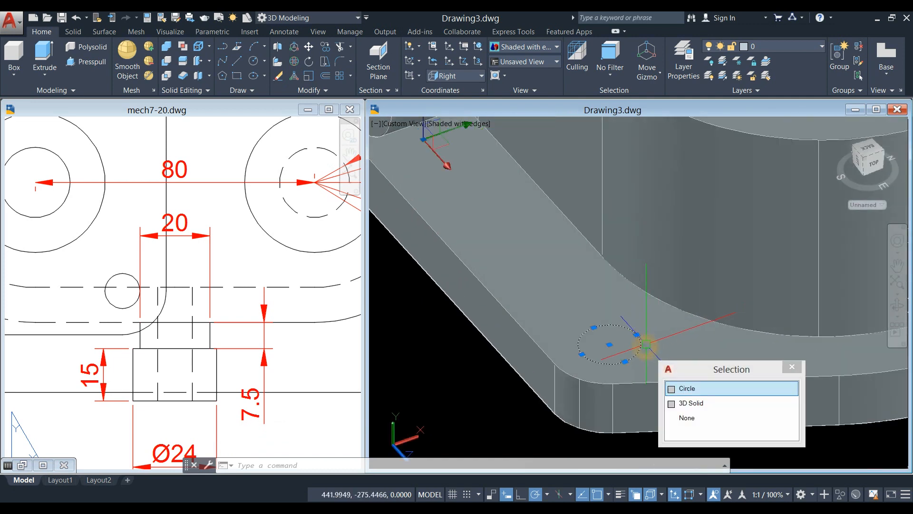
scroll(649, 343, down, 4)
scroll(739, 314, up, 5)
click(700, 313)
click(734, 378)
scroll(732, 366, down, 3)
shift+middle_drag(756, 317, 610, 302)
scroll(715, 332, up, 3)
scroll(713, 344, up, 5)
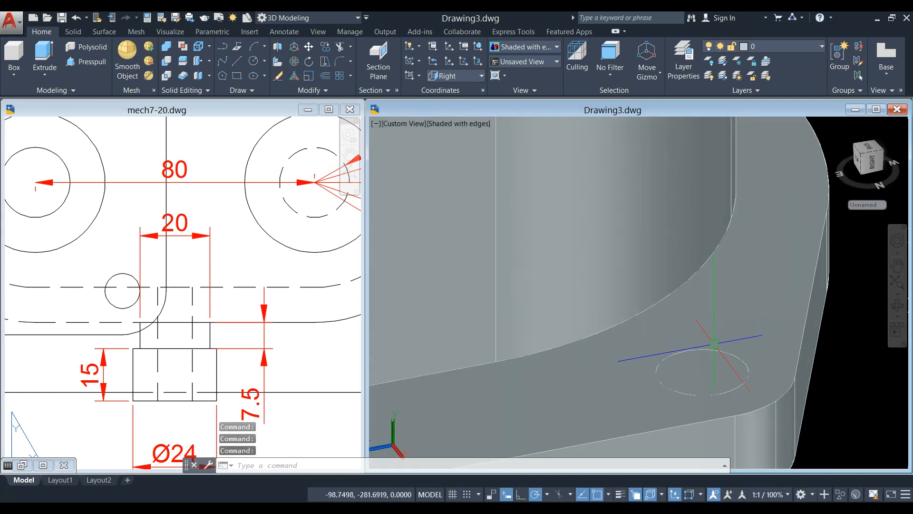
click(713, 349)
scroll(711, 350, down, 5)
click(755, 387)
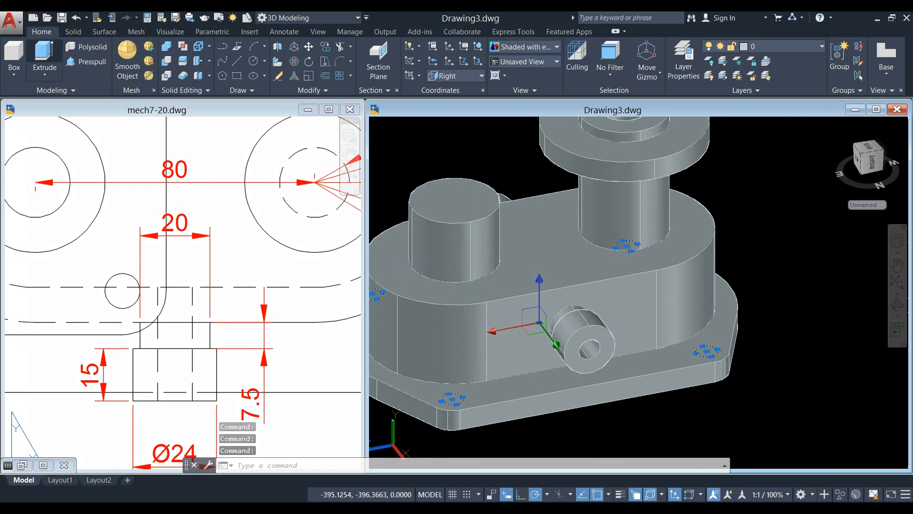
click(44, 53)
key(Return)
scroll(735, 282, down, 4)
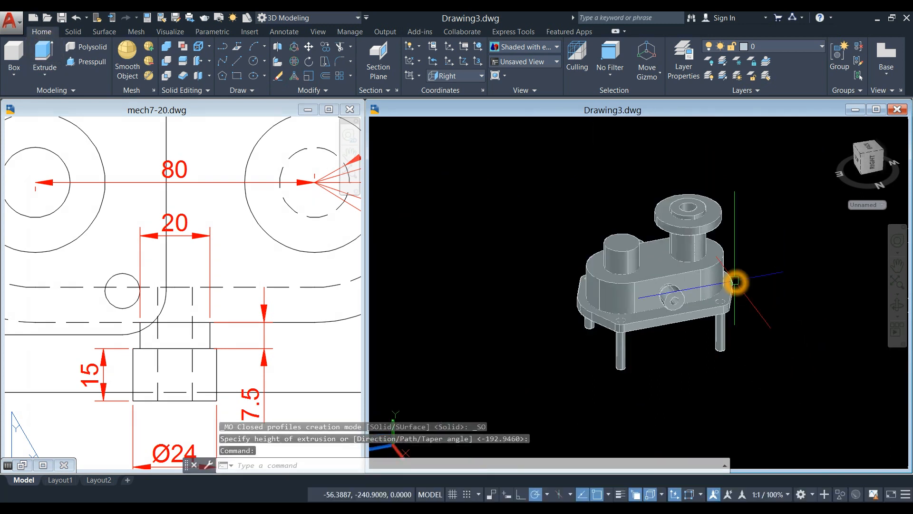
- Subtract the four extruded corner rods from the main body to cut the base plate's mounting holes
click(164, 62)
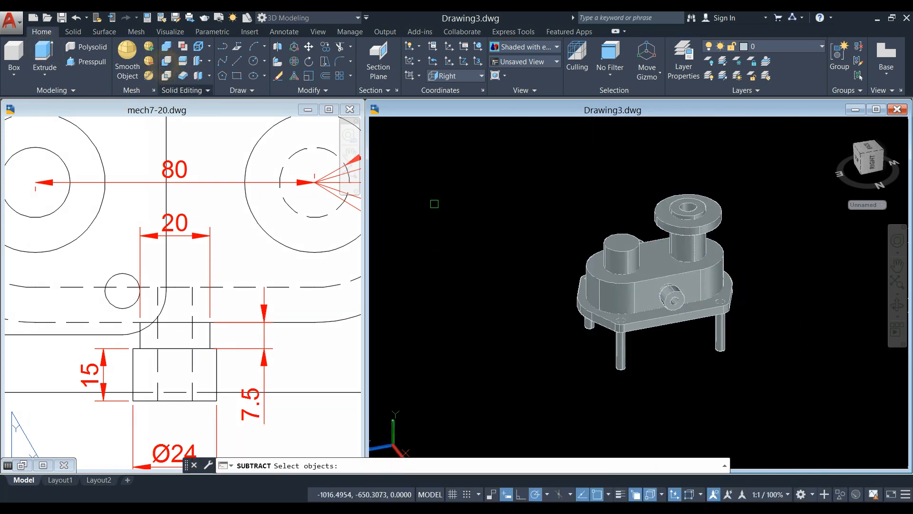
click(664, 324)
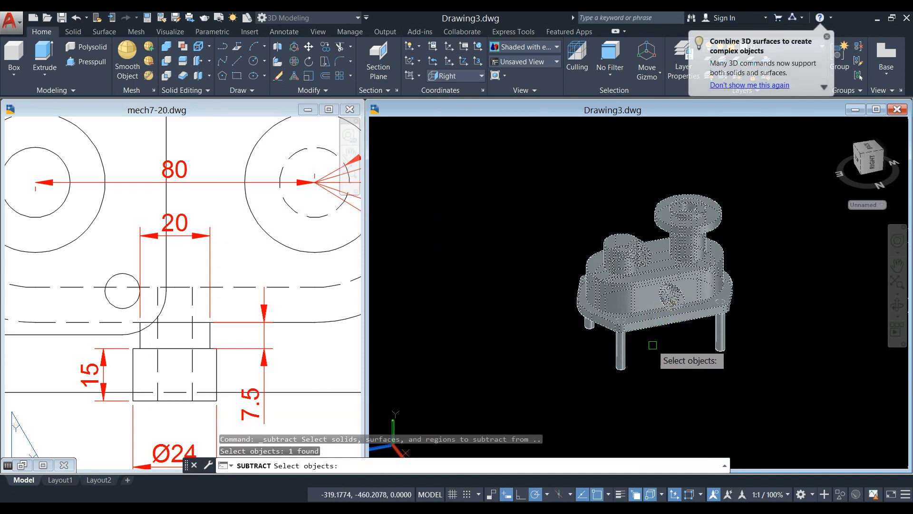
key(Return)
click(623, 351)
click(726, 347)
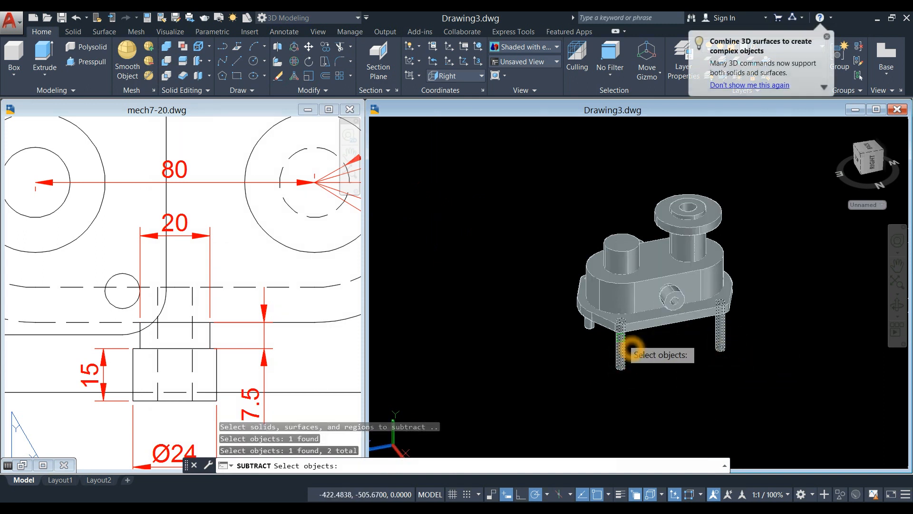
click(584, 327)
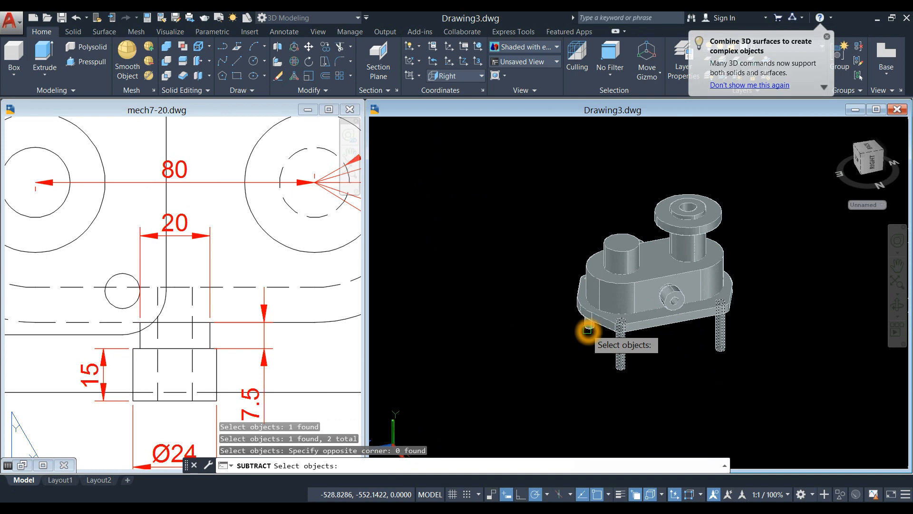
click(588, 330)
shift+middle_drag(589, 327, 622, 320)
click(721, 342)
shift+middle_drag(718, 333, 803, 270)
key(Return)
shift+middle_drag(679, 271, 785, 285)
- Check the front view's fillet radii in the mech7-20 drawing and fillet the short cylinder's top edge in Drawing3 with radius 5
click(213, 290)
scroll(206, 280, down, 8)
scroll(162, 314, up, 4)
middle_drag(179, 351, 166, 190)
click(569, 314)
shift+middle_drag(570, 314, 742, 311)
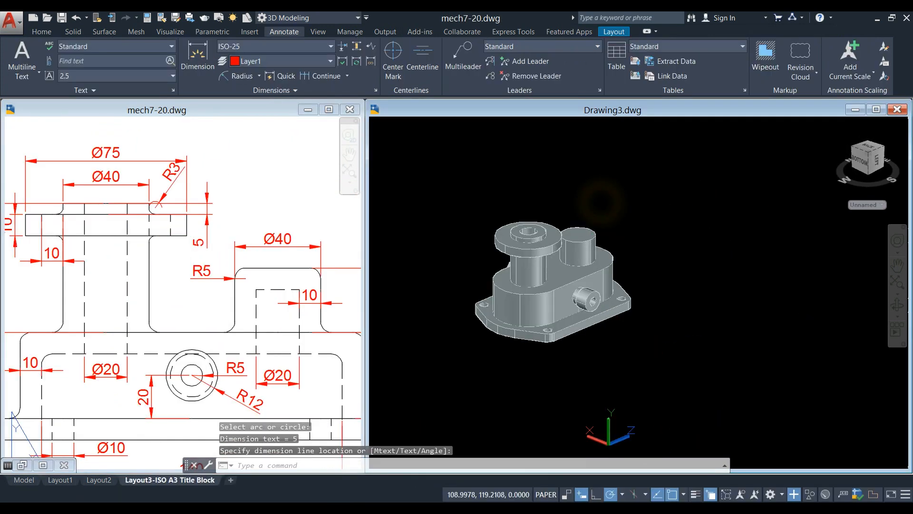
click(320, 121)
click(73, 31)
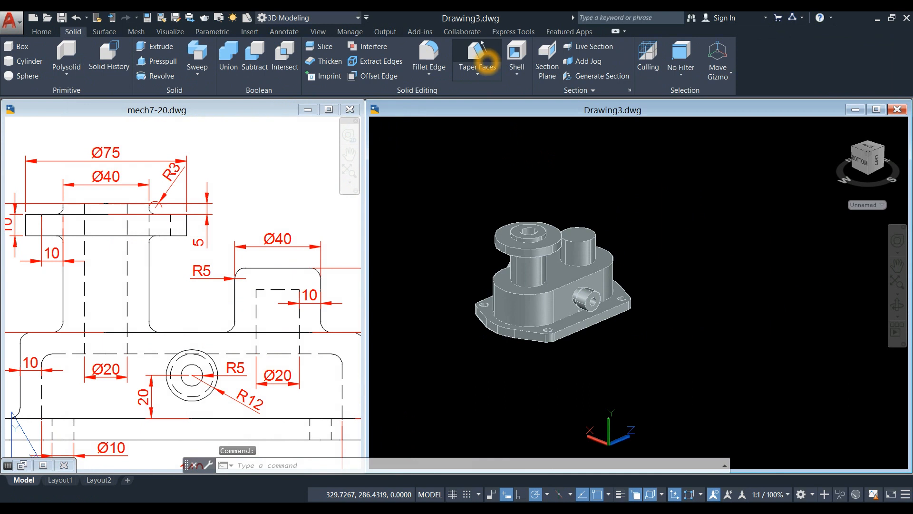
click(426, 53)
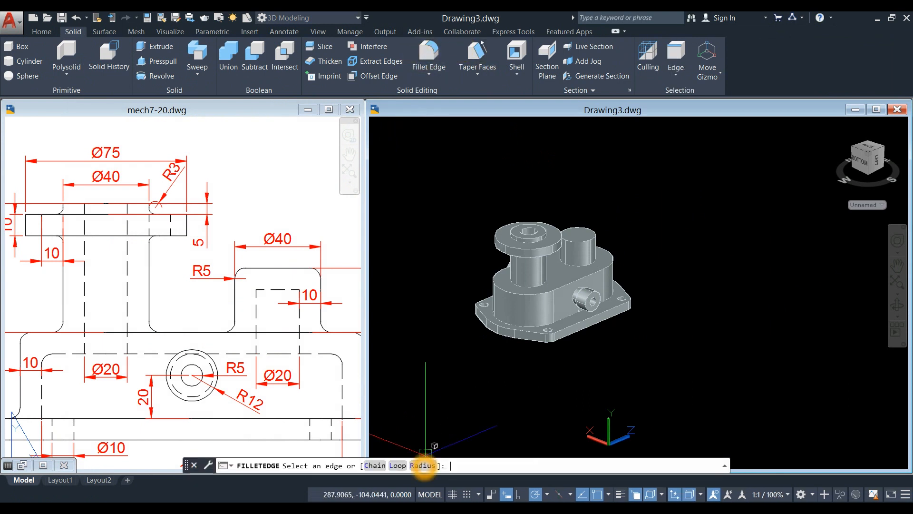
click(423, 465)
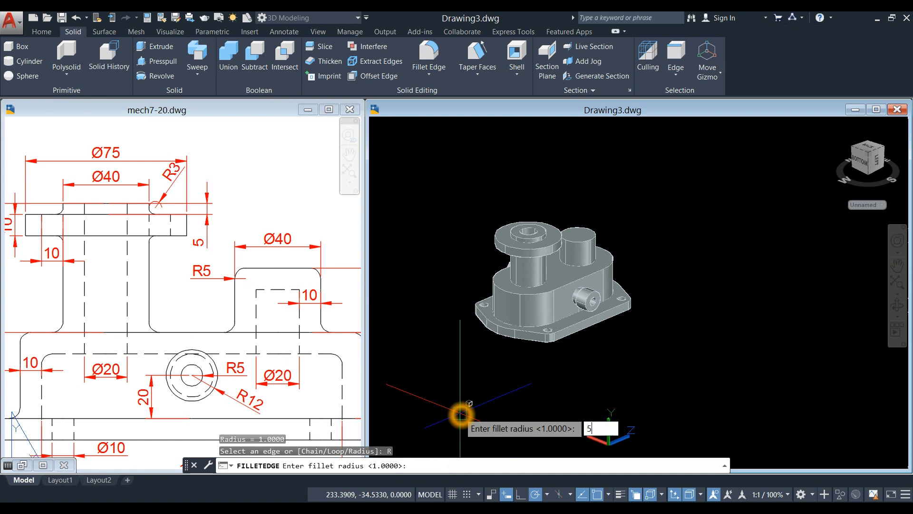
key(Return)
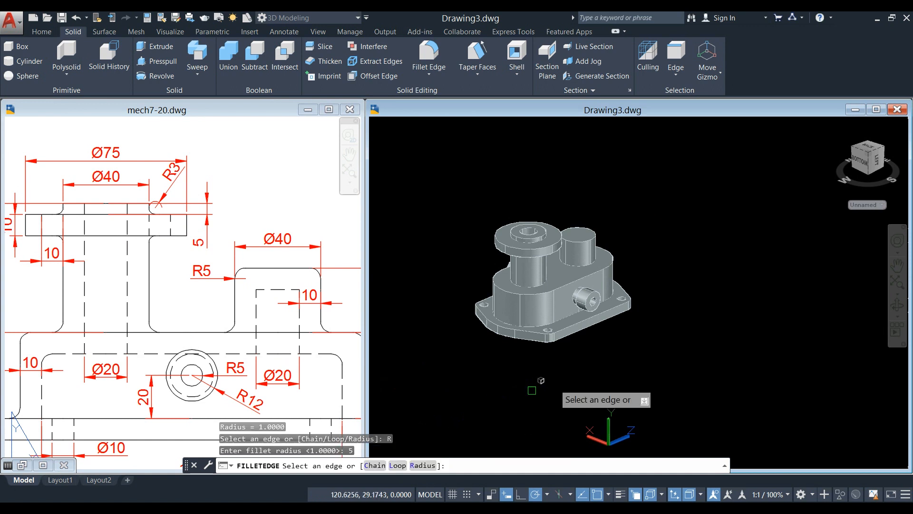
click(596, 237)
right_click(614, 206)
click(632, 217)
right_click(637, 222)
click(644, 224)
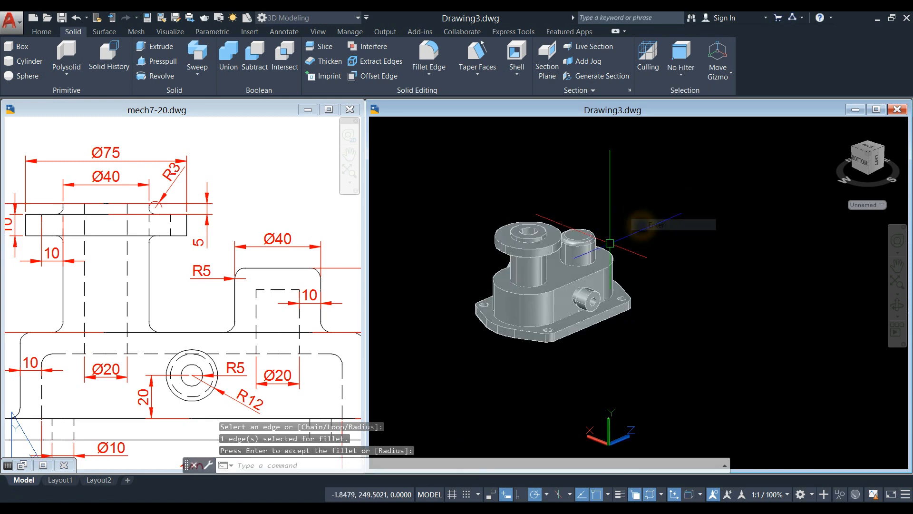
- Fillet the edge where the raised hub meets the top of the round flange with radius 3
scroll(586, 253, up, 3)
right_click(495, 149)
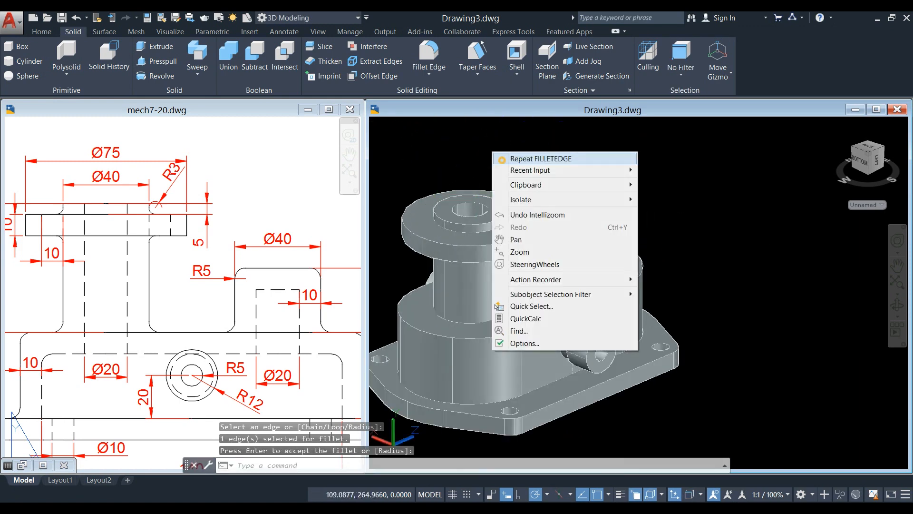
click(511, 157)
click(421, 466)
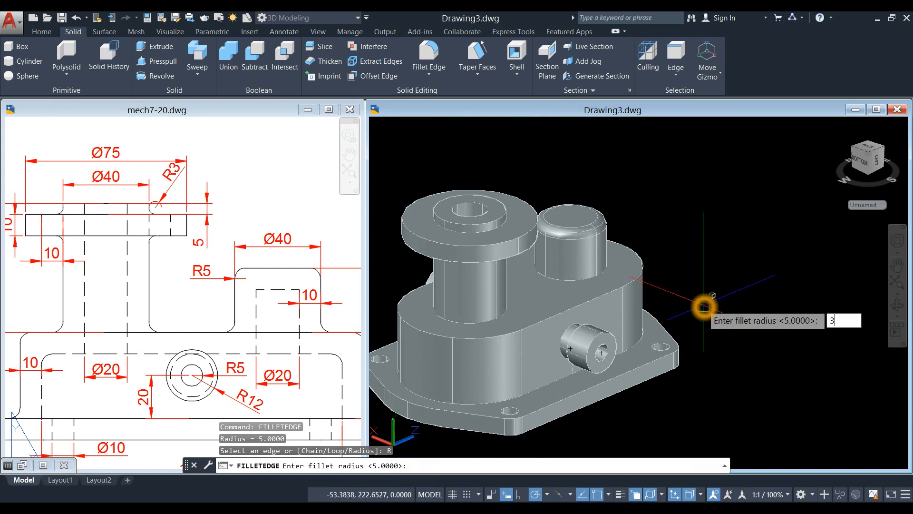
key(Return)
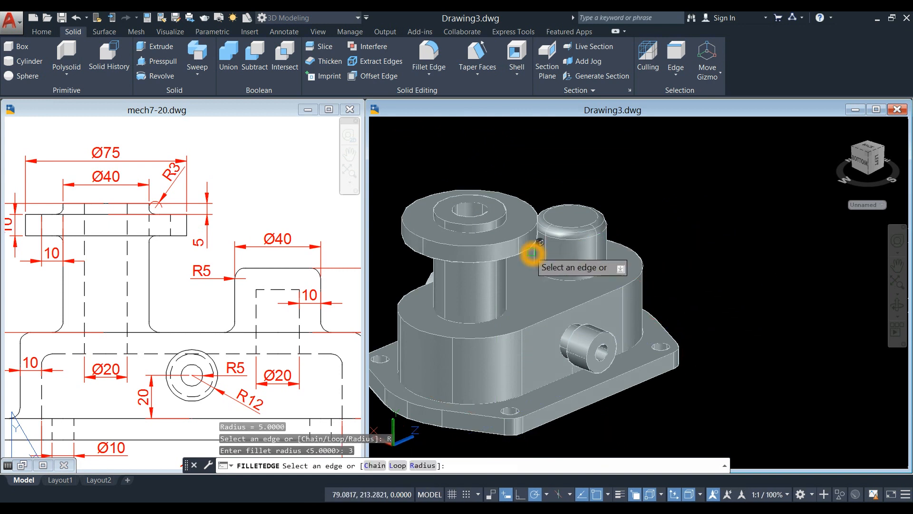
scroll(499, 252, up, 4)
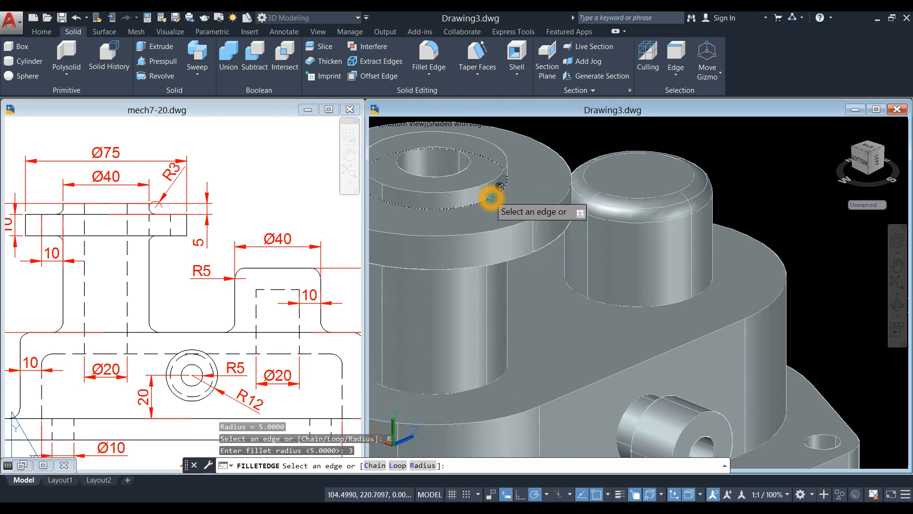
click(492, 198)
scroll(482, 277, down, 2)
shift+middle_drag(478, 293, 492, 221)
click(492, 222)
click(543, 263)
shift+middle_drag(542, 263, 557, 241)
right_click(704, 183)
click(742, 195)
right_click(704, 183)
click(750, 197)
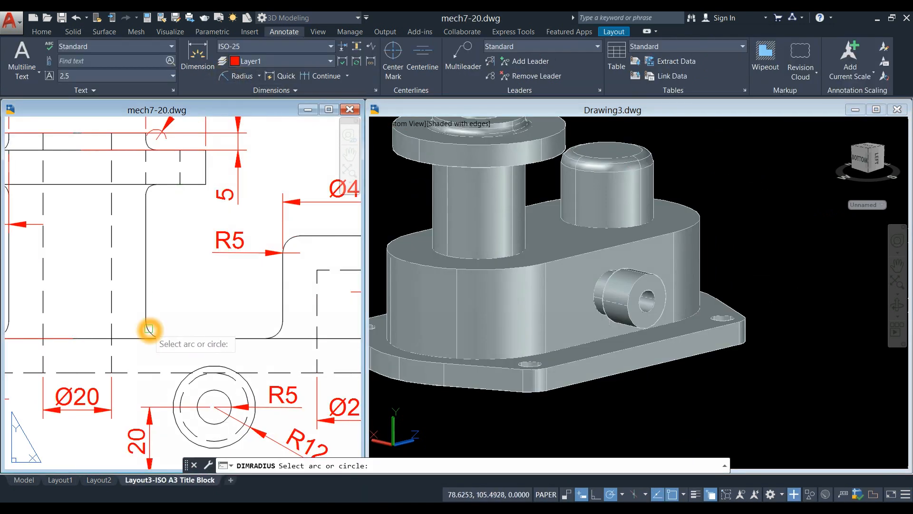
- In the mech7-20 drawing, add a radius dimension to the fillet arc at the foot of the tall column
click(148, 328)
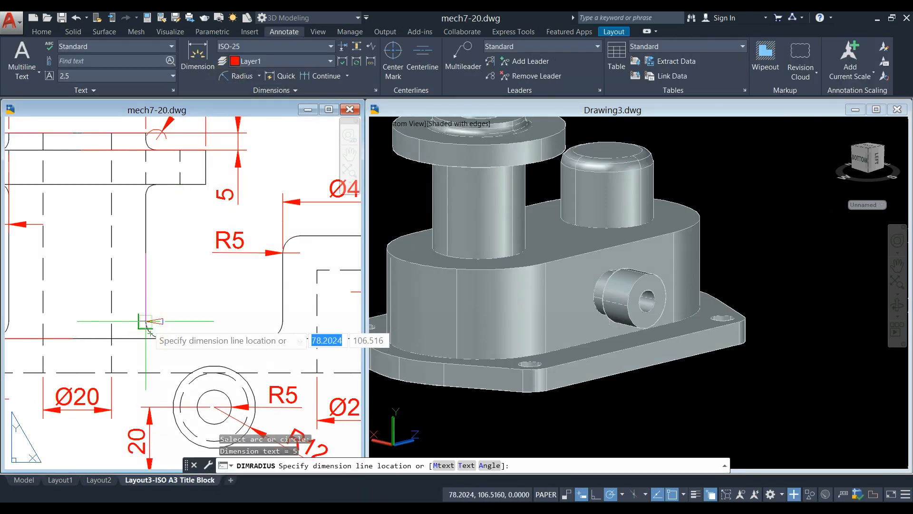
click(176, 308)
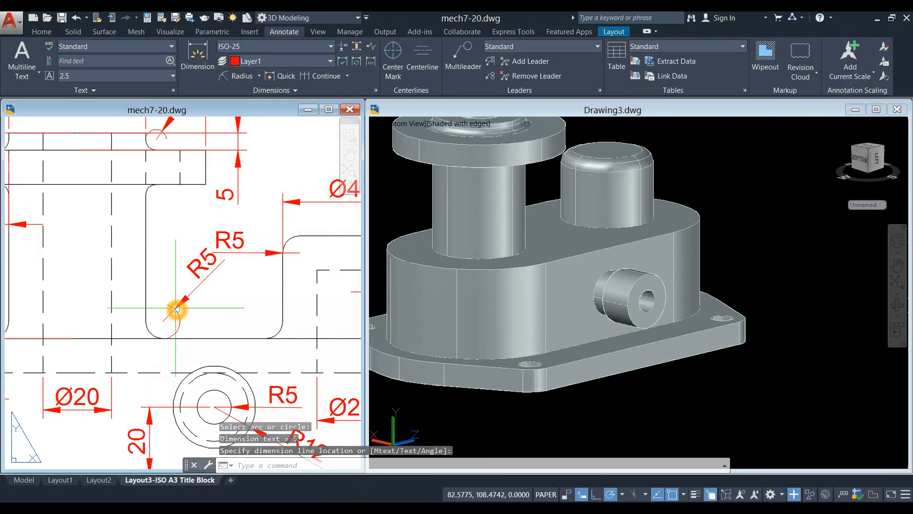
scroll(210, 321, down, 3)
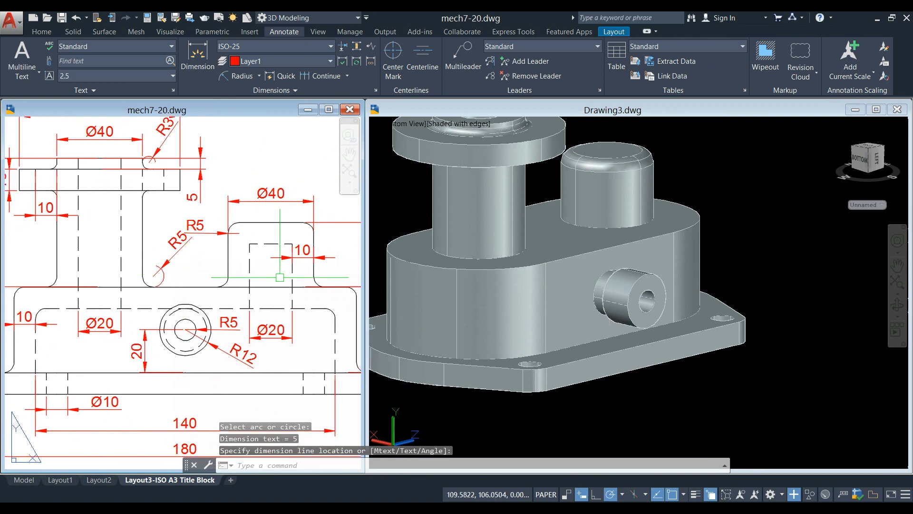
middle_drag(190, 287, 226, 285)
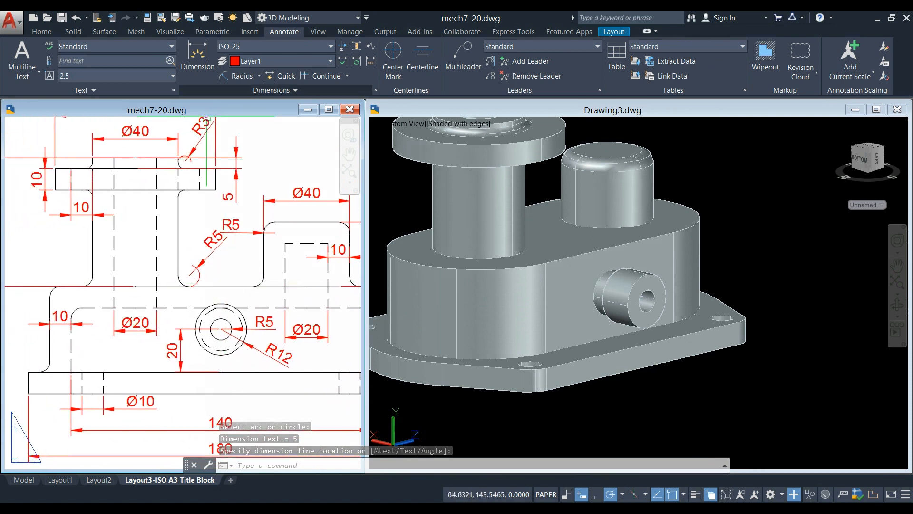
- Add radius dimensions to the body's fillet arcs at the base plate and at the upper corner in the front view
key(Return)
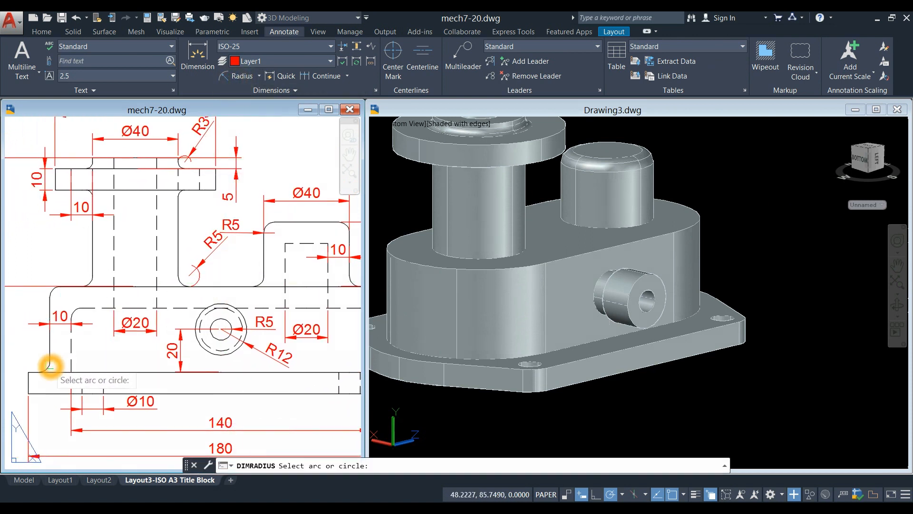
click(49, 367)
click(31, 346)
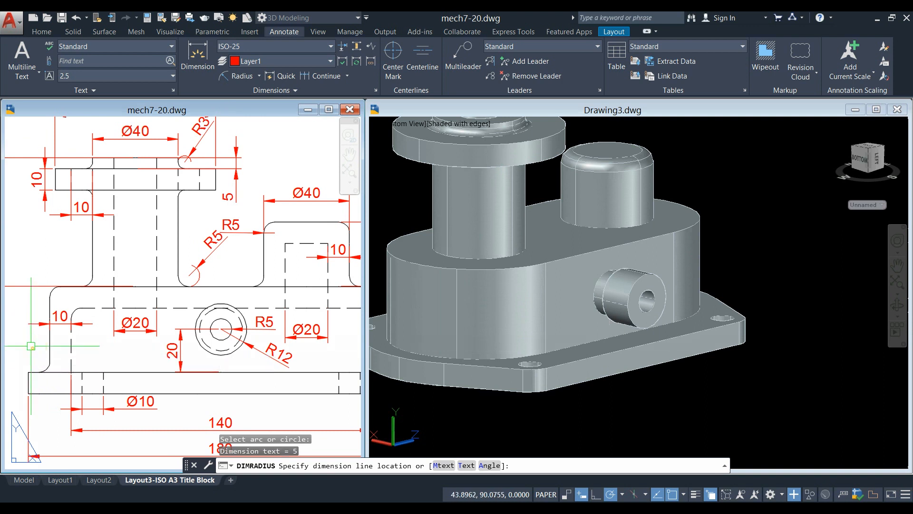
click(245, 76)
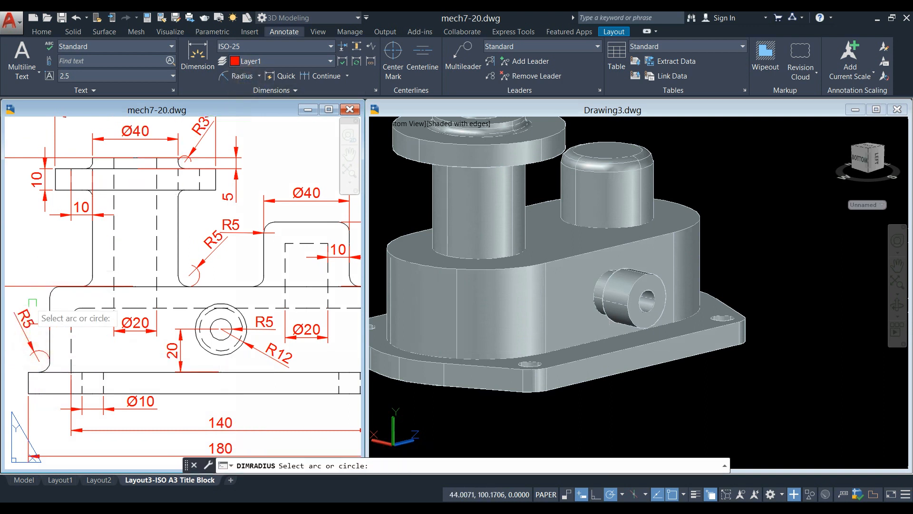
click(51, 291)
click(38, 270)
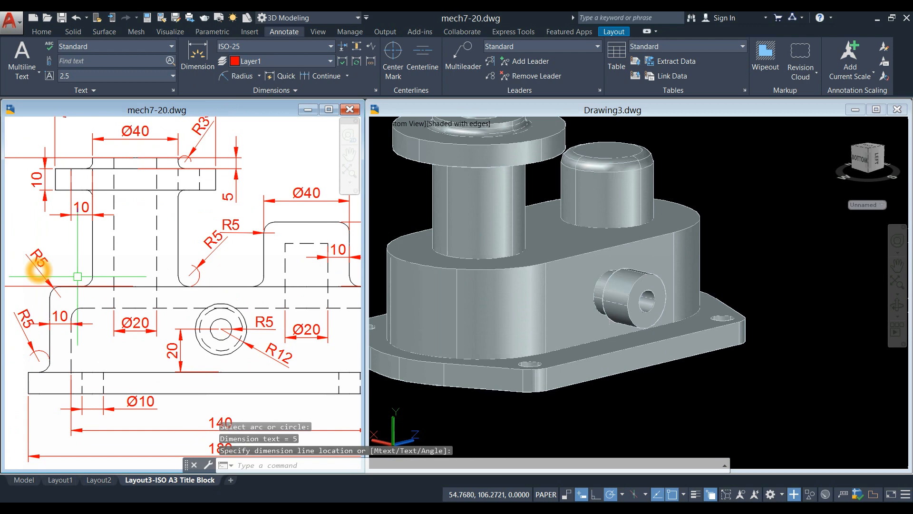
scroll(38, 270, down, 2)
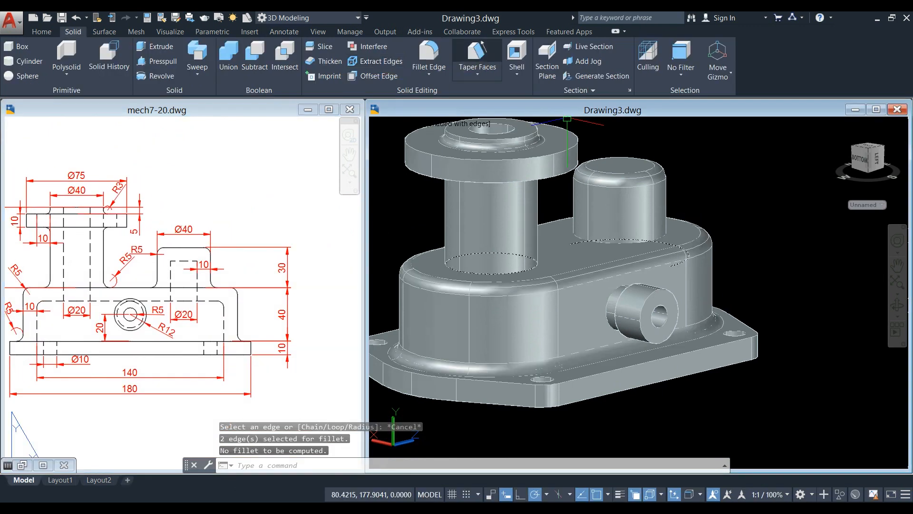
- Fillet the edges where the tall column and the short cylinder meet the body's top face in Drawing3 with radius 5
click(429, 53)
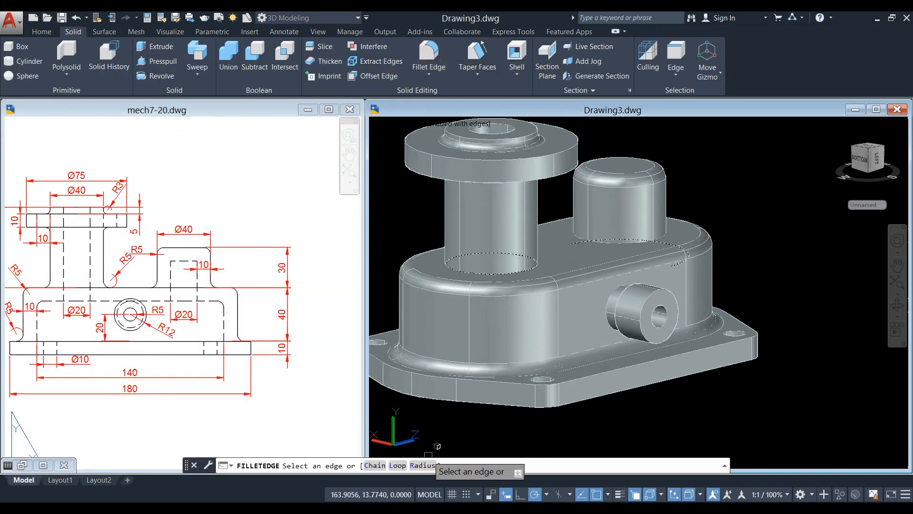
click(422, 465)
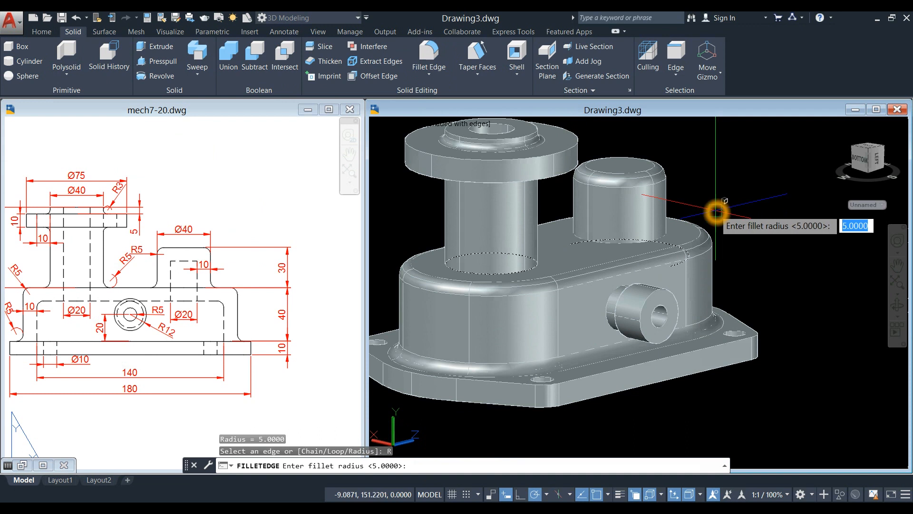
key(Return)
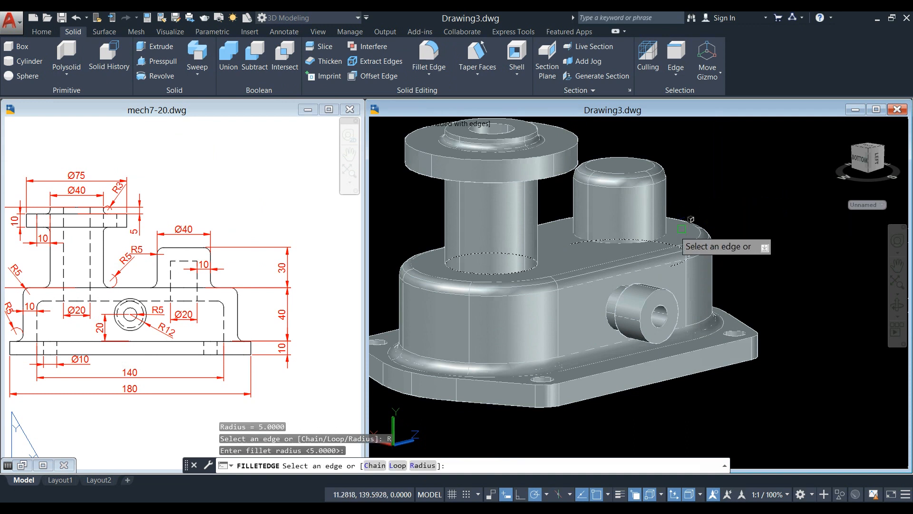
click(526, 274)
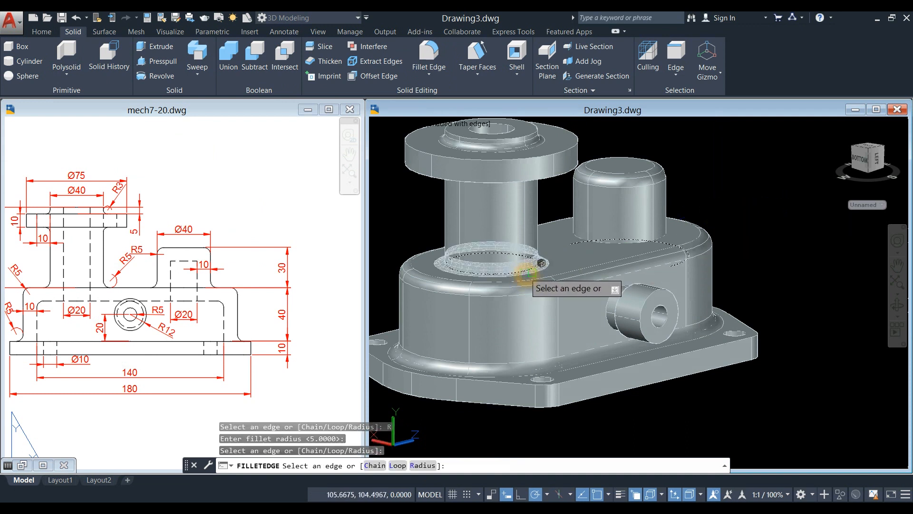
click(614, 246)
right_click(723, 149)
click(744, 166)
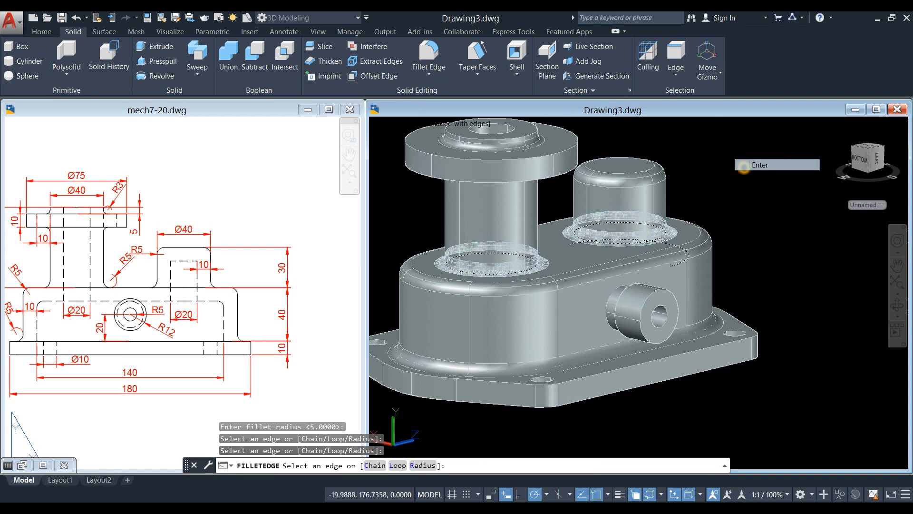
right_click(744, 166)
click(759, 173)
- Fillet the edge chain around the ceiling of the underside cavity with radius 5, using the Chain option
shift+middle_drag(738, 231, 730, 126)
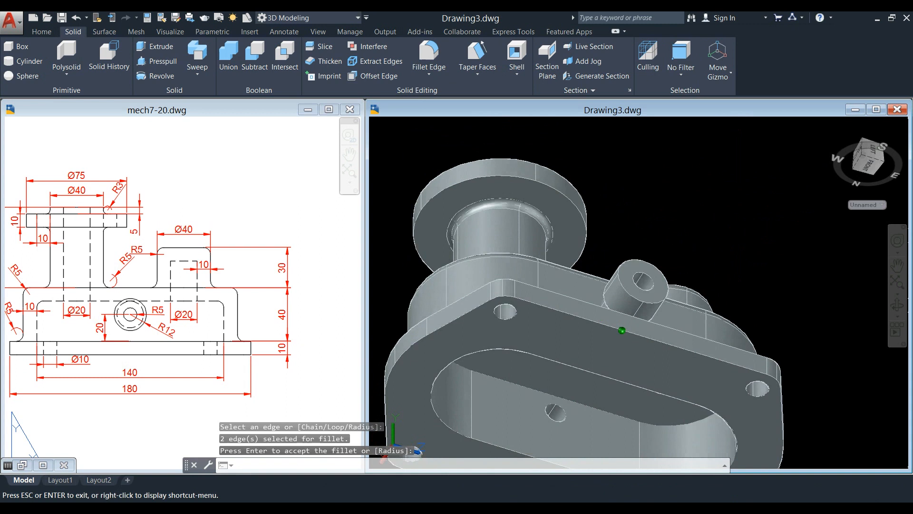
shift+middle_drag(575, 124, 574, 119)
key(Return)
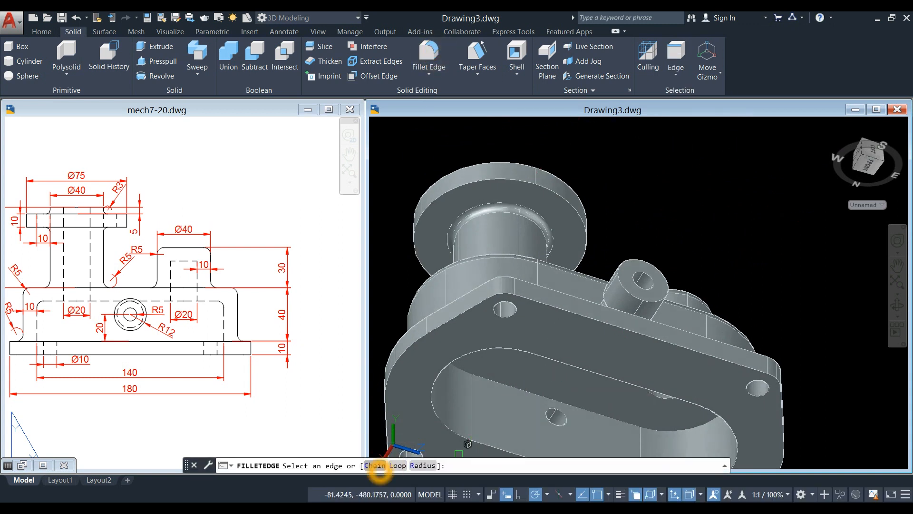
click(376, 466)
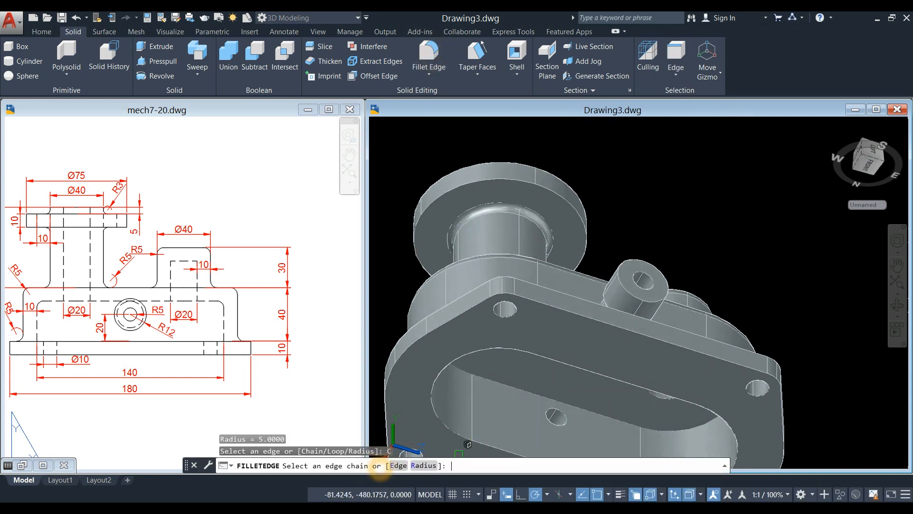
click(517, 390)
right_click(646, 209)
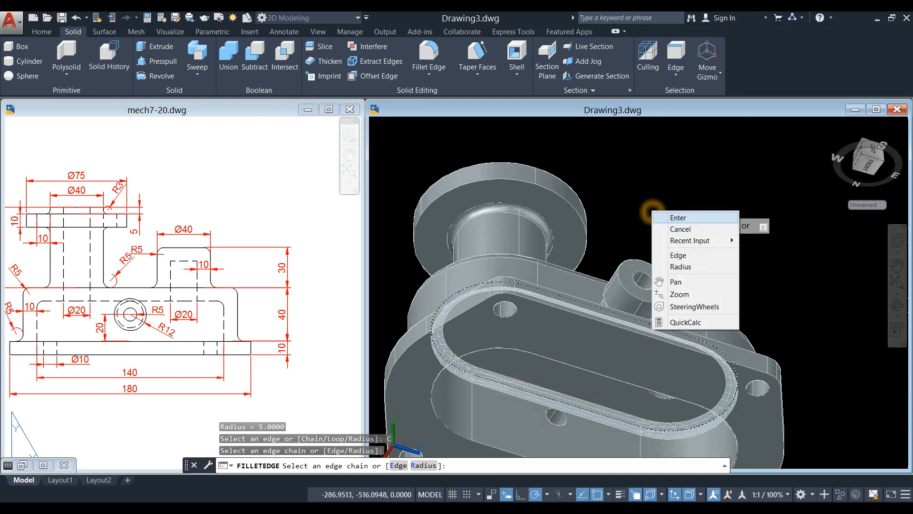
click(666, 213)
right_click(669, 219)
click(679, 227)
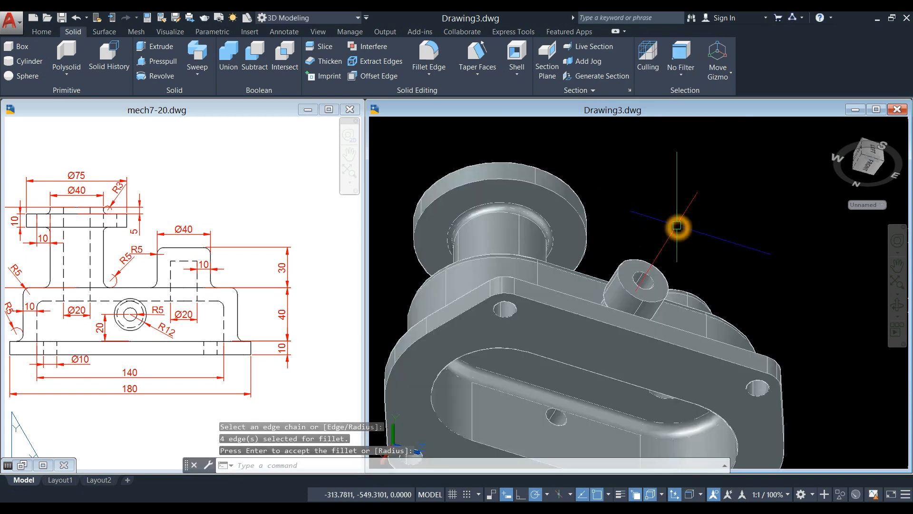
shift+middle_drag(679, 227, 680, 254)
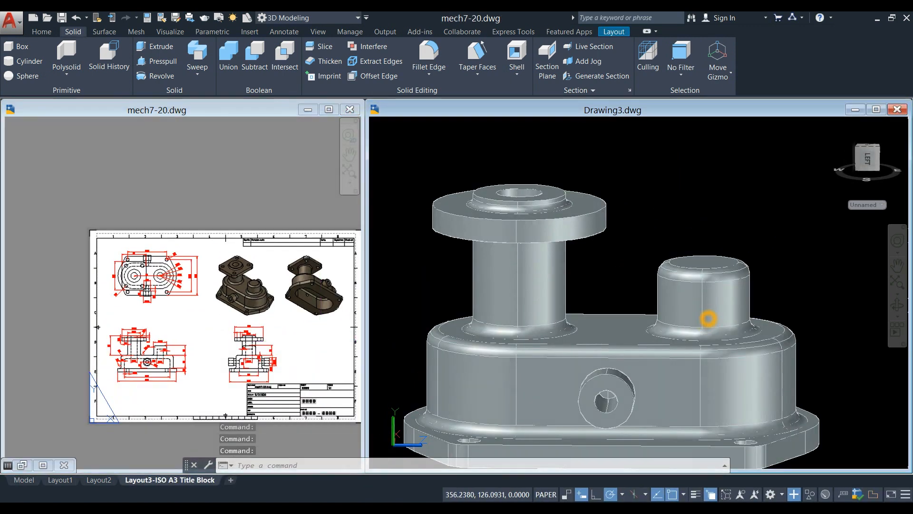
- Minimize the mech7-20 reference drawing and maximize Drawing3 to fill the workspace
middle_drag(572, 330, 598, 247)
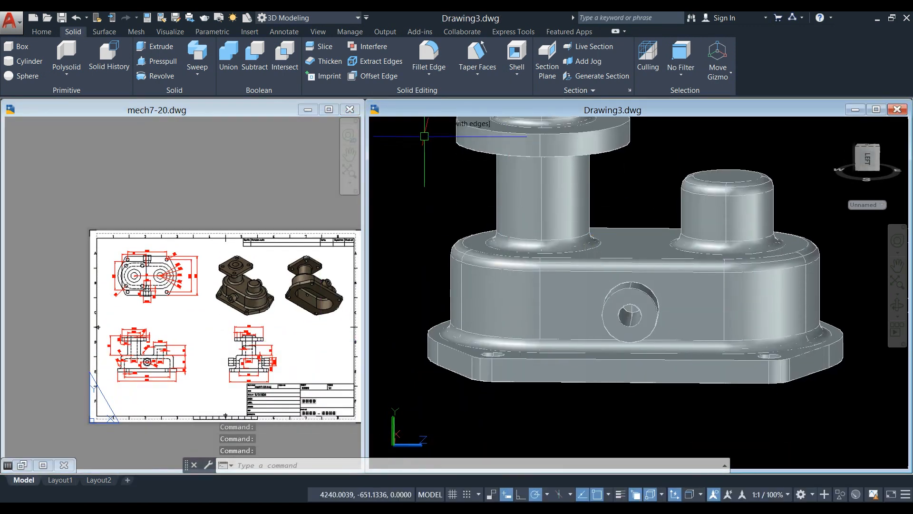
click(310, 111)
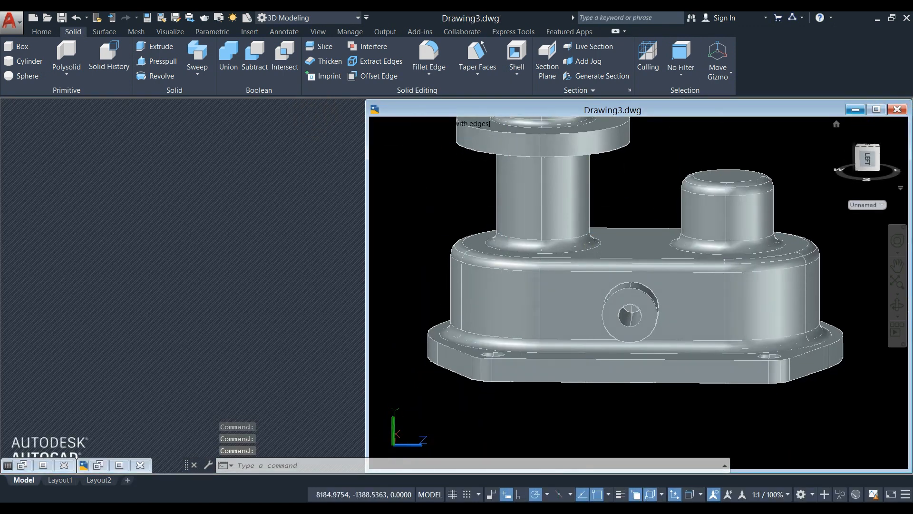
drag(570, 110, 570, 110)
click(876, 110)
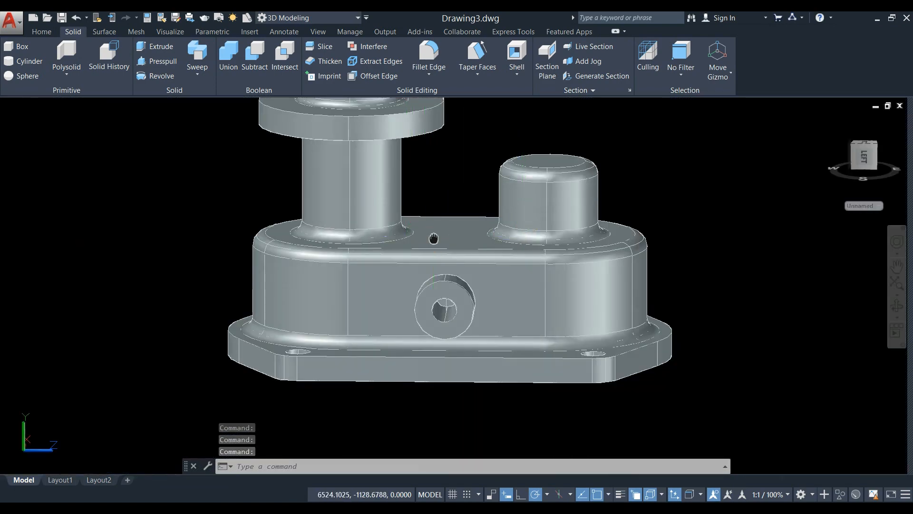
middle_drag(434, 239, 416, 308)
- Set the visual style of the 3D model view to Realistic
click(65, 106)
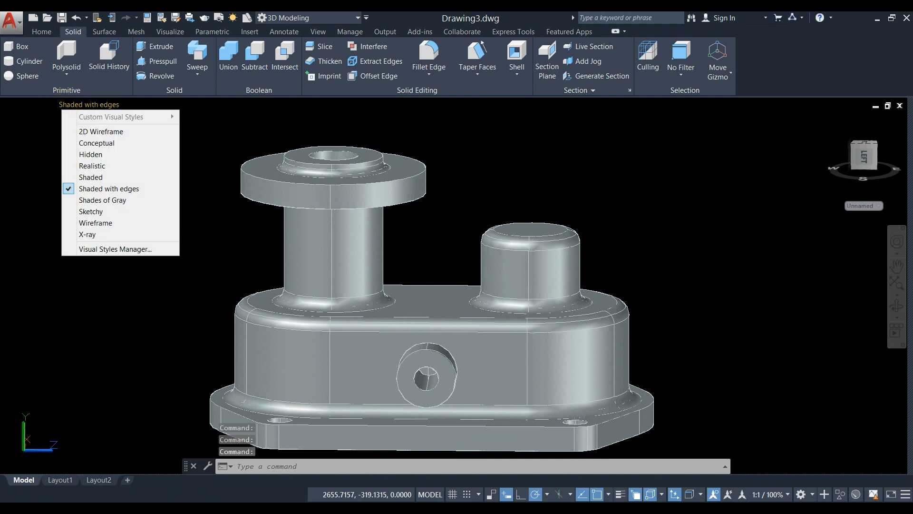
click(91, 165)
shift+middle_drag(554, 201, 595, 210)
scroll(595, 209, down, 2)
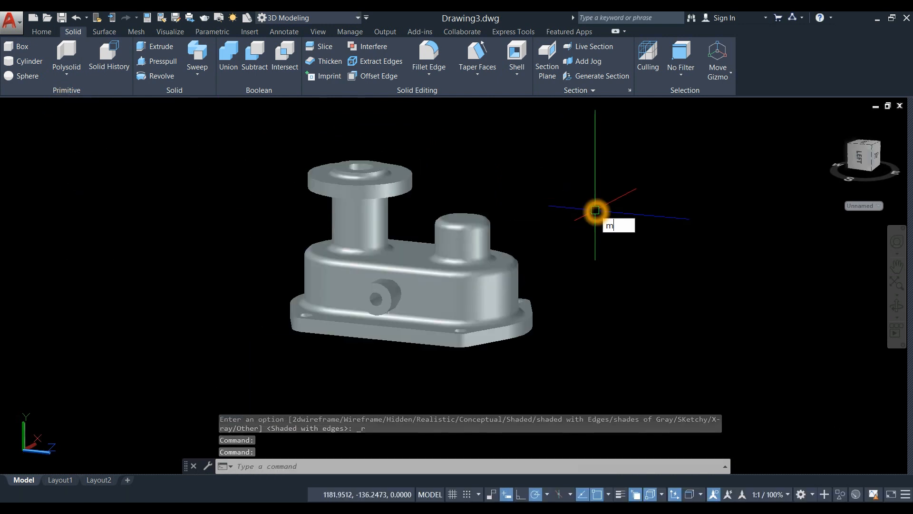
- Open the Materials Browser, add the Galvanized metal from the Autodesk Library to the document and apply it to the part
text(ateri)
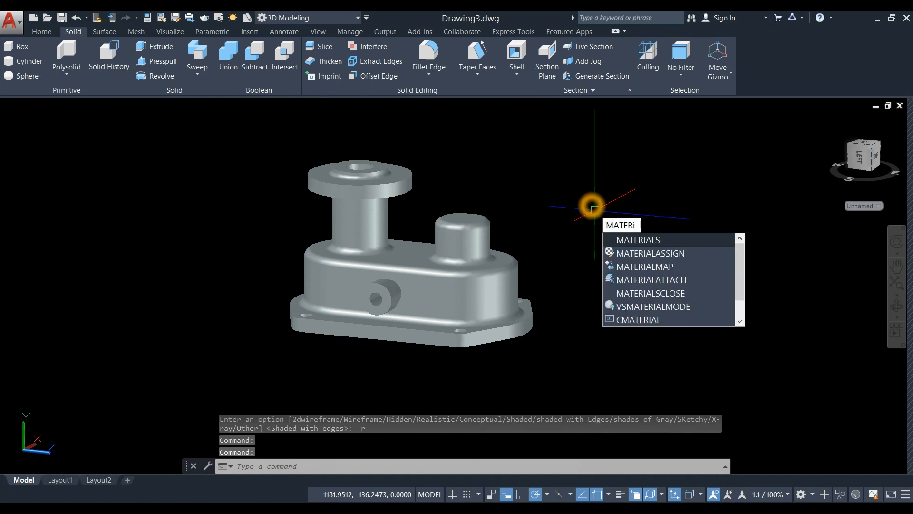
text(als)
key(Return)
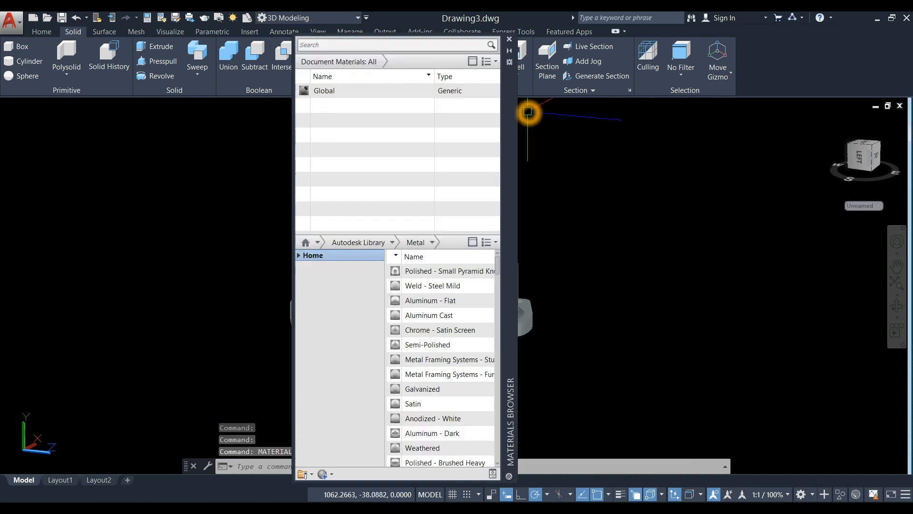
drag(515, 113, 838, 140)
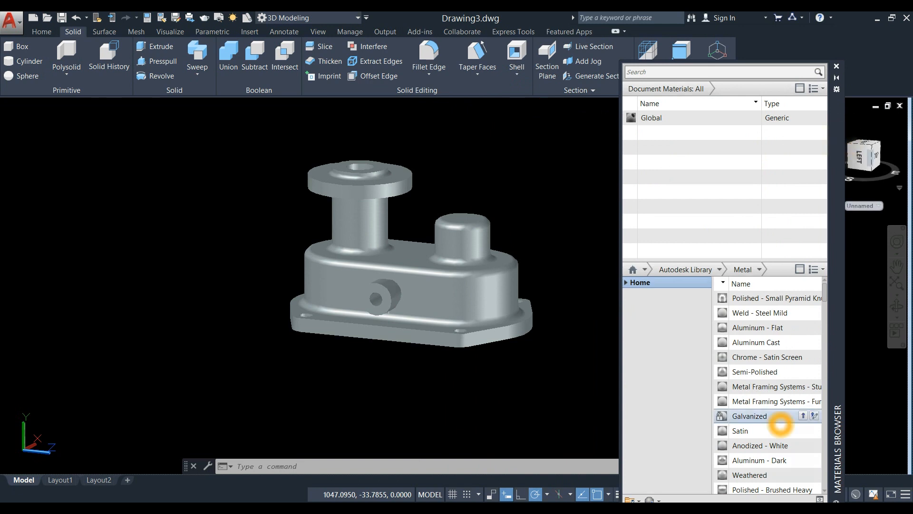
click(804, 416)
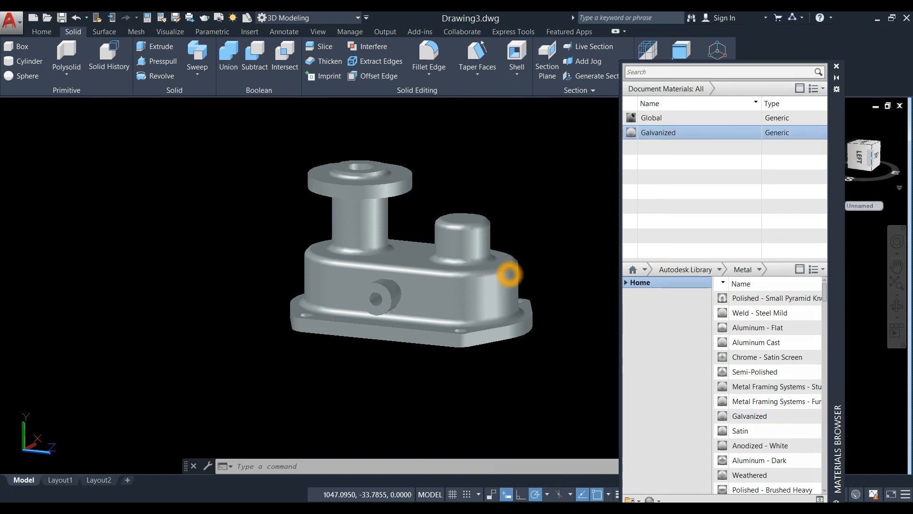
drag(510, 275, 510, 275)
shift+middle_drag(535, 312, 505, 312)
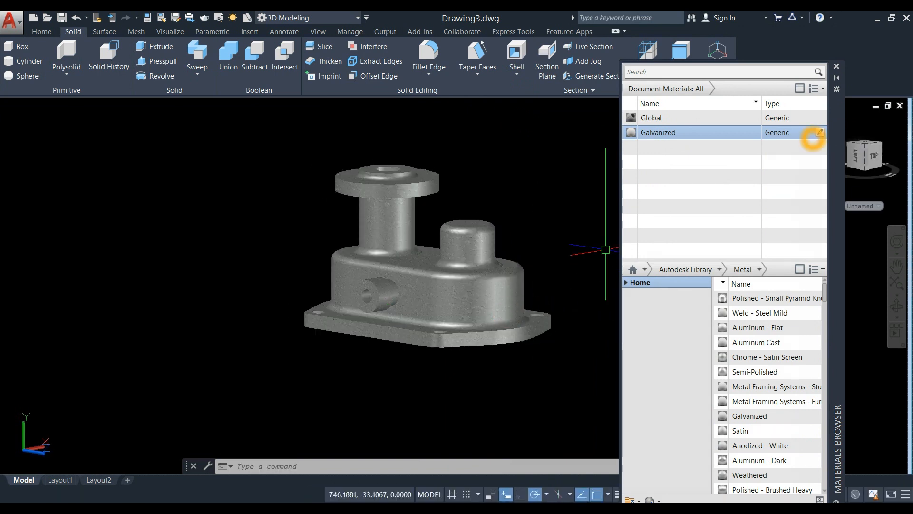
- Edit the Galvanized material and set its generic color to the reddish brown RGB 152, 55, 31
click(820, 133)
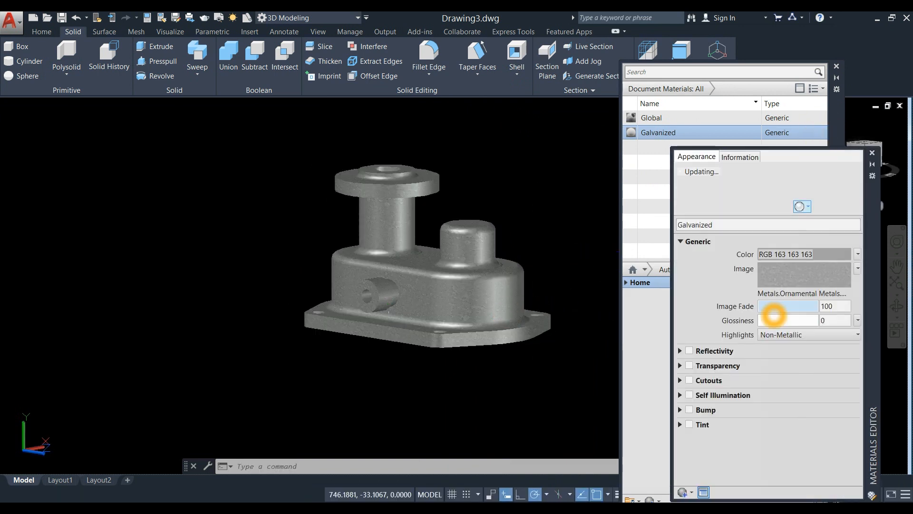
click(815, 255)
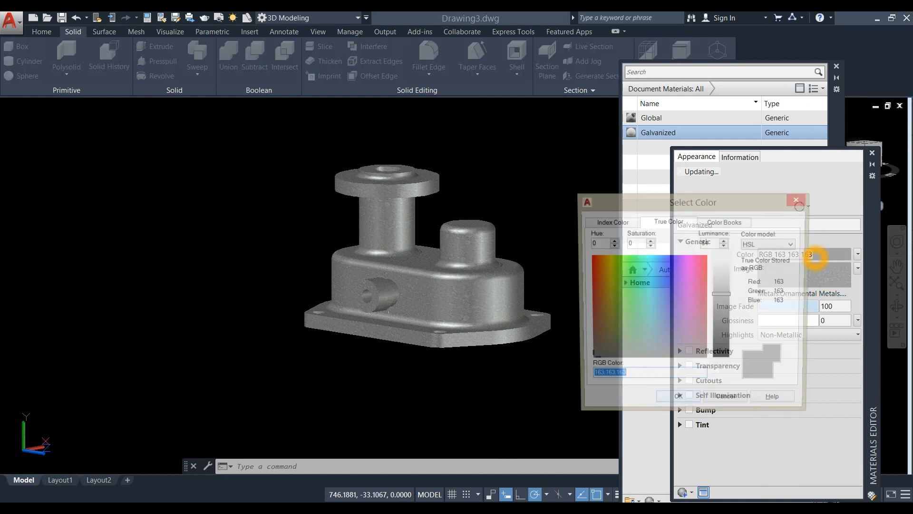
click(598, 325)
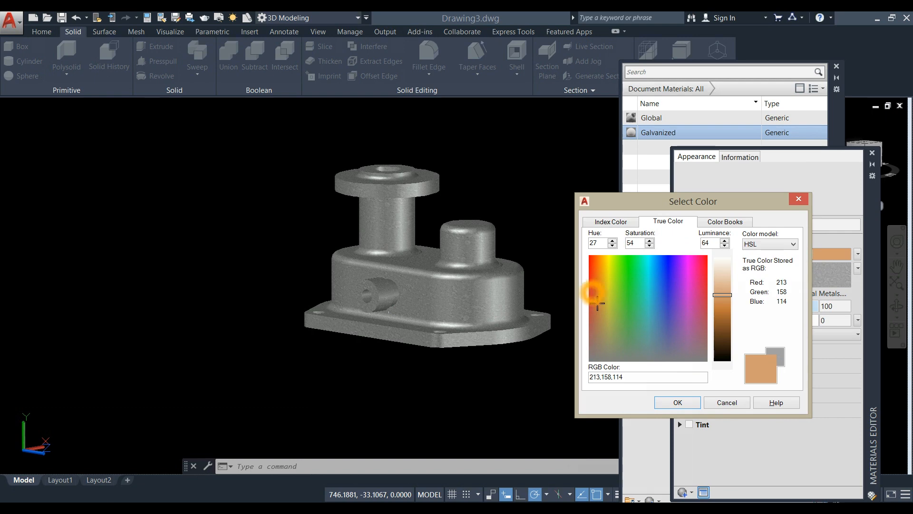
drag(598, 303, 593, 291)
click(722, 323)
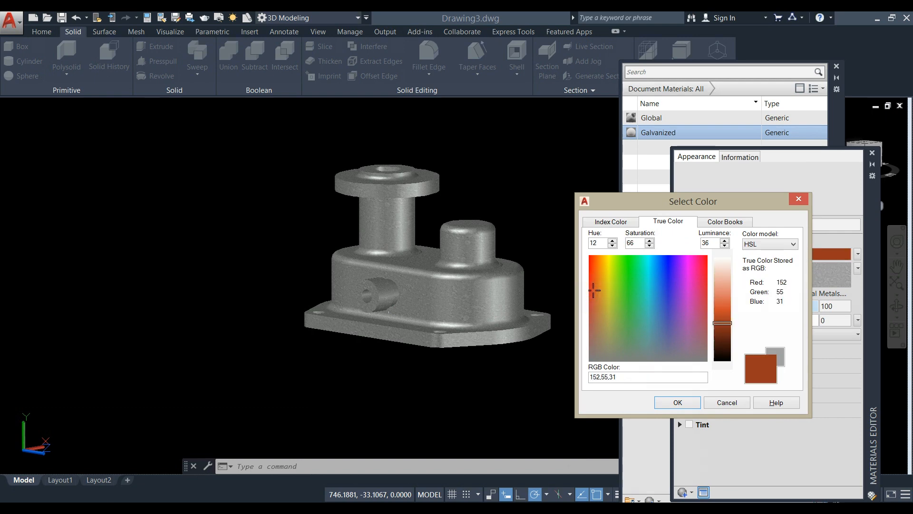
click(661, 402)
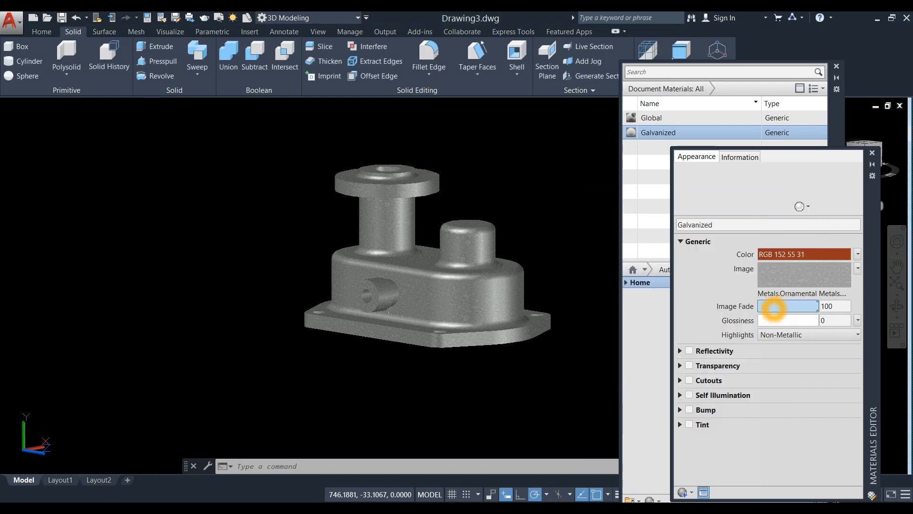
- Lower the Galvanized material's image fade to 53, and close the Materials Editor and Materials Browser
click(816, 308)
drag(817, 307, 799, 307)
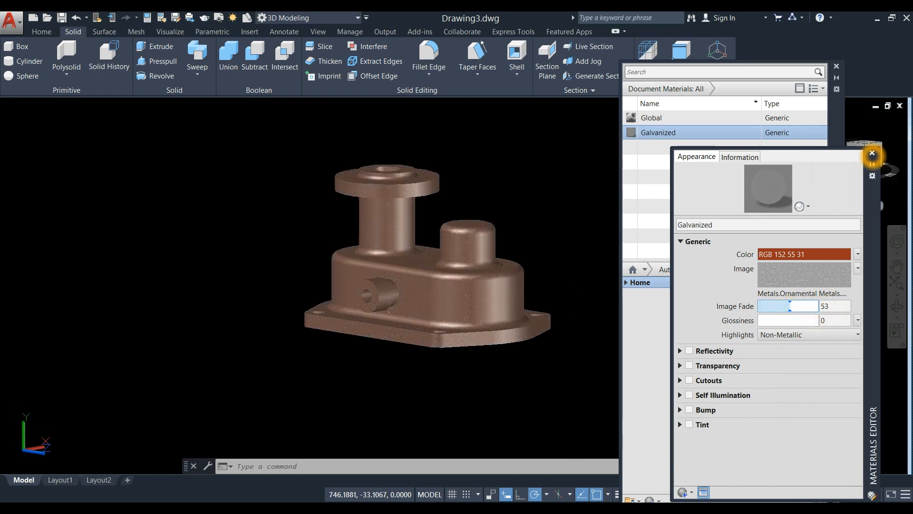
click(873, 153)
click(837, 66)
- Switch to the Top view and place one copy of the part to the east of the original
shift+middle_drag(598, 310, 581, 309)
click(34, 104)
click(51, 131)
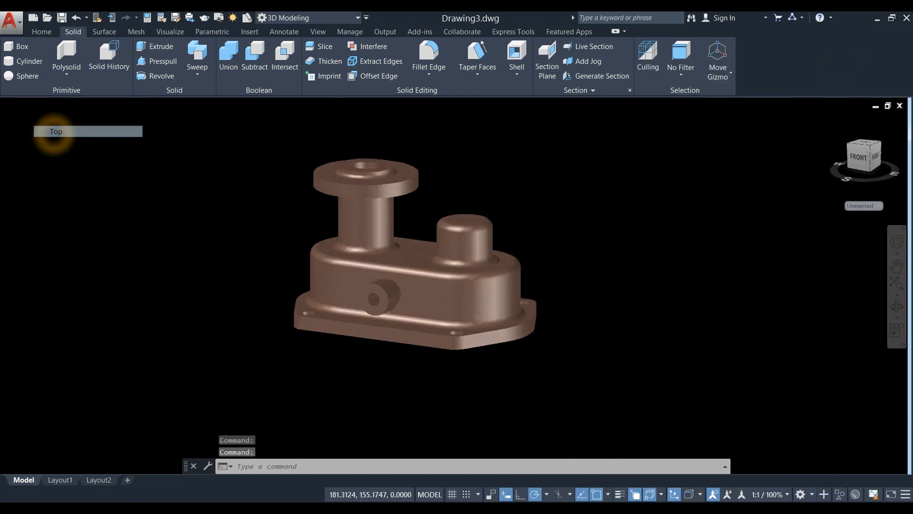
middle_drag(380, 224, 486, 257)
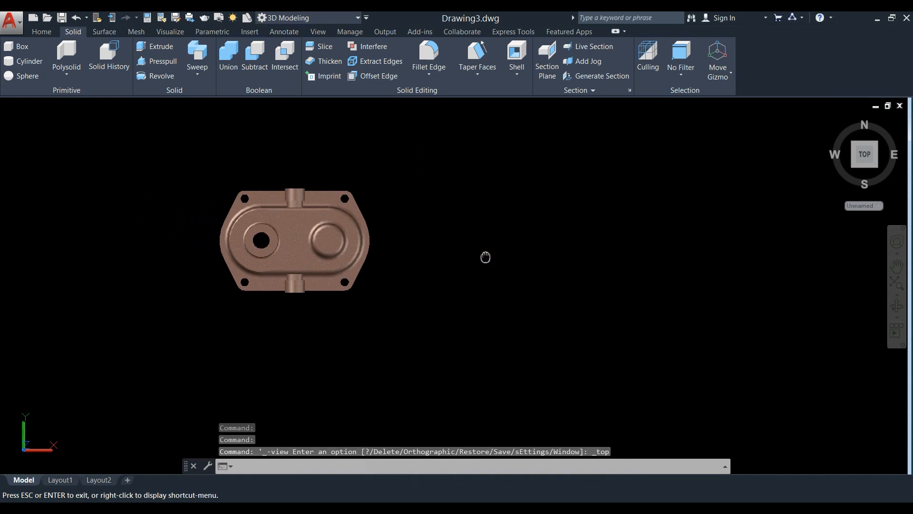
click(351, 236)
right_click(408, 178)
click(448, 266)
click(392, 271)
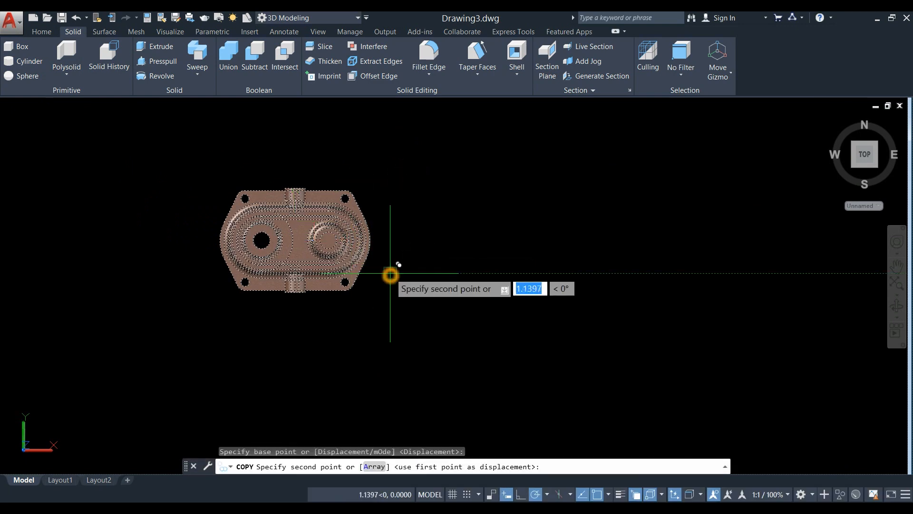
click(605, 282)
right_click(612, 245)
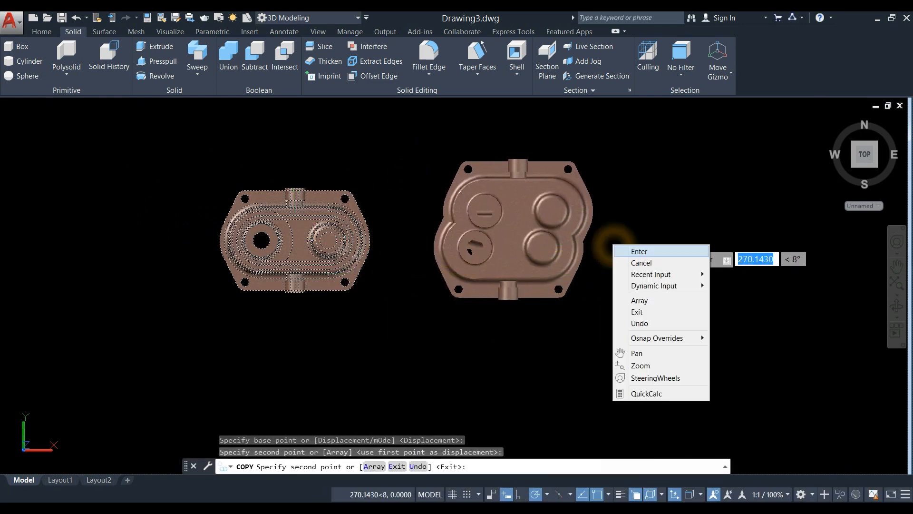
click(621, 250)
- Slice the copied part along a horizontal line through its tall column's hole center in the Top view, keeping only the rear half
click(320, 47)
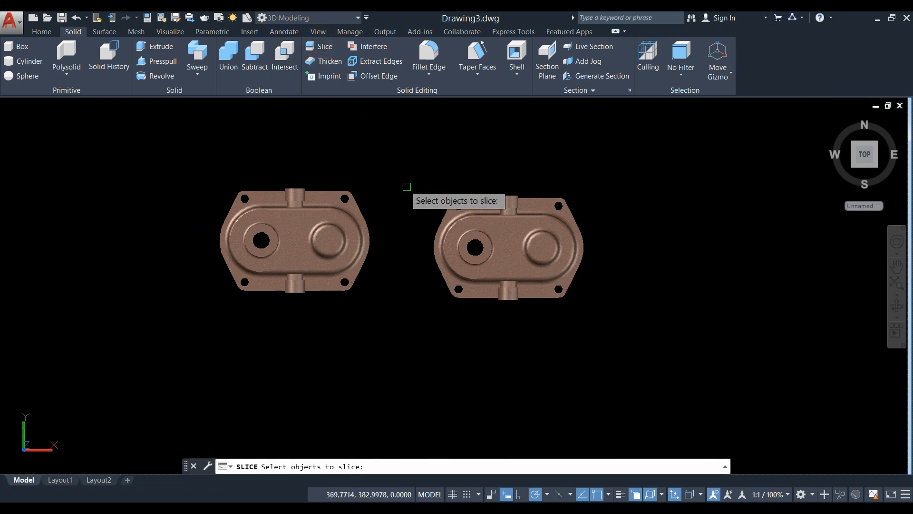
click(444, 216)
right_click(408, 159)
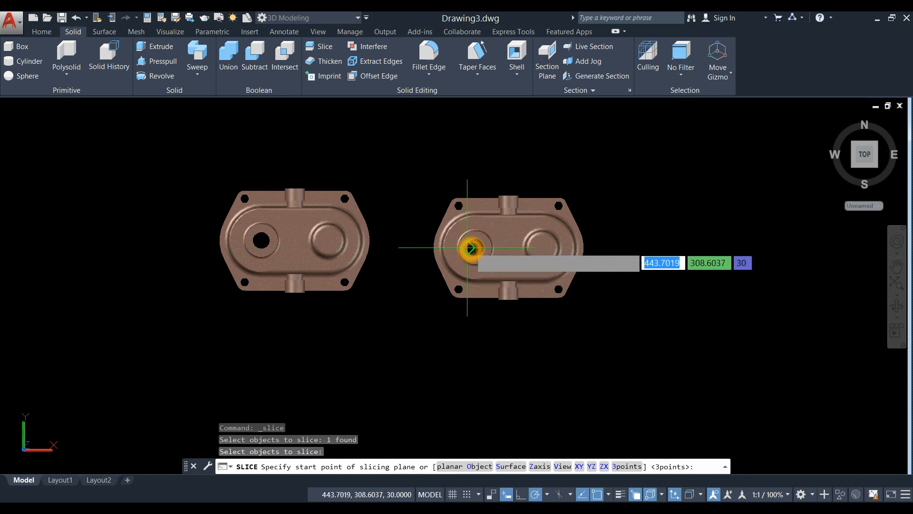
click(414, 247)
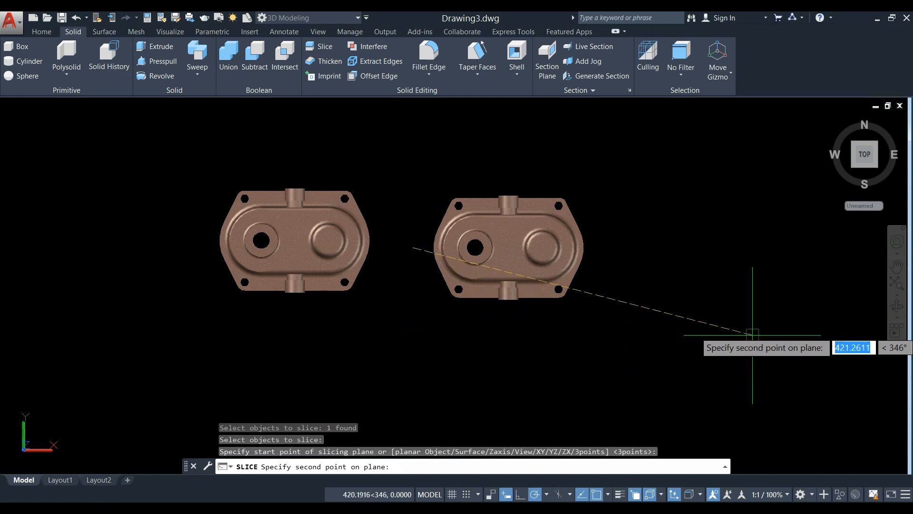
click(651, 246)
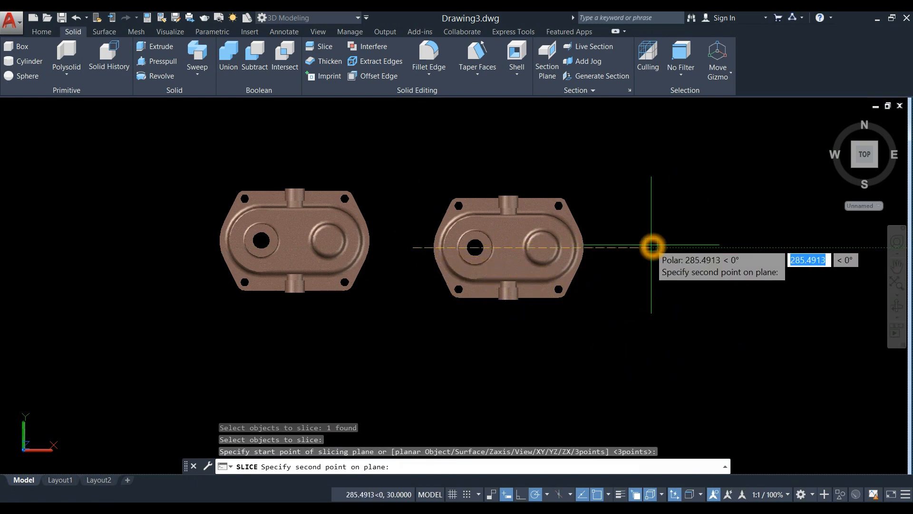
click(638, 167)
shift+middle_drag(591, 315, 573, 189)
scroll(506, 242, up, 5)
shift+middle_drag(506, 242, 509, 173)
shift+middle_drag(509, 214, 527, 283)
scroll(520, 233, down, 2)
scroll(551, 289, down, 2)
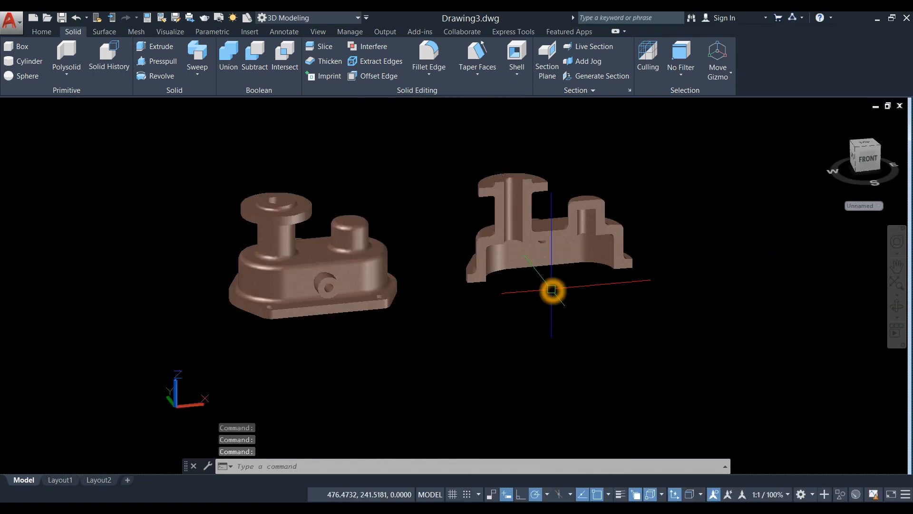